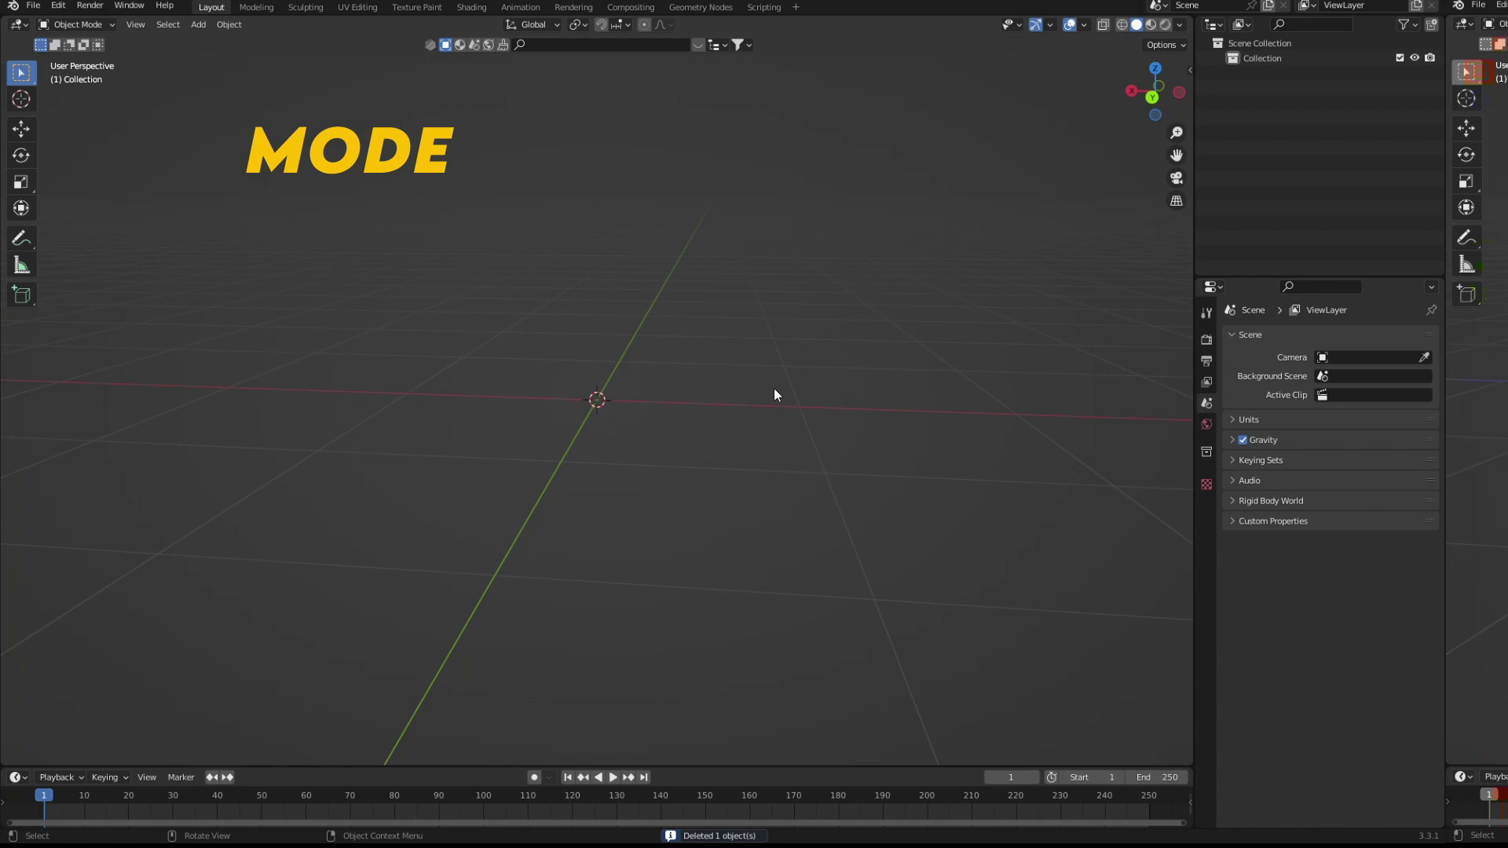
Open the Add menu in the emptied scene to show the mesh primitives.
{"action": "key", "text": "shift+a"}
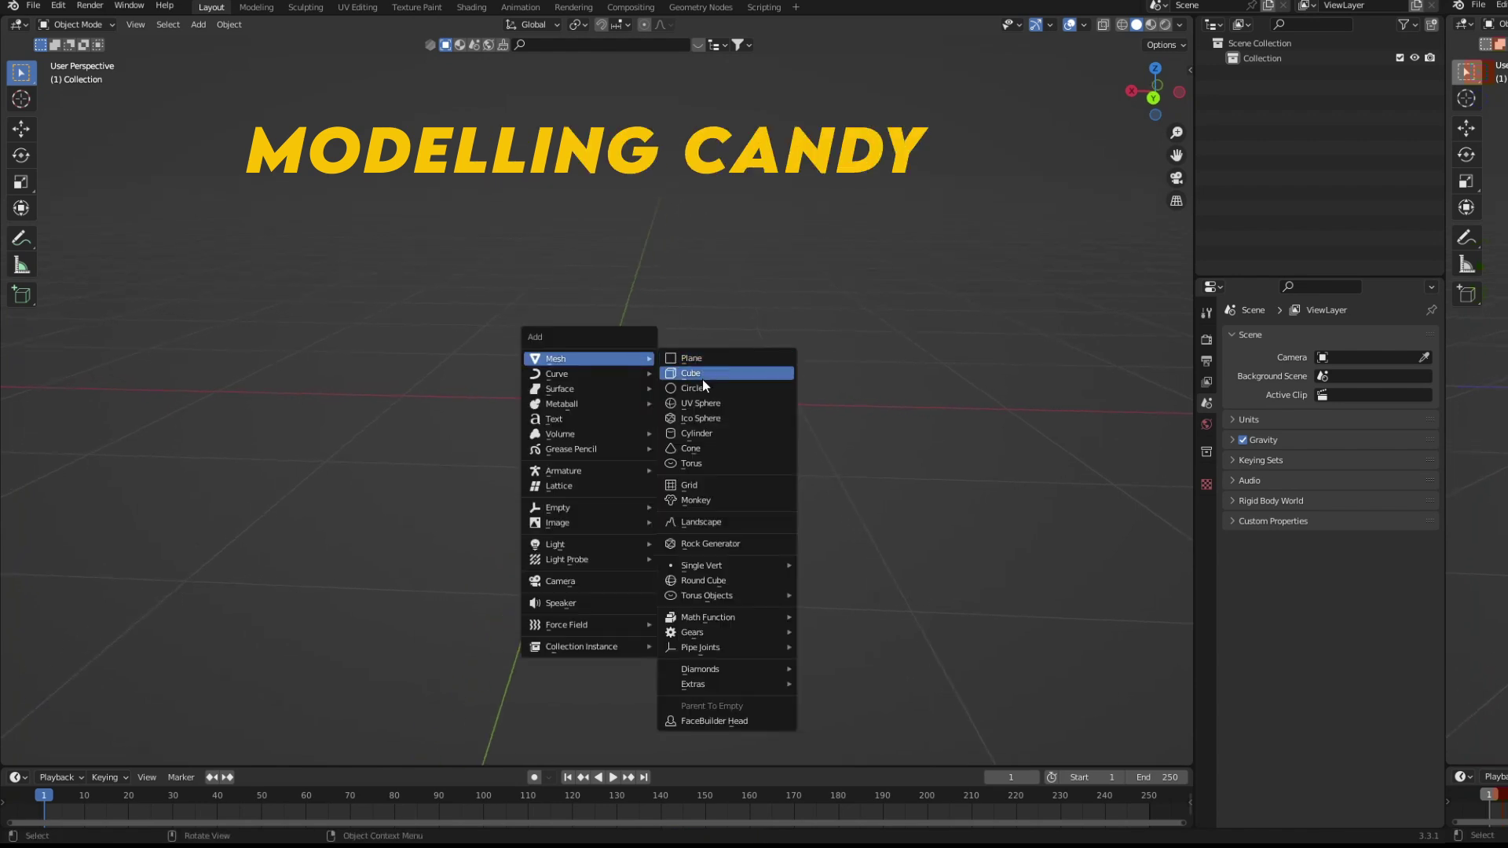
Add a small filled circle and extrude it up into a tall cylinder.
{"action": "left_click", "coordinate": [702, 385]}
{"action": "key", "text": "s"}
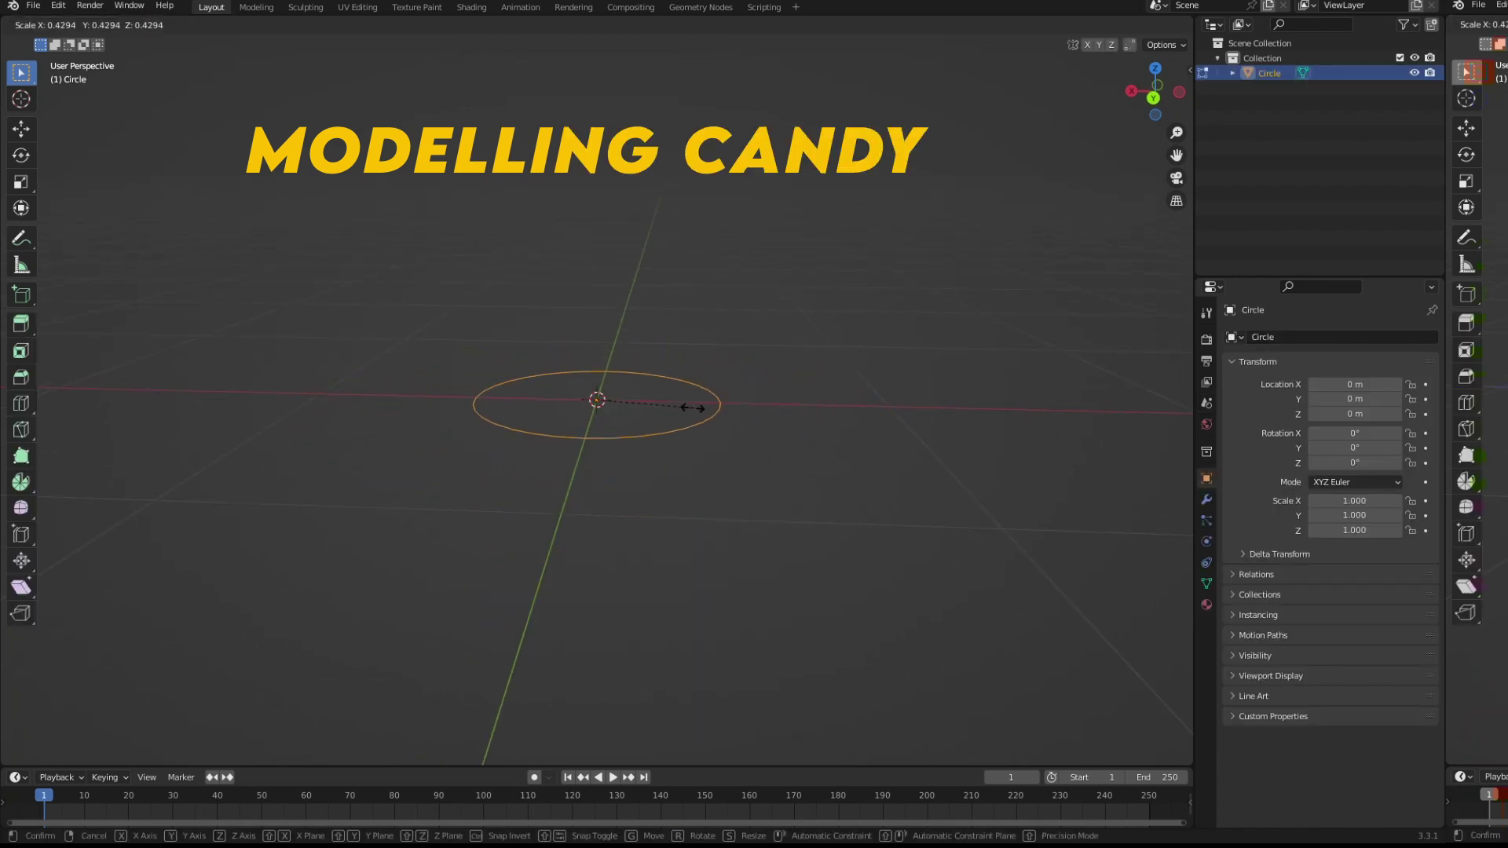
{"action": "left_click", "coordinate": [690, 413]}
{"action": "key", "text": "Tab"}
{"action": "key", "text": "f"}
{"action": "key", "text": "e"}
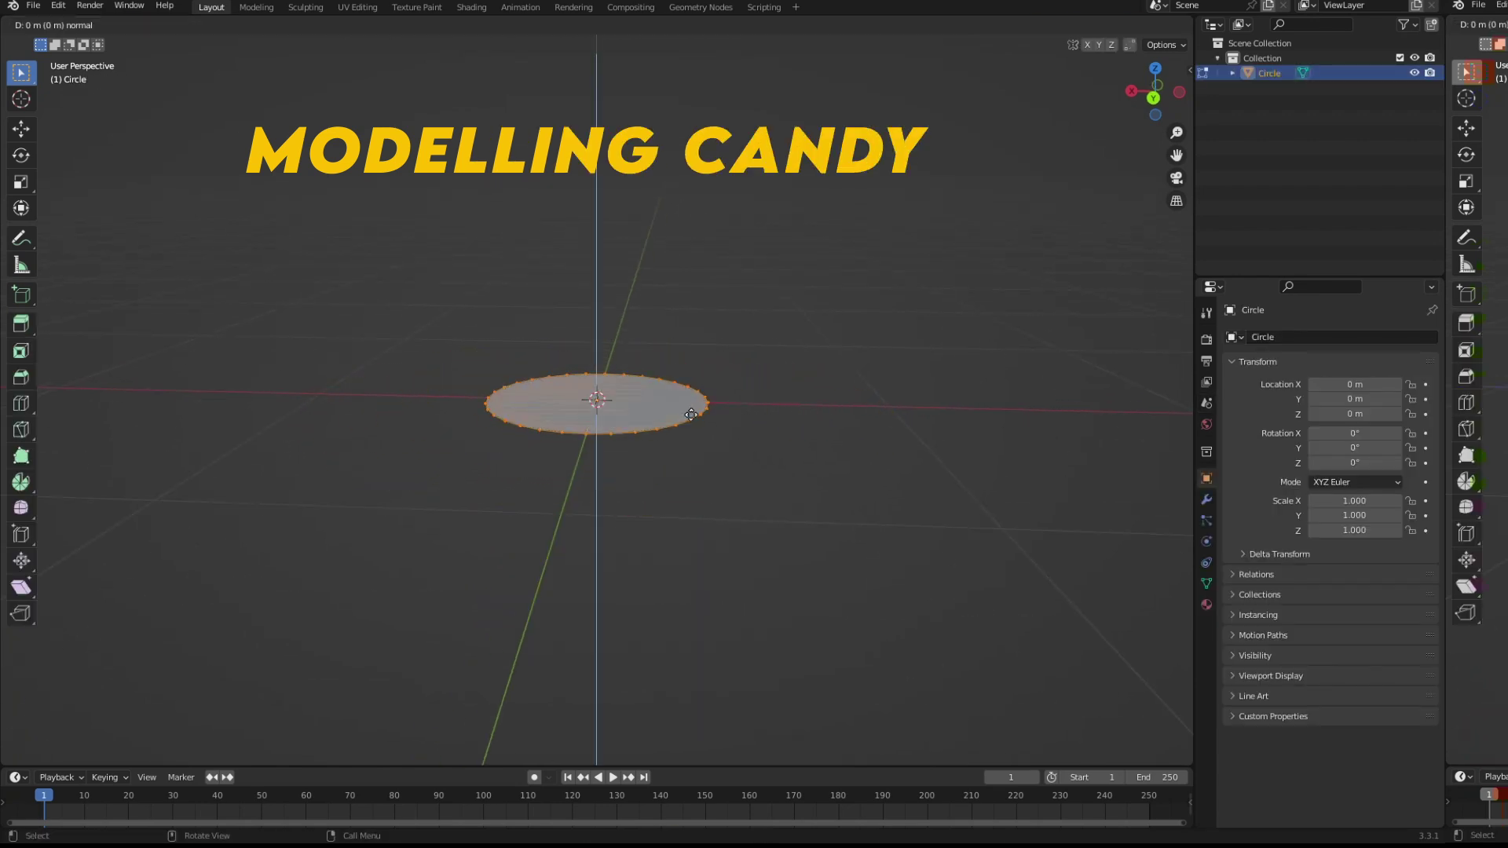
{"action": "key", "text": "z"}
{"action": "left_click", "coordinate": [705, 143]}
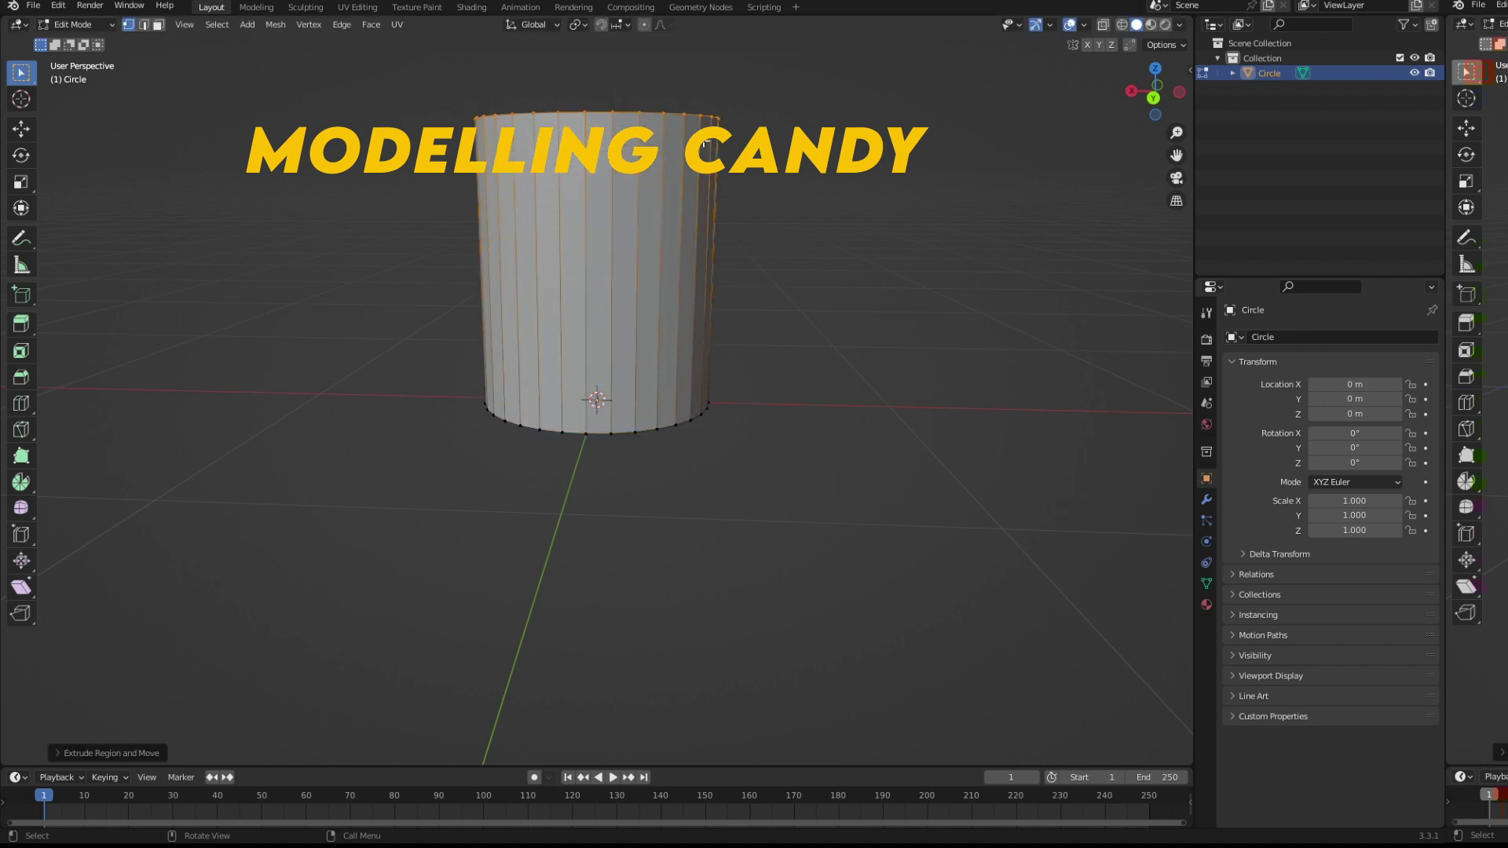
Bevel the cylinder's top and bottom rims into rounded edges.
{"action": "key", "text": "3"}
{"action": "middle_click_drag", "start_coordinate": [667, 358], "coordinate": [638, 398]}
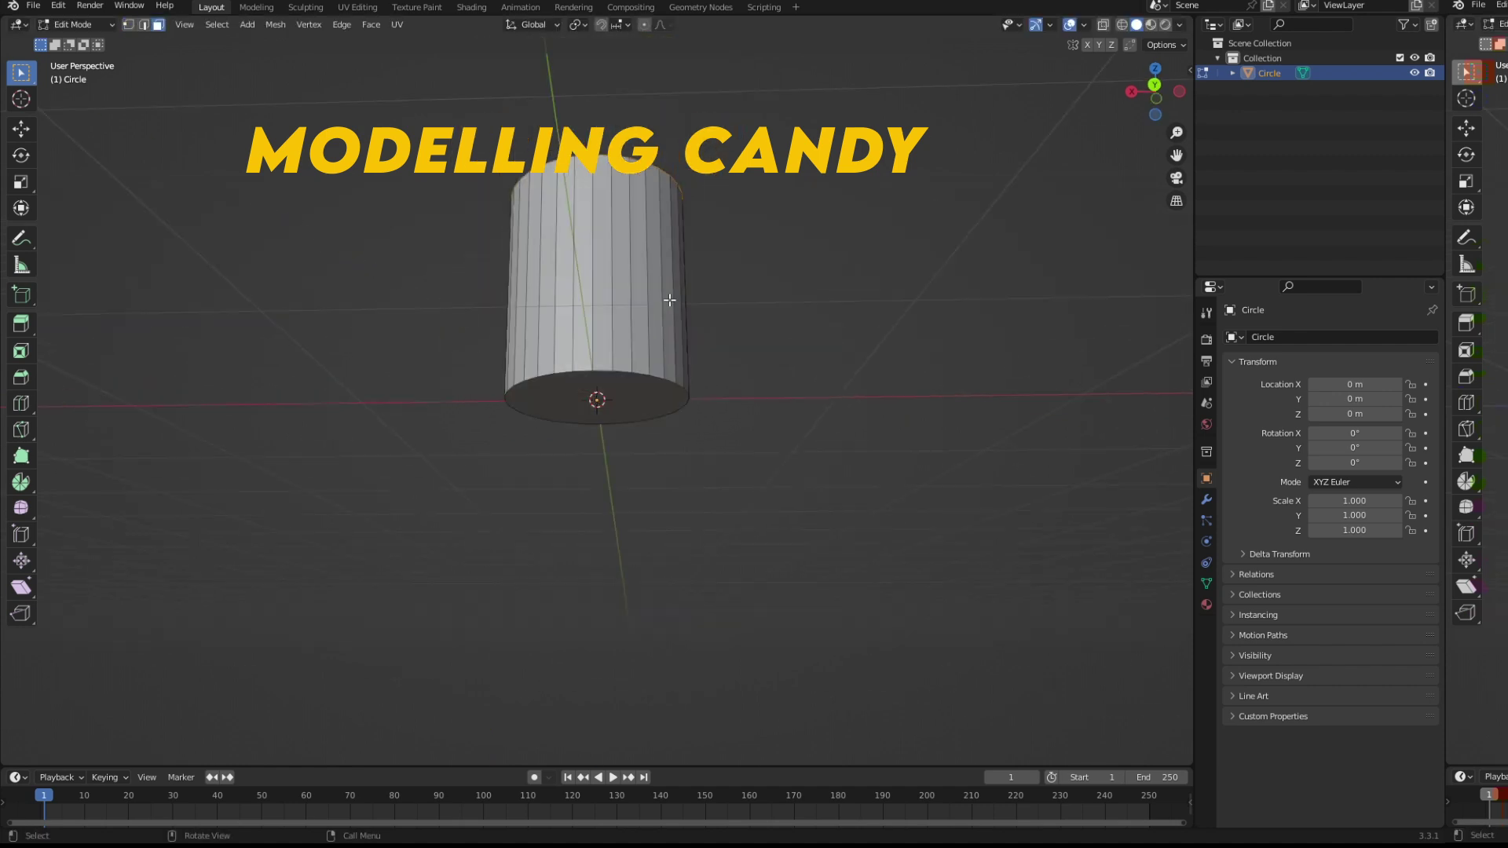
{"action": "left_click", "coordinate": [637, 398]}
{"action": "key", "text": "a"}
{"action": "key", "text": "ctrl+b"}
{"action": "scroll", "coordinate": [753, 408], "scroll_direction": "up", "scroll_amount": 5}
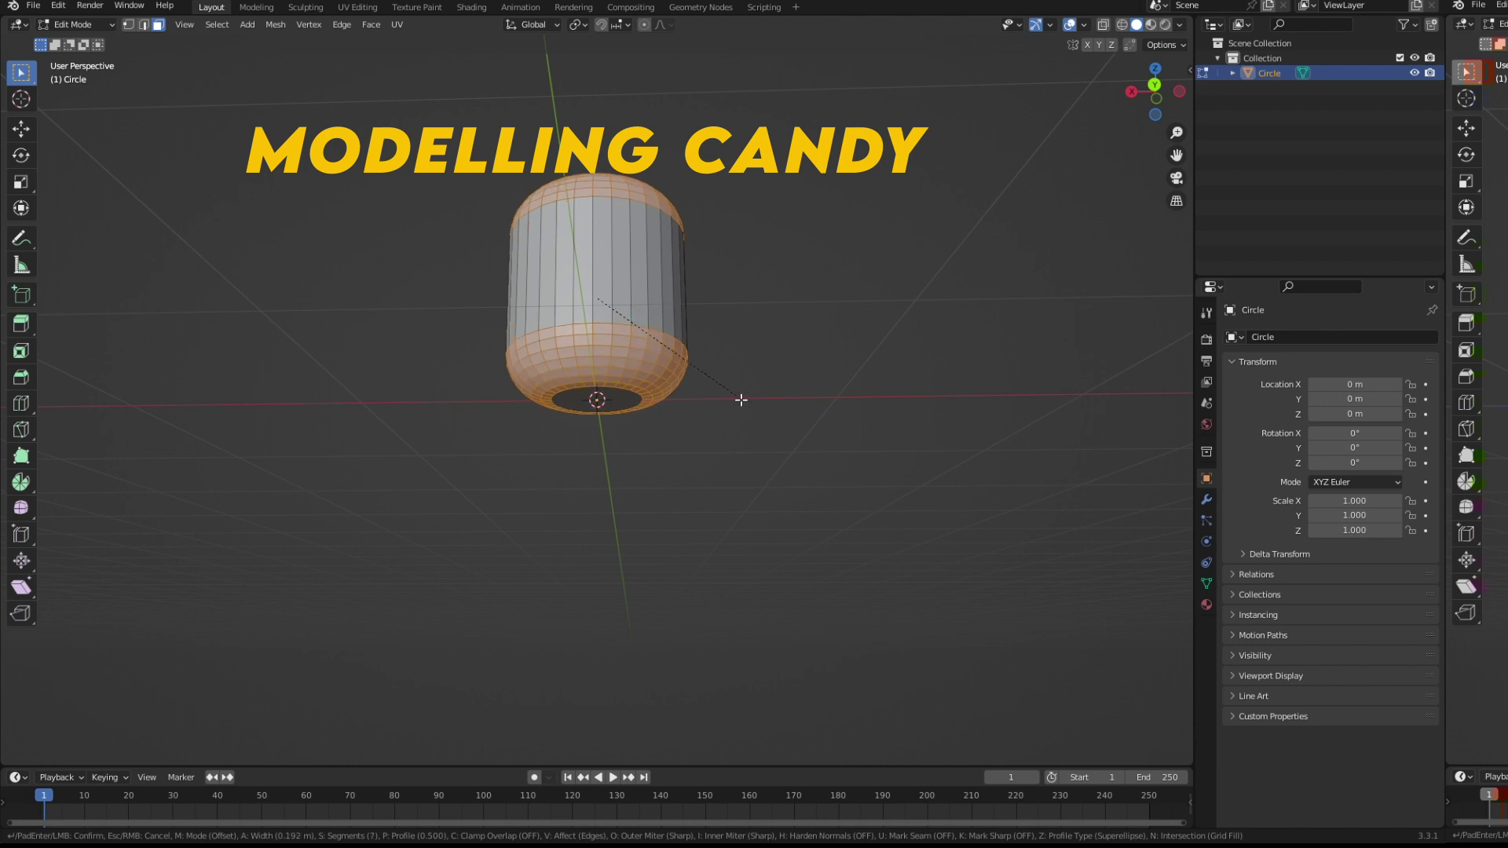
{"action": "left_click", "coordinate": [741, 401]}
Stretch the candy taller to a Z scale of 1.205.
{"action": "key", "text": "Tab"}
{"action": "mouse_move", "coordinate": [723, 400]}
{"action": "middle_mouse_down"}
{"action": "mouse_move", "coordinate": [635, 454]}
{"action": "mouse_move", "coordinate": [677, 393]}
{"action": "middle_mouse_up"}
{"action": "key", "text": "s"}
{"action": "key", "text": "z"}
{"action": "left_click", "coordinate": [691, 384]}
Add loop cuts around the body and apply level-2 subdivision smoothing.
{"action": "key", "text": "Tab"}
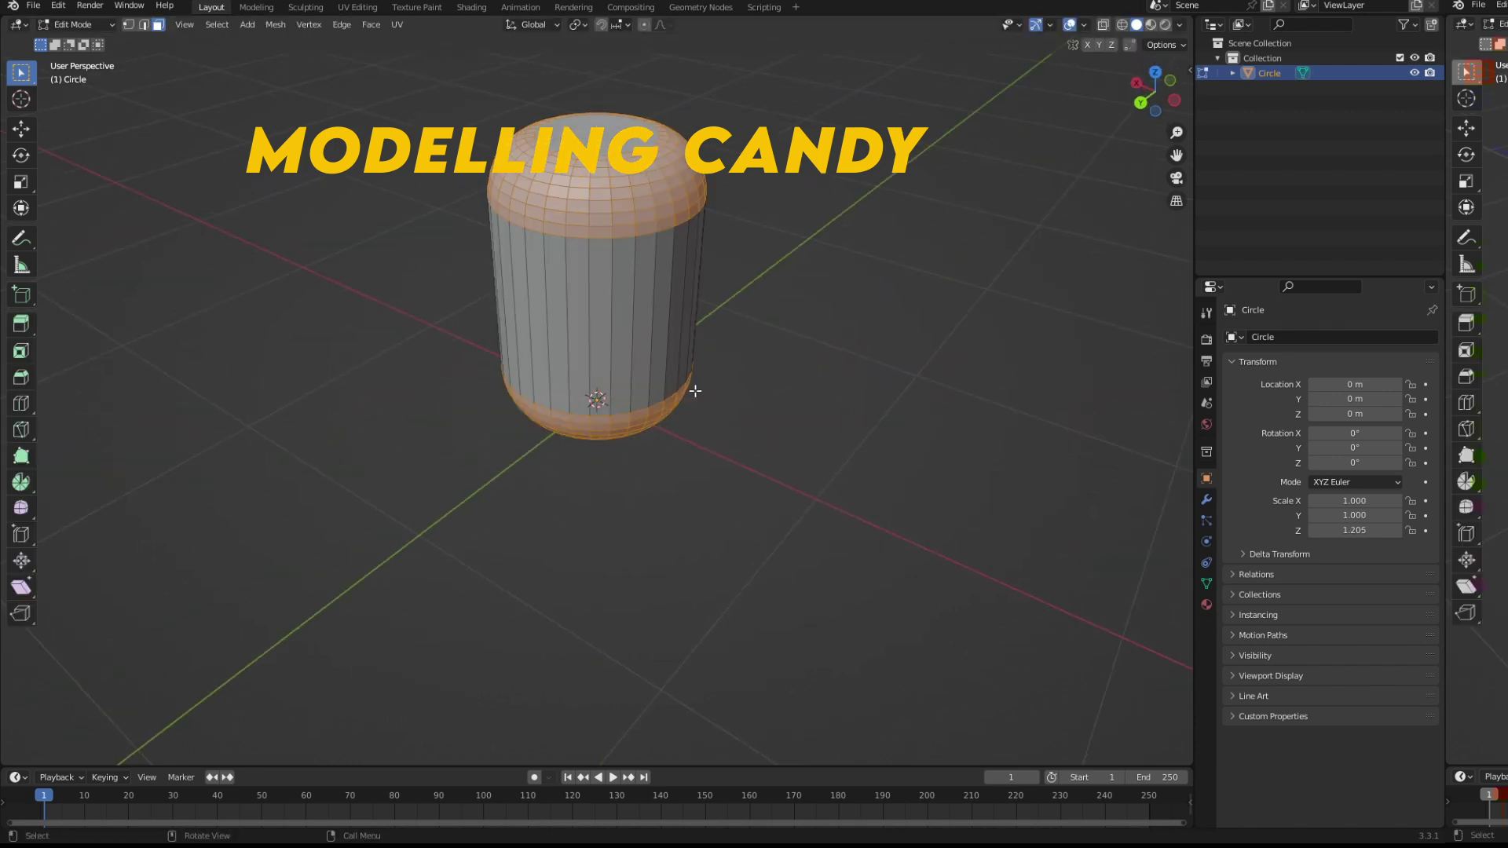
{"action": "key", "text": "ctrl+r"}
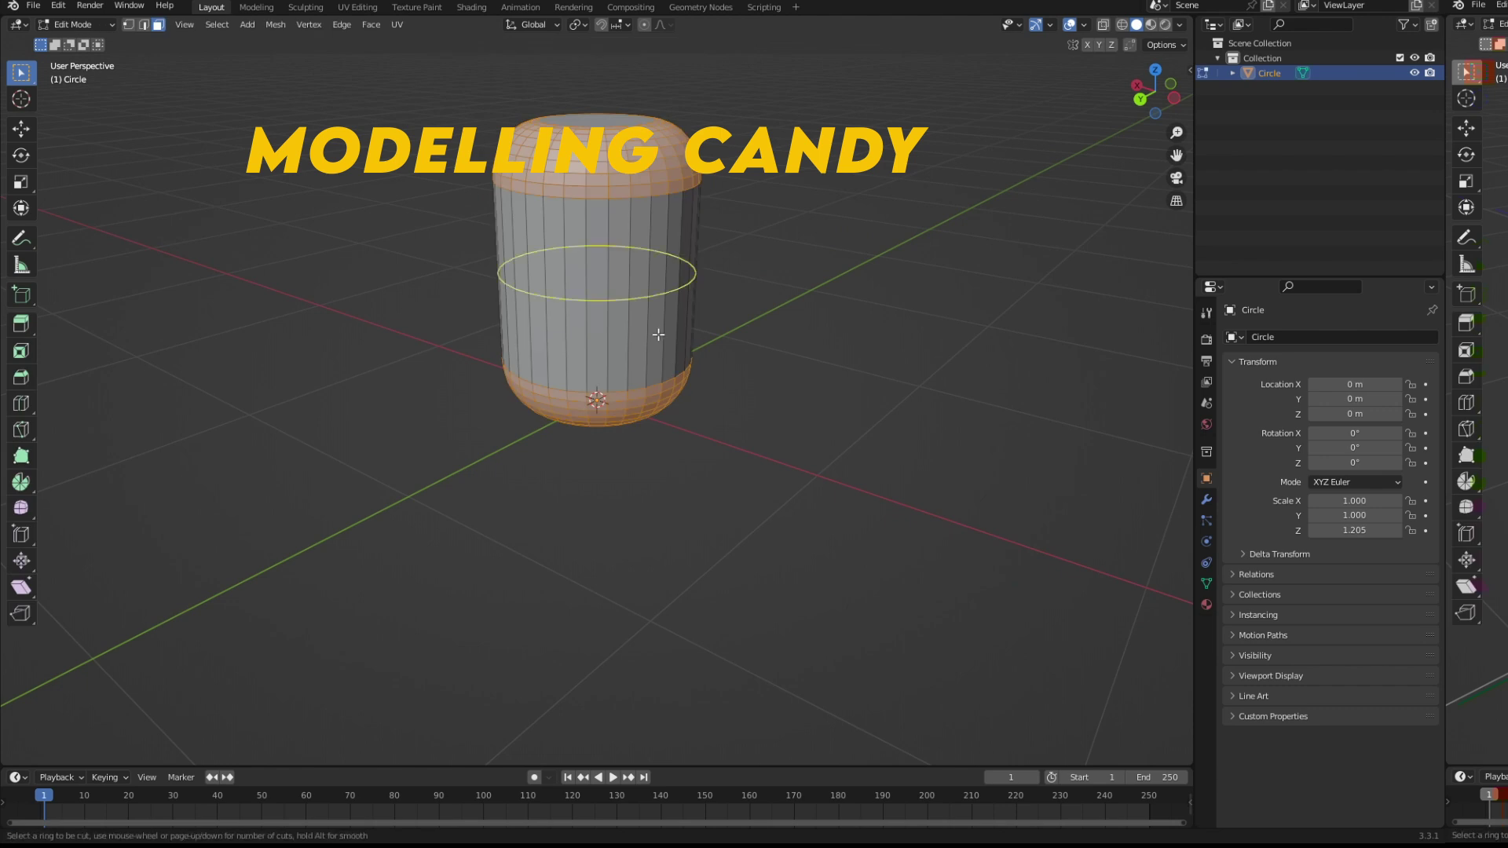
{"action": "scroll", "coordinate": [658, 335], "scroll_direction": "up", "scroll_amount": 5}
{"action": "scroll", "coordinate": [658, 335], "scroll_direction": "up", "scroll_amount": 6}
{"action": "scroll", "coordinate": [658, 335], "scroll_direction": "up", "scroll_amount": 3}
{"action": "left_click", "coordinate": [655, 332]}
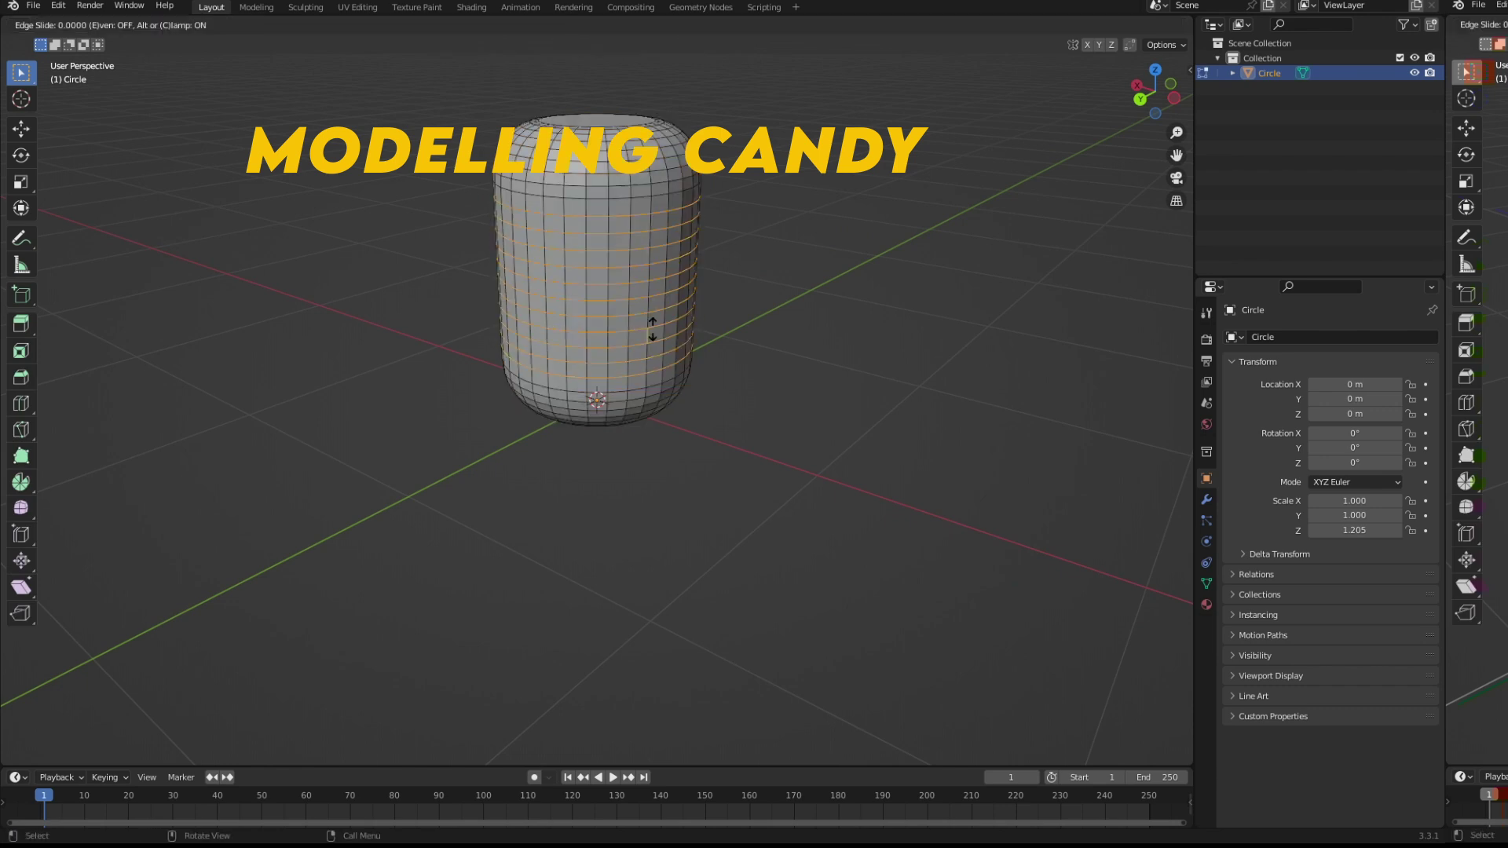
{"action": "left_click", "coordinate": [652, 328]}
{"action": "key", "text": "Tab"}
{"action": "key", "text": "ctrl+1"}
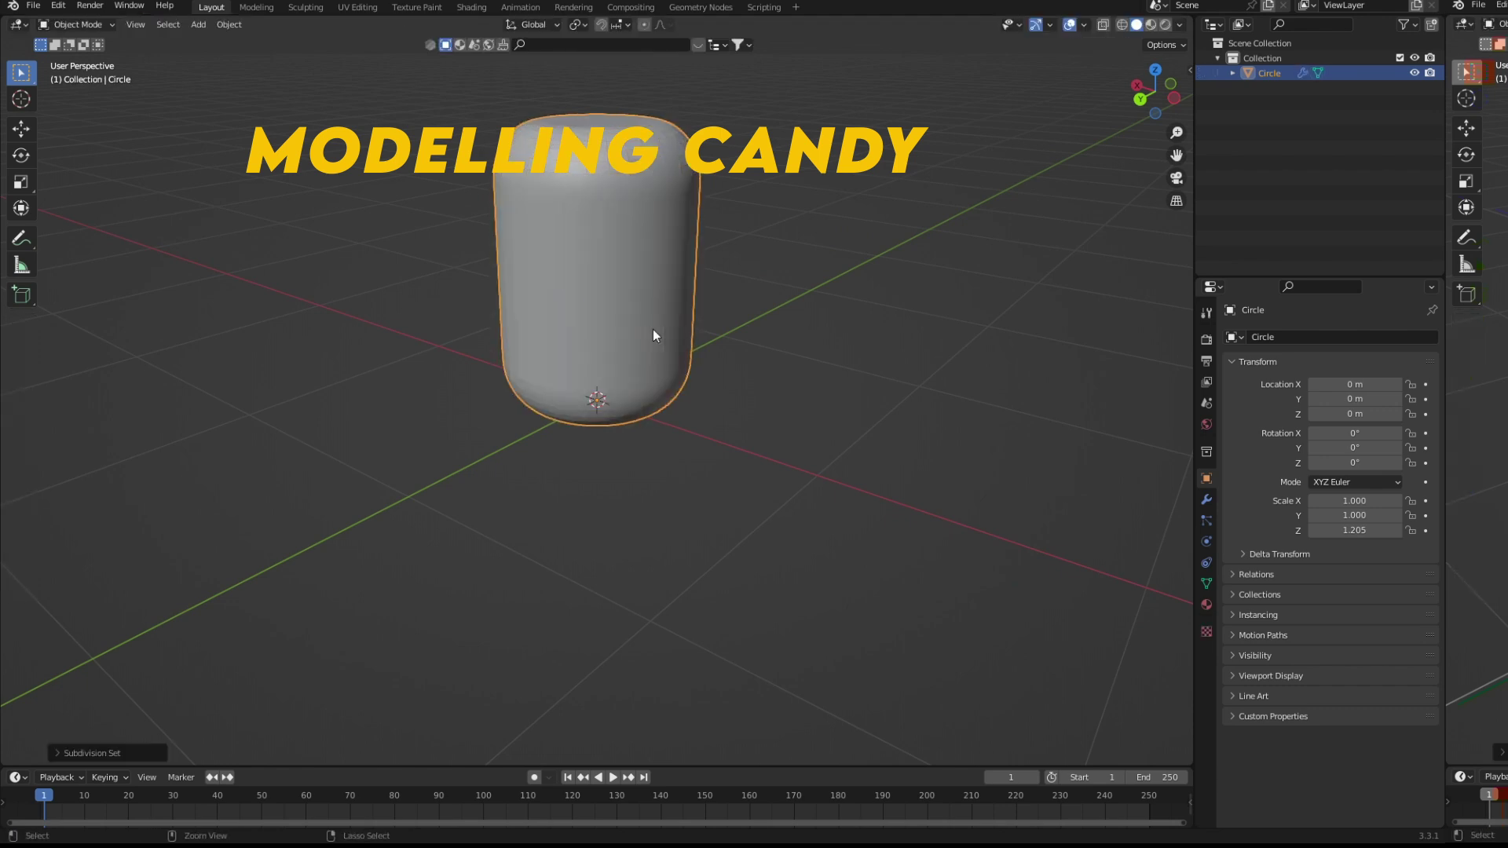
{"action": "key", "text": "ctrl+2"}
Rotate the candy onto its side (Rotation X -90°, Y 90°).
{"action": "key", "text": "KP_3"}
{"action": "scroll", "coordinate": [653, 328], "scroll_direction": "down", "scroll_amount": 2}
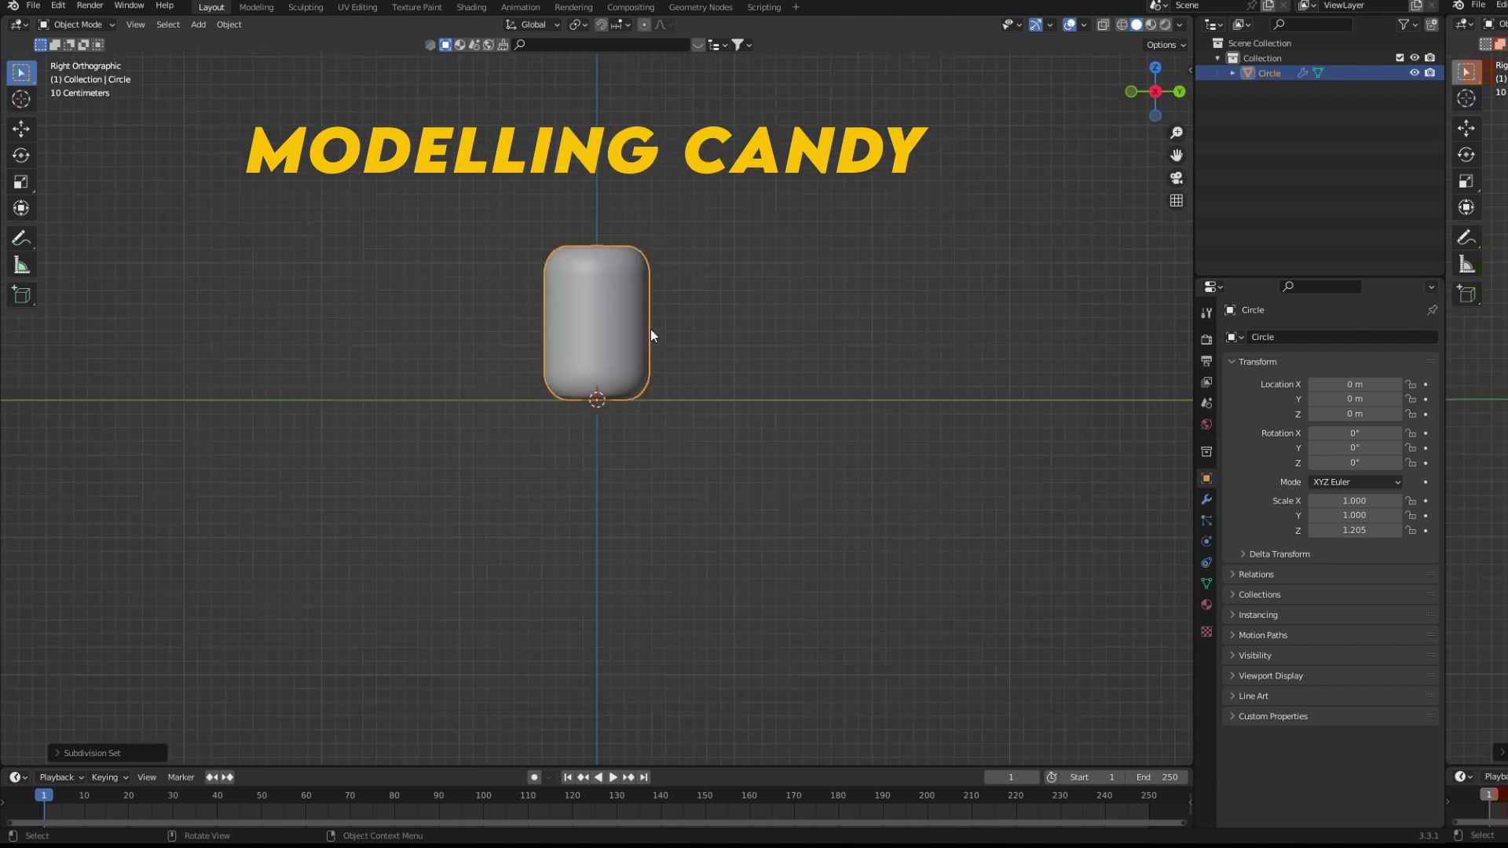
{"action": "key", "text": "r"}
{"action": "key", "text": "x"}
{"action": "left_click", "coordinate": [650, 329]}
{"action": "type", "text": "ry90"}
{"action": "key", "text": "Return"}
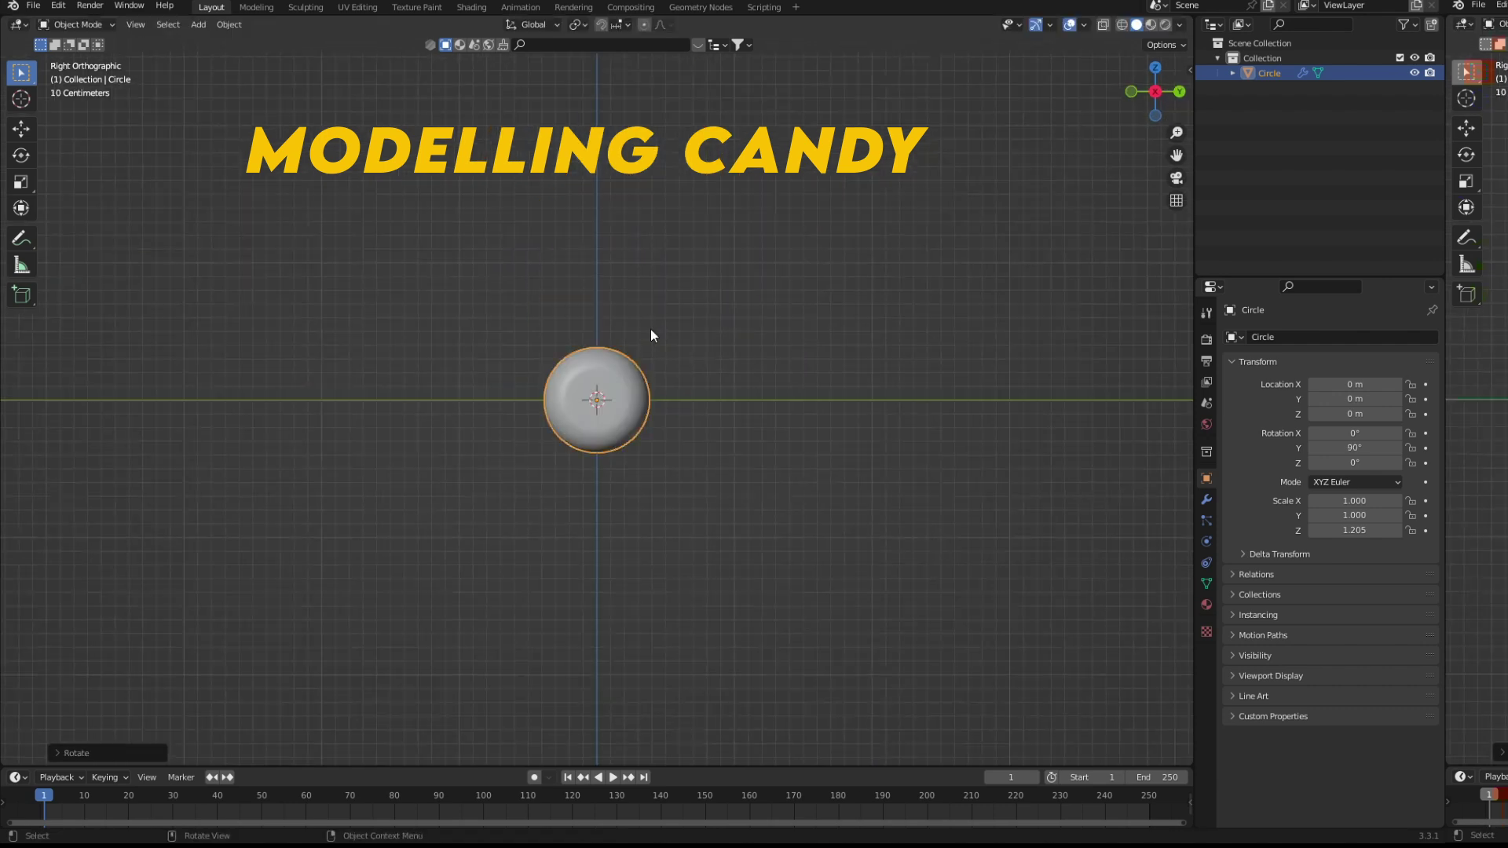
{"action": "key", "text": "r"}
{"action": "key", "text": "z"}
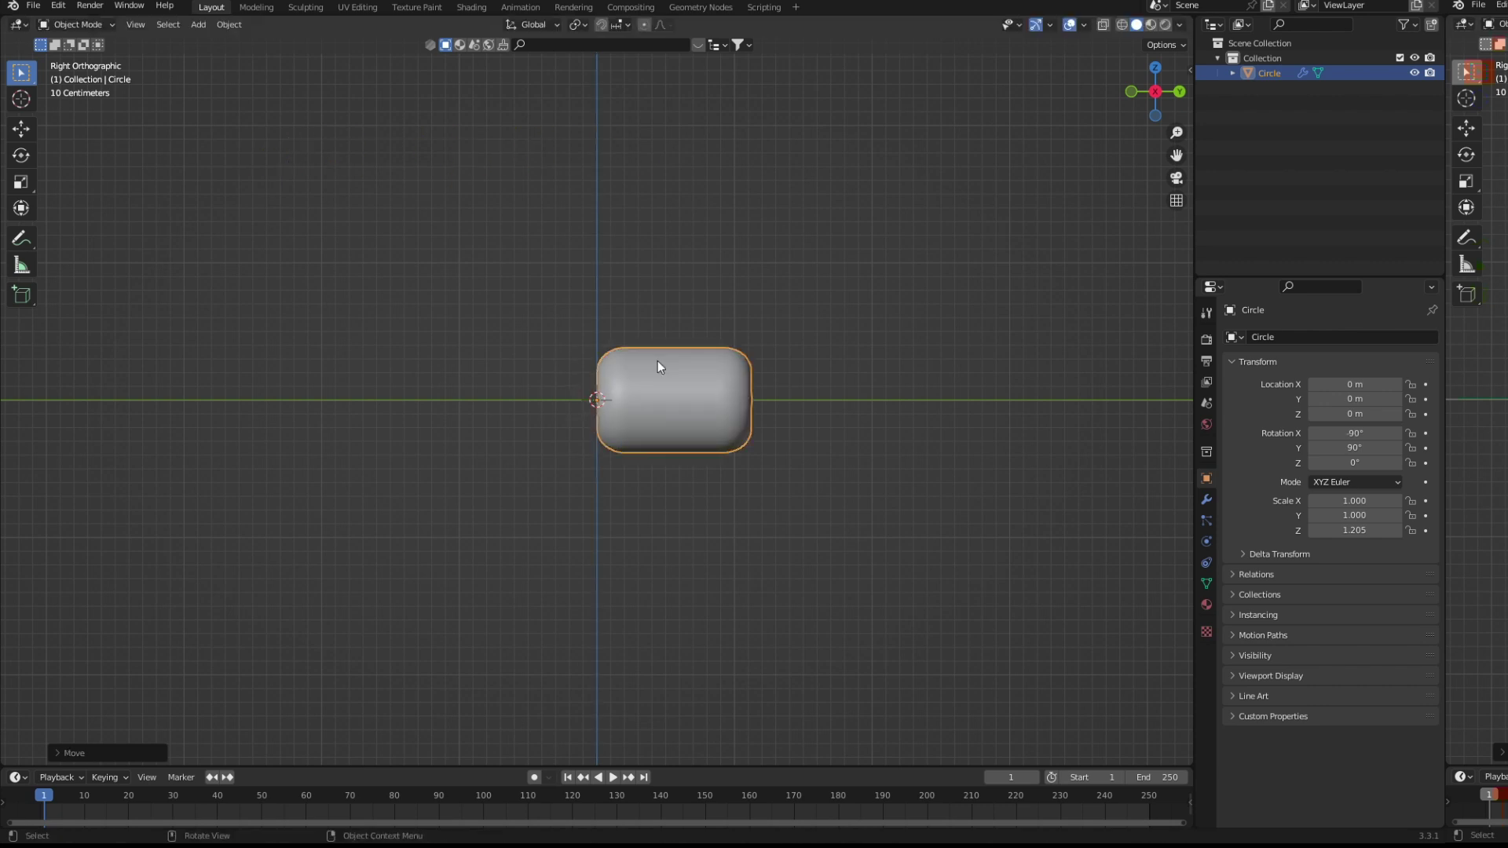
Move the candy along Y to -0.54692 m.
{"action": "key", "text": "g"}
{"action": "key", "text": "y"}
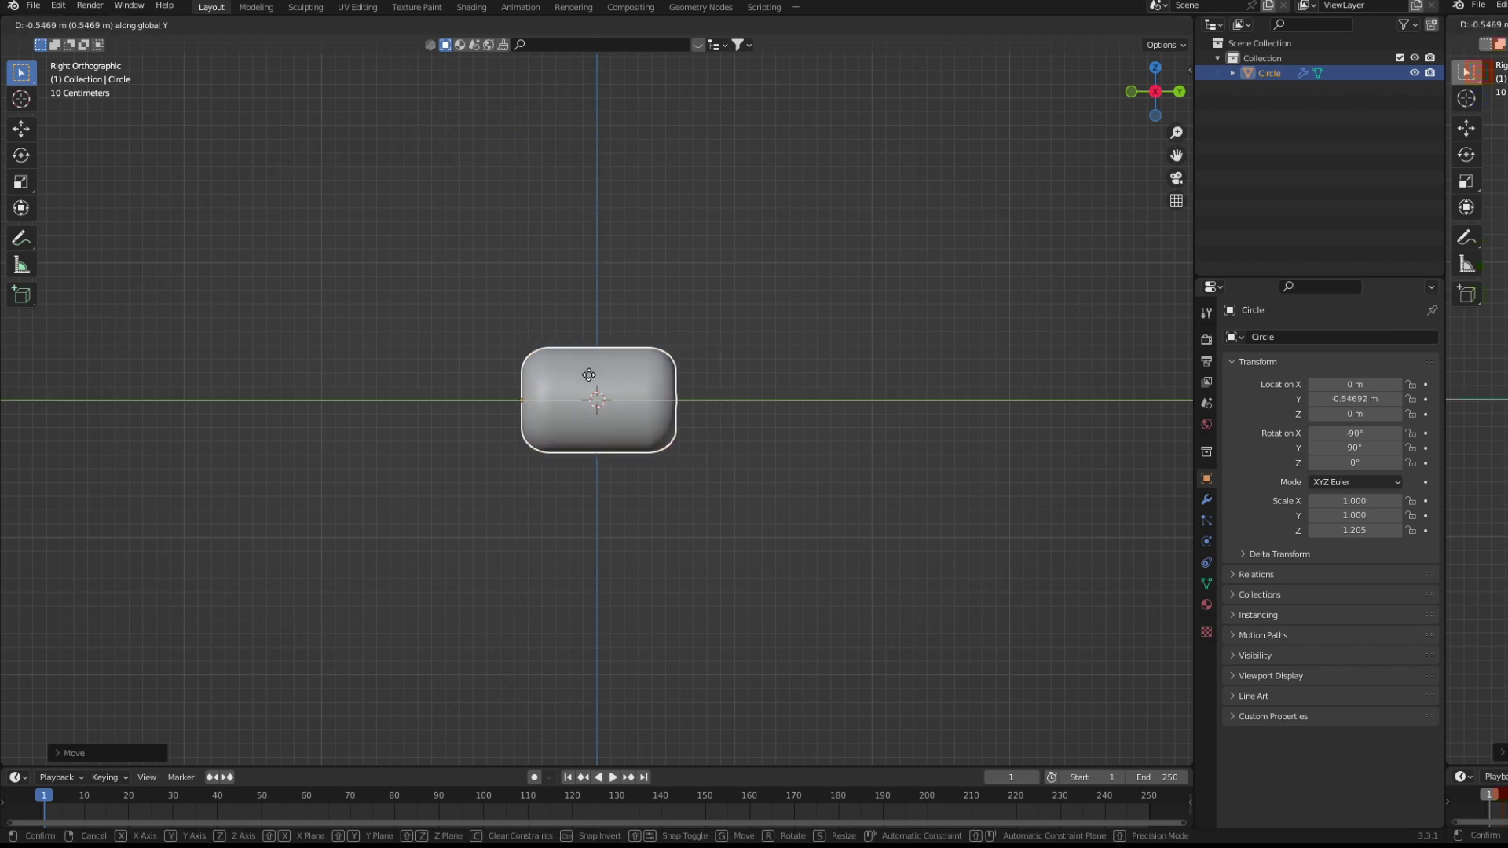
{"action": "left_click", "coordinate": [588, 375]}
Check the Subdivision modifier's dropdown in the Modifier properties.
{"action": "key", "text": "Tab"}
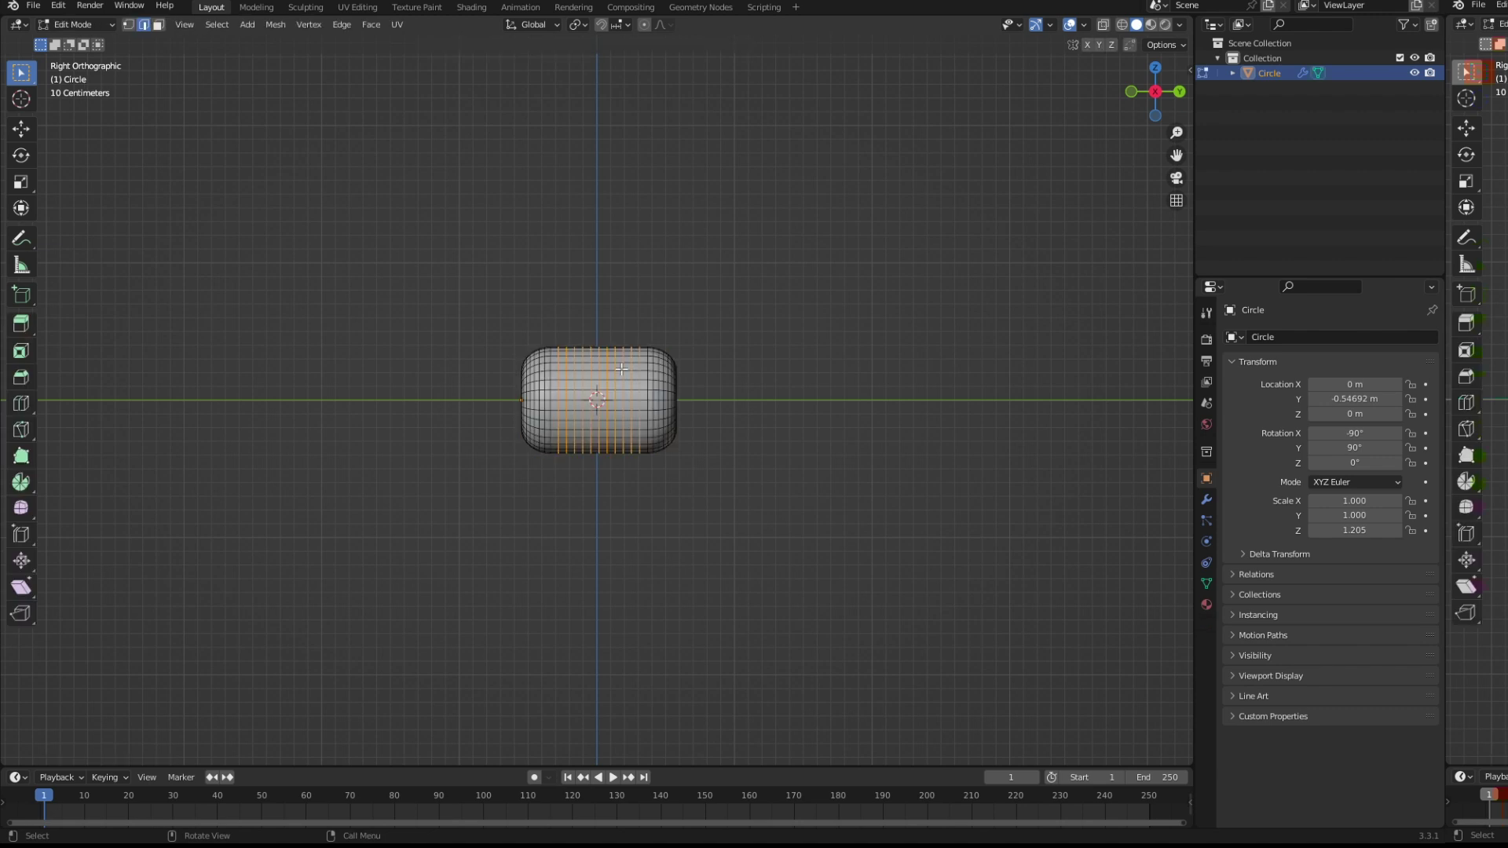
{"action": "left_click", "coordinate": [1200, 502]}
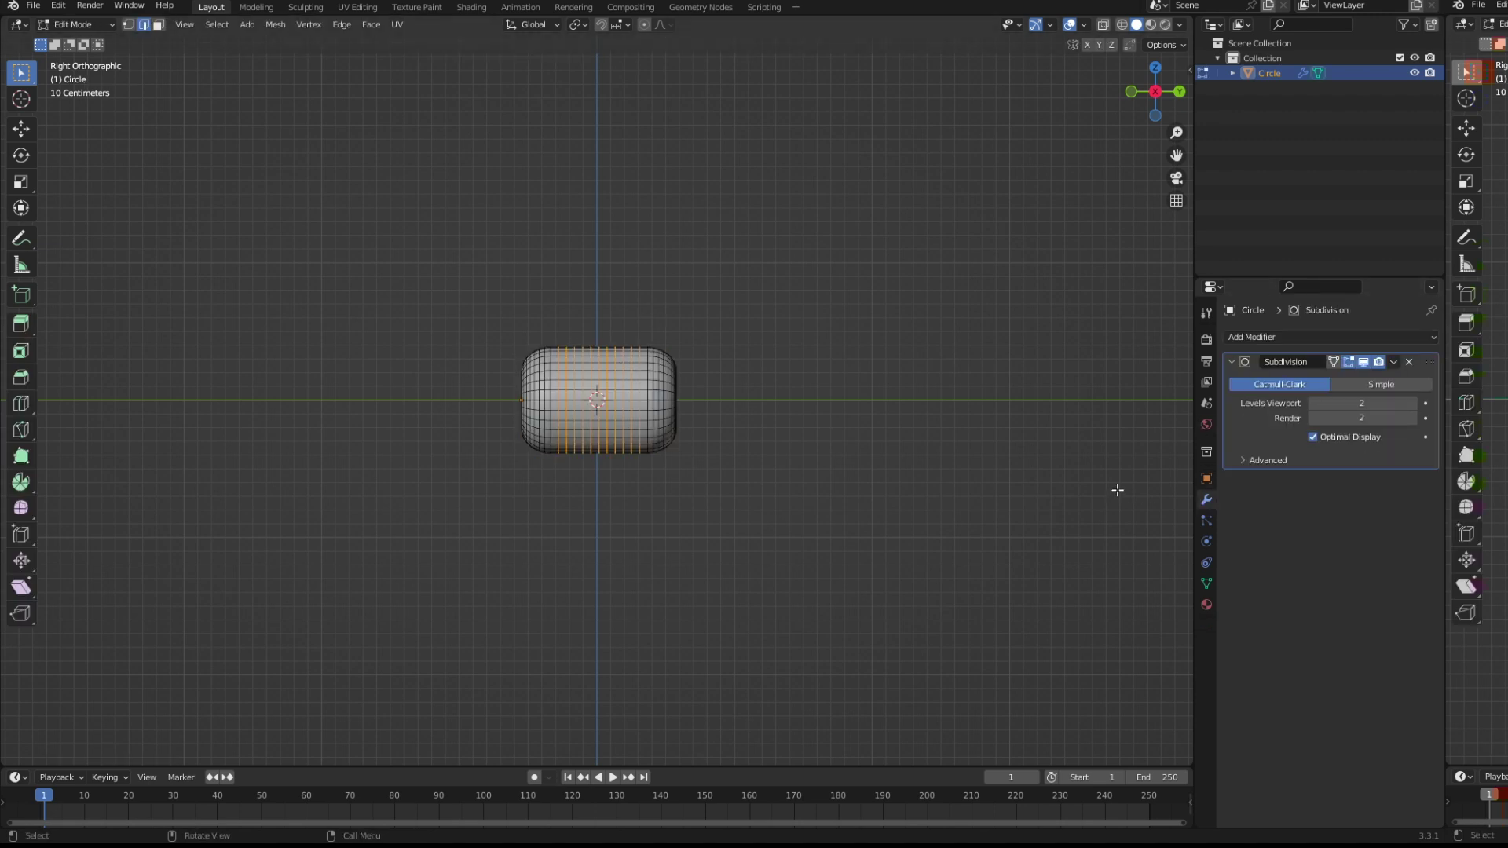
{"action": "left_click", "coordinate": [1394, 362]}
{"action": "left_click", "coordinate": [1350, 378]}
{"action": "key", "text": "Tab"}
Apply the Subdivision modifier to make the smoothing permanent.
{"action": "left_click", "coordinate": [1392, 363]}
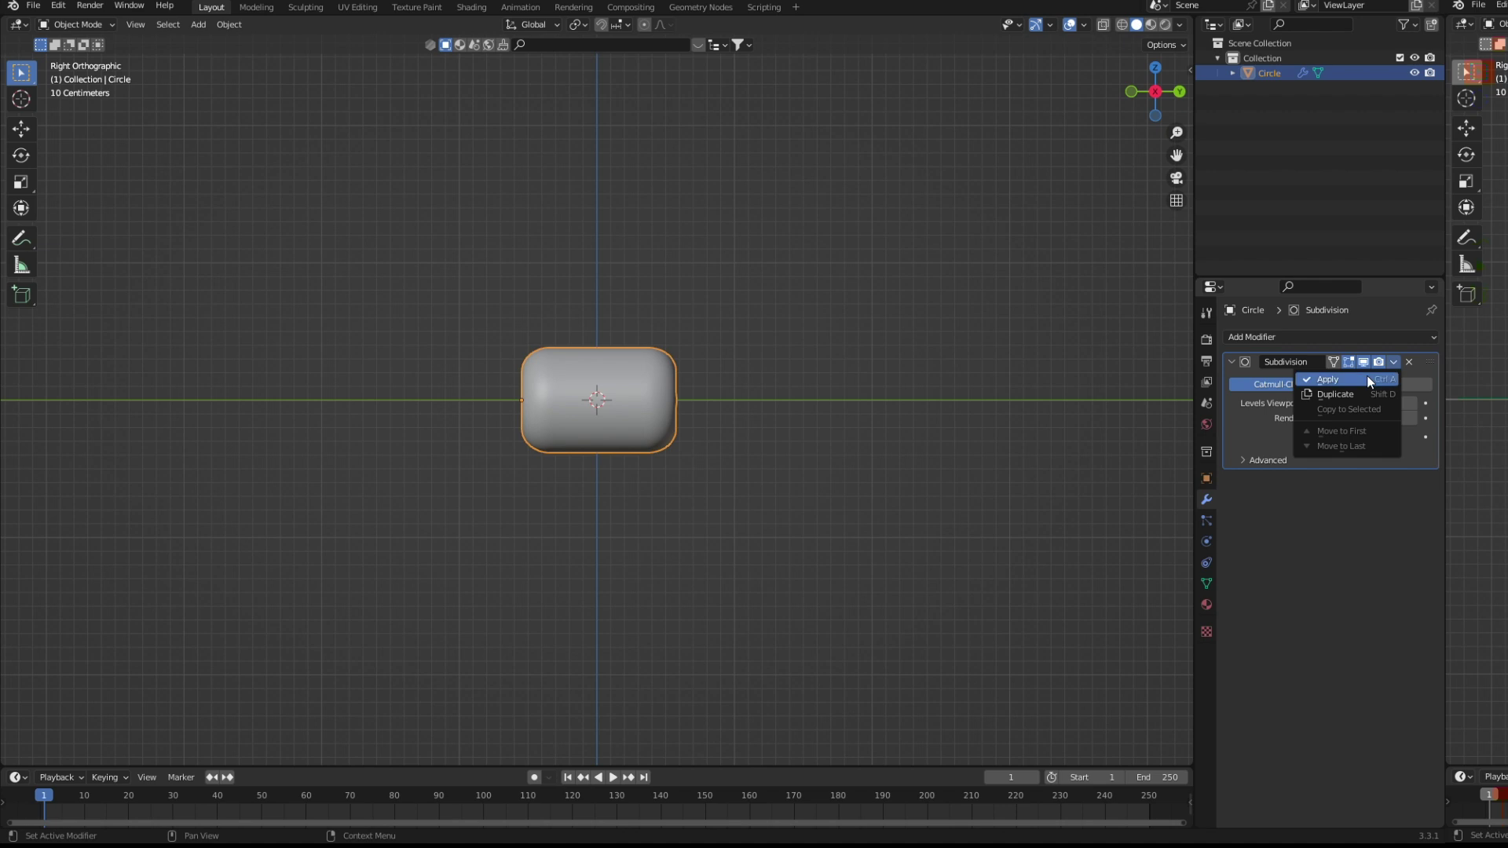
{"action": "left_click", "coordinate": [1305, 379]}
{"action": "key", "text": "Tab"}
{"action": "key", "text": "alt+a"}
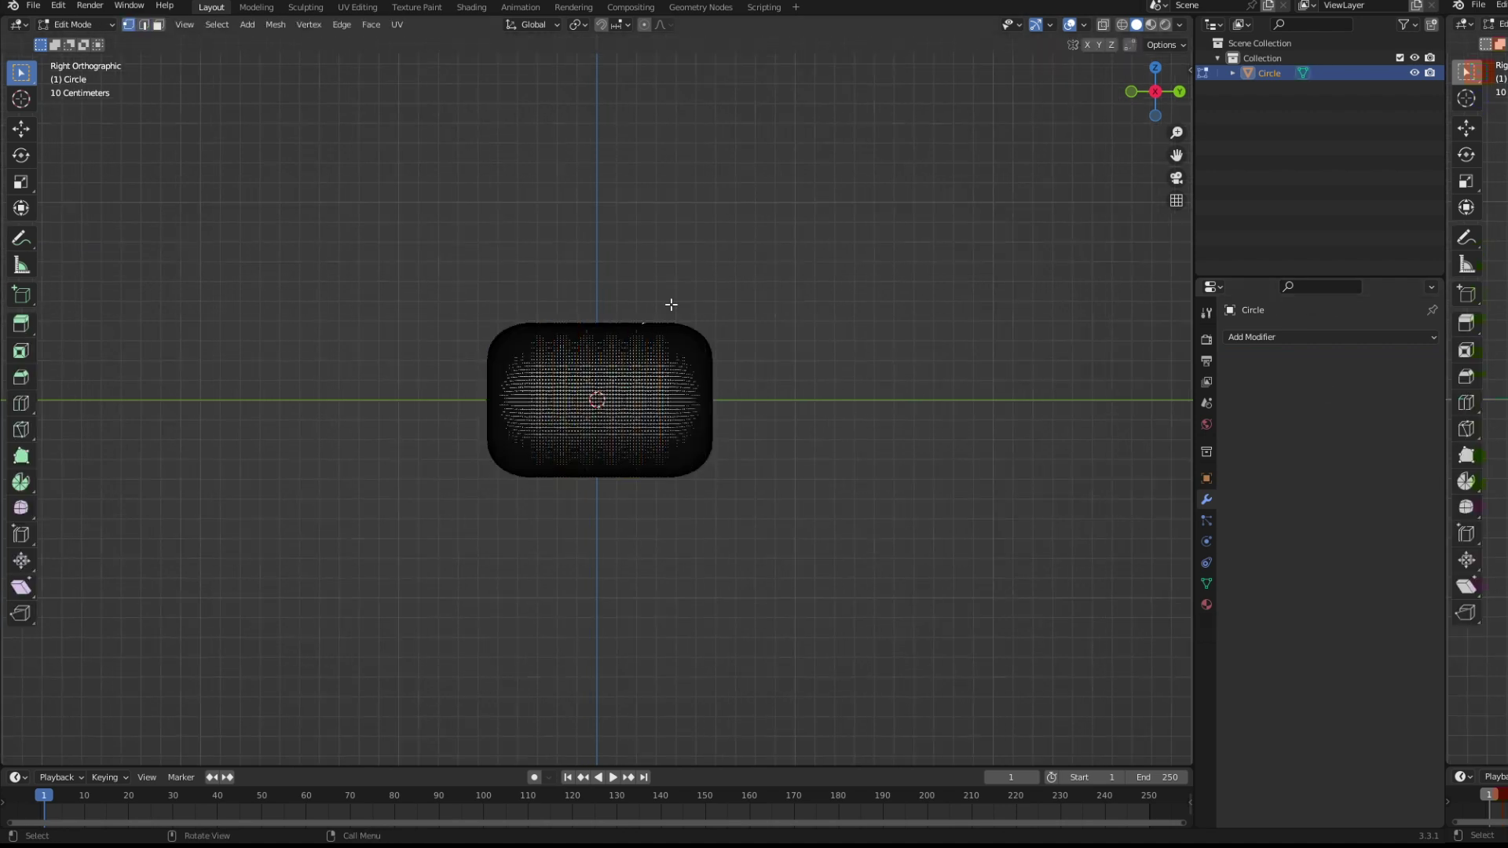
{"action": "key", "text": "Tab"}
{"action": "key", "text": "Tab"}
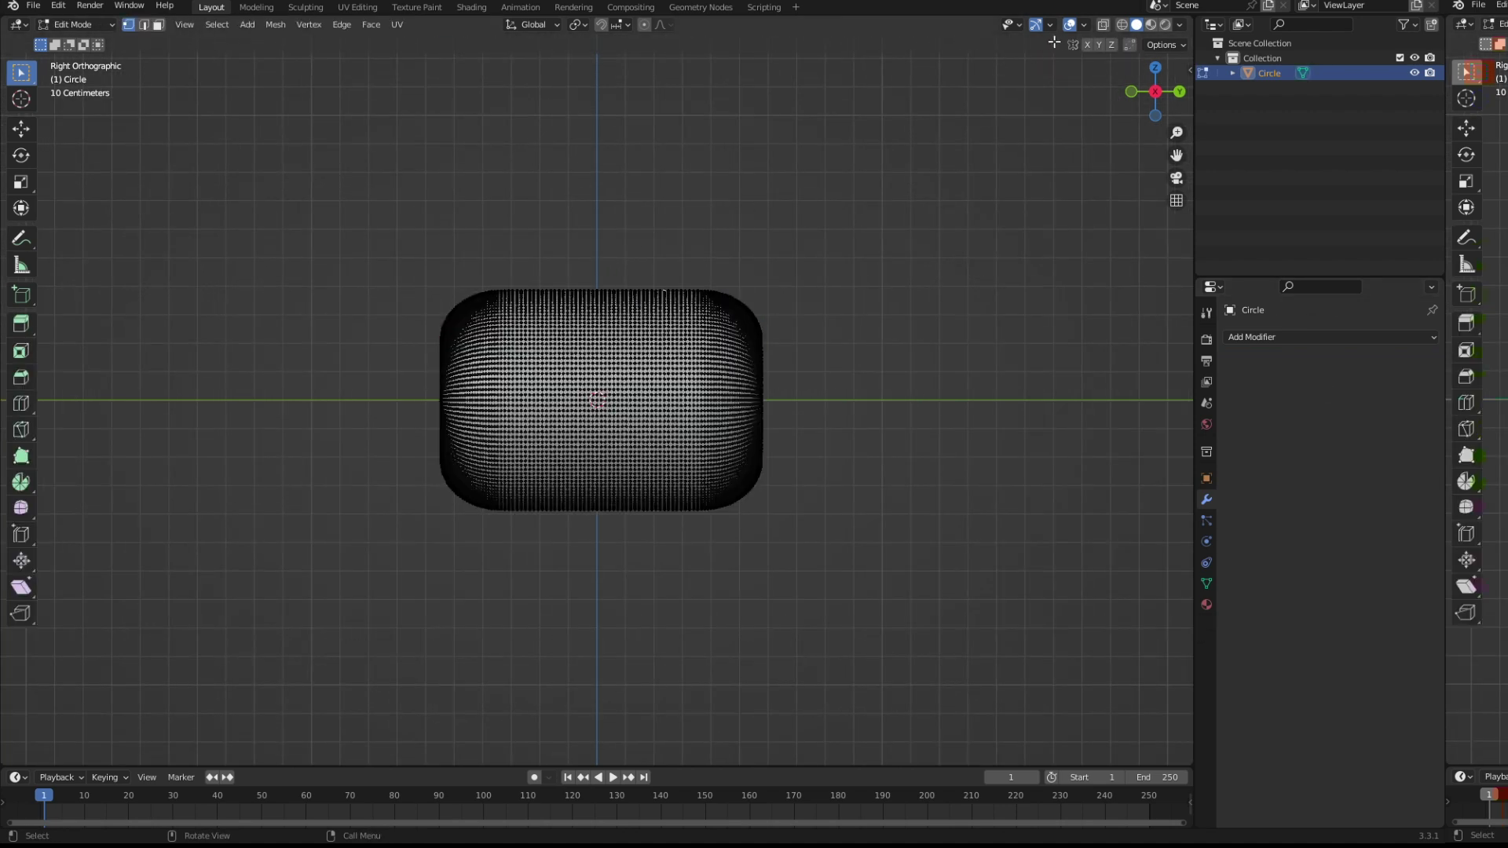
Delete the faces of the candy's right half using wireframe X-ray selection.
{"action": "left_click", "coordinate": [1120, 24]}
{"action": "left_click_drag", "start_coordinate": [565, 222], "coordinate": [894, 532]}
{"action": "scroll", "coordinate": [817, 502], "scroll_direction": "down", "scroll_amount": 2}
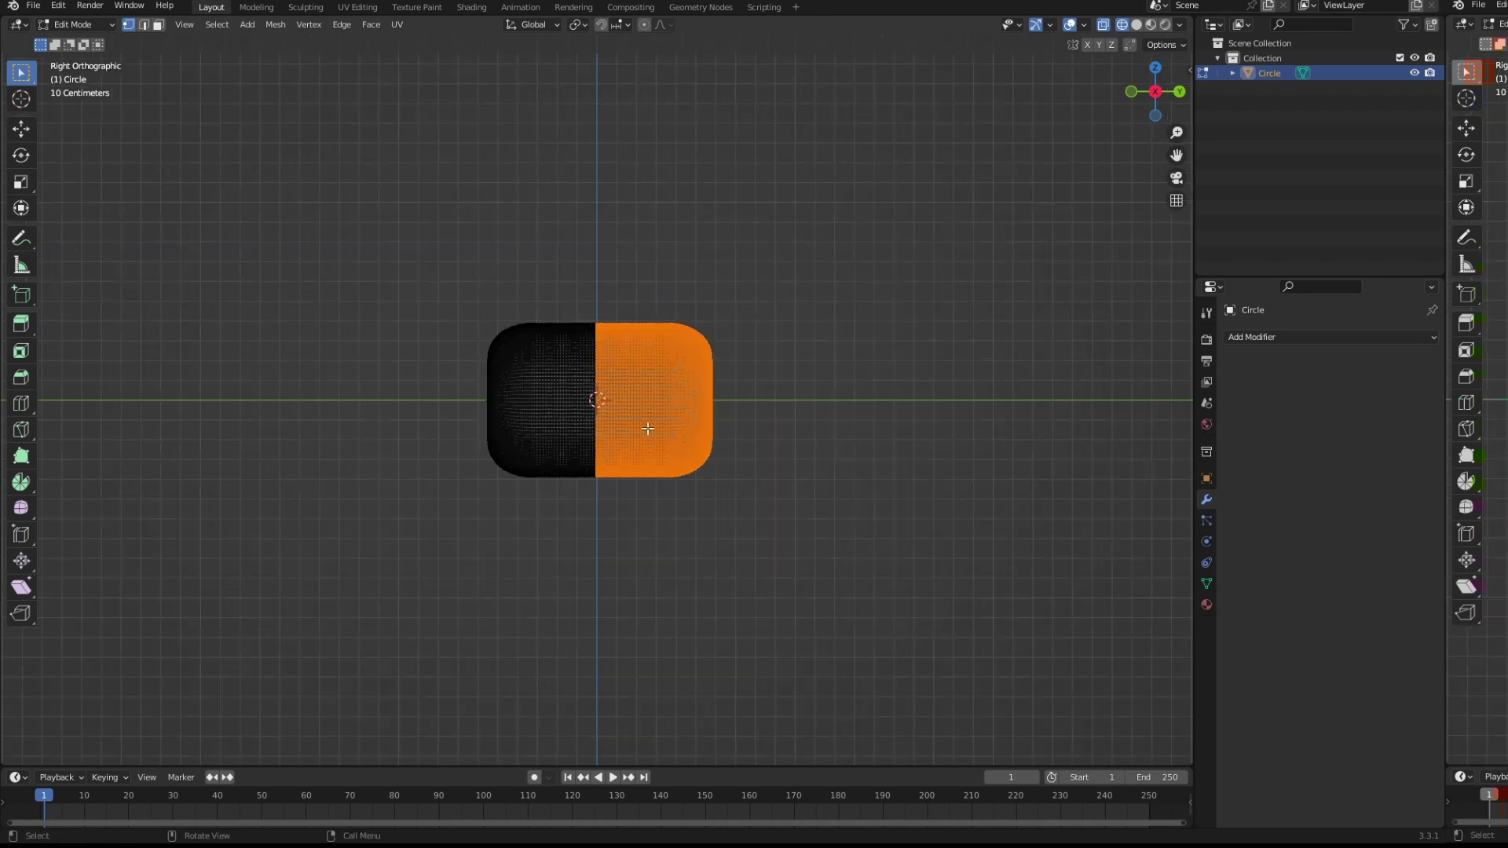
{"action": "scroll", "coordinate": [550, 392], "scroll_direction": "up", "scroll_amount": 6}
{"action": "scroll", "coordinate": [632, 390], "scroll_direction": "up", "scroll_amount": 3}
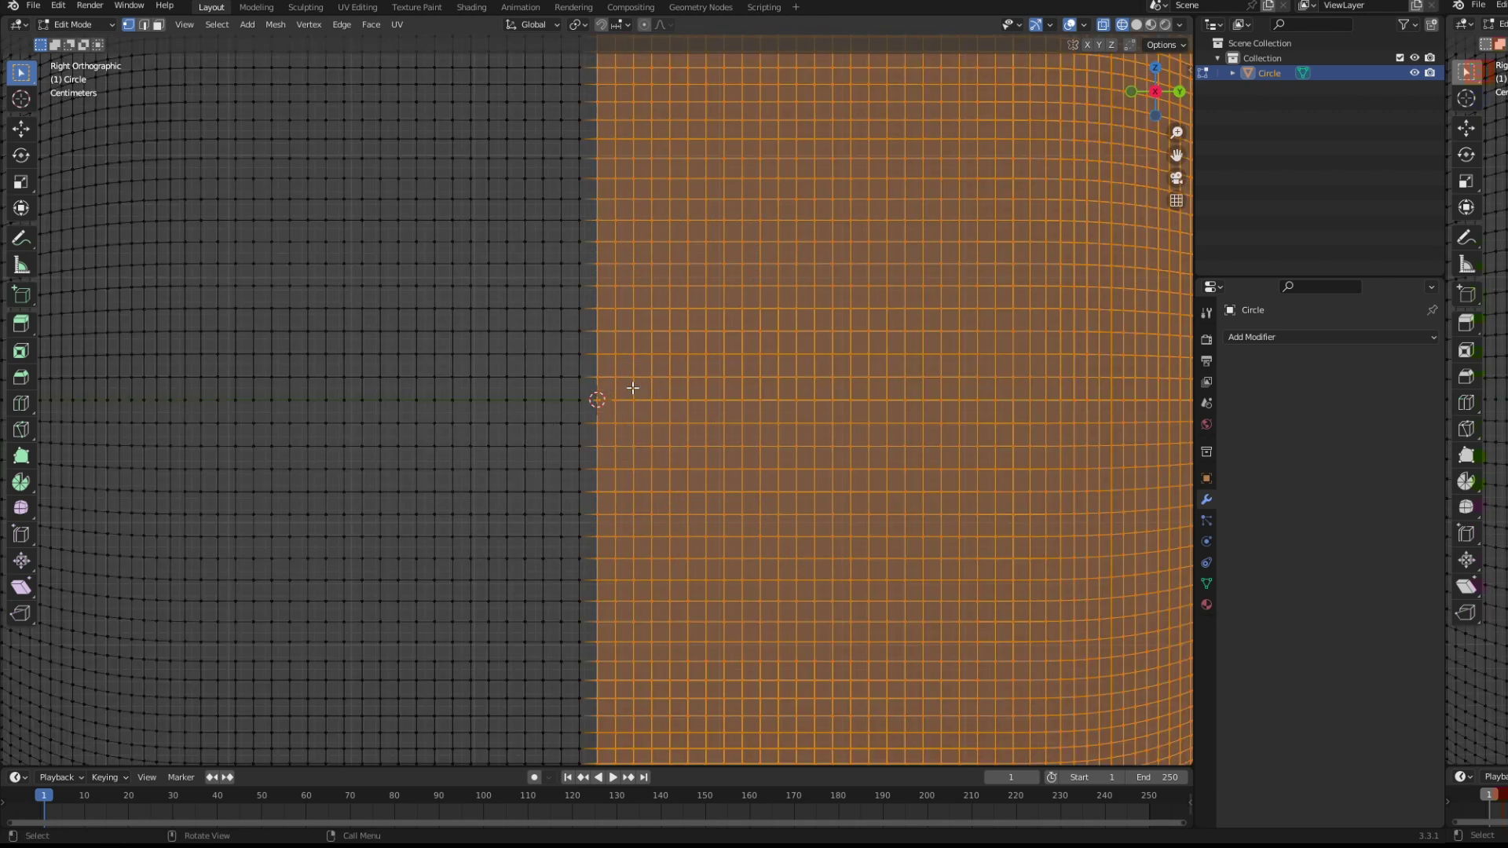
{"action": "scroll", "coordinate": [632, 390], "scroll_direction": "down", "scroll_amount": 6}
{"action": "key", "text": "x"}
{"action": "left_click", "coordinate": [628, 385]}
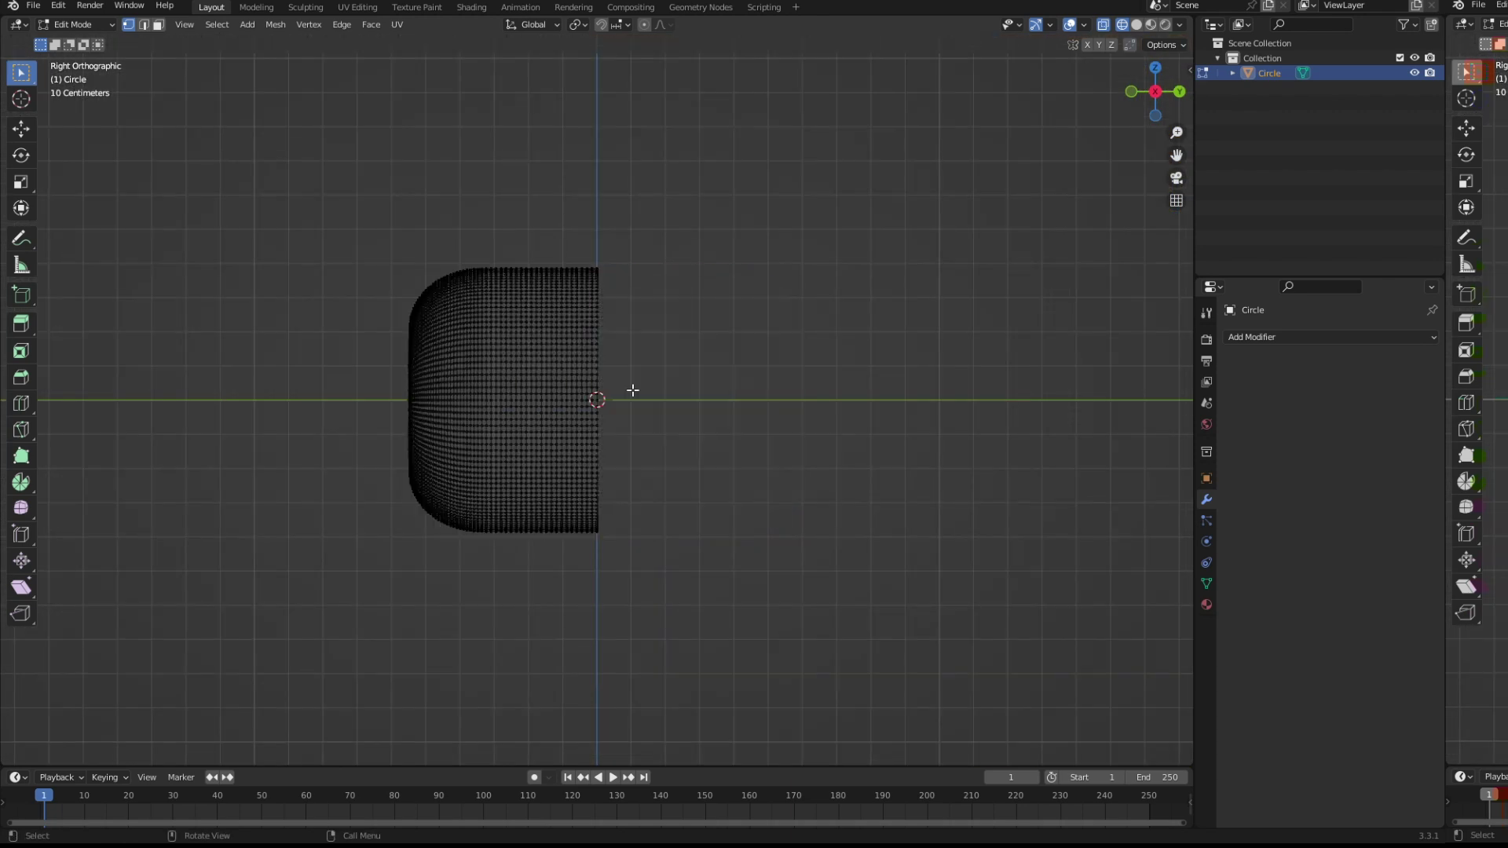
Thicken the remaining half into a shell by extruding faces along normals.
{"action": "middle_click_drag", "start_coordinate": [629, 393], "coordinate": [883, 241]}
{"action": "left_click", "coordinate": [1135, 24]}
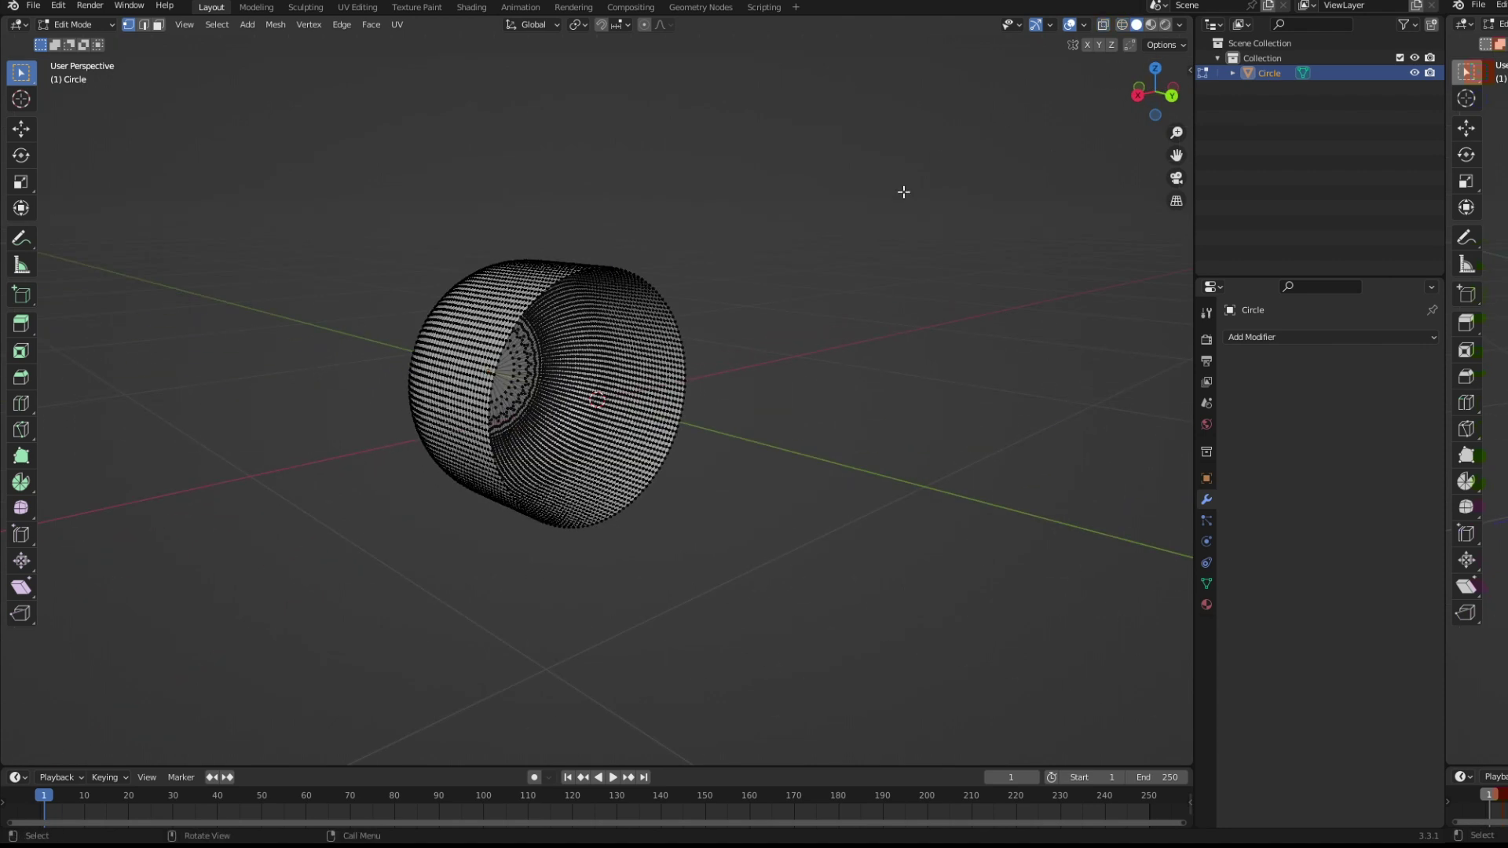
{"action": "middle_click_drag", "start_coordinate": [902, 188], "coordinate": [685, 289]}
{"action": "key", "text": "Tab"}
{"action": "key", "text": "Tab"}
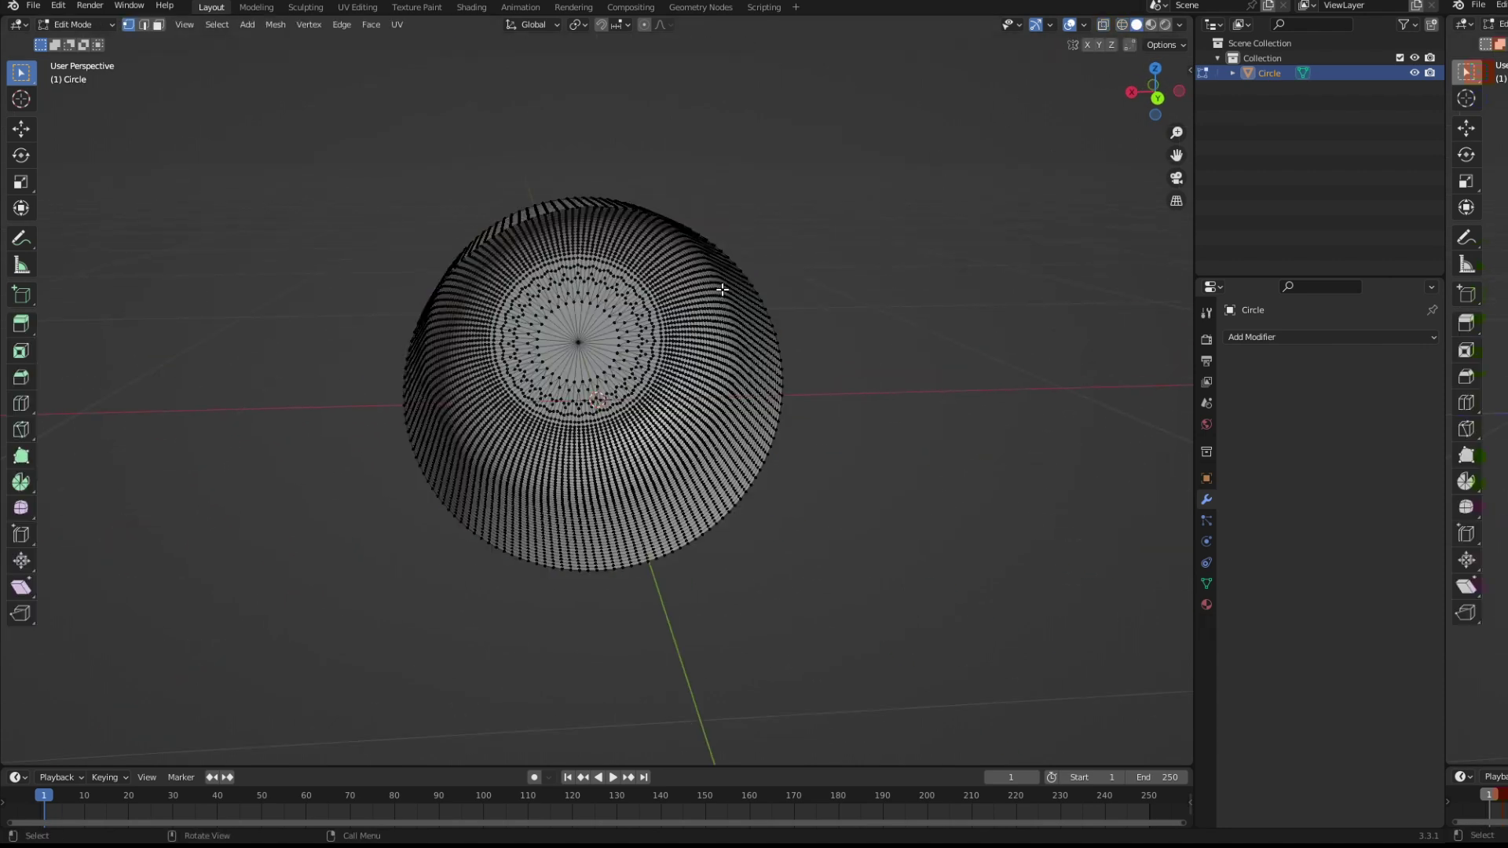
{"action": "key", "text": "a"}
{"action": "key", "text": "alt+e"}
{"action": "left_click", "coordinate": [760, 307]}
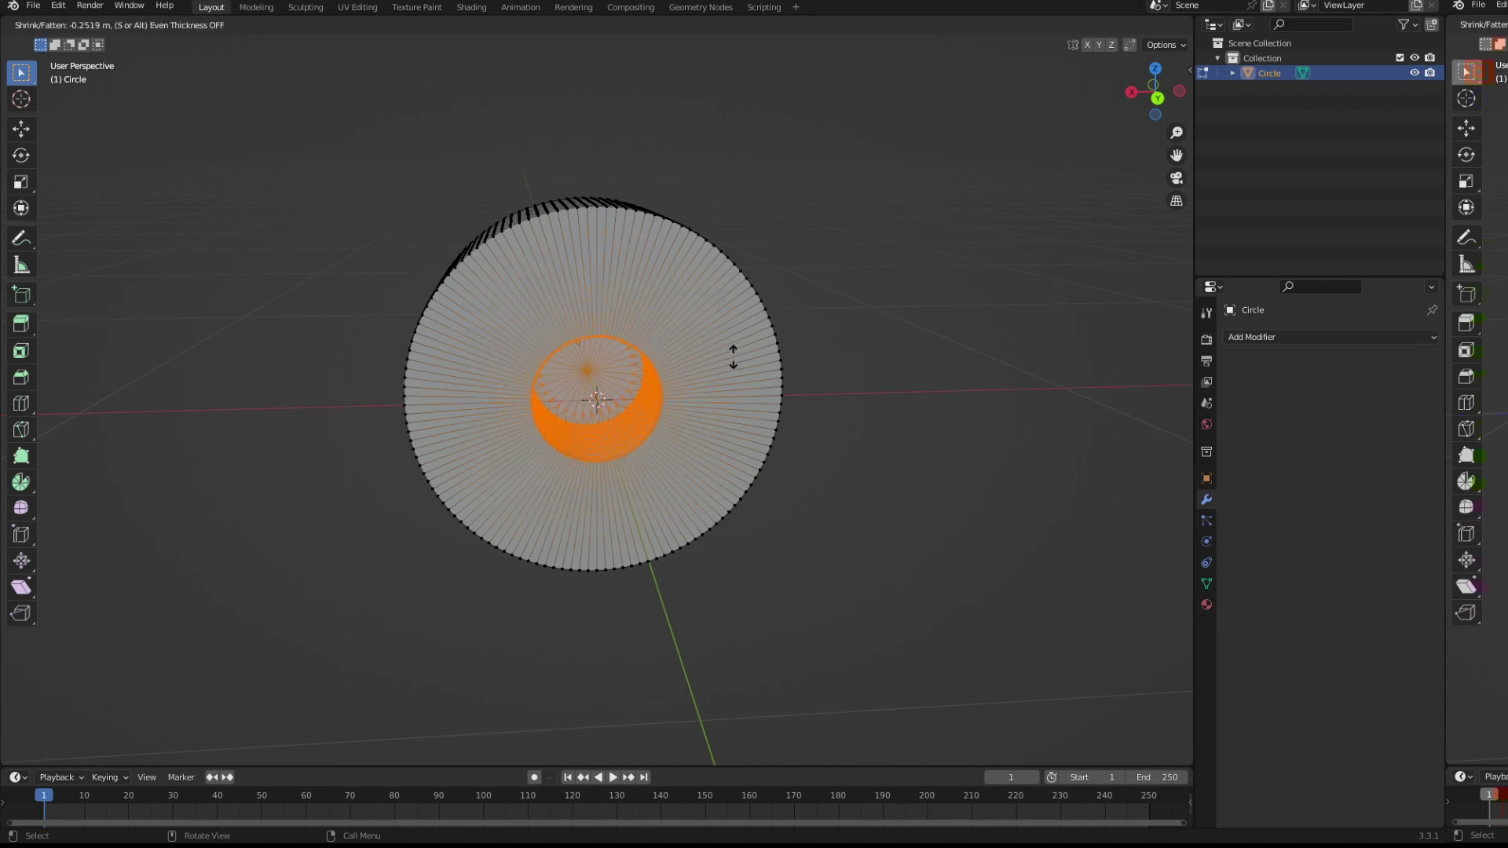
{"action": "left_click", "coordinate": [731, 359]}
{"action": "key", "text": "Tab"}
{"action": "mouse_move", "coordinate": [693, 379]}
{"action": "middle_mouse_down"}
{"action": "mouse_move", "coordinate": [718, 371]}
{"action": "mouse_move", "coordinate": [530, 399]}
{"action": "mouse_move", "coordinate": [627, 376]}
{"action": "middle_mouse_up"}
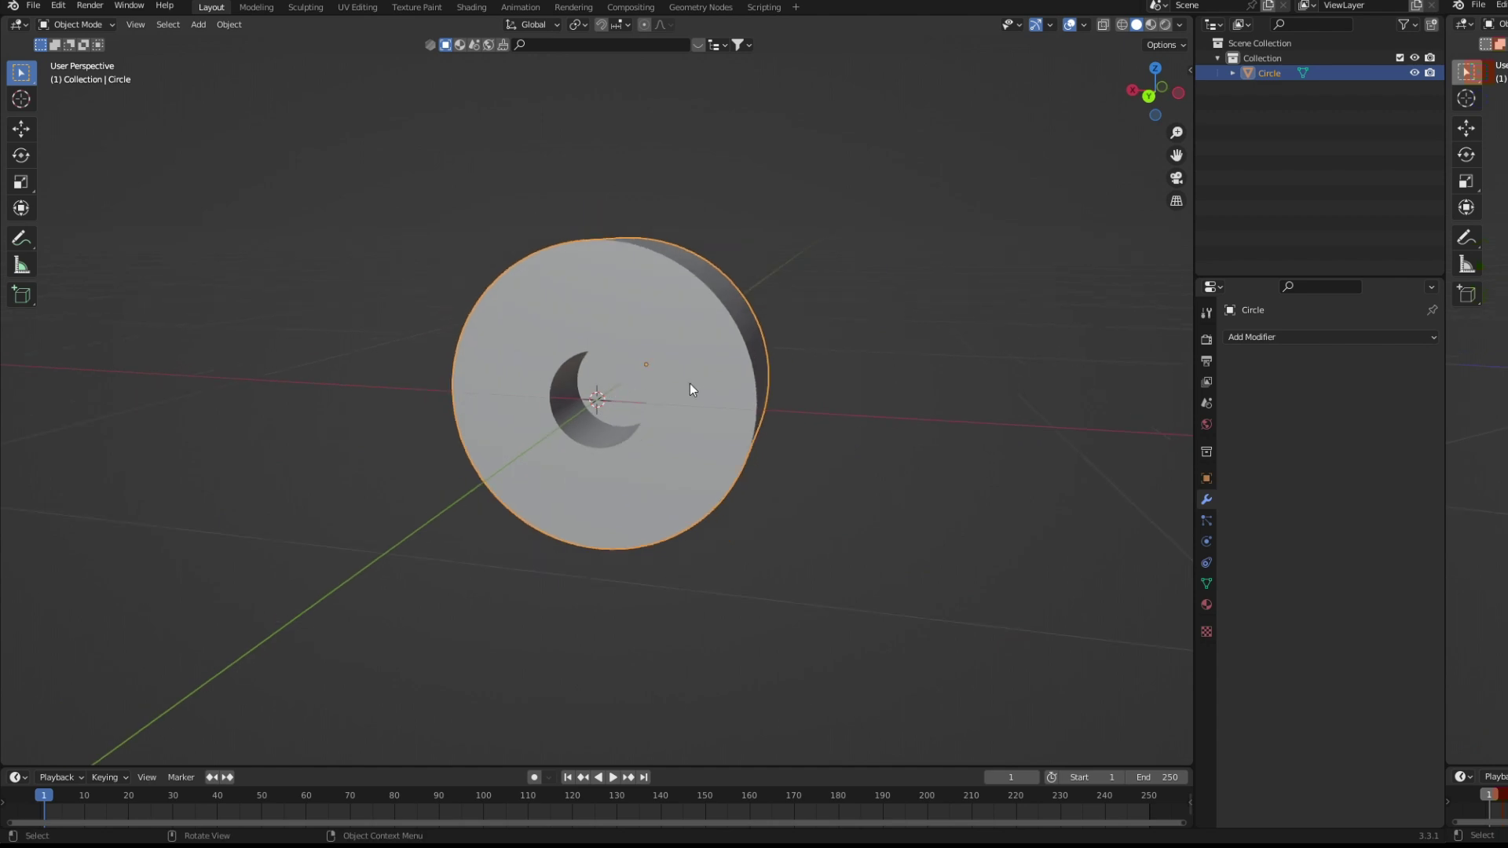
Set the shell's Z rotation to -90° in the transform panel.
{"action": "mouse_move", "coordinate": [690, 383]}
{"action": "middle_mouse_down"}
{"action": "mouse_move", "coordinate": [615, 399]}
{"action": "mouse_move", "coordinate": [628, 388]}
{"action": "mouse_move", "coordinate": [699, 436]}
{"action": "mouse_move", "coordinate": [503, 424]}
{"action": "mouse_move", "coordinate": [582, 432]}
{"action": "mouse_move", "coordinate": [600, 418]}
{"action": "middle_mouse_up"}
{"action": "scroll", "coordinate": [661, 393], "scroll_direction": "up", "scroll_amount": 3}
{"action": "key", "text": "KP_3"}
{"action": "key", "text": "KP_1"}
{"action": "scroll", "coordinate": [590, 417], "scroll_direction": "down", "scroll_amount": 2}
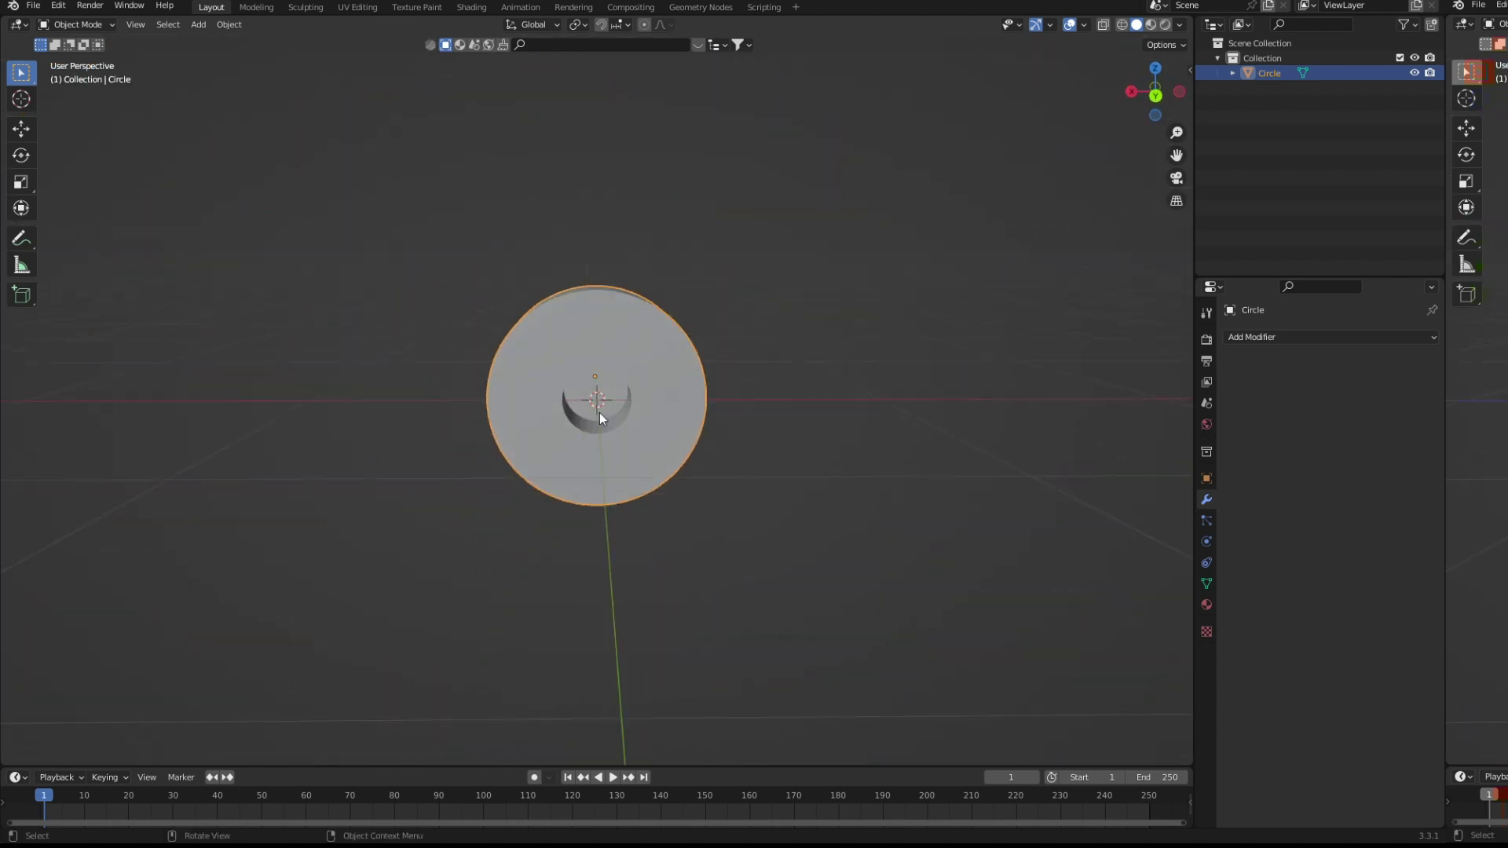
{"action": "key", "text": "KP_3"}
{"action": "left_click", "coordinate": [1207, 478]}
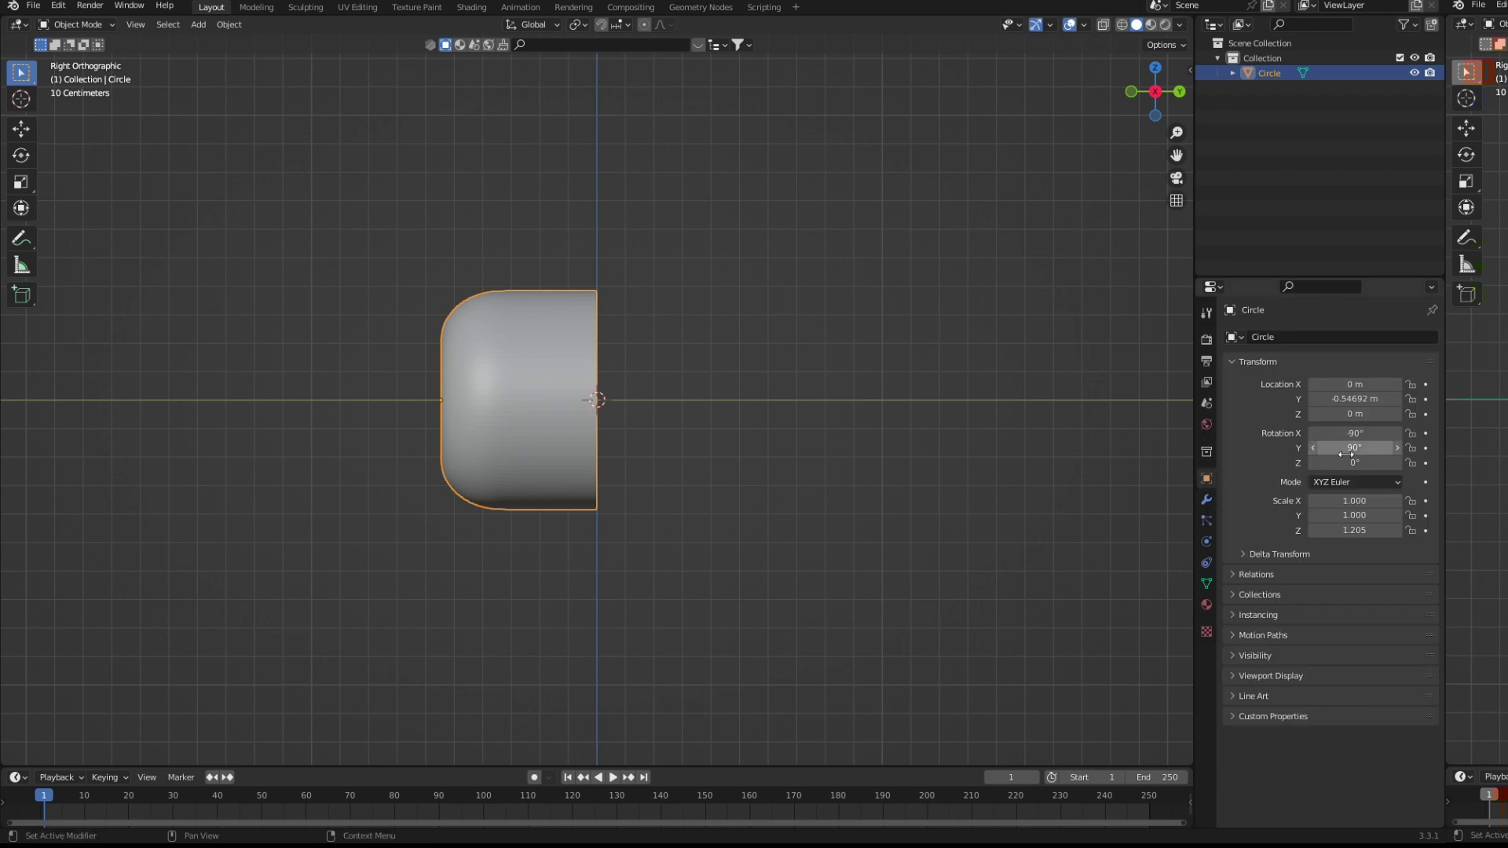
{"action": "mouse_move", "coordinate": [1355, 463]}
{"action": "left_mouse_down"}
{"action": "mouse_move", "coordinate": [1382, 462]}
{"action": "mouse_move", "coordinate": [1327, 462]}
{"action": "left_mouse_up"}
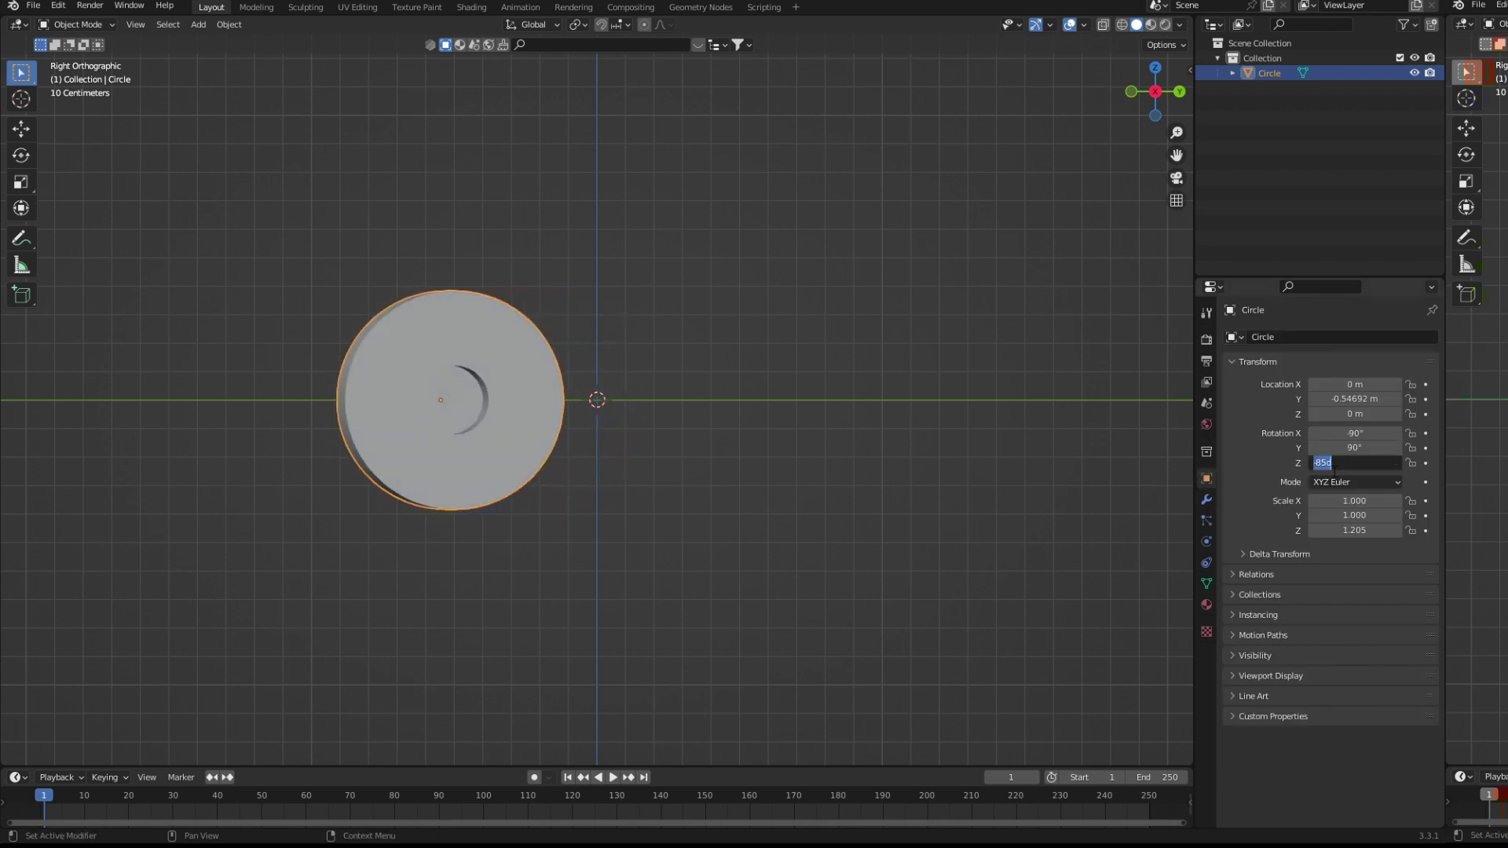
{"action": "key", "text": "Return"}
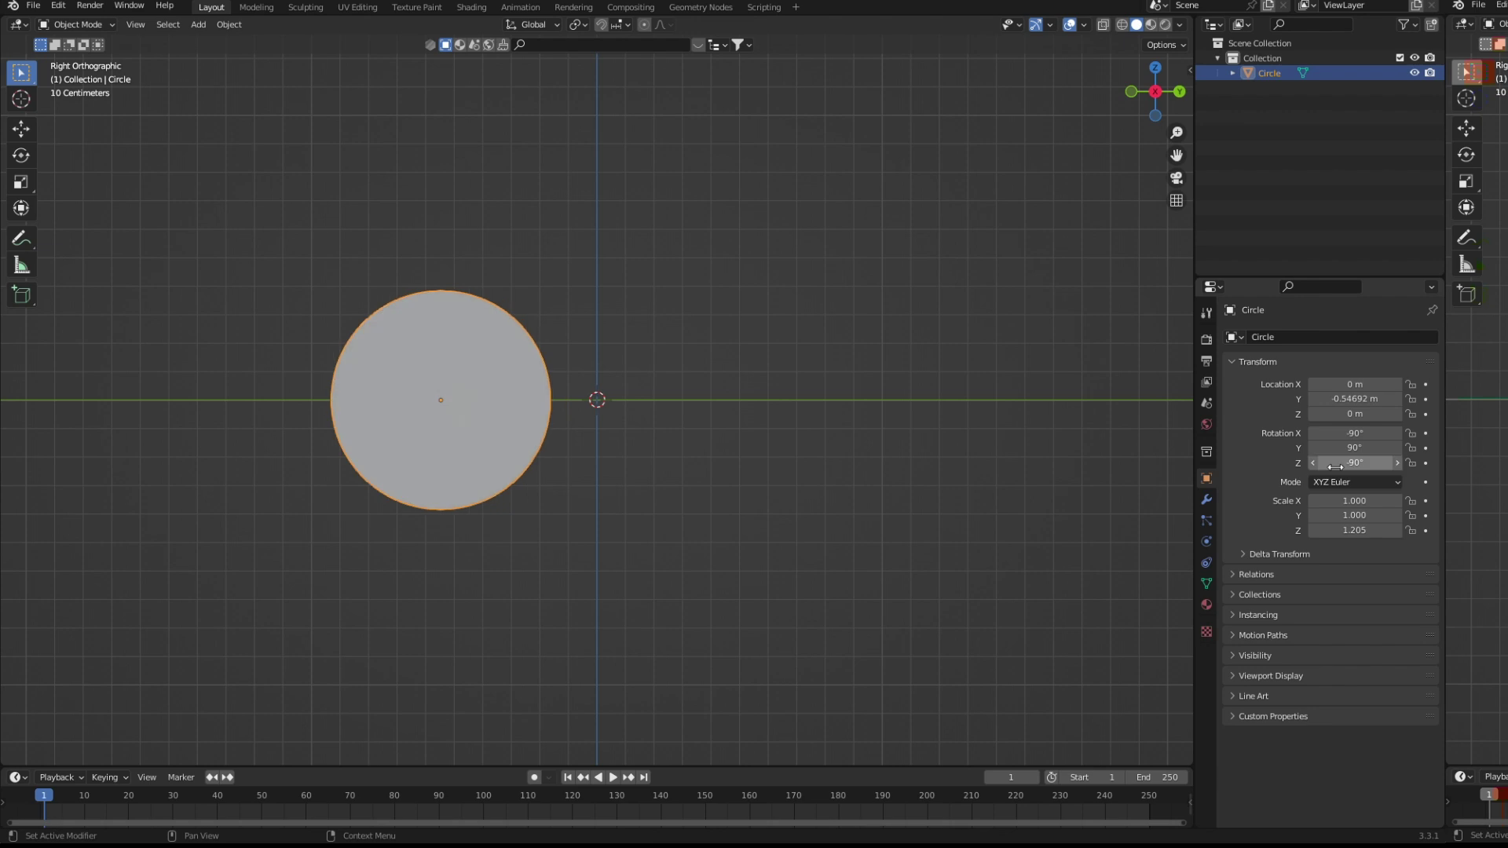
Slide the disc along Y to 0.006963 m, centred on the vertical axis.
{"action": "key", "text": "g"}
{"action": "key", "text": "x"}
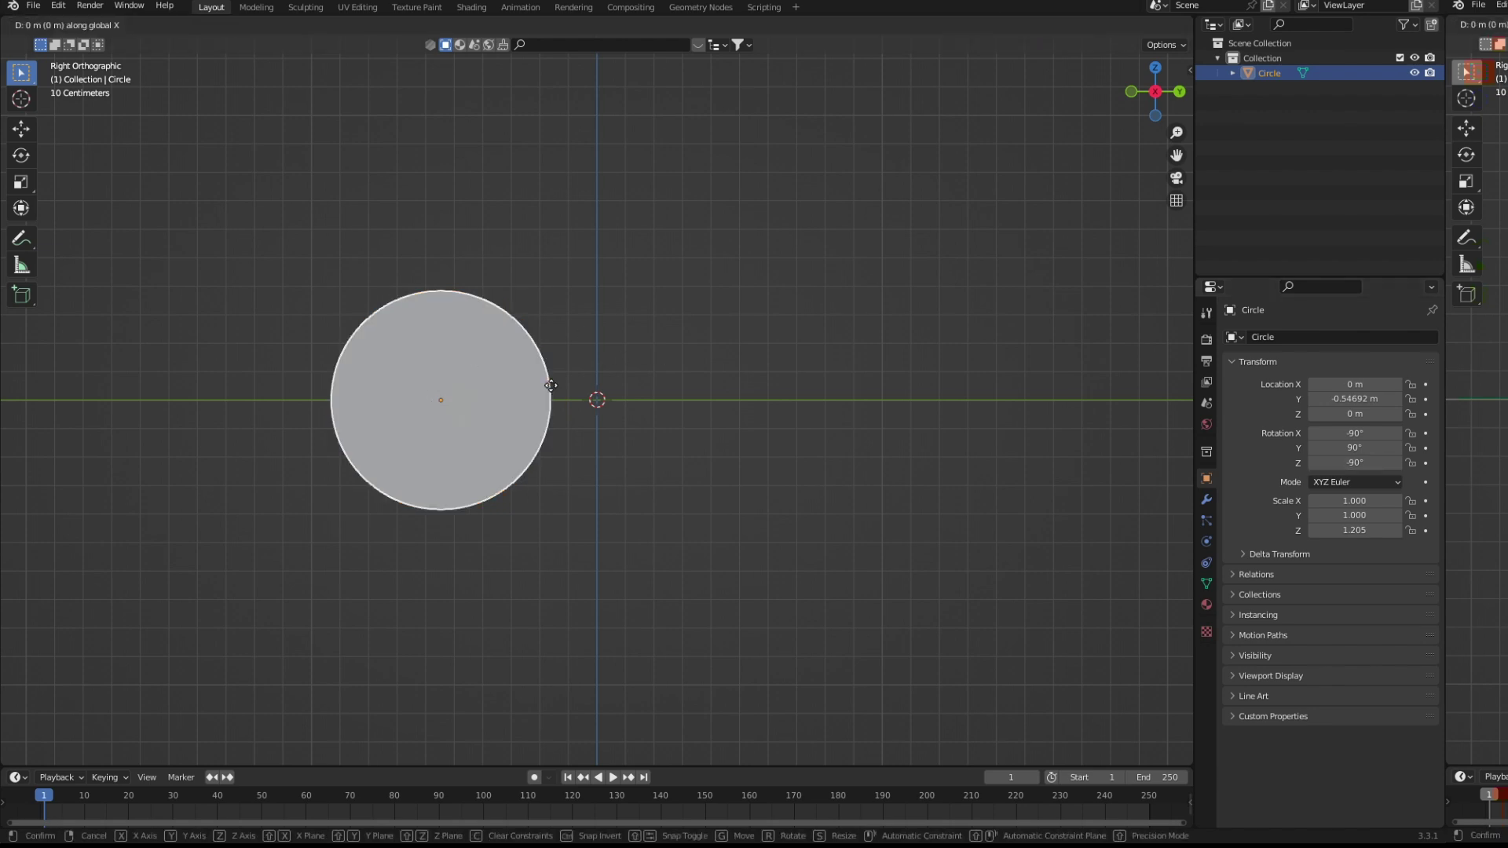
{"action": "key", "text": "y"}
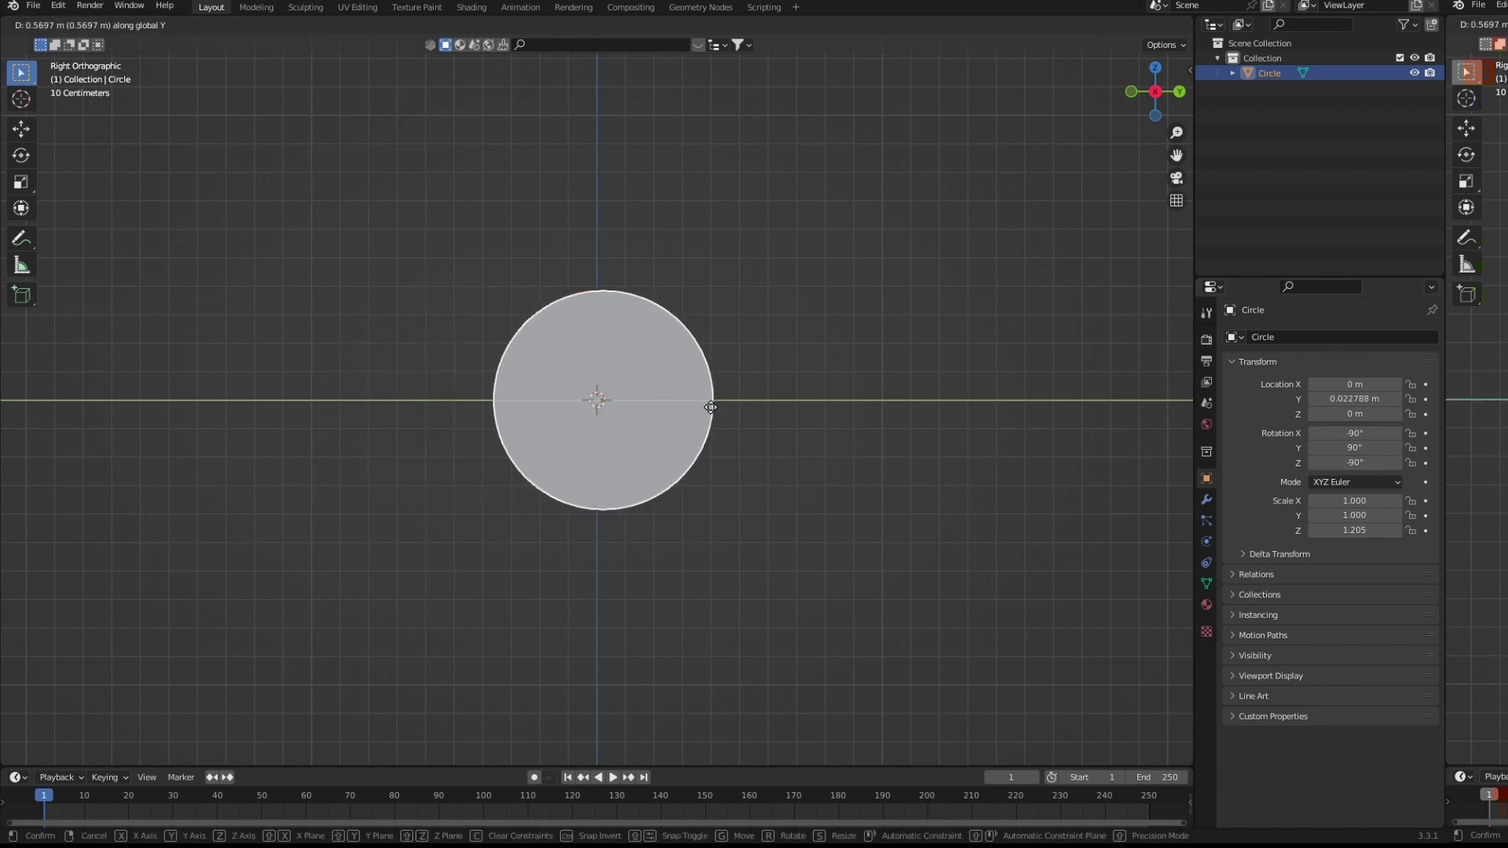
{"action": "left_click", "coordinate": [709, 407]}
{"action": "middle_click_drag", "start_coordinate": [709, 407], "coordinate": [644, 398]}
Enter Edit Mode on the disc in face select mode.
{"action": "key", "text": "Tab"}
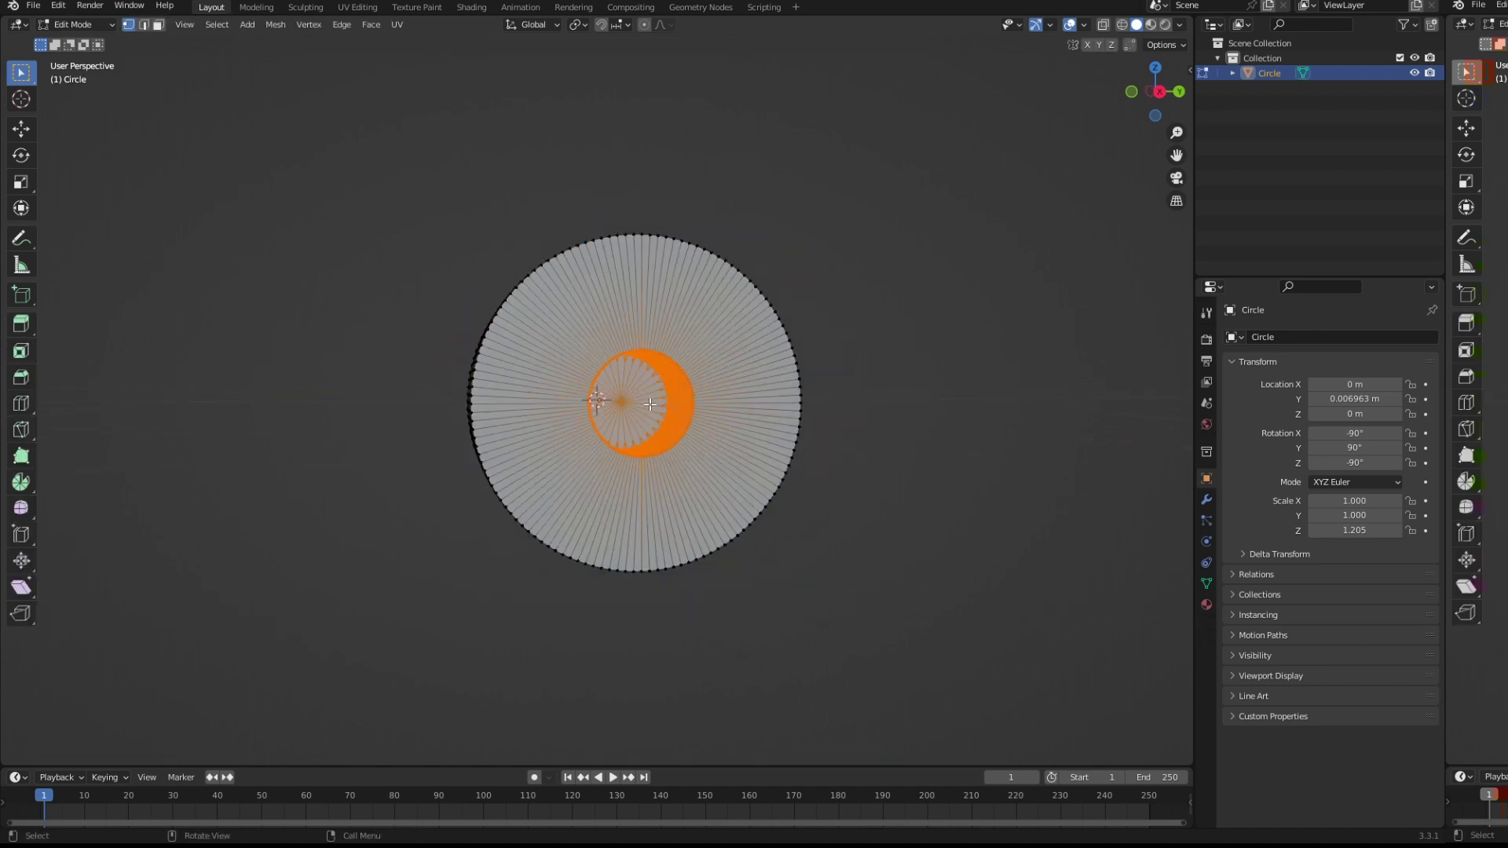
{"action": "key", "text": "Tab"}
{"action": "key", "text": "Tab"}
{"action": "key", "text": "alt+a"}
{"action": "key", "text": "1"}
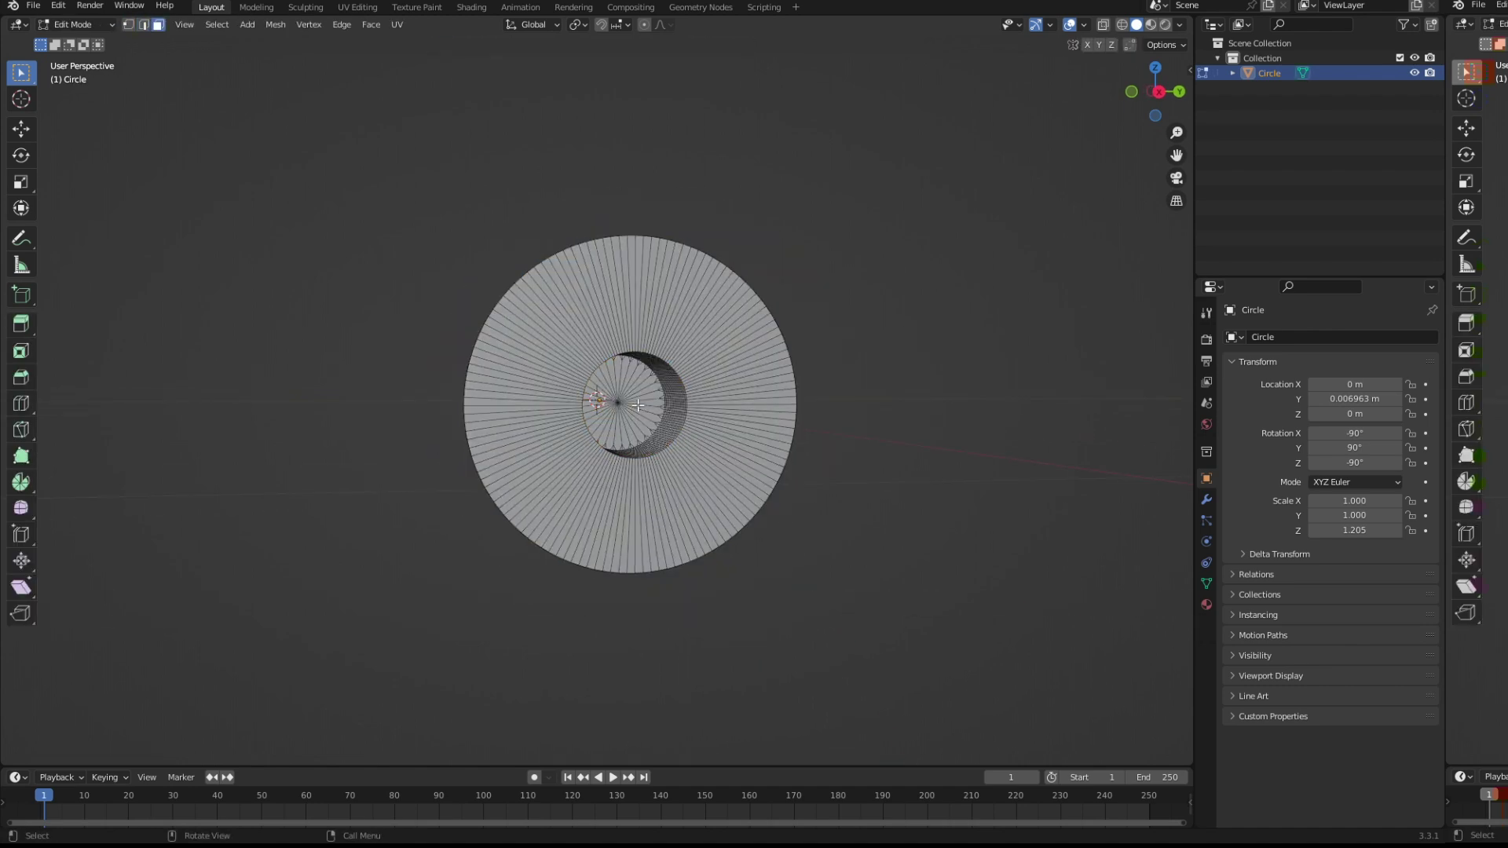
{"action": "key", "text": "Tab"}
{"action": "middle_click_drag", "start_coordinate": [633, 405], "coordinate": [621, 404]}
{"action": "key", "text": "Tab"}
{"action": "key", "text": "3"}
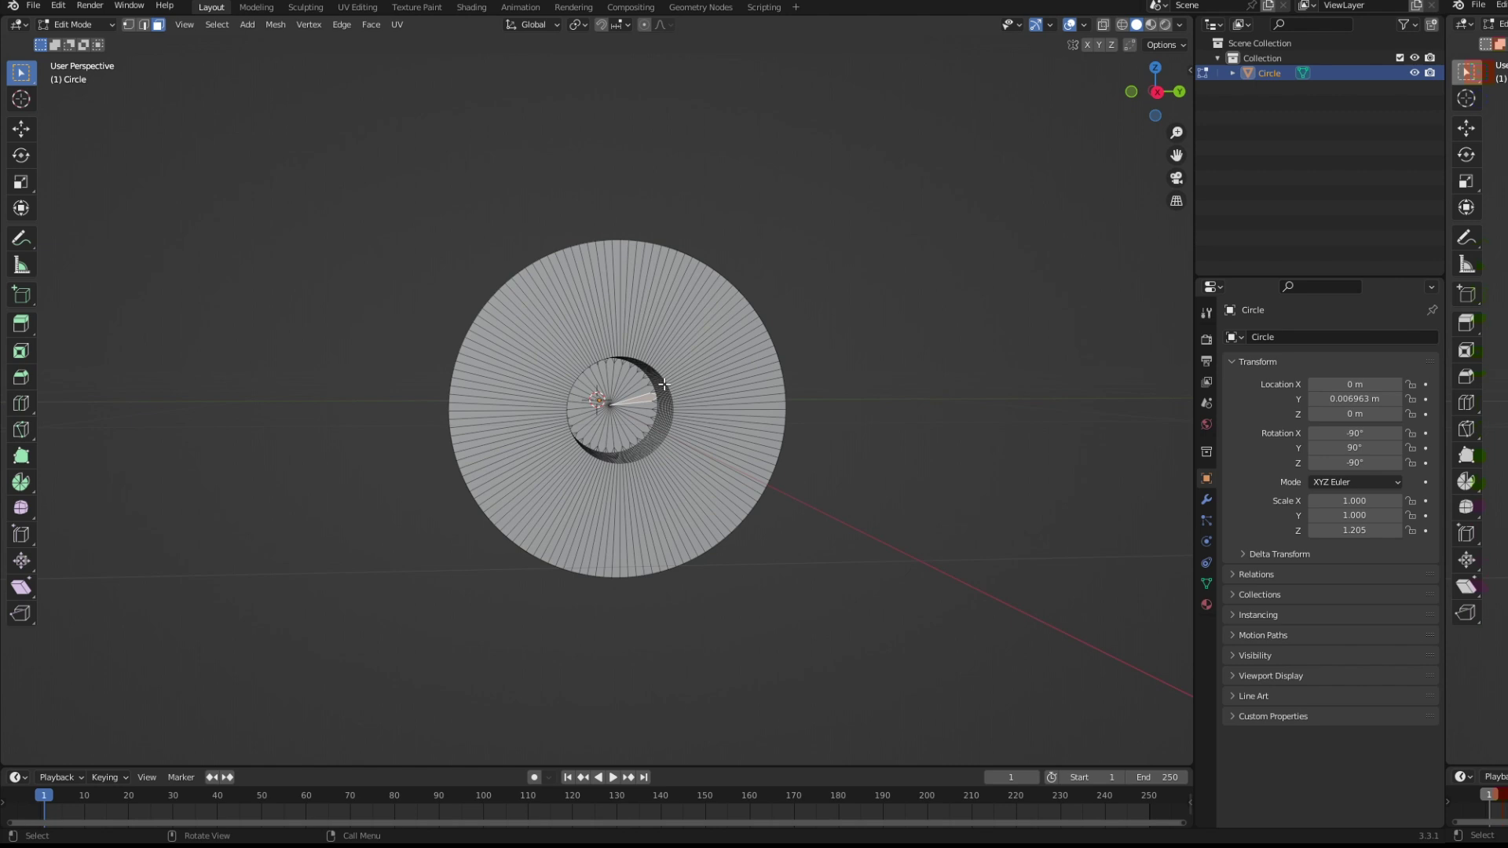
Select the face loop around the hole and the outer rim edge loop.
{"action": "scroll", "coordinate": [666, 383], "scroll_direction": "up", "scroll_amount": 5}
{"action": "scroll", "coordinate": [717, 354], "scroll_direction": "up", "scroll_amount": 2}
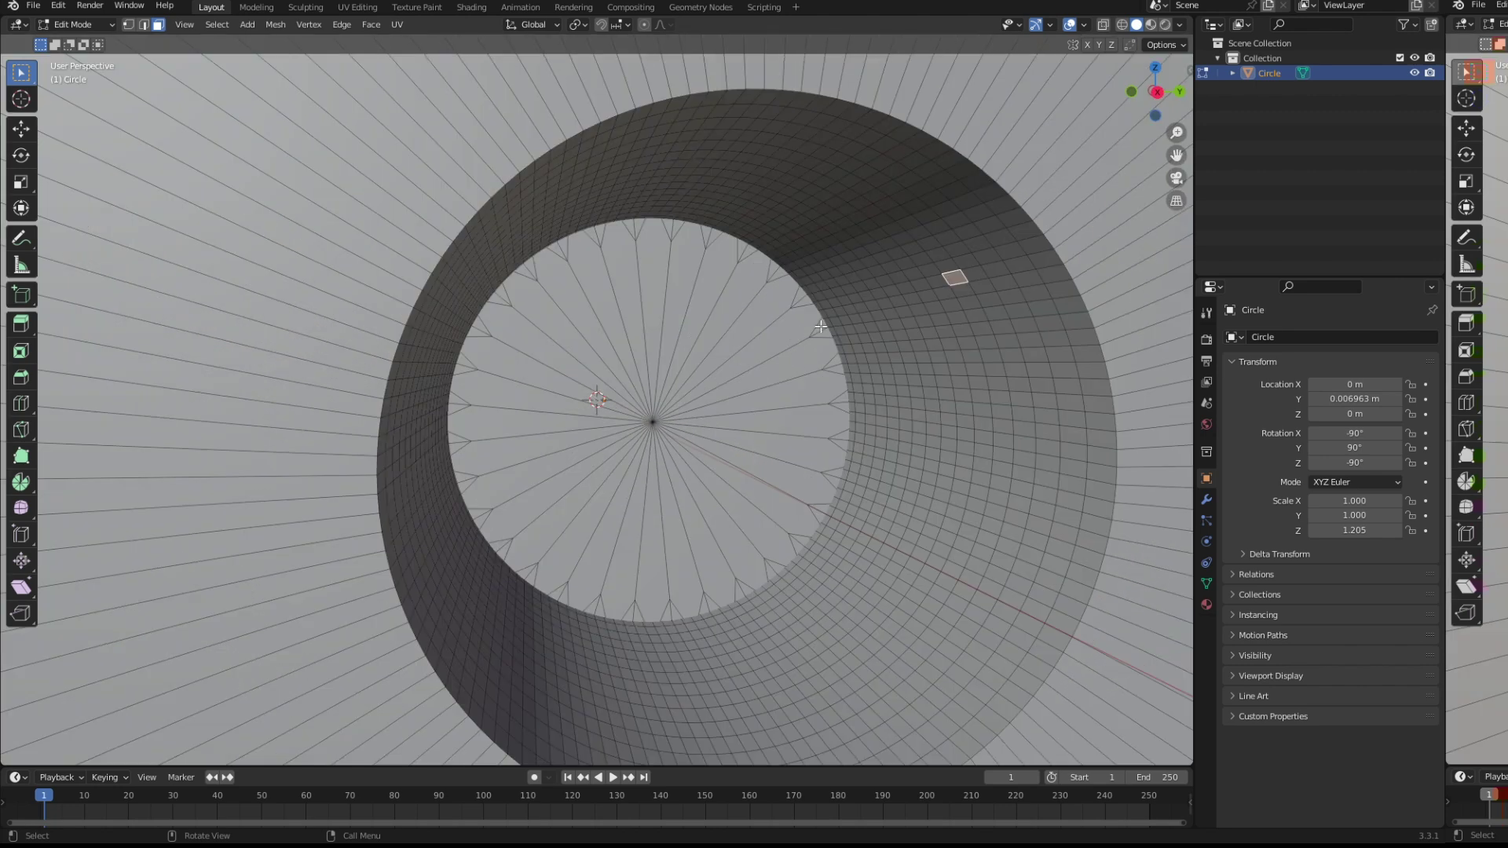
{"action": "left_click", "coordinate": [1022, 204], "text": "alt"}
{"action": "key", "text": "2"}
{"action": "left_click", "coordinate": [1022, 204], "text": "alt"}
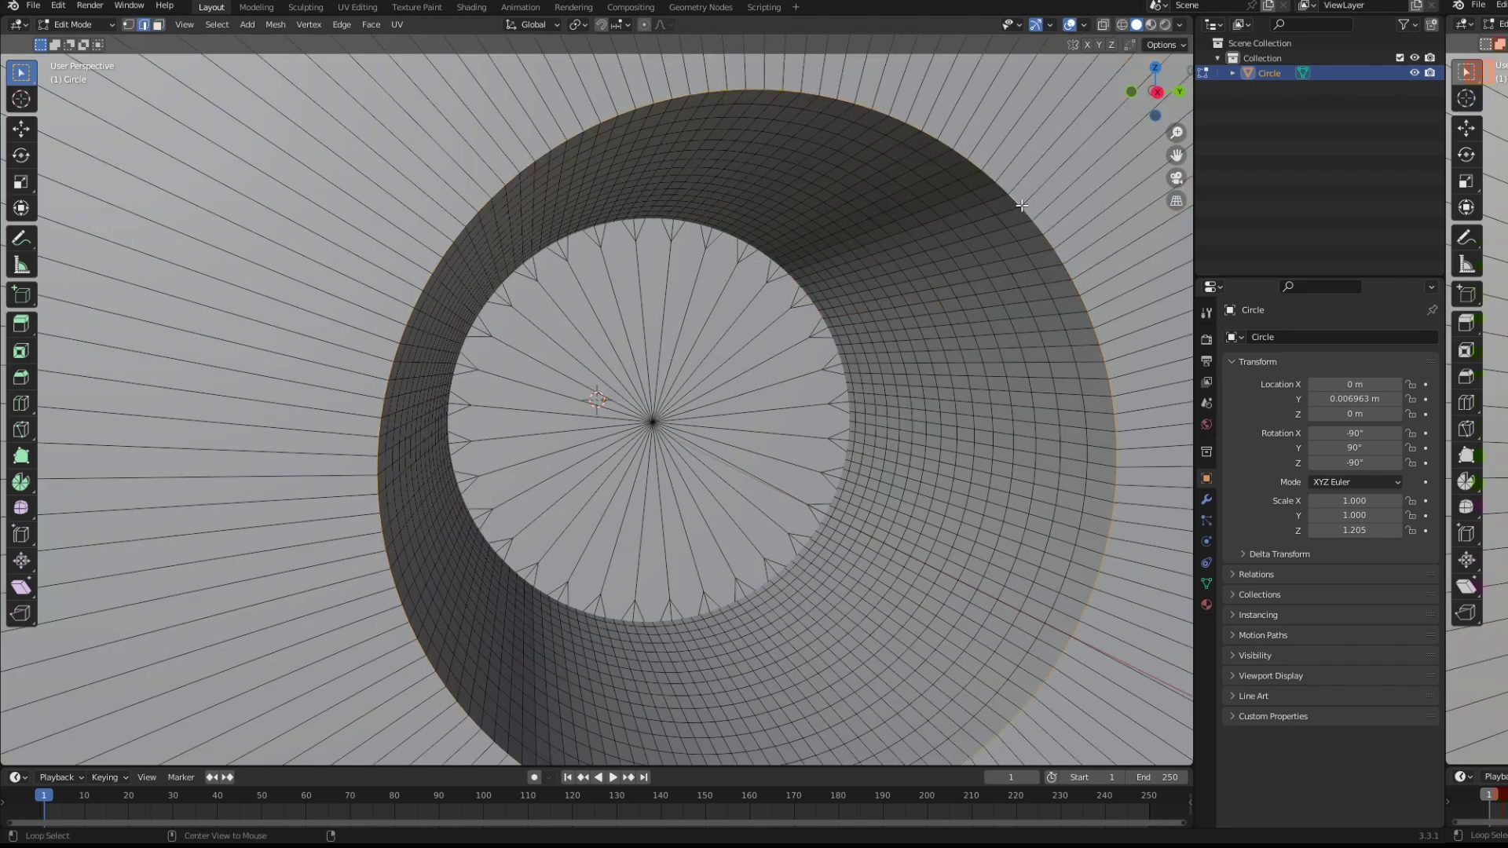
{"action": "scroll", "coordinate": [921, 285], "scroll_direction": "down", "scroll_amount": 8}
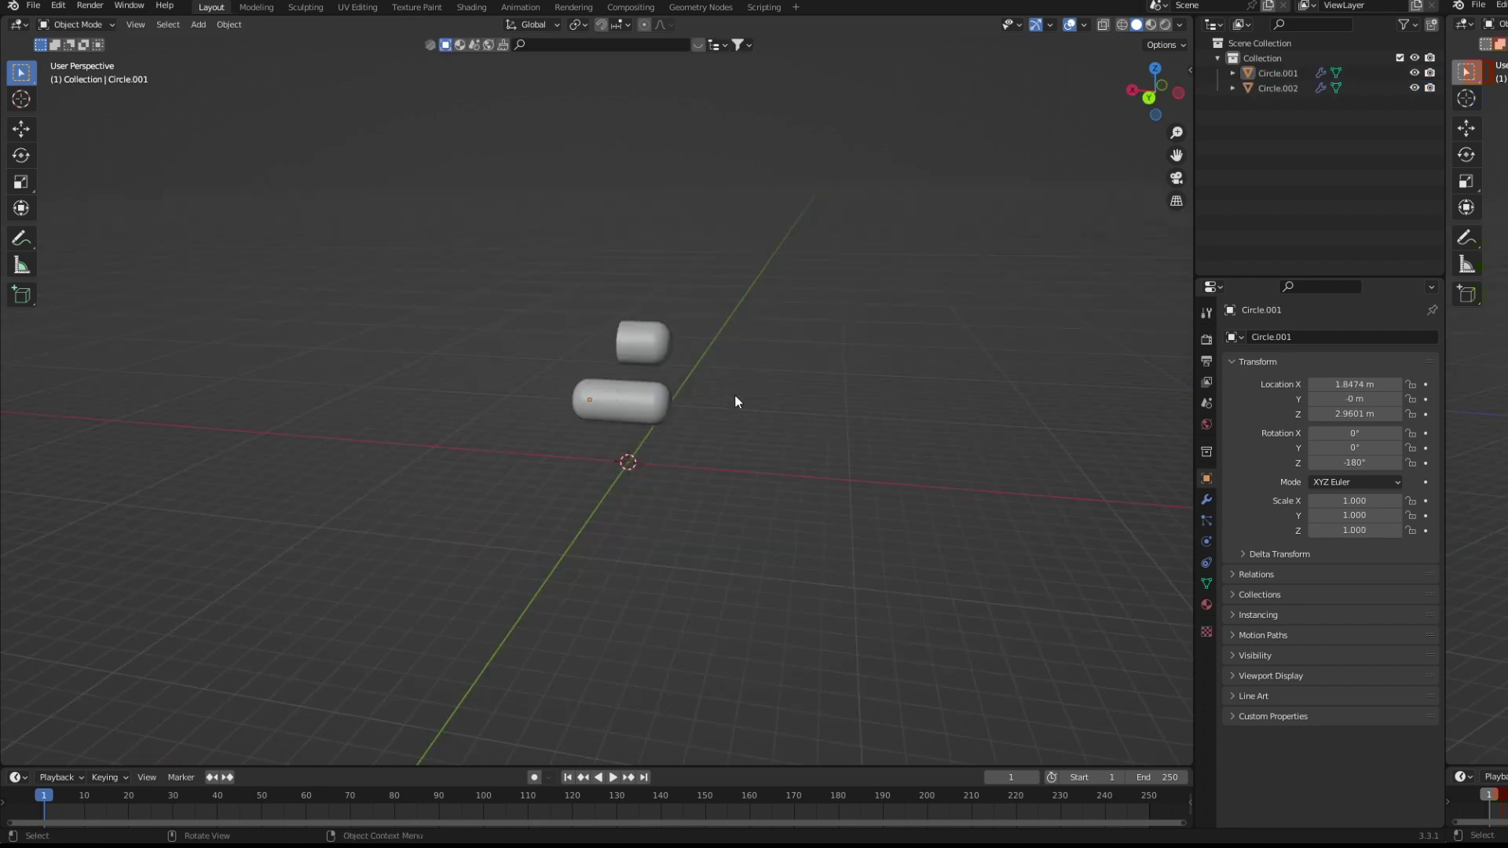
Lower the capsule Circle.001 along Z in front orthographic view.
{"action": "mouse_move", "coordinate": [700, 406]}
{"action": "middle_mouse_down"}
{"action": "mouse_move", "coordinate": [637, 391]}
{"action": "mouse_move", "coordinate": [656, 426]}
{"action": "mouse_move", "coordinate": [533, 460]}
{"action": "middle_mouse_up"}
{"action": "left_click", "coordinate": [637, 391]}
{"action": "left_click", "coordinate": [703, 449]}
{"action": "key", "text": "KP_1"}
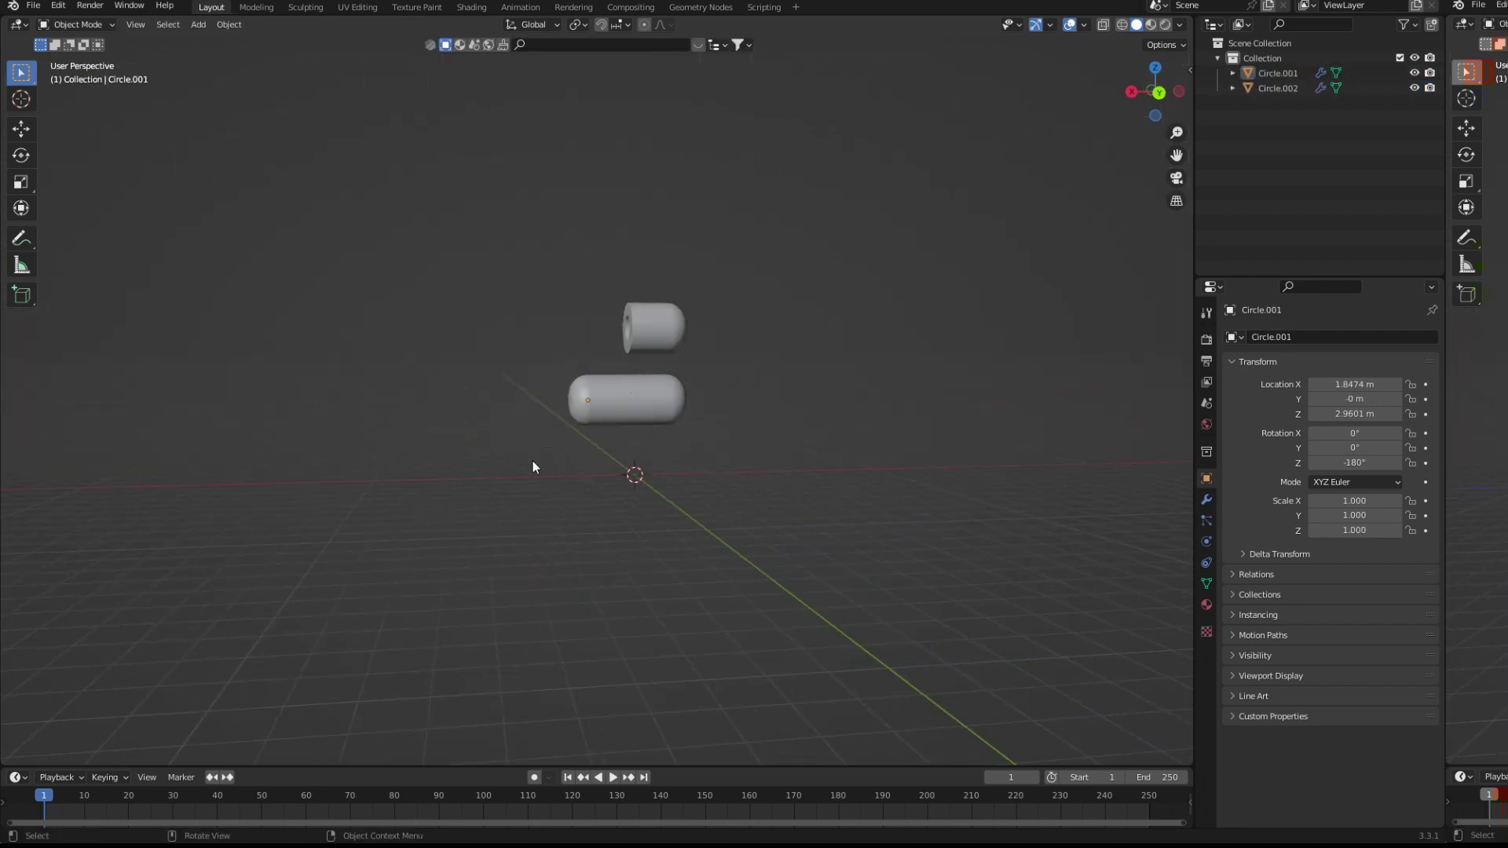
{"action": "left_click", "coordinate": [606, 424]}
{"action": "key", "text": "g"}
{"action": "key", "text": "z"}
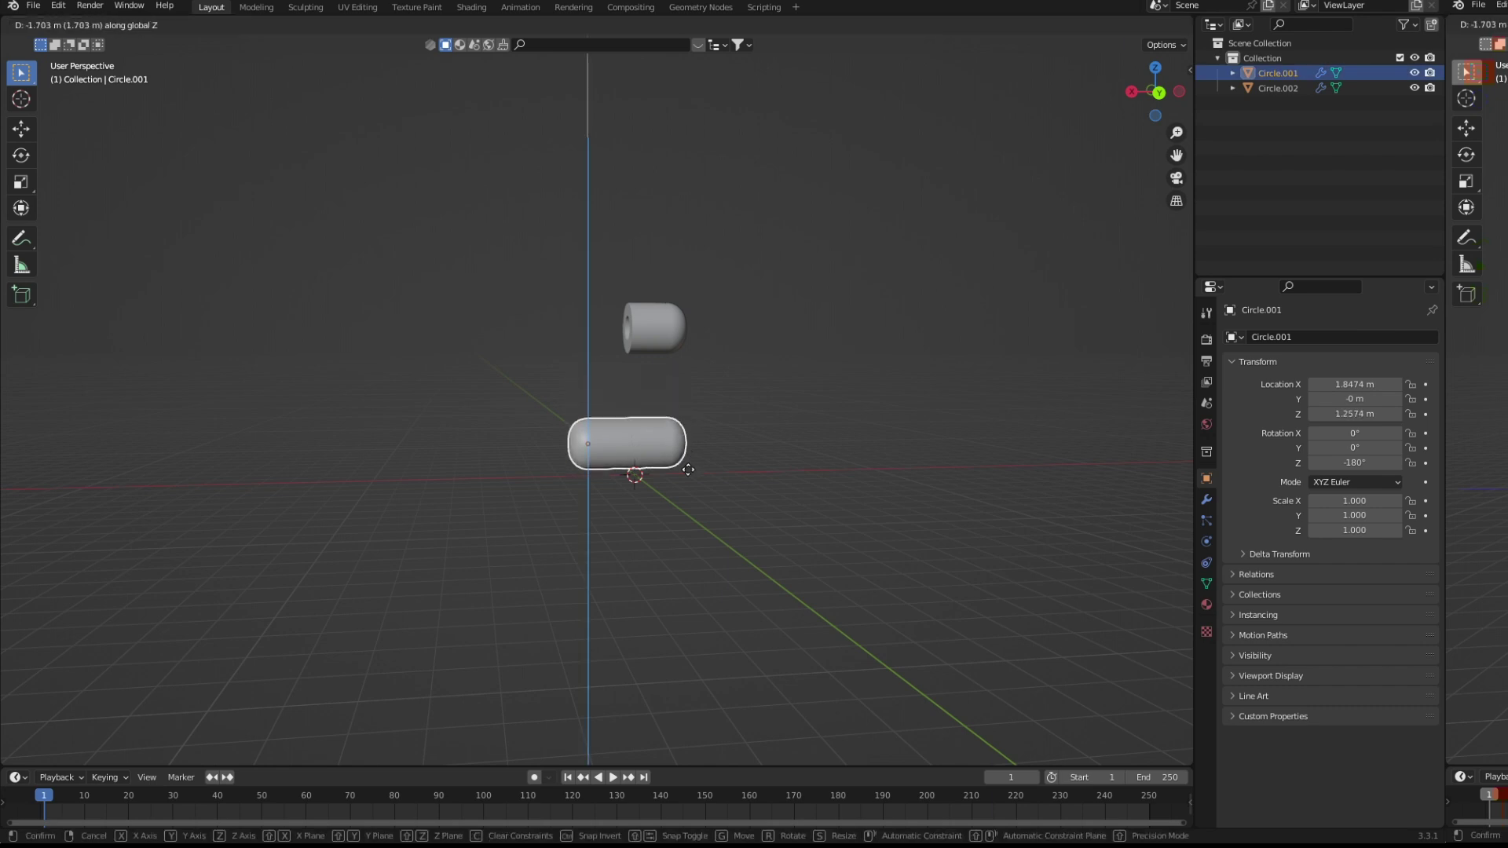
{"action": "left_click", "coordinate": [686, 470]}
Apply all transforms to the capsule and set its origin to geometry.
{"action": "key", "text": "ctrl+a"}
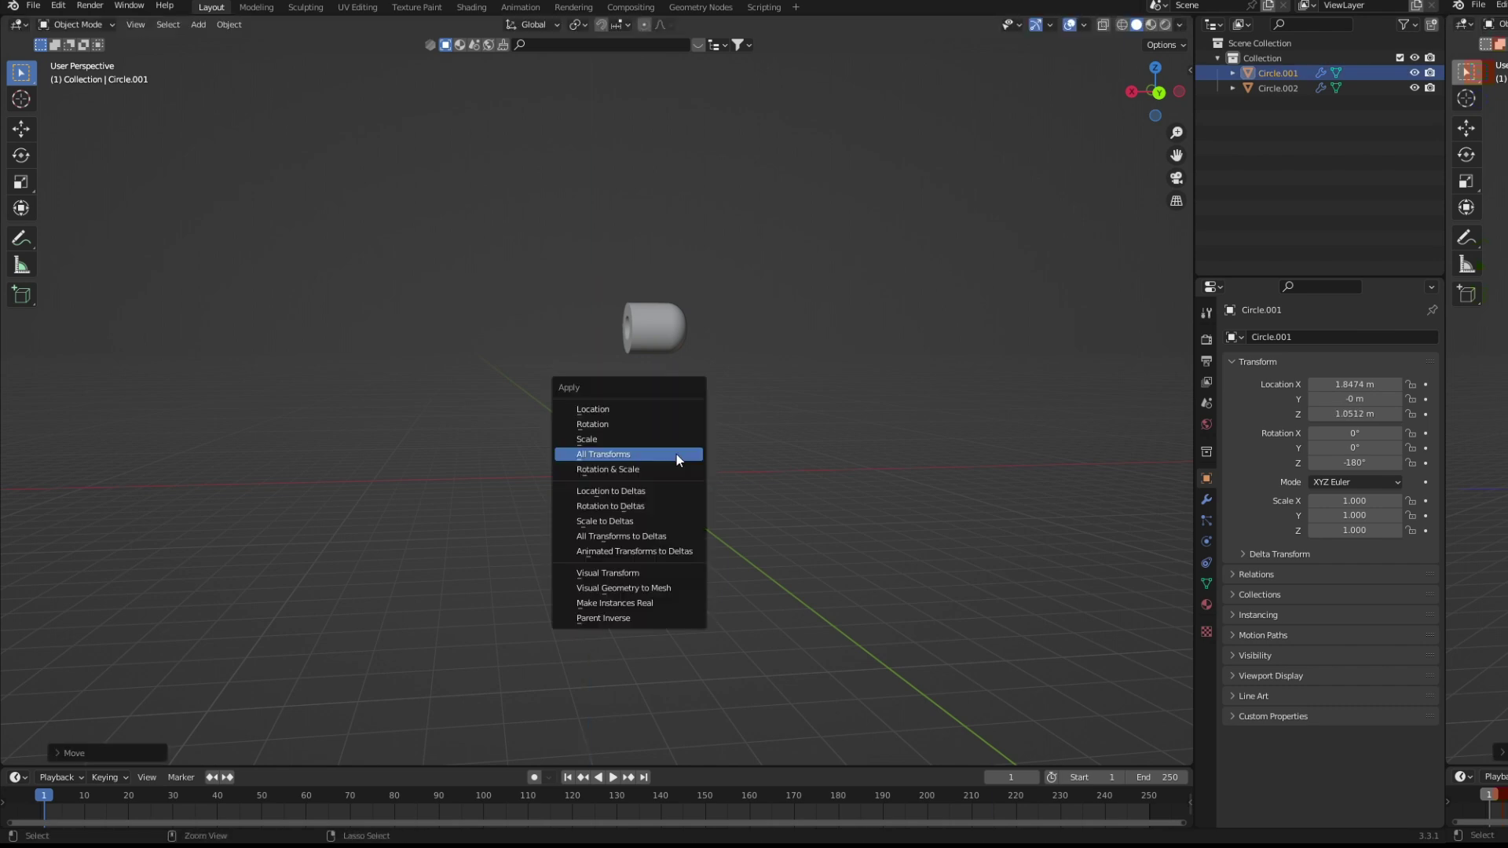
{"action": "left_click", "coordinate": [676, 454]}
{"action": "left_click", "coordinate": [238, 25]}
{"action": "mouse_move", "coordinate": [254, 57]}
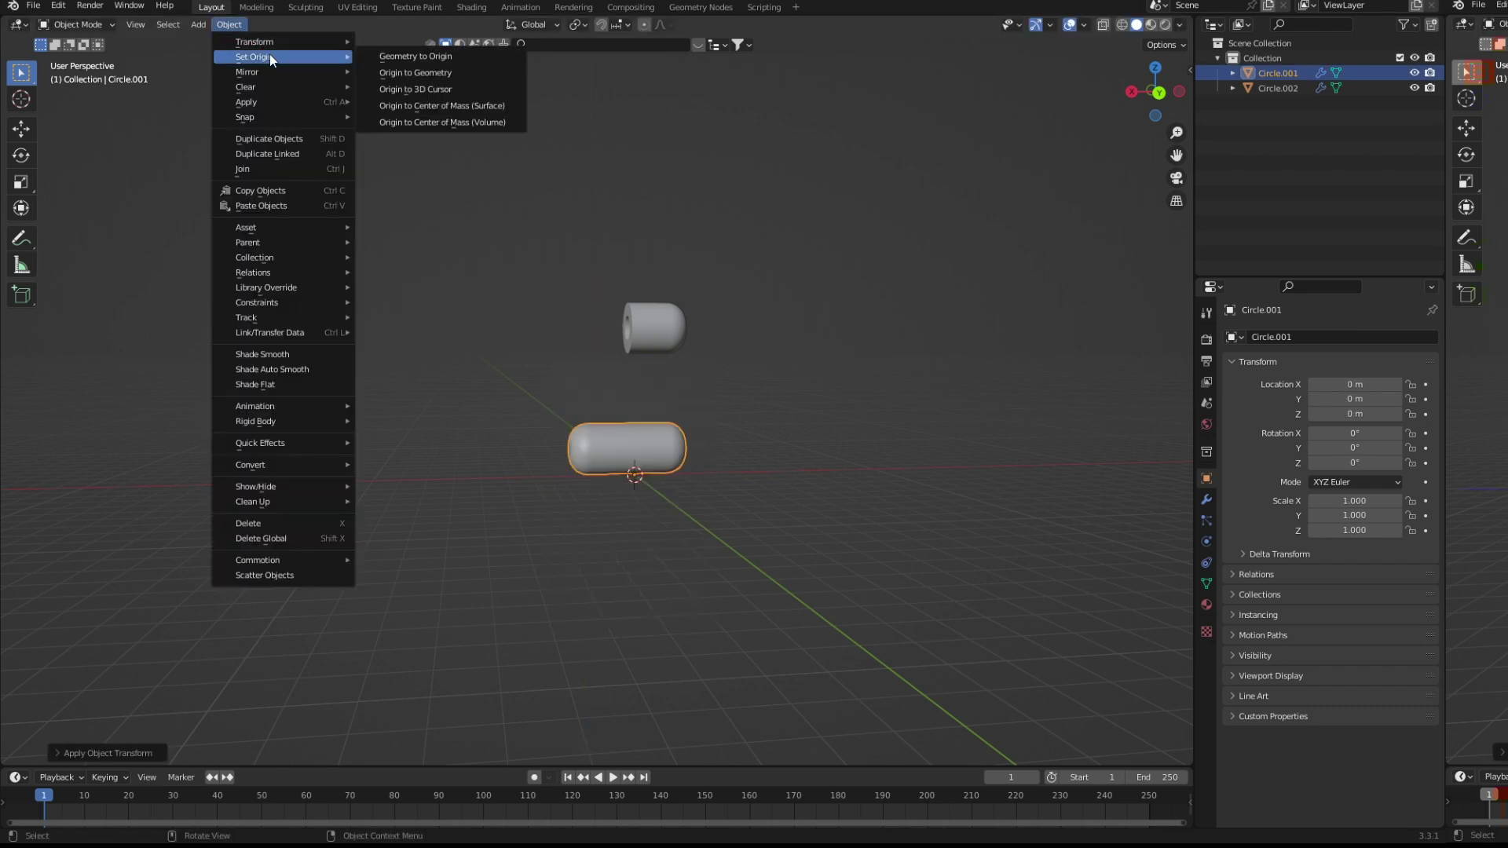
{"action": "left_click", "coordinate": [402, 82]}
Rotate the tube Circle.002 exactly 90° about Z.
{"action": "middle_click_drag", "start_coordinate": [402, 82], "coordinate": [640, 335]}
{"action": "left_click", "coordinate": [663, 344]}
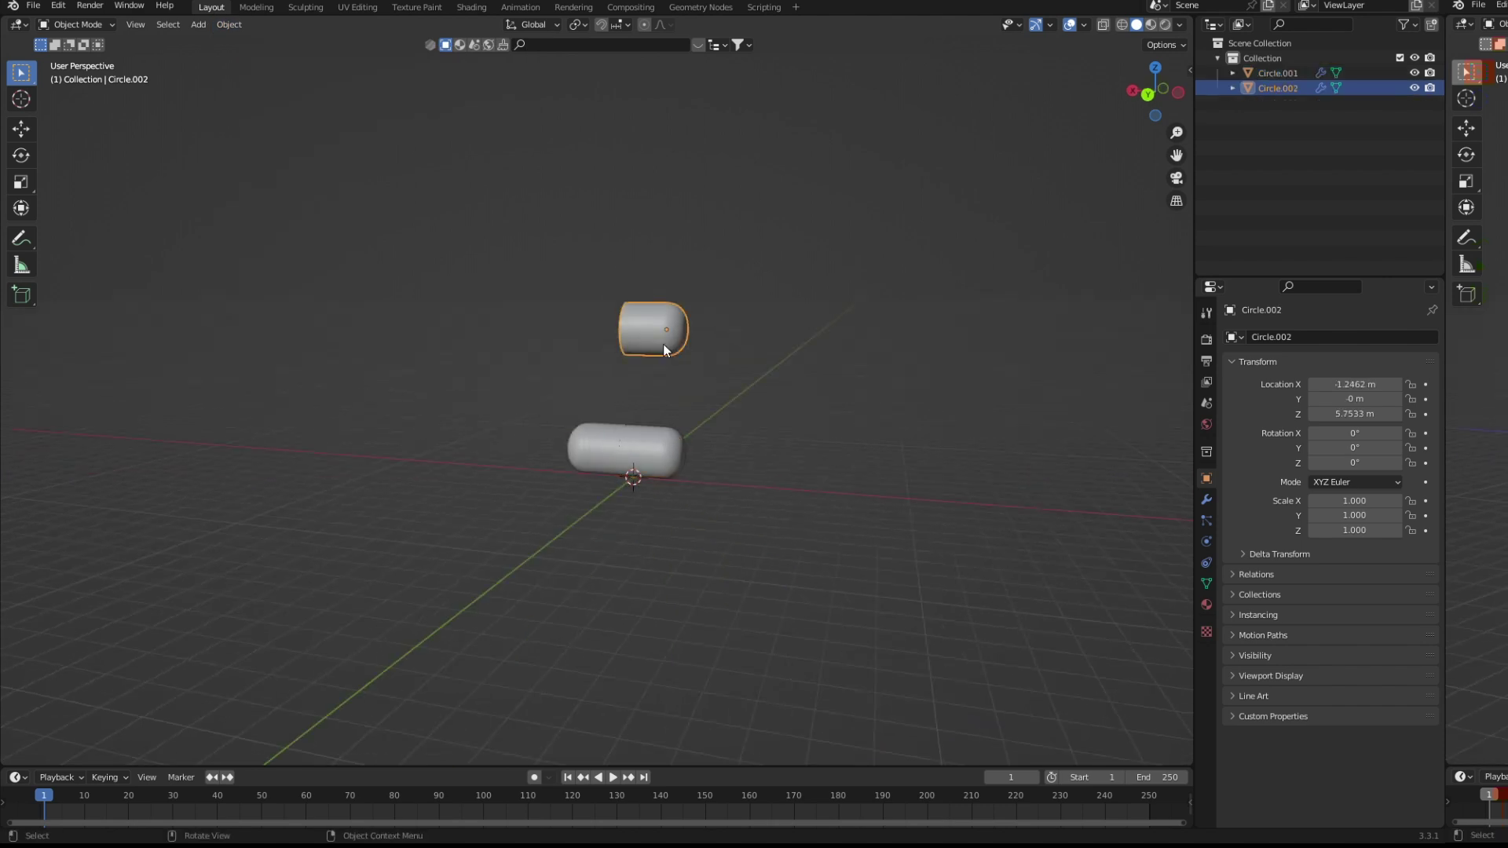
{"action": "key", "text": "r"}
{"action": "key", "text": "z"}
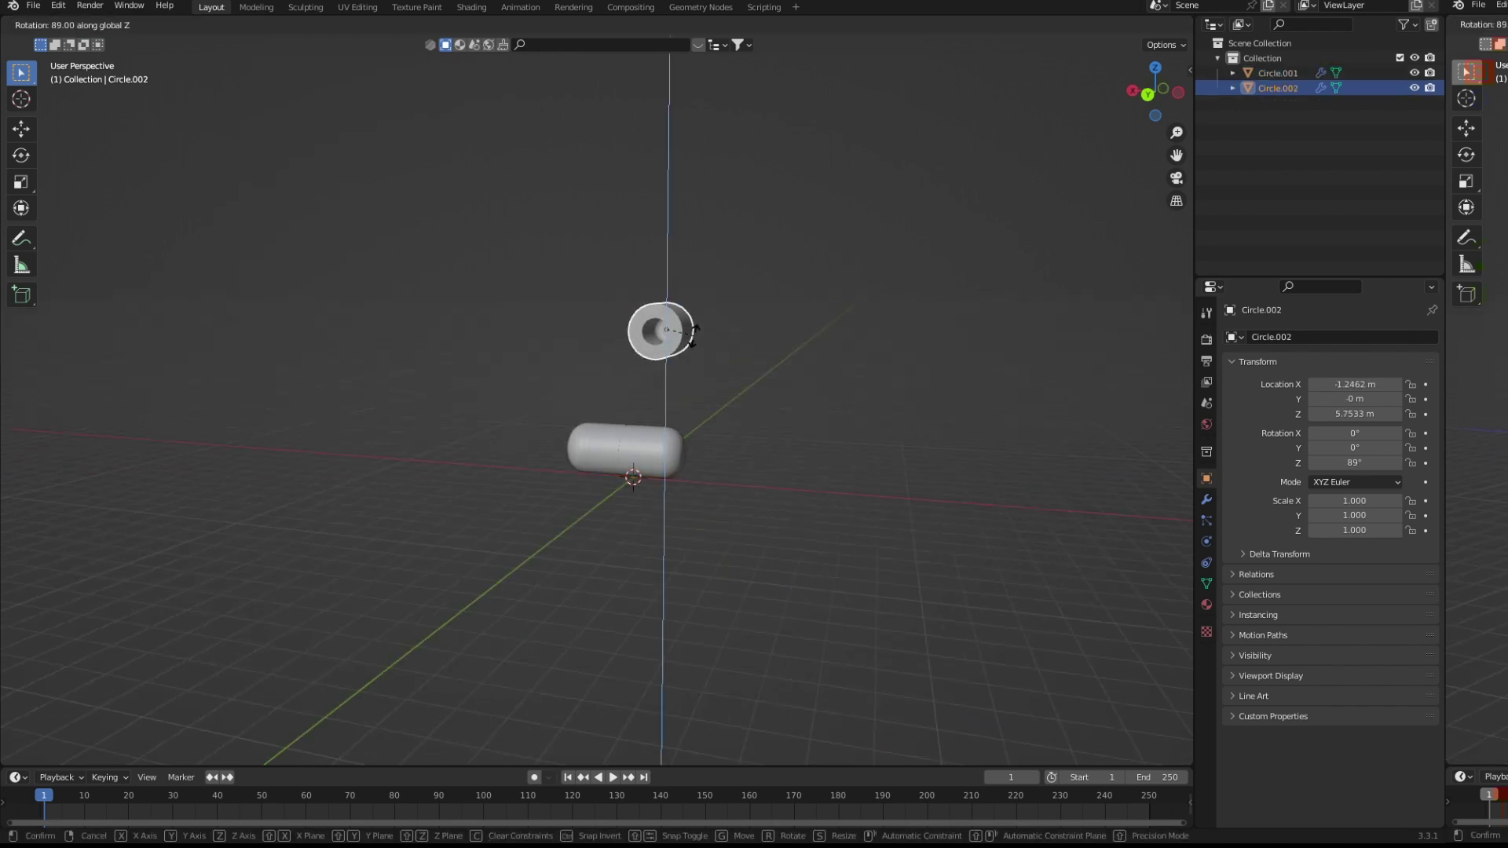
{"action": "left_click", "coordinate": [693, 342]}
{"action": "left_click", "coordinate": [1311, 466]}
{"action": "type", "text": "90"}
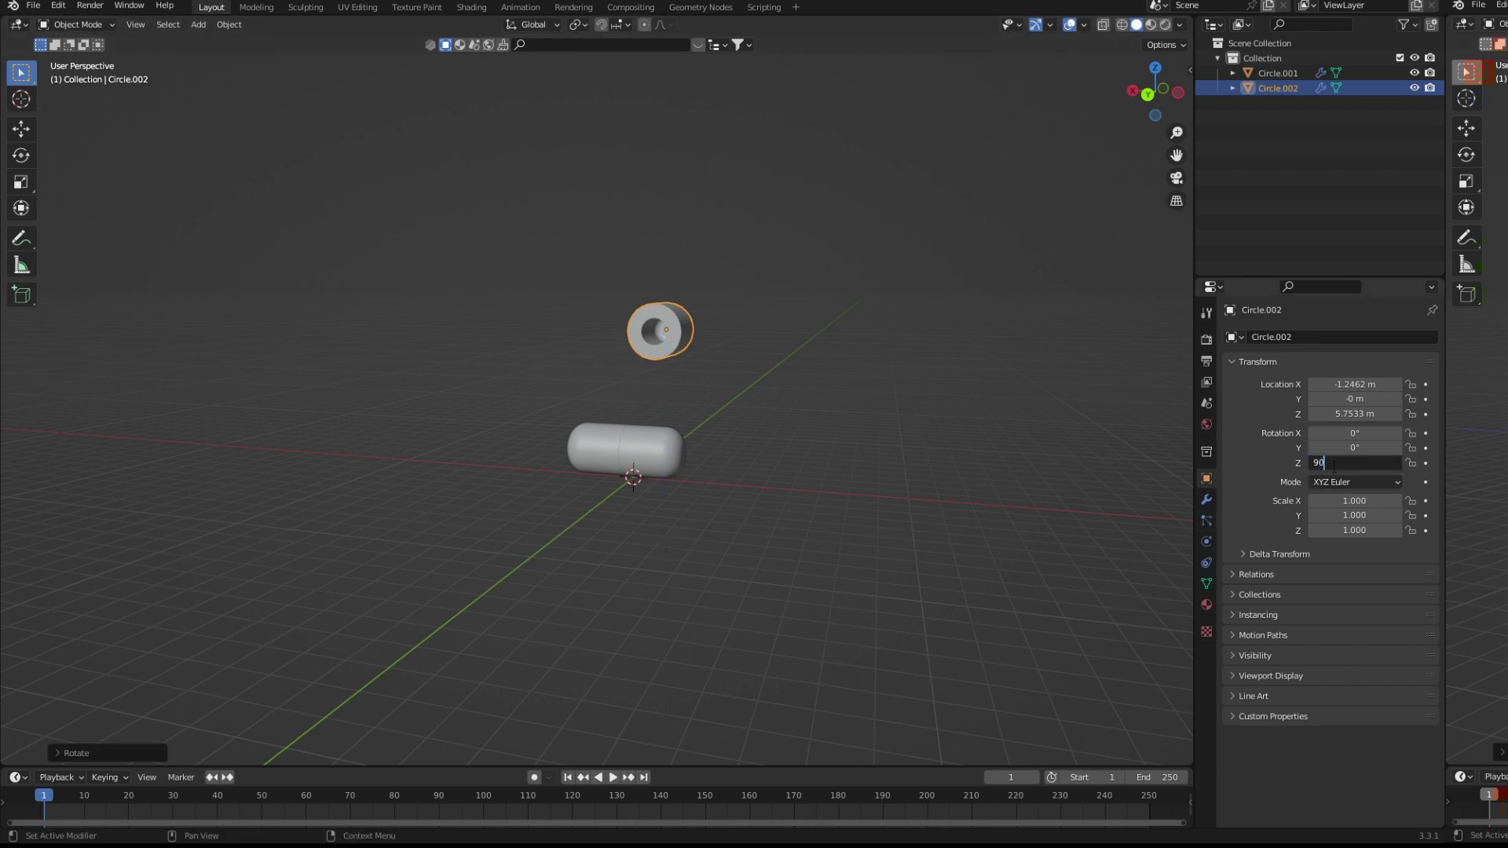
{"action": "key", "text": "Return"}
Move the tube vertically to Z 3.0626 m in side view.
{"action": "middle_click_drag", "start_coordinate": [757, 502], "coordinate": [686, 560]}
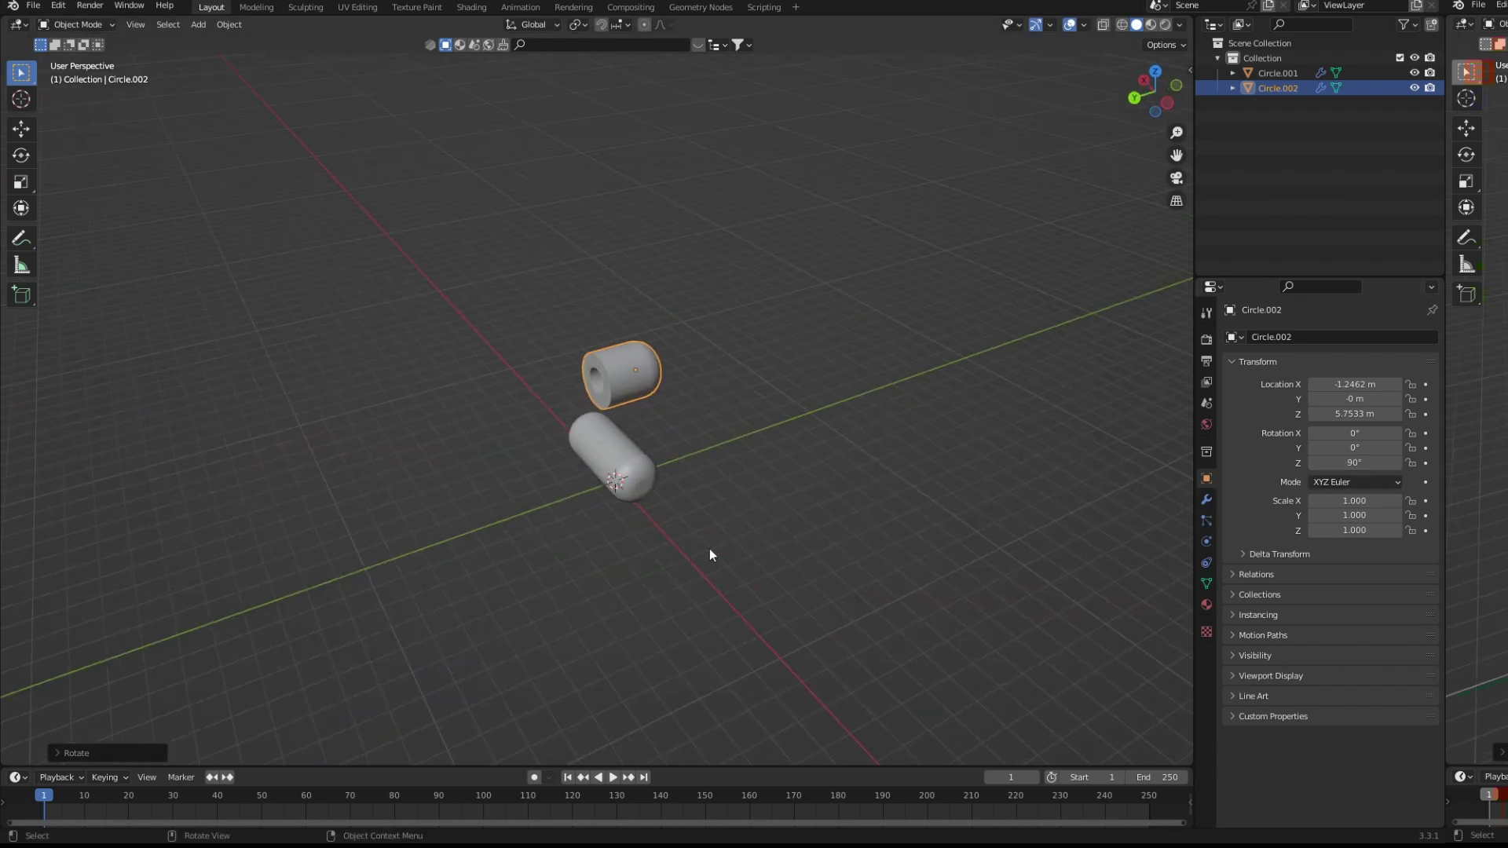
{"action": "key", "text": "KP_3"}
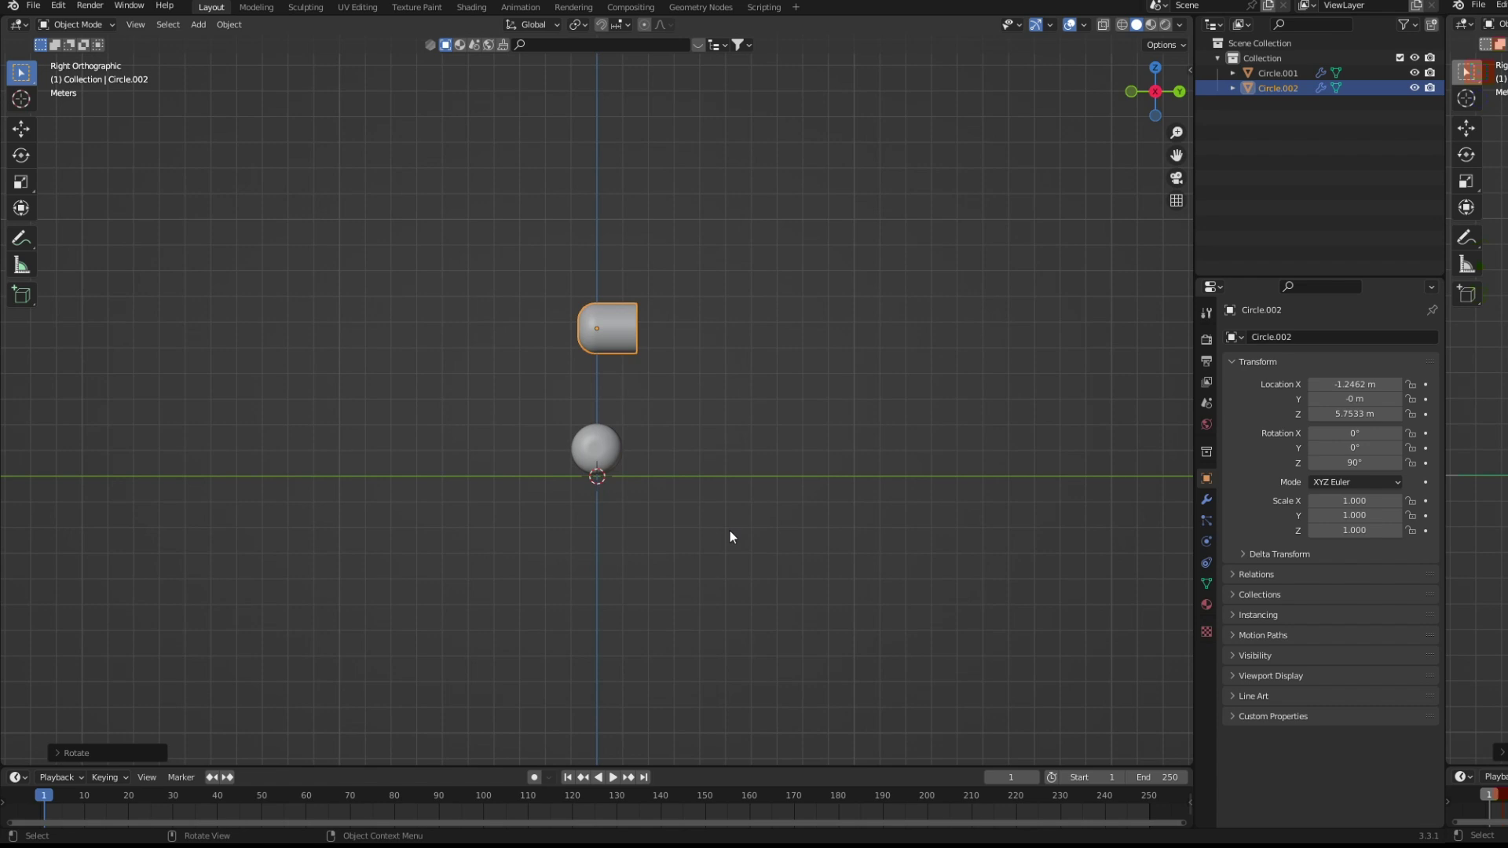
{"action": "key", "text": "g"}
{"action": "key", "text": "z"}
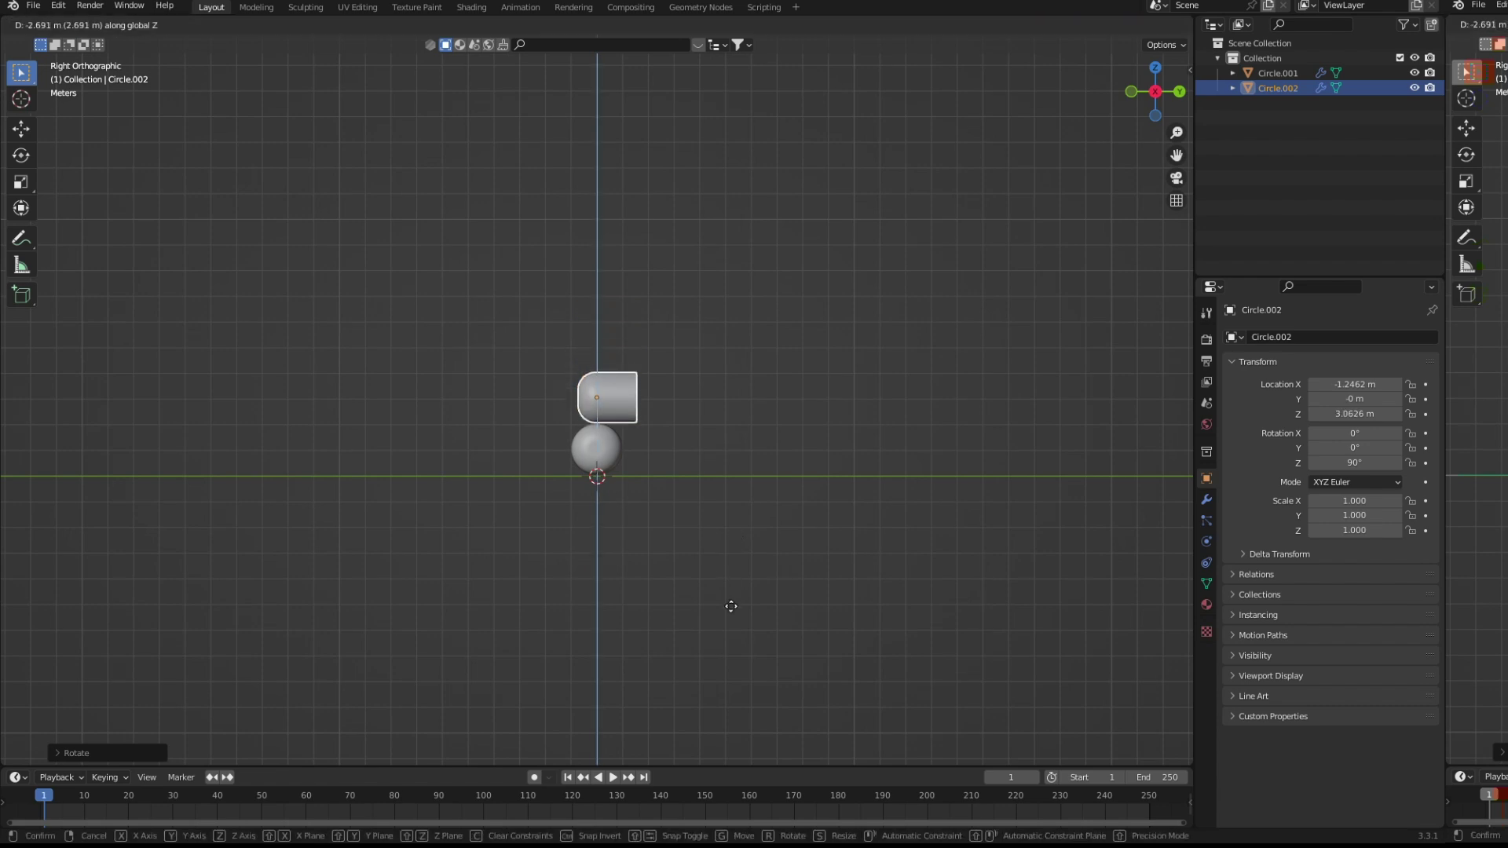
{"action": "left_click", "coordinate": [730, 607]}
{"action": "mouse_move", "coordinate": [724, 600]}
{"action": "middle_mouse_down"}
{"action": "mouse_move", "coordinate": [721, 515]}
{"action": "mouse_move", "coordinate": [752, 484]}
{"action": "middle_mouse_up"}
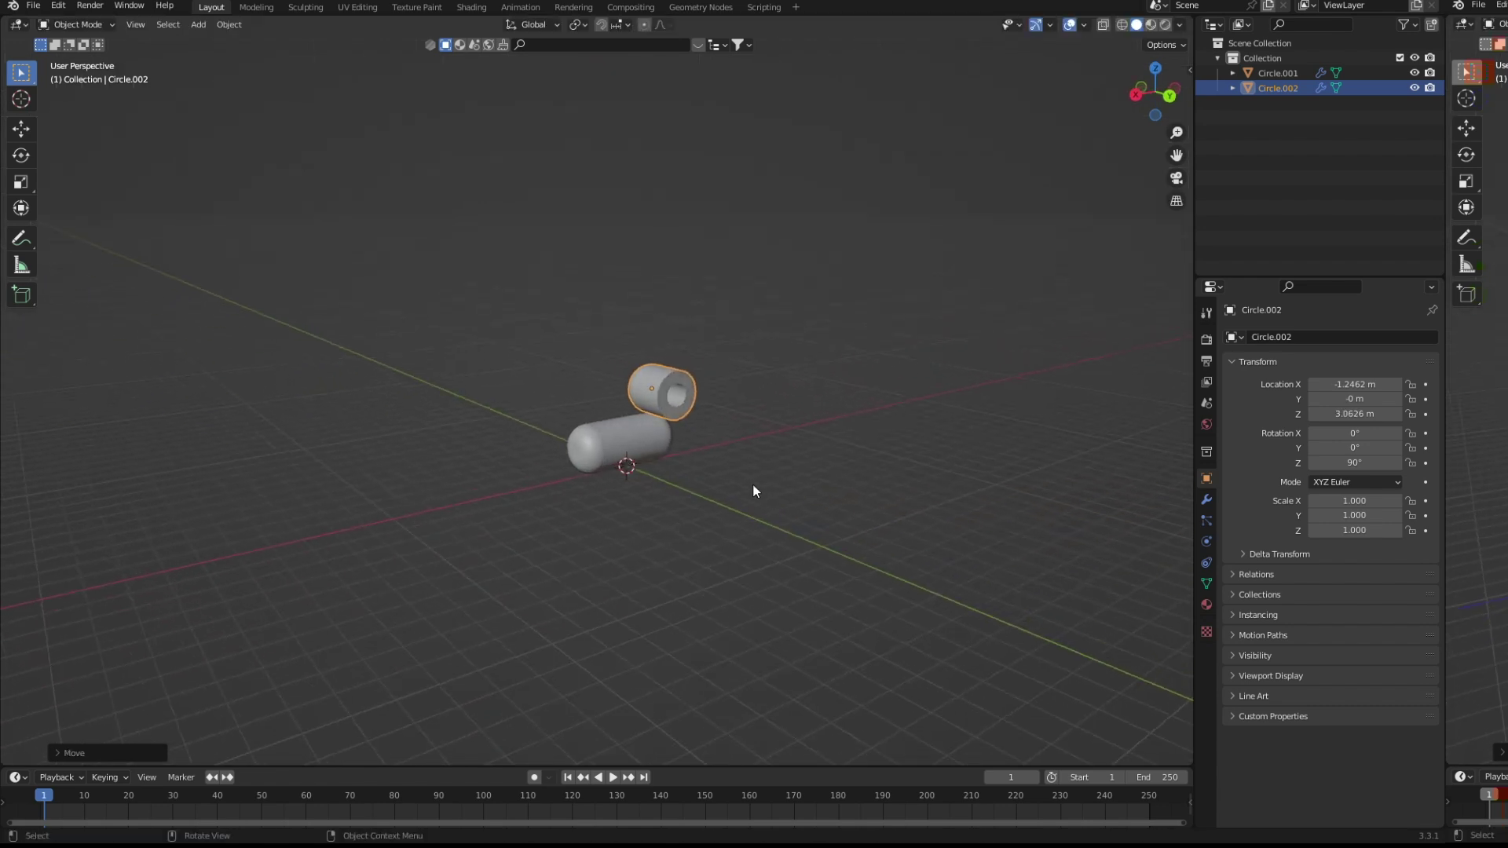
Shift the tube along X and Y so it rests on top of the capsule.
{"action": "key", "text": "g"}
{"action": "key", "text": "x"}
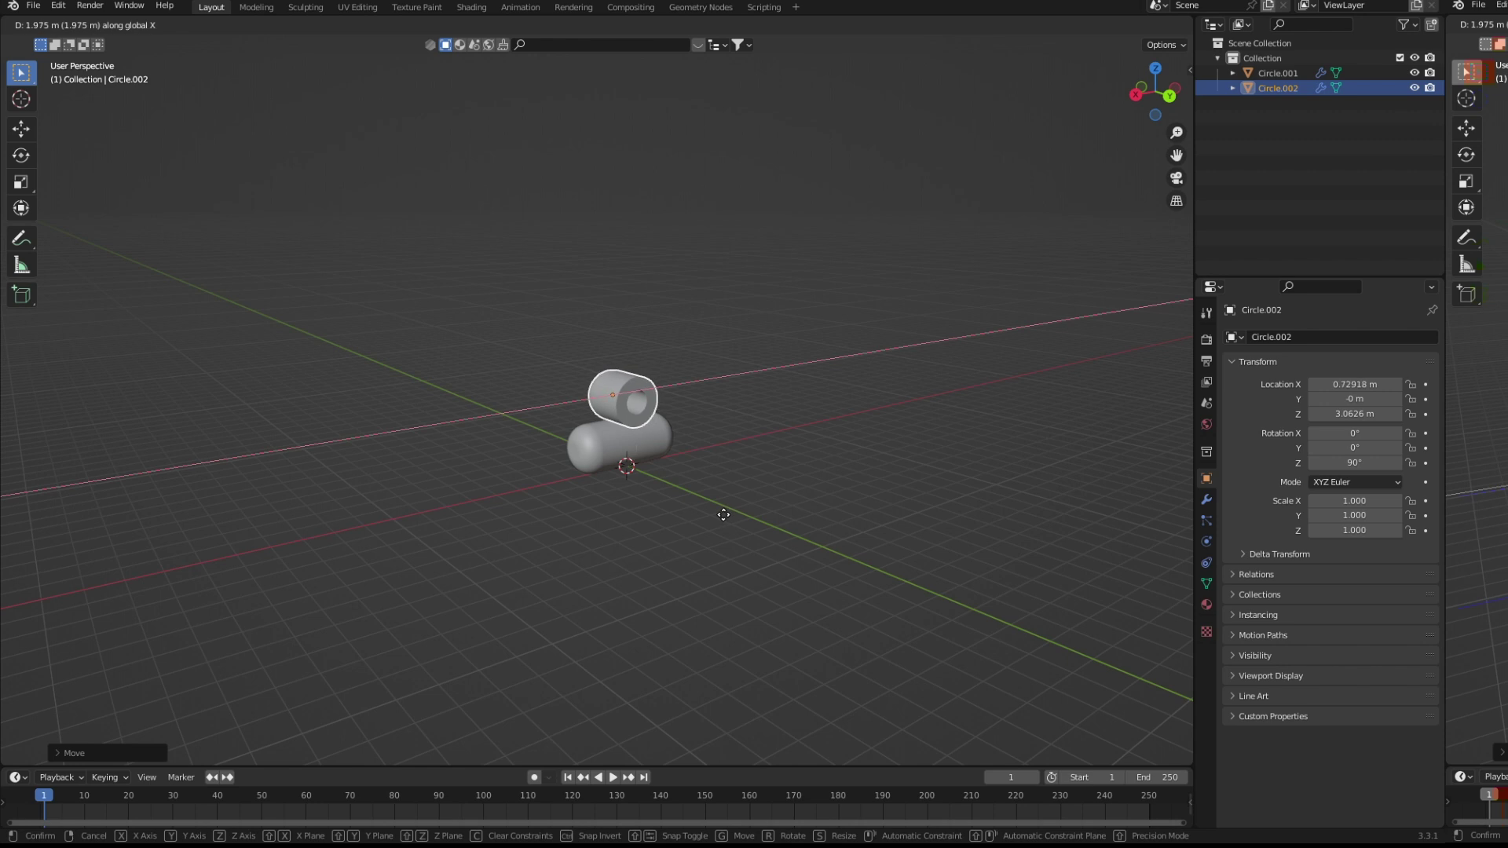
{"action": "left_click", "coordinate": [722, 511]}
{"action": "mouse_move", "coordinate": [718, 507]}
{"action": "middle_mouse_down"}
{"action": "mouse_move", "coordinate": [554, 472]}
{"action": "mouse_move", "coordinate": [647, 469]}
{"action": "mouse_move", "coordinate": [633, 452]}
{"action": "middle_mouse_up"}
{"action": "key", "text": "g"}
{"action": "key", "text": "x"}
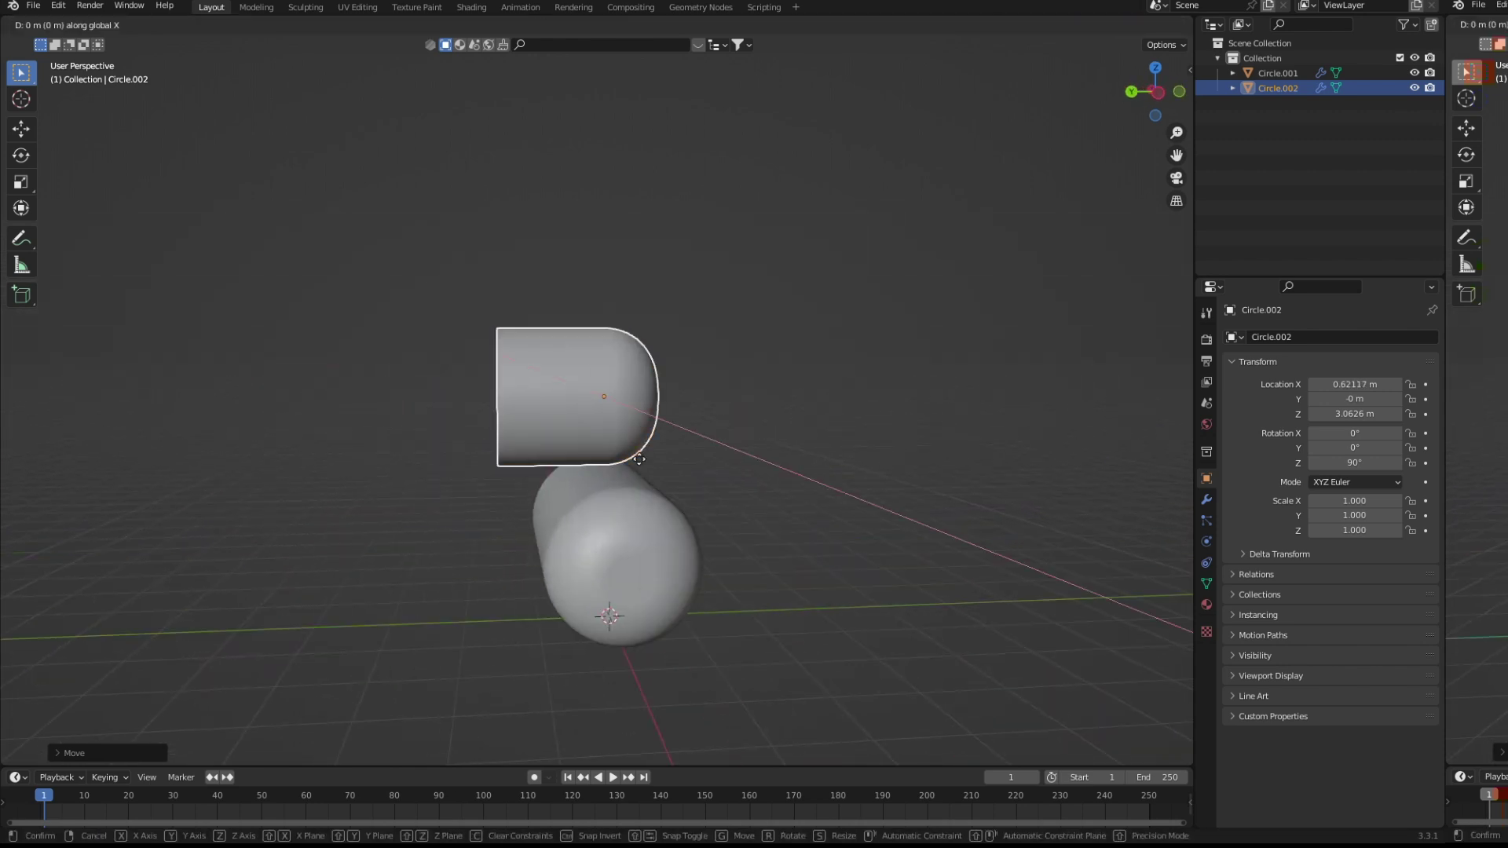
{"action": "key", "text": "y"}
{"action": "left_click", "coordinate": [654, 460]}
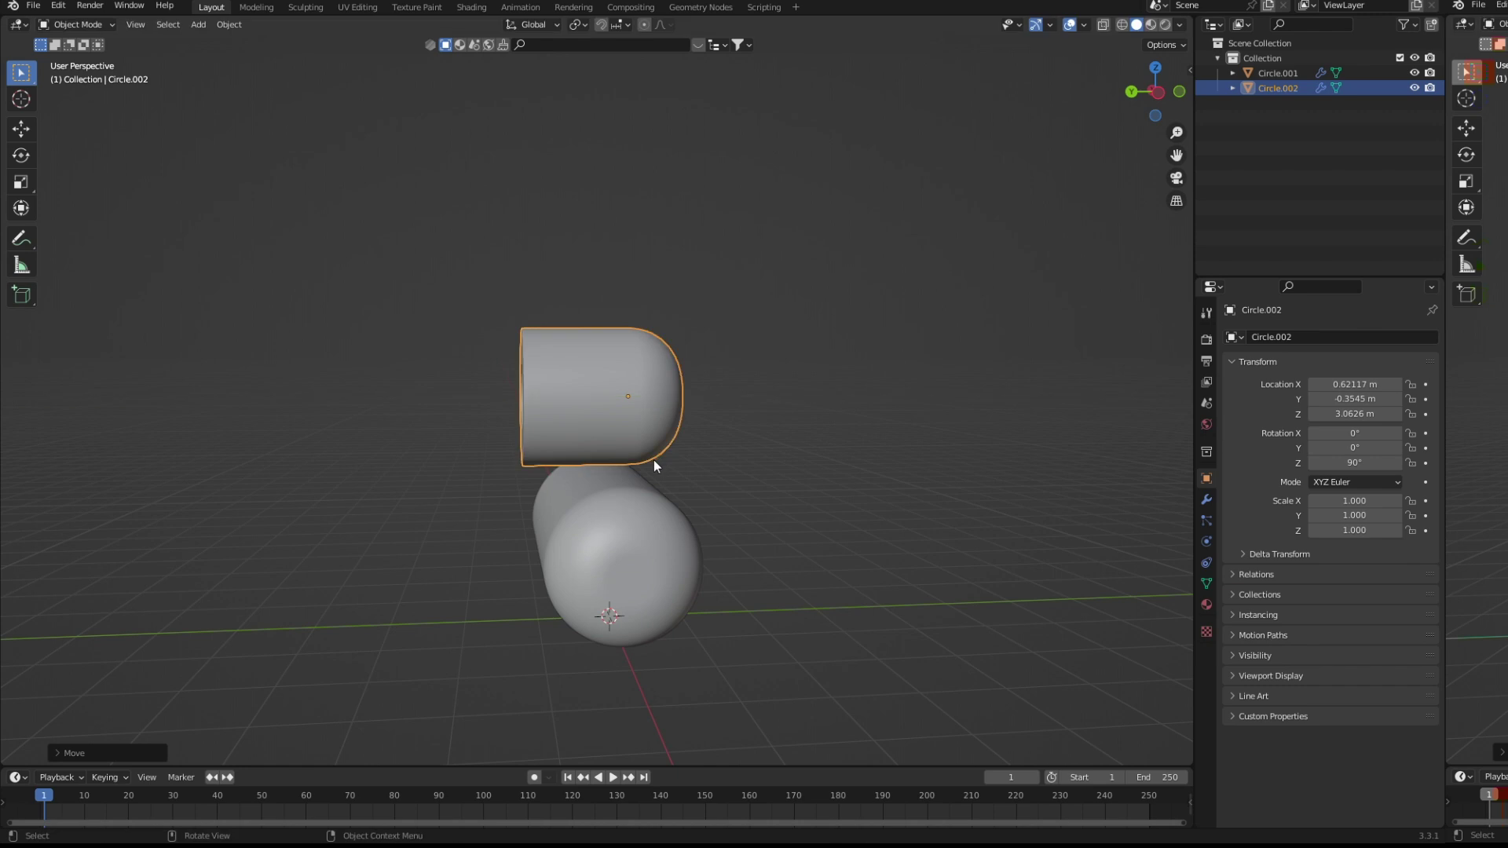
{"action": "left_click", "coordinate": [607, 478]}
Isolate the capsule in local view and enter its Edit Mode.
{"action": "middle_click_drag", "start_coordinate": [607, 477], "coordinate": [699, 474]}
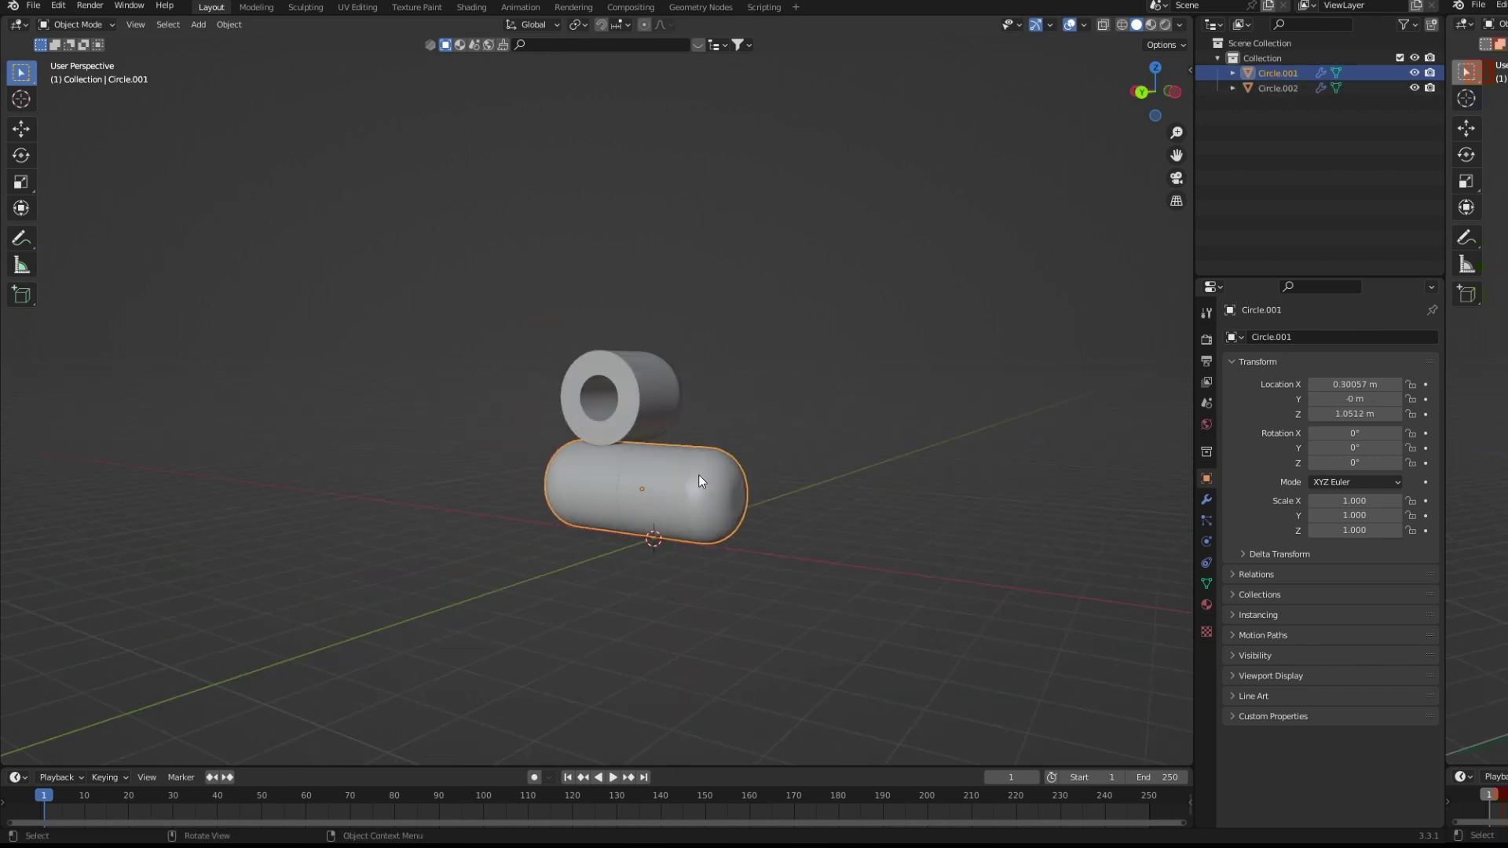
{"action": "key", "text": "KP_Divide"}
{"action": "middle_click_drag", "start_coordinate": [612, 449], "coordinate": [661, 426]}
{"action": "key", "text": "Tab"}
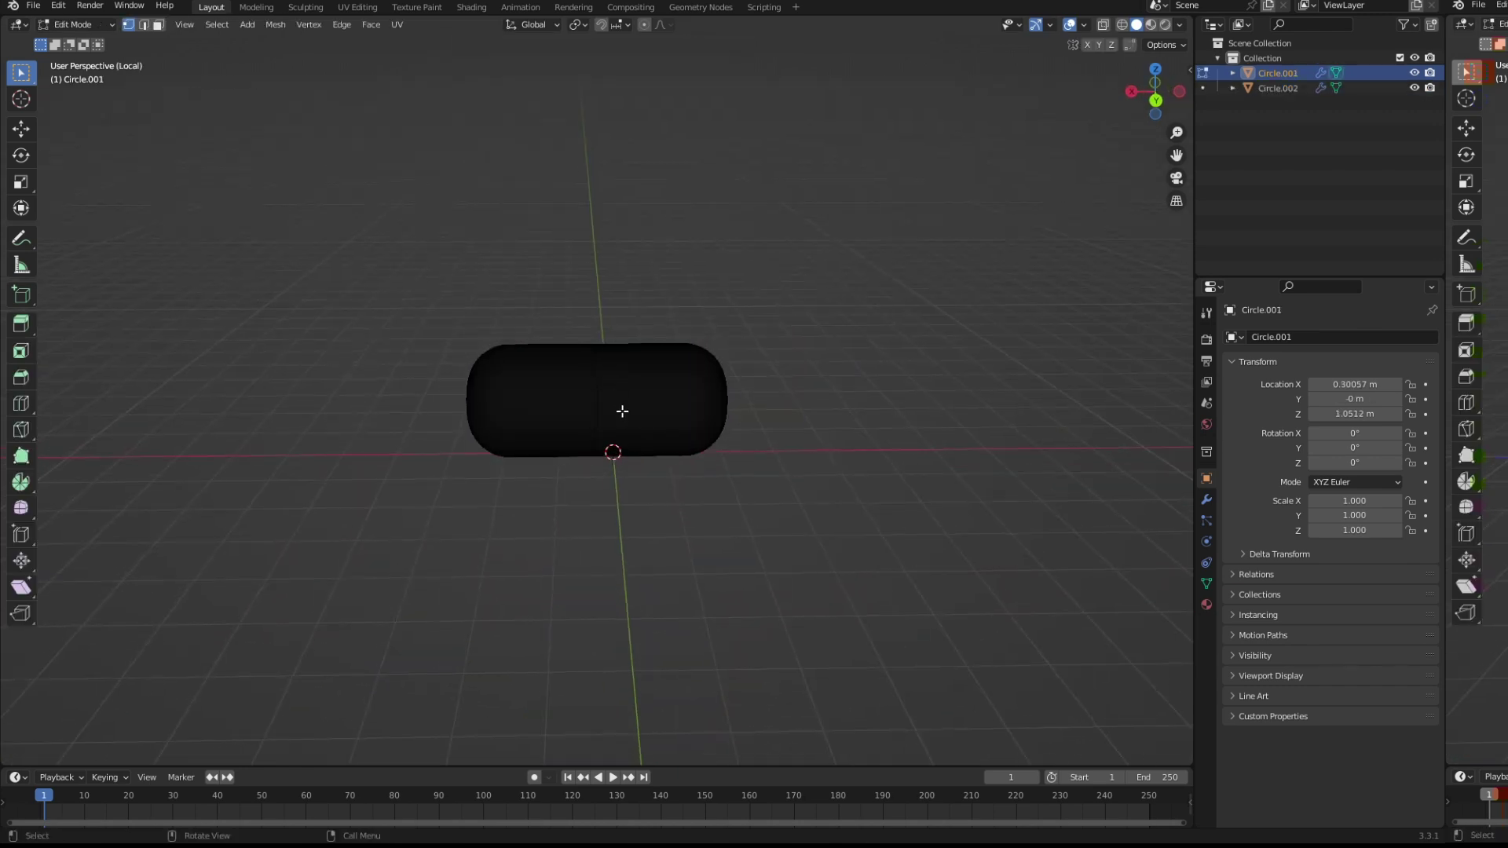
{"action": "scroll", "coordinate": [622, 410], "scroll_direction": "up", "scroll_amount": 3}
{"action": "scroll", "coordinate": [608, 360], "scroll_direction": "up", "scroll_amount": 2}
{"action": "scroll", "coordinate": [601, 349], "scroll_direction": "up", "scroll_amount": 2}
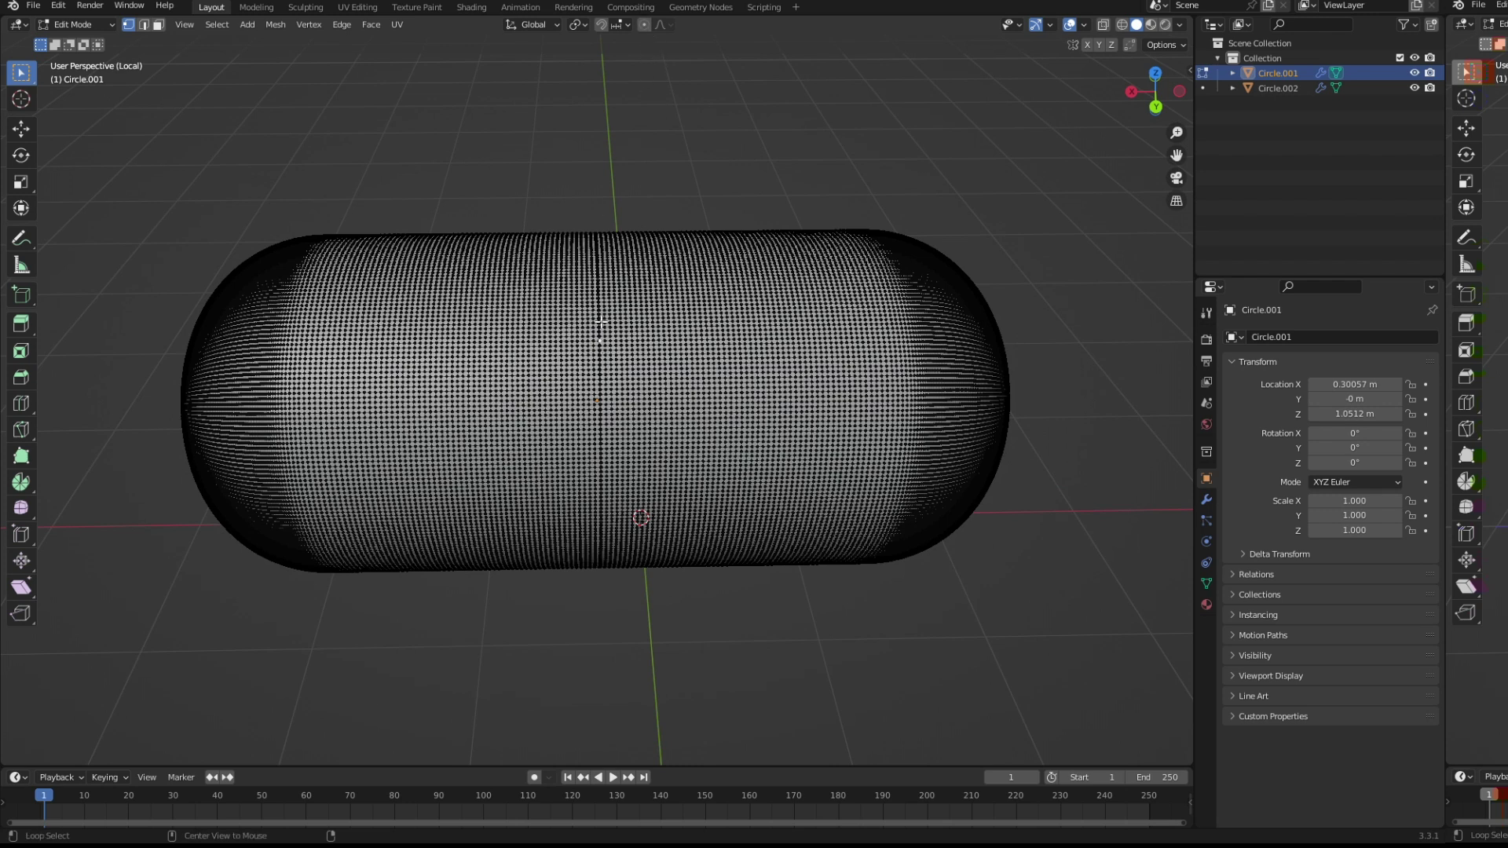
Pinch the capsule's middle edge loop vertically with proportional editing enabled.
{"action": "left_click", "coordinate": [643, 25]}
{"action": "scroll", "coordinate": [625, 471], "scroll_direction": "down", "scroll_amount": 2}
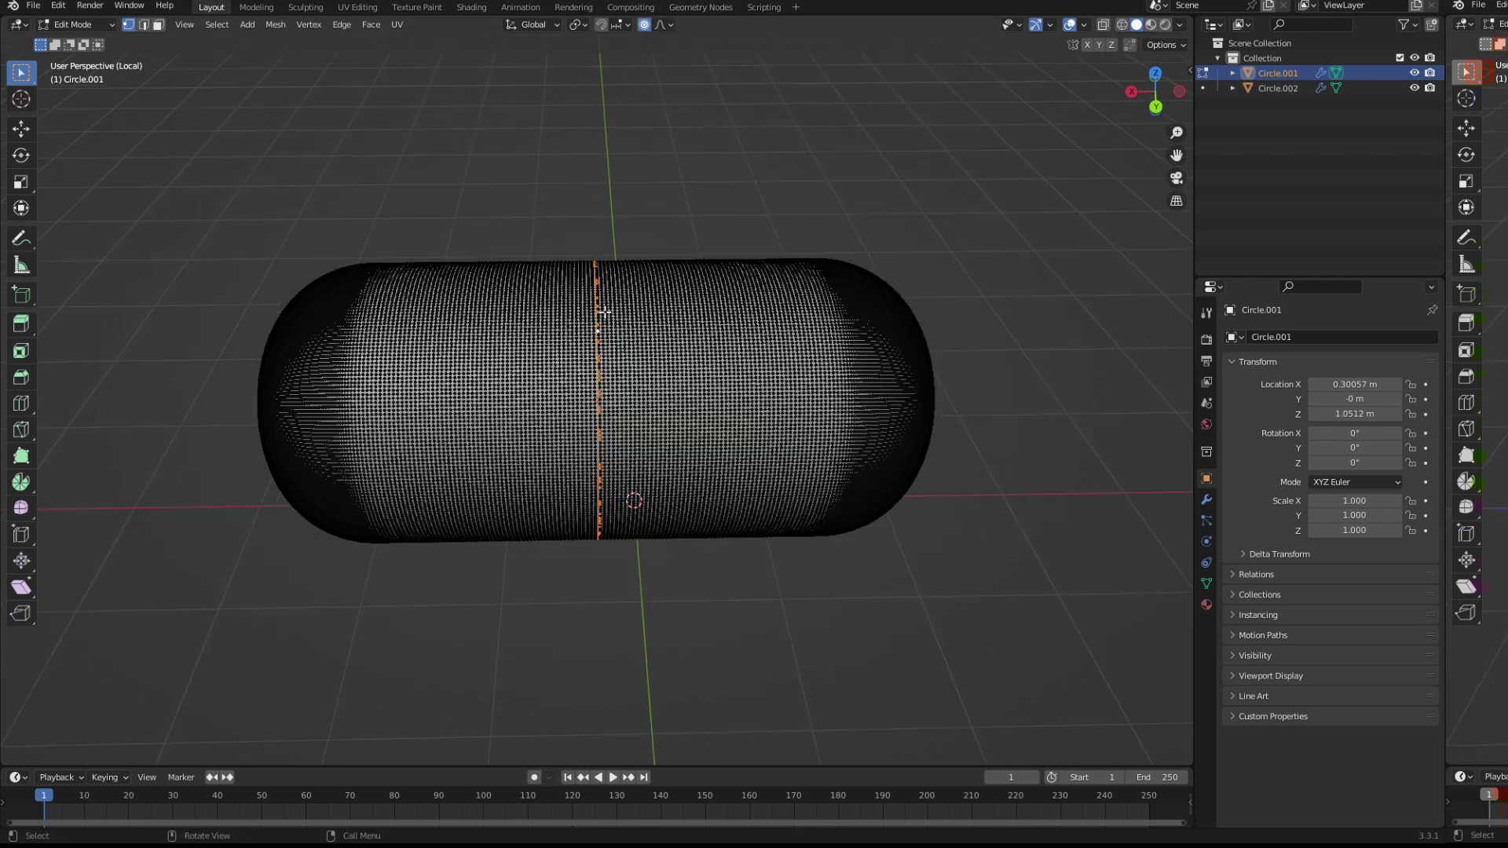
{"action": "scroll", "coordinate": [622, 494], "scroll_direction": "down", "scroll_amount": 2}
{"action": "middle_click_drag", "start_coordinate": [623, 495], "coordinate": [612, 315]}
{"action": "key", "text": "g"}
{"action": "key", "text": "z"}
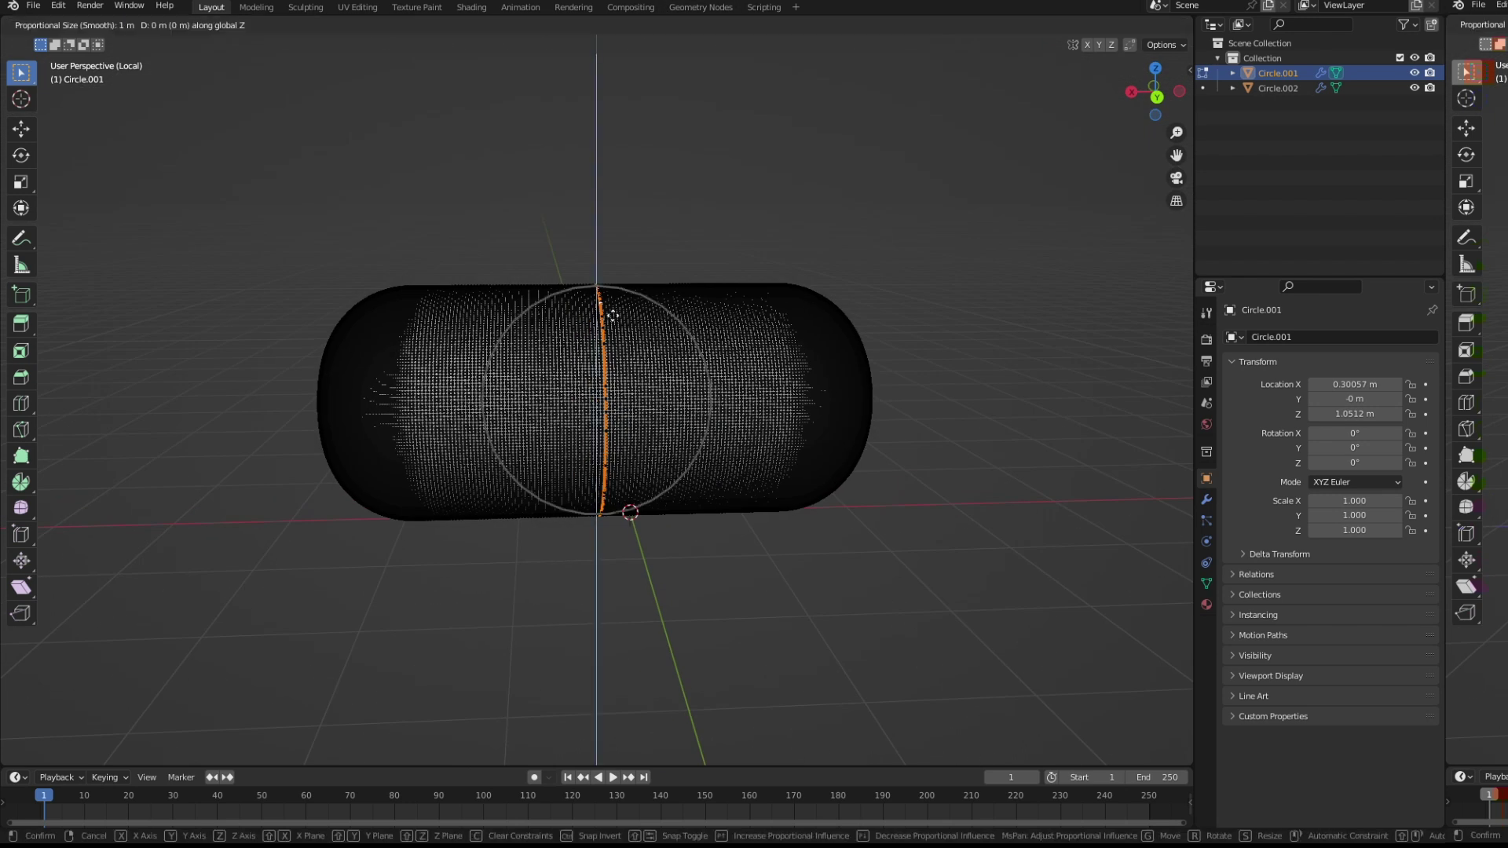
{"action": "scroll", "coordinate": [613, 325], "scroll_direction": "up", "scroll_amount": 2}
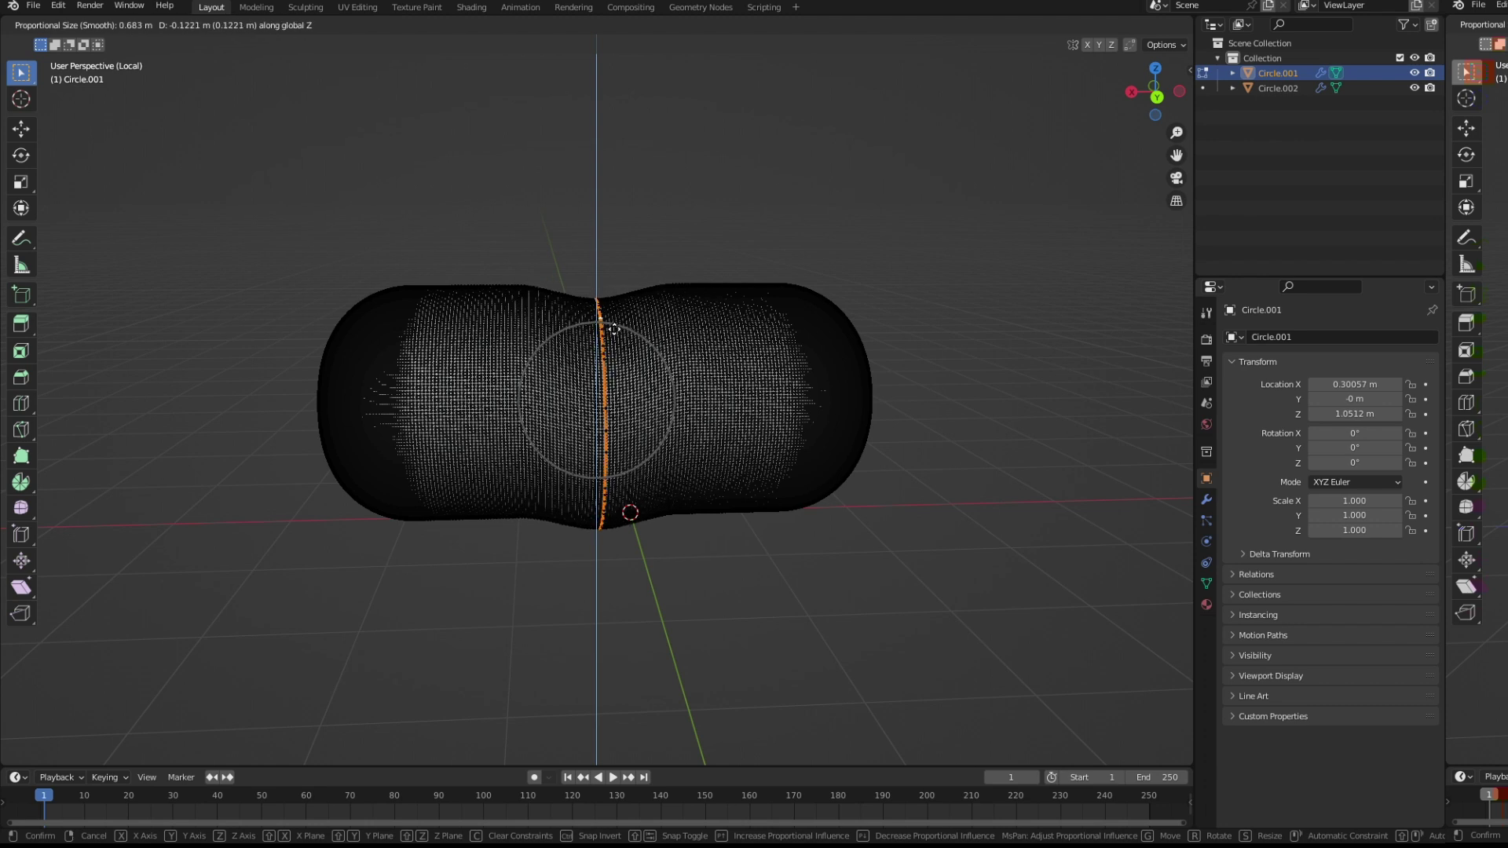
{"action": "left_click", "coordinate": [613, 325]}
Return to the full scene and lower the tube vertically onto the capsule.
{"action": "key", "text": "Tab"}
{"action": "key", "text": "KP_Divide"}
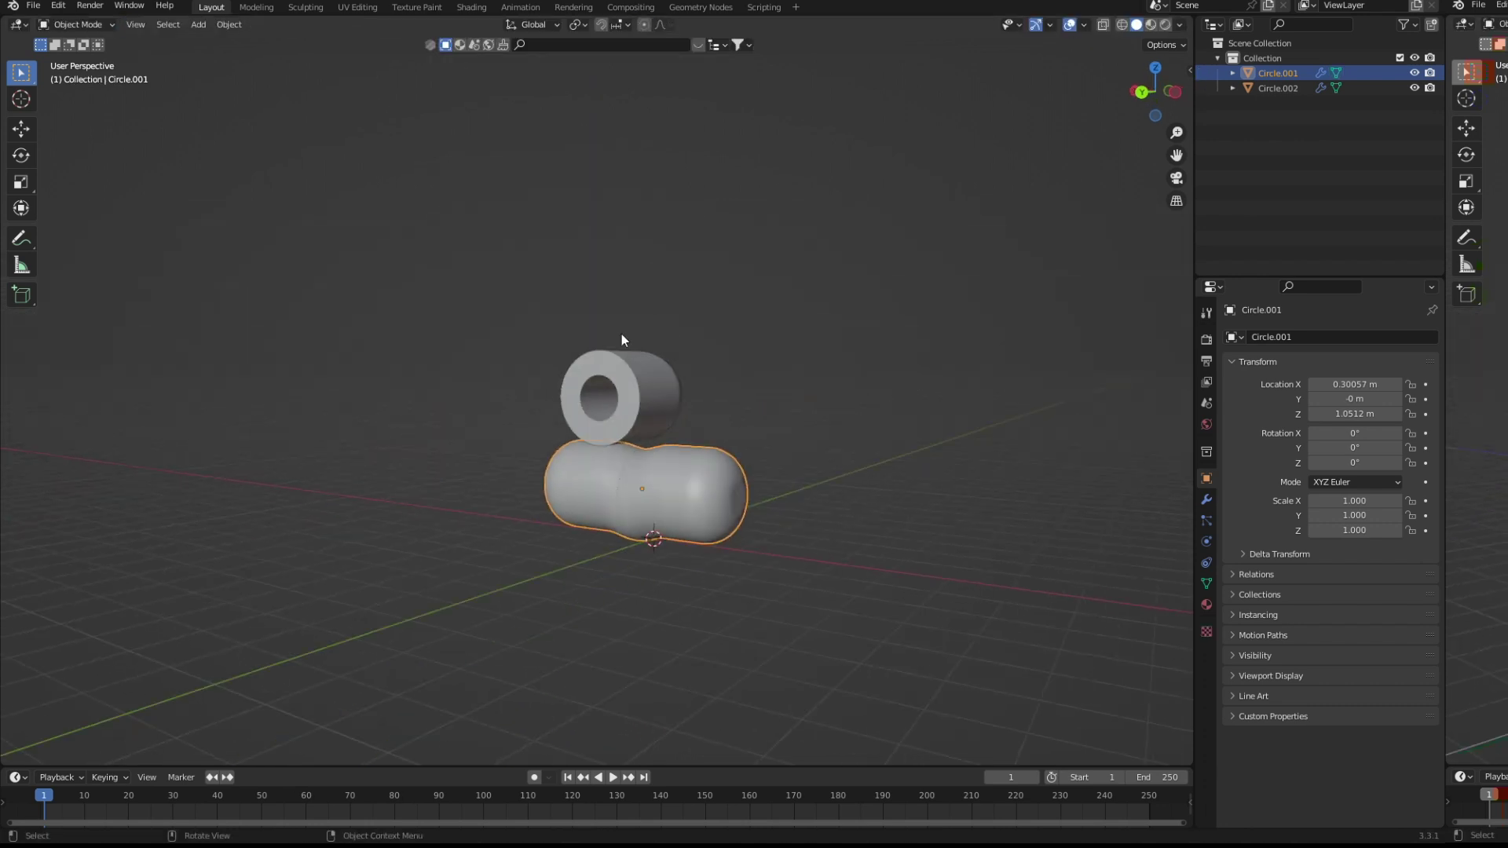
{"action": "mouse_move", "coordinate": [620, 333]}
{"action": "middle_mouse_down"}
{"action": "mouse_move", "coordinate": [676, 437]}
{"action": "mouse_move", "coordinate": [751, 462]}
{"action": "mouse_move", "coordinate": [846, 448]}
{"action": "middle_mouse_up"}
{"action": "left_click", "coordinate": [664, 434]}
{"action": "key", "text": "g"}
{"action": "key", "text": "z"}
{"action": "left_click", "coordinate": [658, 440]}
{"action": "left_click", "coordinate": [751, 462]}
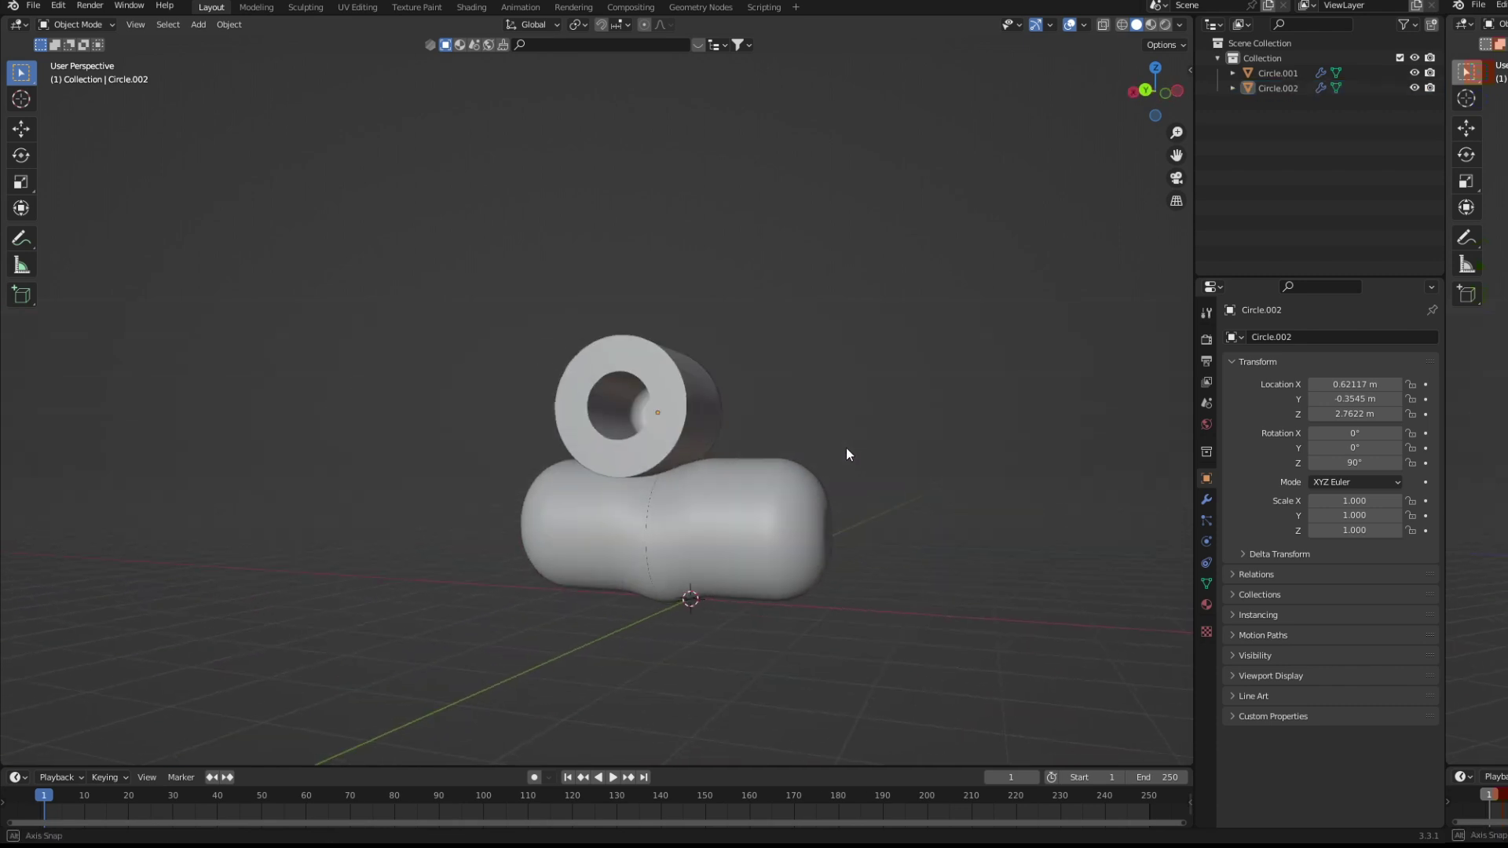
Dent the capsule's top downward in Z with proportional falloff.
{"action": "left_click", "coordinate": [841, 455]}
{"action": "key", "text": "Tab"}
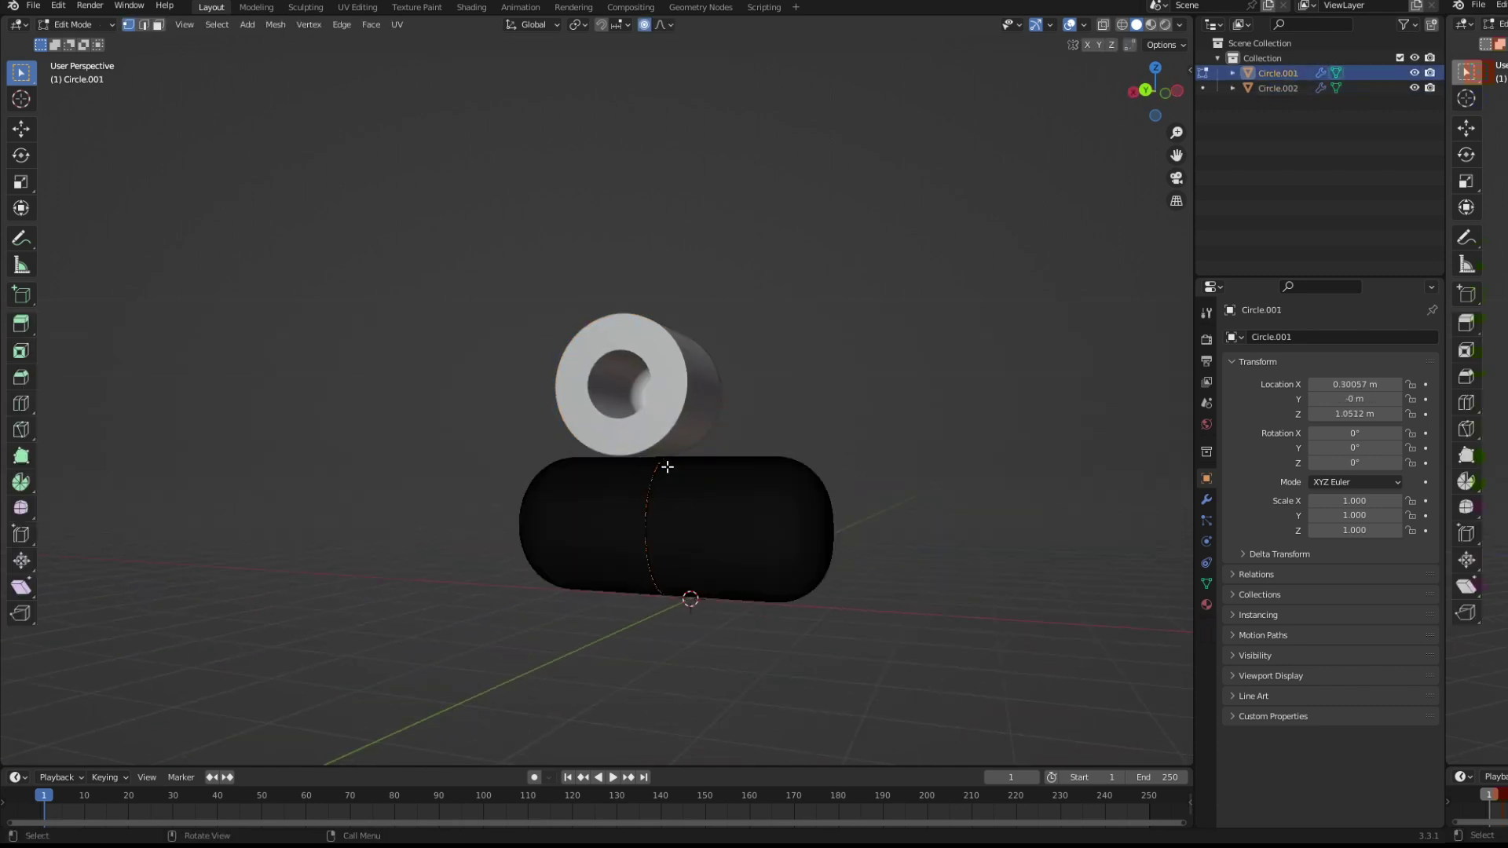
{"action": "middle_click_drag", "start_coordinate": [679, 467], "coordinate": [688, 498]}
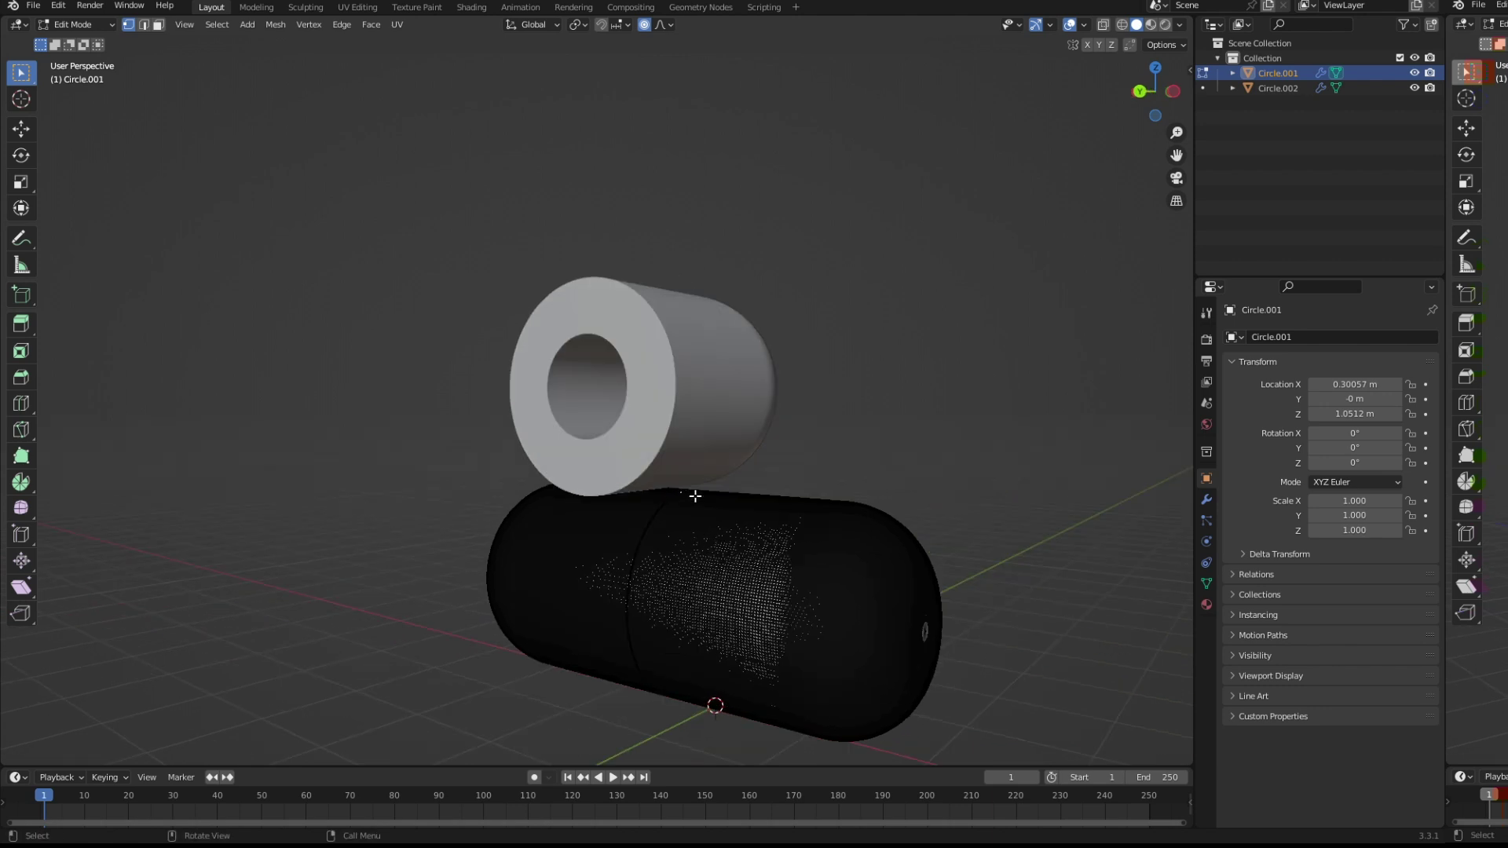
{"action": "key", "text": "g"}
{"action": "key", "text": "z"}
{"action": "scroll", "coordinate": [717, 531], "scroll_direction": "down", "scroll_amount": 2}
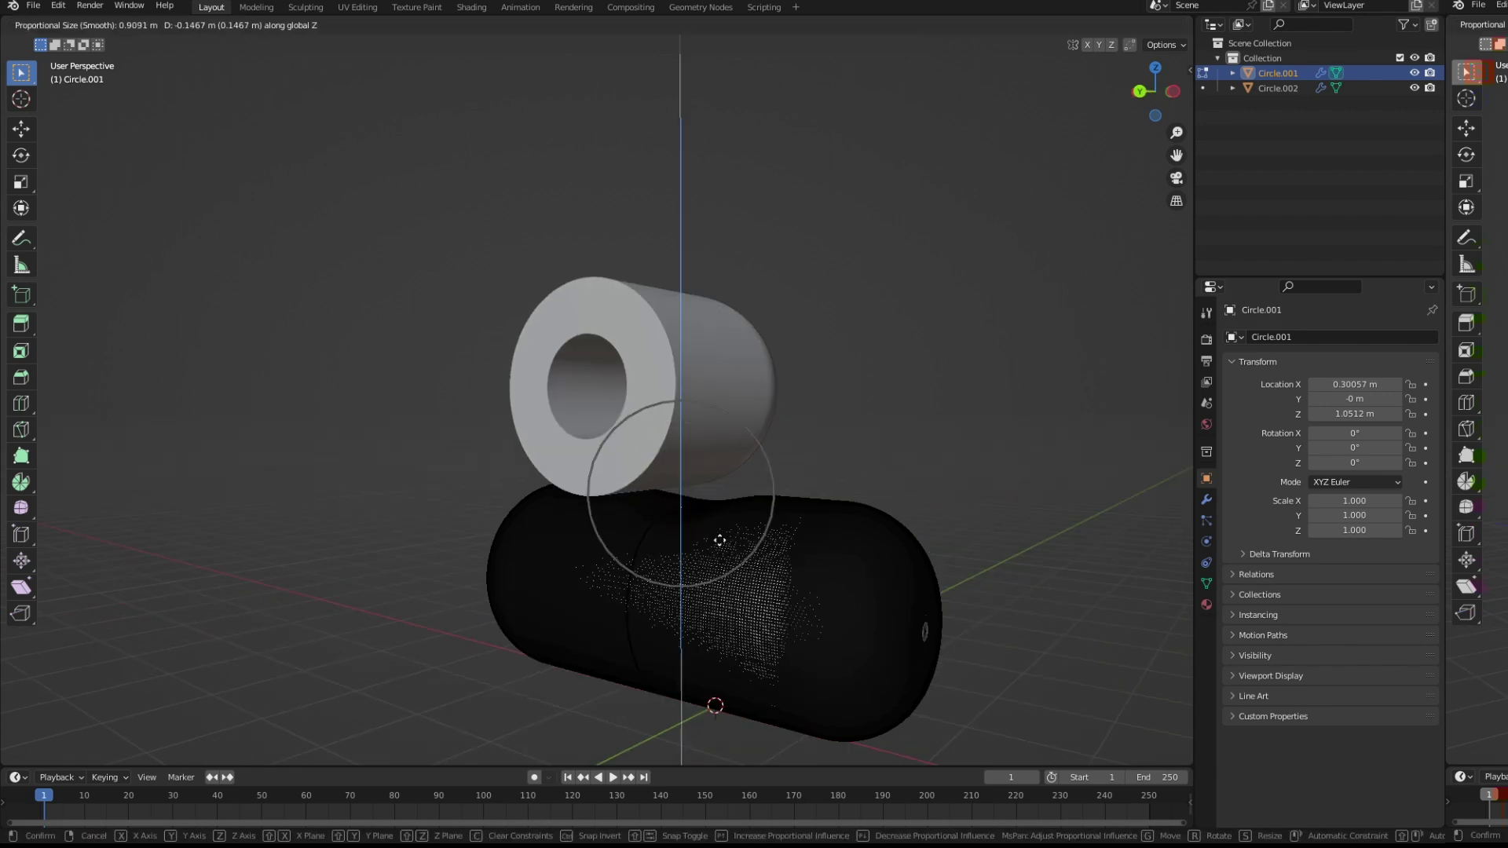
{"action": "scroll", "coordinate": [717, 532], "scroll_direction": "down", "scroll_amount": 1}
{"action": "left_click", "coordinate": [713, 531]}
{"action": "key", "text": "Tab"}
Lower the hollow tube onto the capsule and slide it along X to 0.29398 m.
{"action": "left_click", "coordinate": [727, 444]}
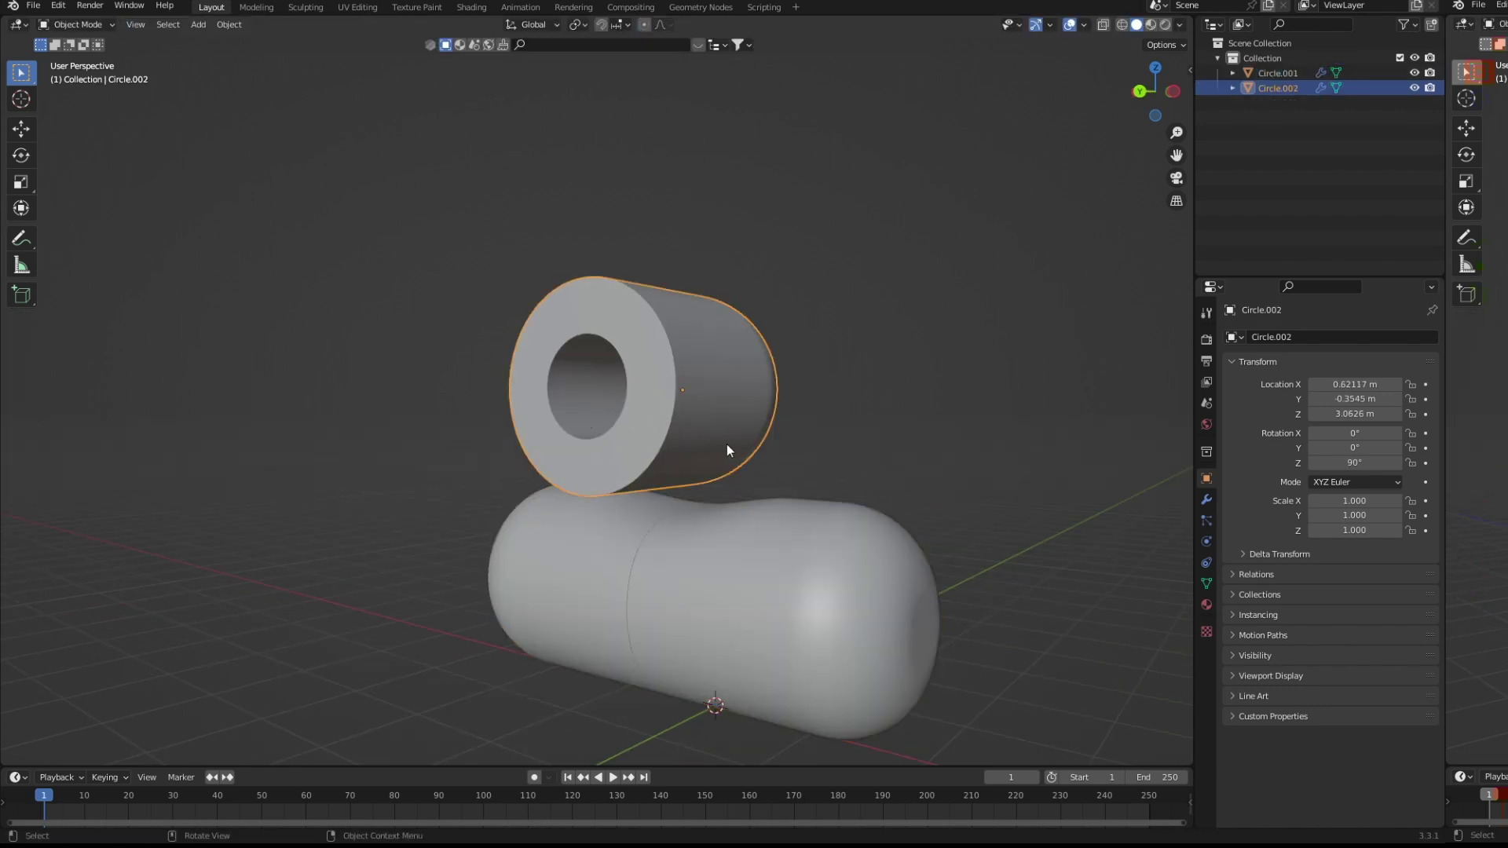
{"action": "key", "text": "g"}
{"action": "key", "text": "z"}
{"action": "left_click", "coordinate": [735, 470]}
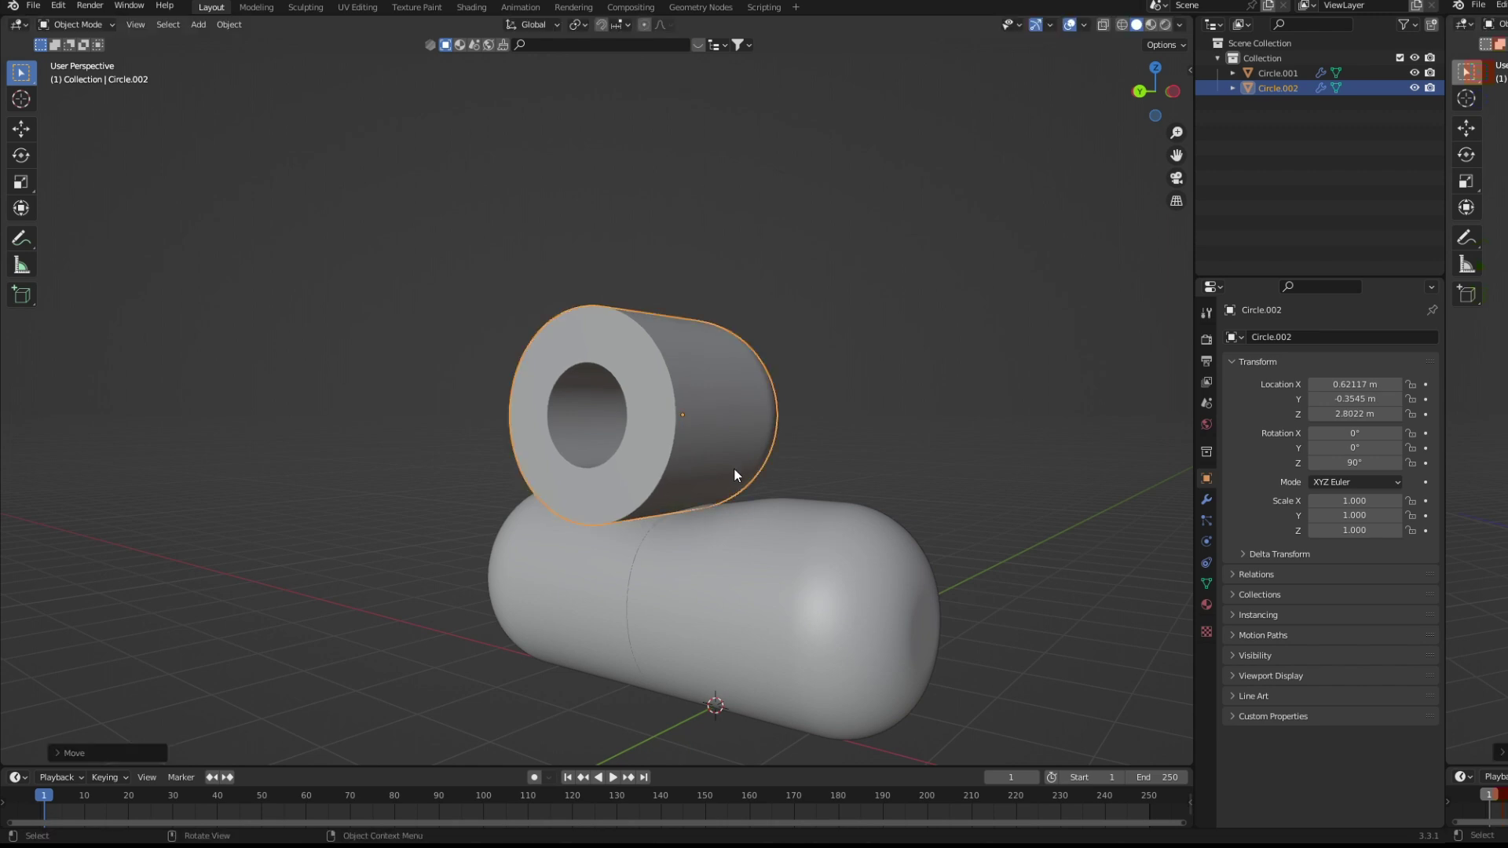
{"action": "middle_click_drag", "start_coordinate": [733, 468], "coordinate": [820, 473]}
{"action": "key", "text": "g"}
{"action": "key", "text": "x"}
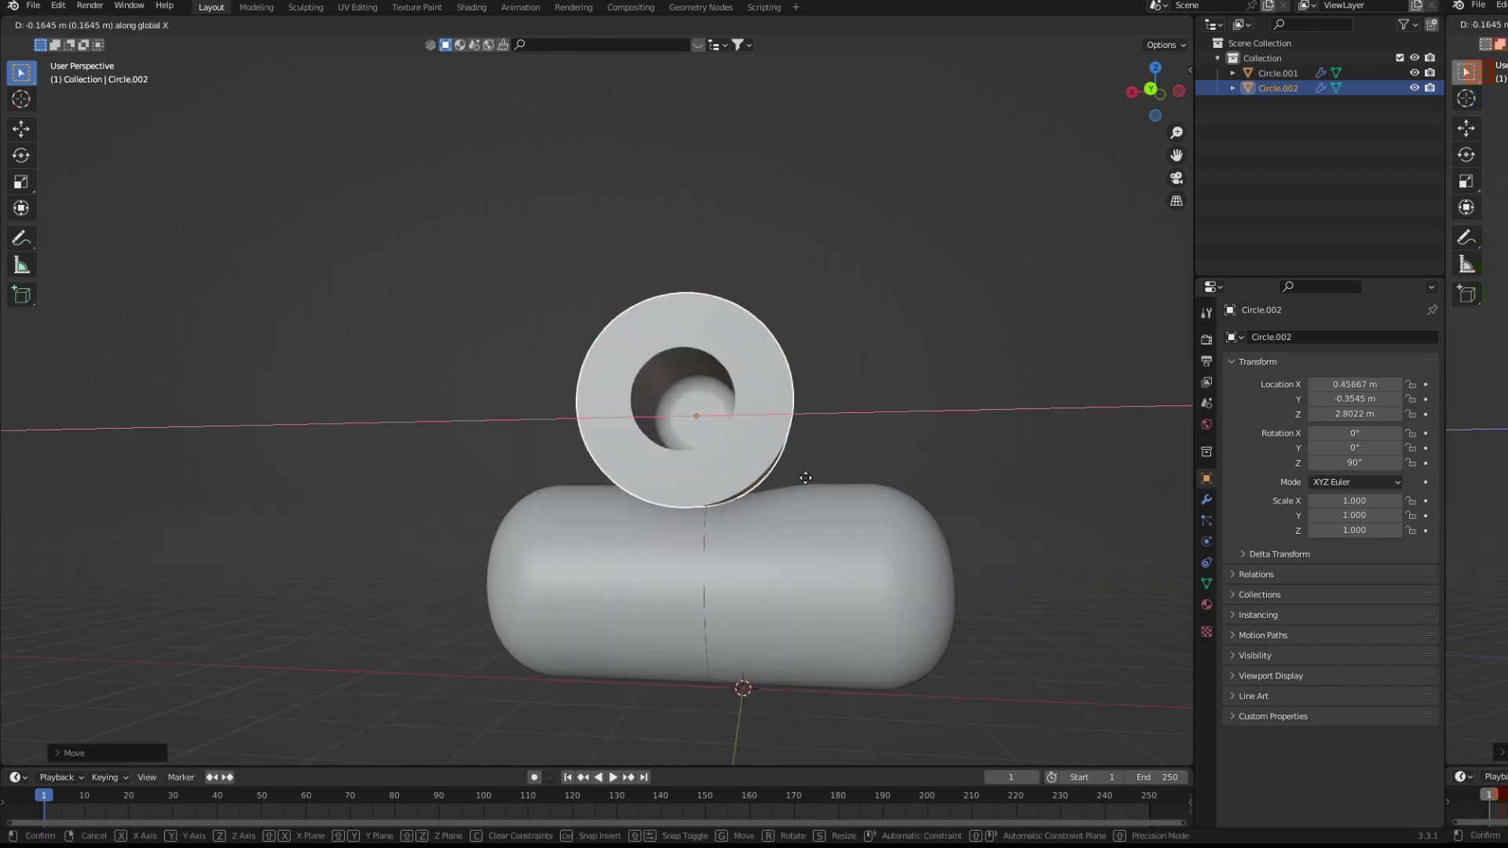
{"action": "left_click", "coordinate": [817, 482]}
Toggle the capsule's Edit Mode, then dismiss the tube's Apply transforms menu unchanged.
{"action": "mouse_move", "coordinate": [817, 482]}
{"action": "middle_mouse_down"}
{"action": "mouse_move", "coordinate": [528, 491]}
{"action": "mouse_move", "coordinate": [730, 483]}
{"action": "middle_mouse_up"}
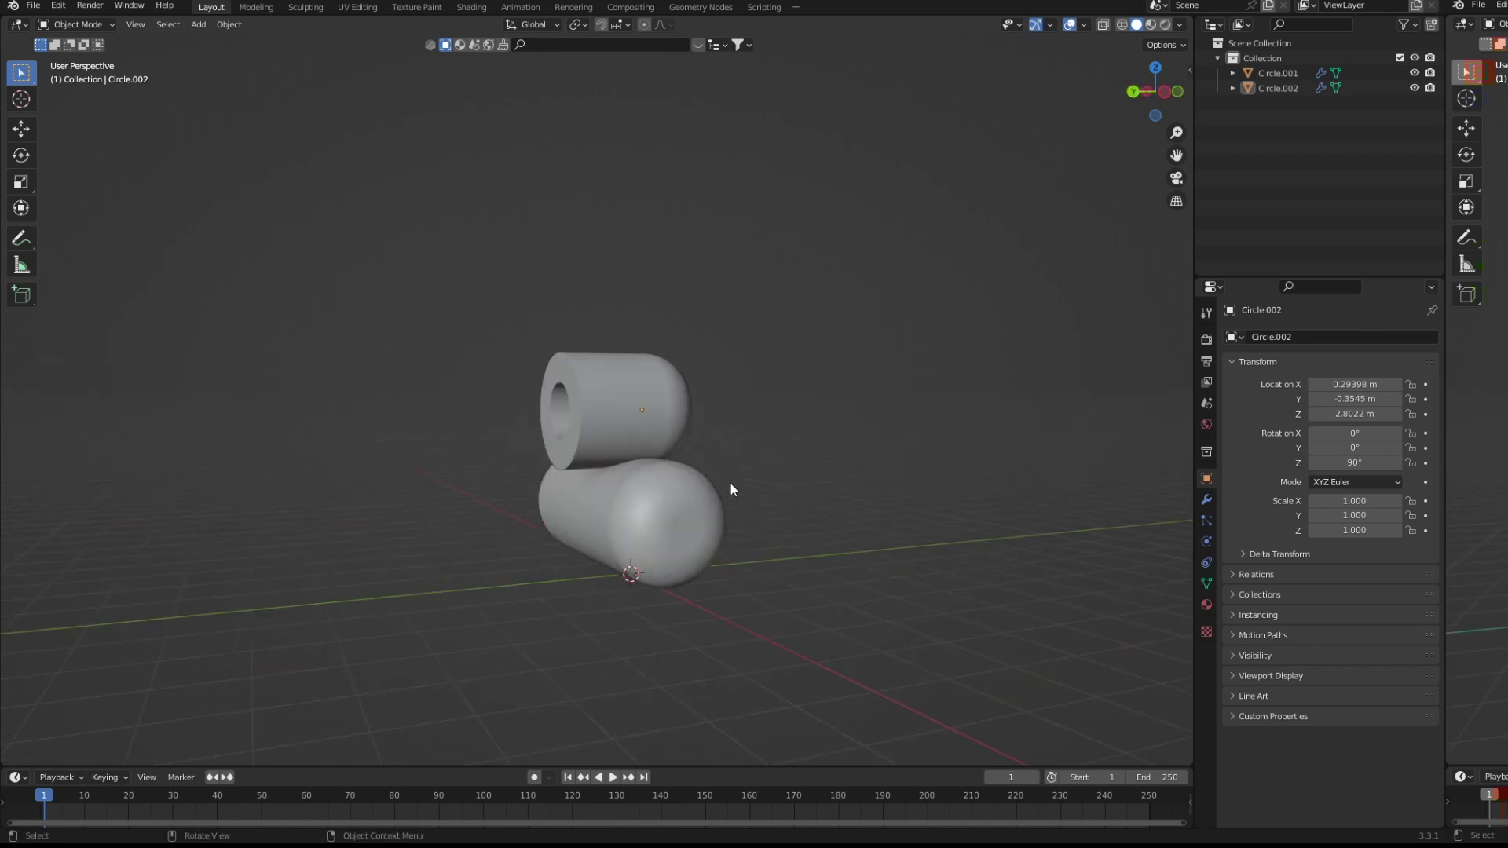
{"action": "left_click", "coordinate": [700, 495]}
{"action": "key", "text": "Tab"}
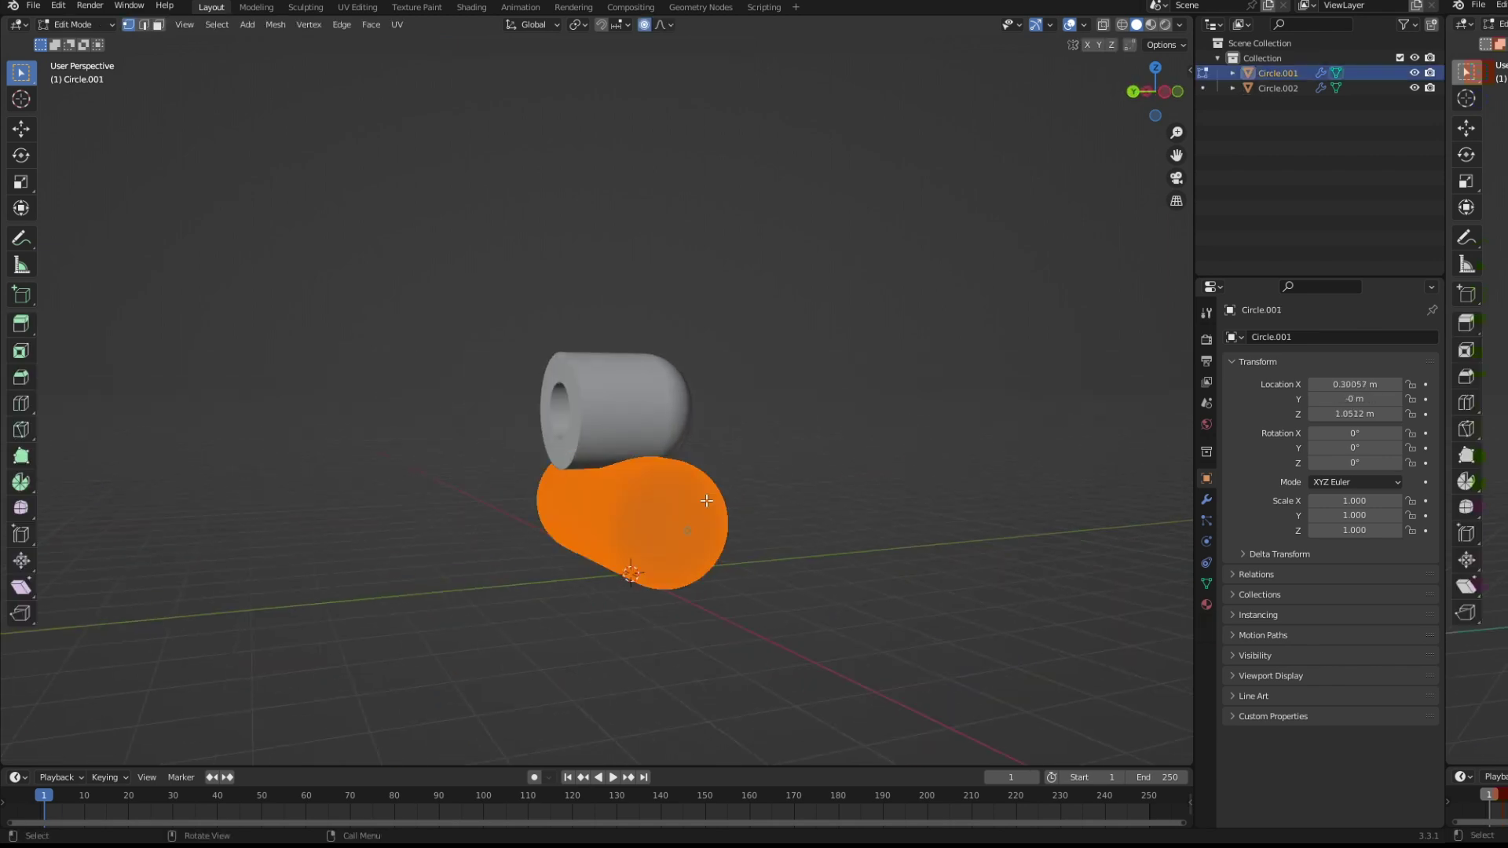
{"action": "key", "text": "Tab"}
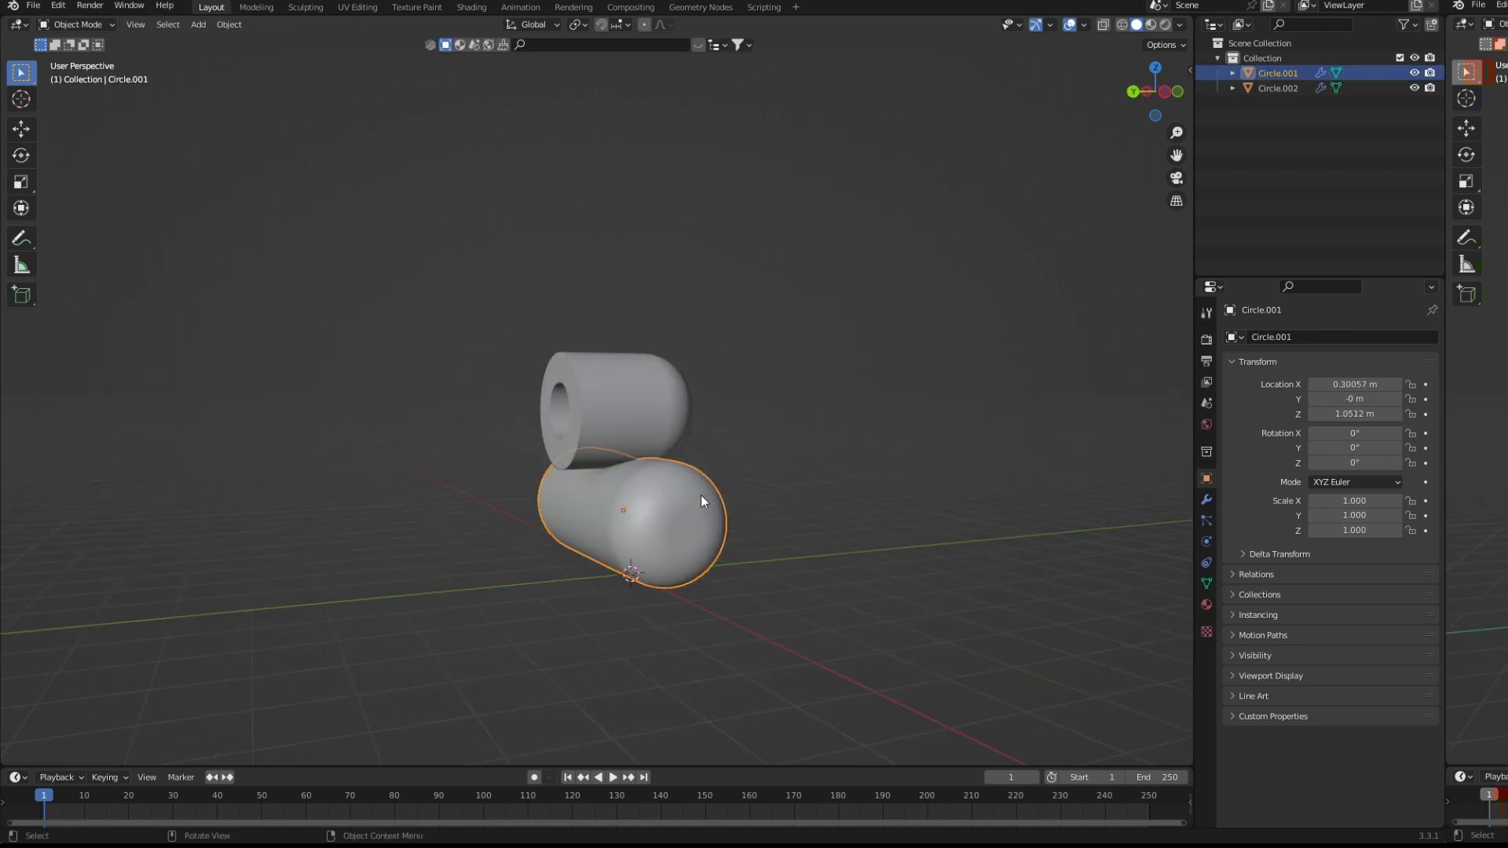
{"action": "left_click", "coordinate": [751, 474]}
{"action": "middle_click_drag", "start_coordinate": [751, 474], "coordinate": [761, 481]}
{"action": "key", "text": "ctrl+a"}
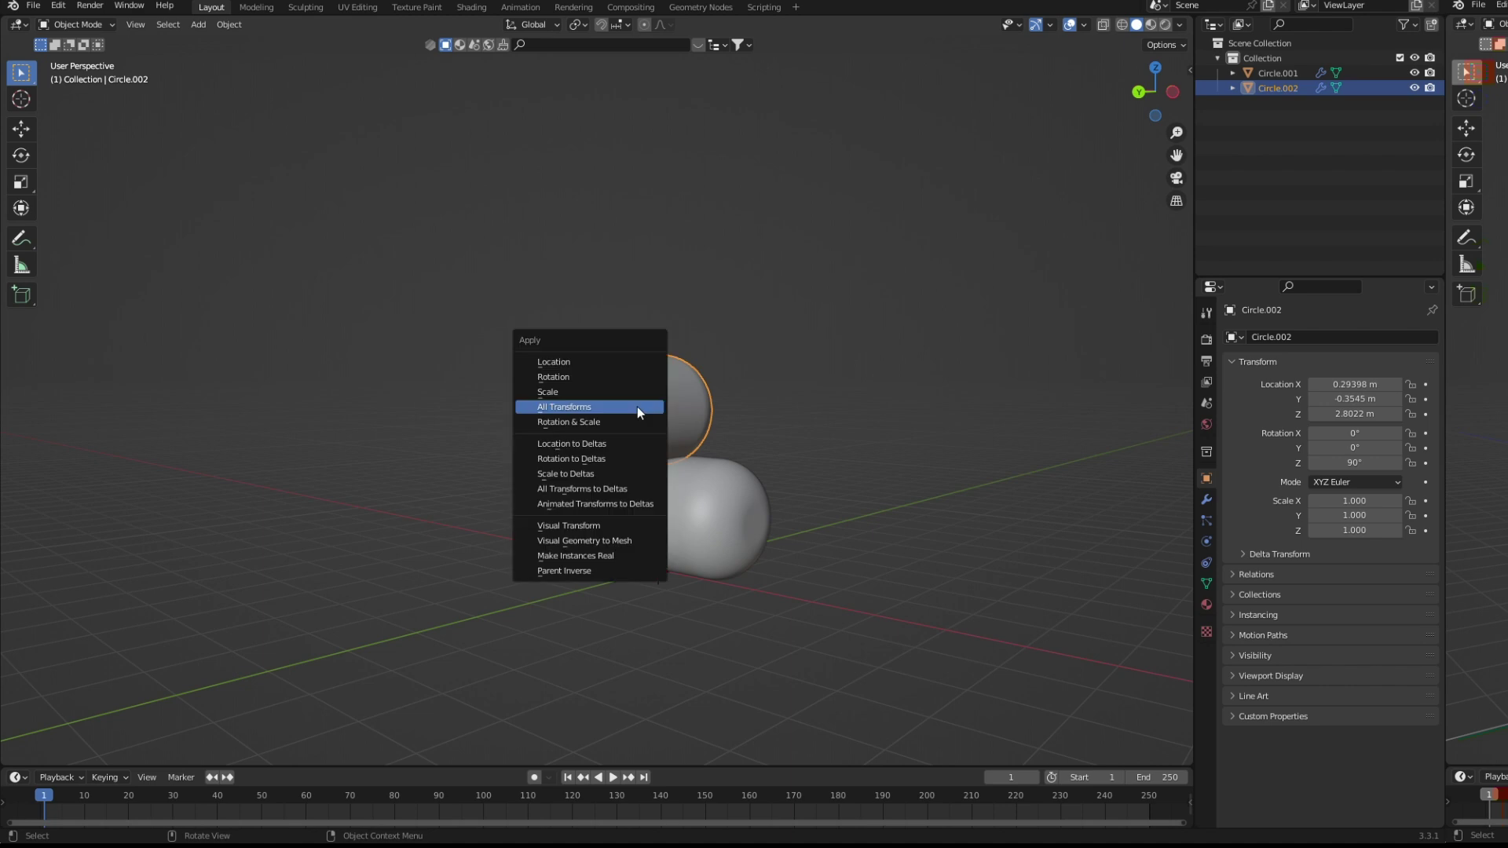
{"action": "left_click", "coordinate": [883, 404]}
{"action": "middle_click_drag", "start_coordinate": [798, 424], "coordinate": [733, 432]}
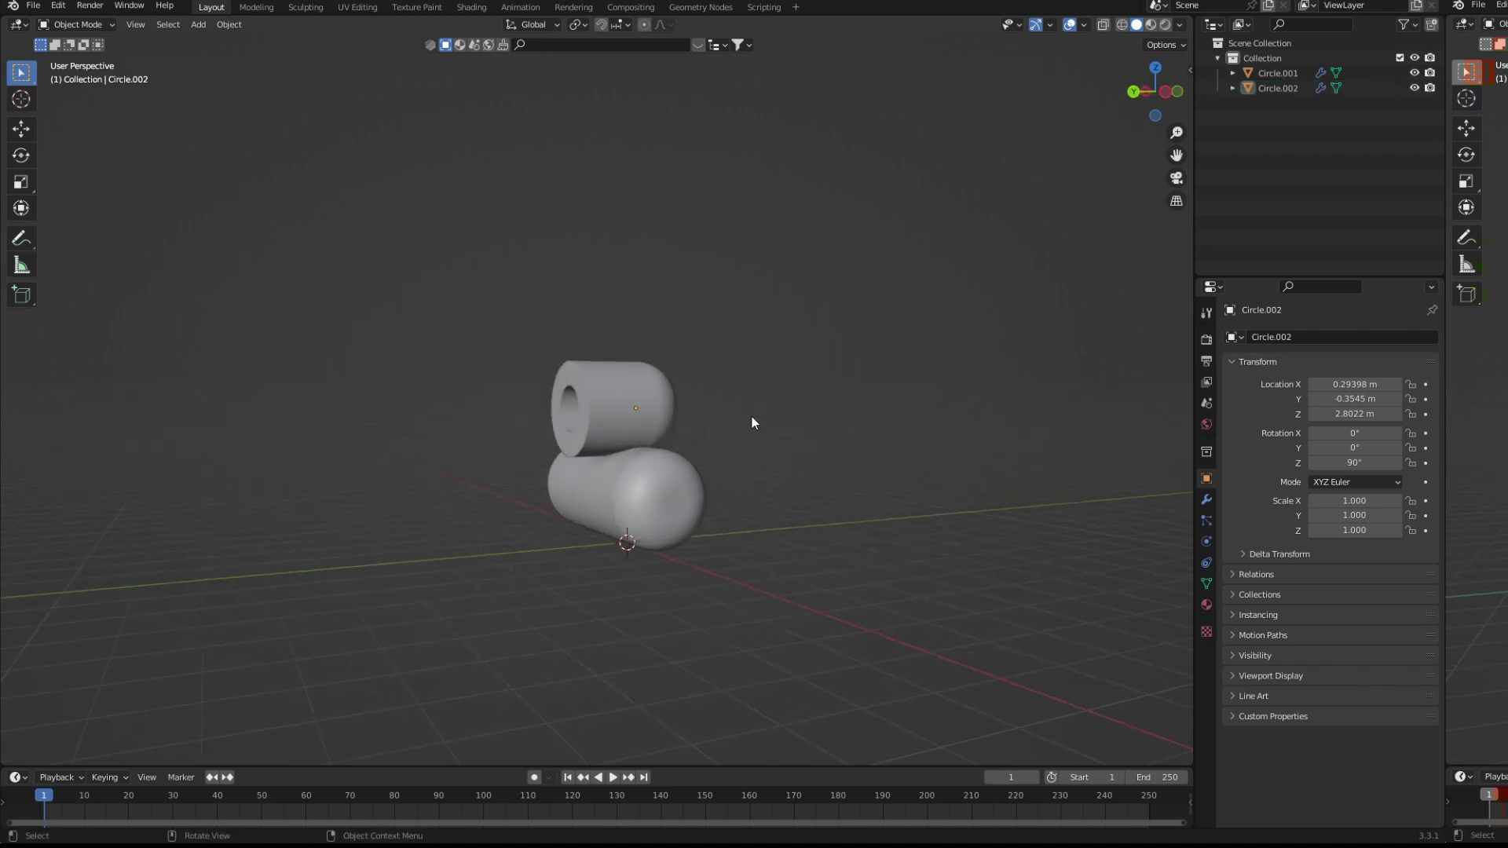
{"action": "key", "text": "shift+a"}
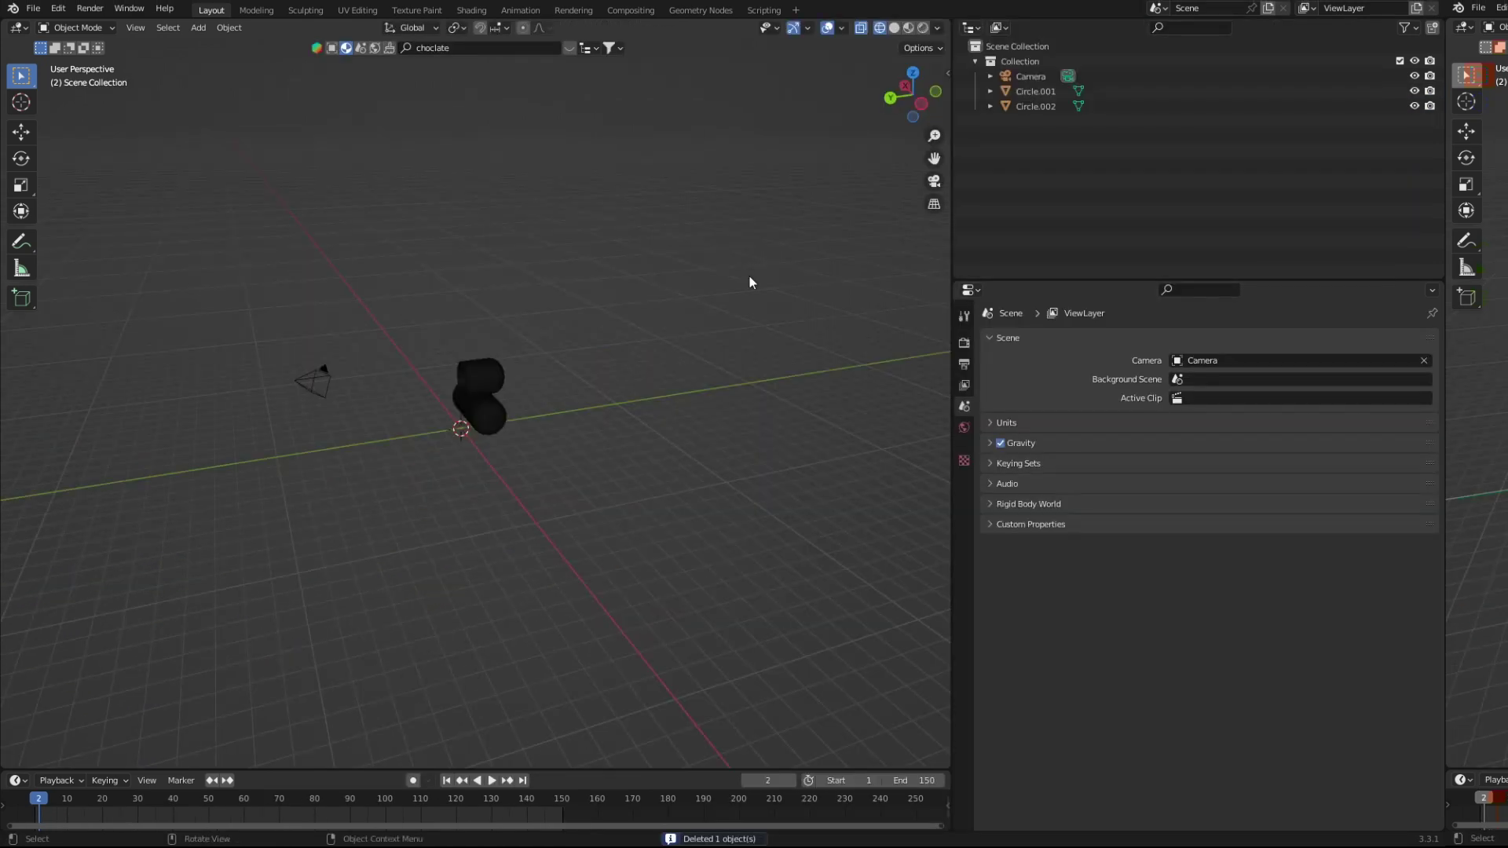
Add a cube, enlarge it in Right Ortho view, and raise it vertically.
{"action": "key", "text": "shift+a"}
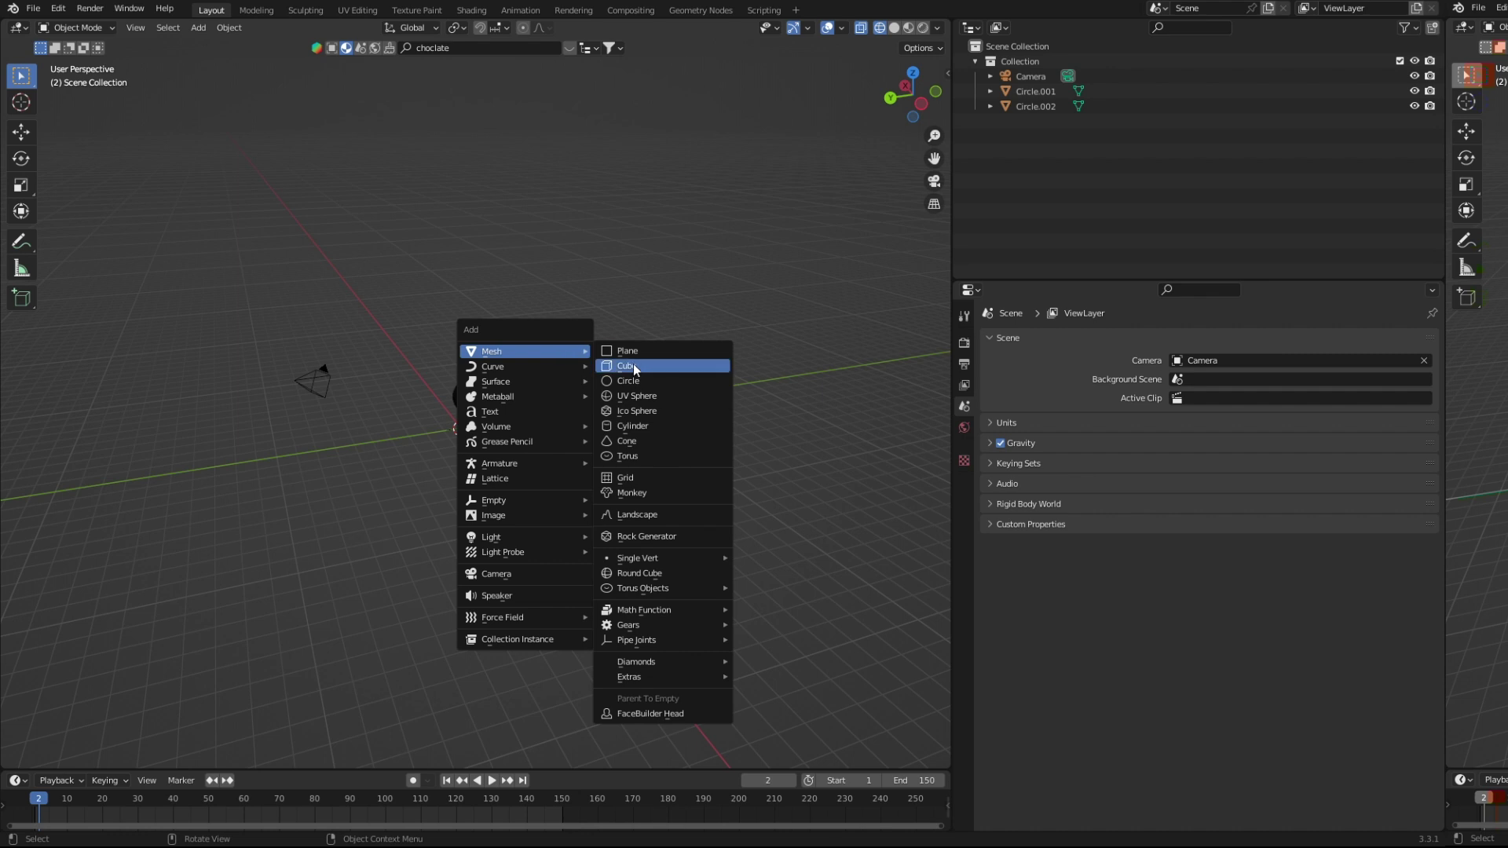
{"action": "left_click", "coordinate": [659, 363]}
{"action": "scroll", "coordinate": [479, 436], "scroll_direction": "up", "scroll_amount": 2}
{"action": "key", "text": "KP_3"}
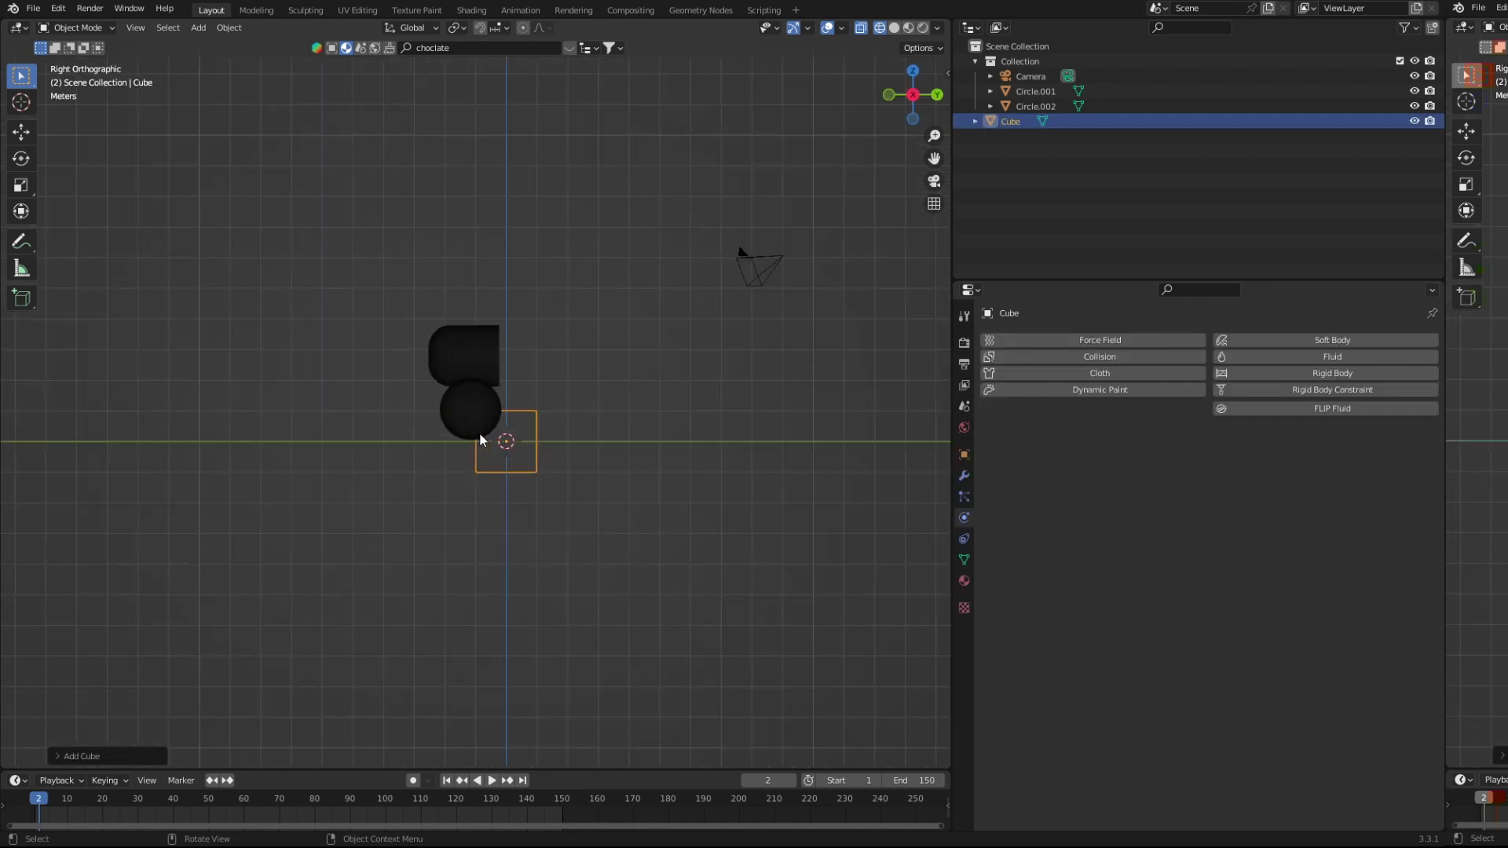
{"action": "key", "text": "s"}
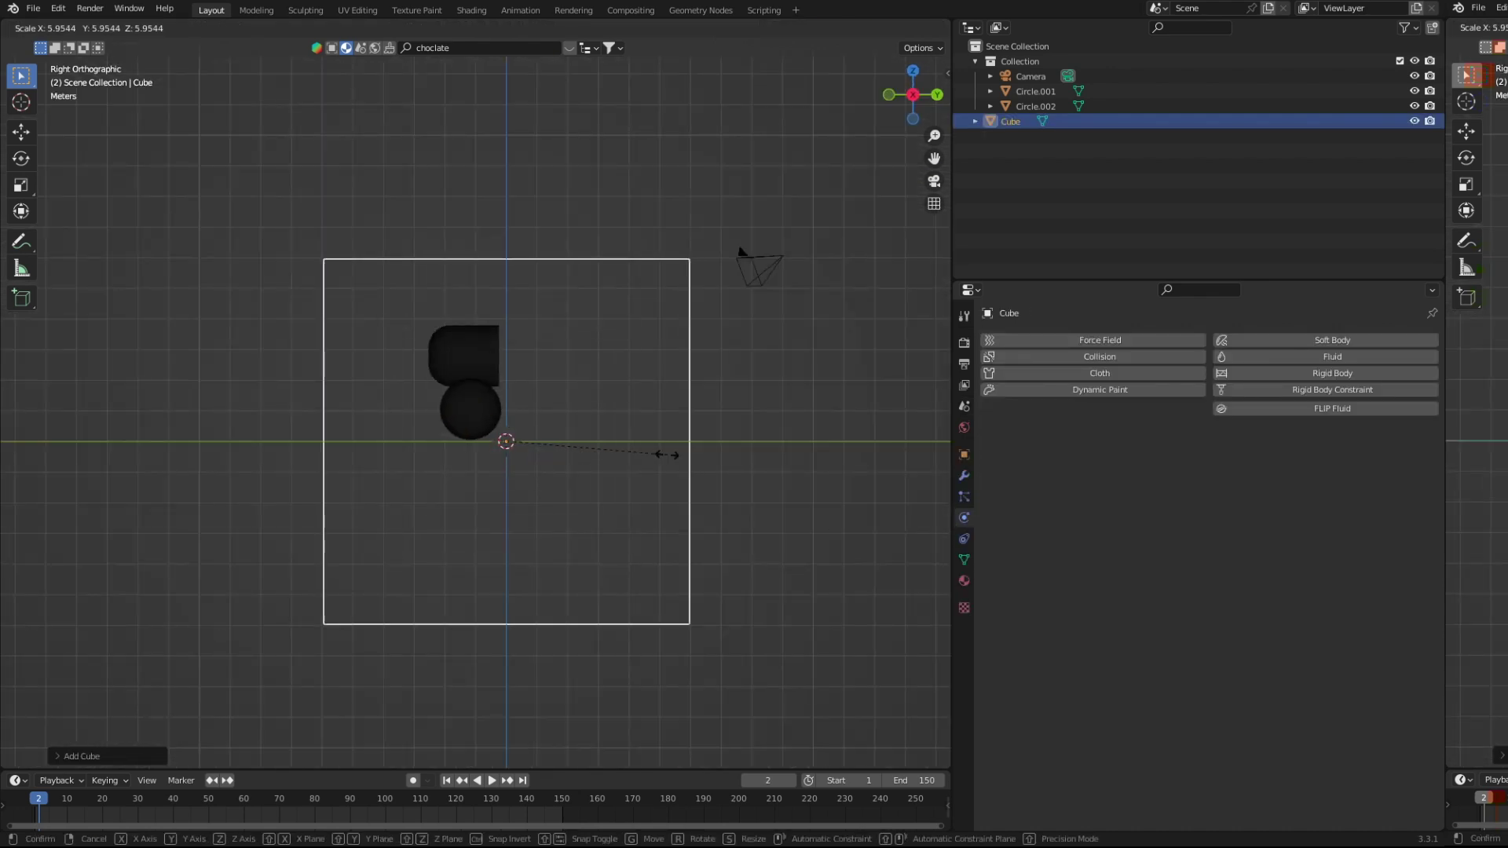
{"action": "left_click", "coordinate": [668, 455]}
{"action": "key", "text": "g"}
{"action": "key", "text": "z"}
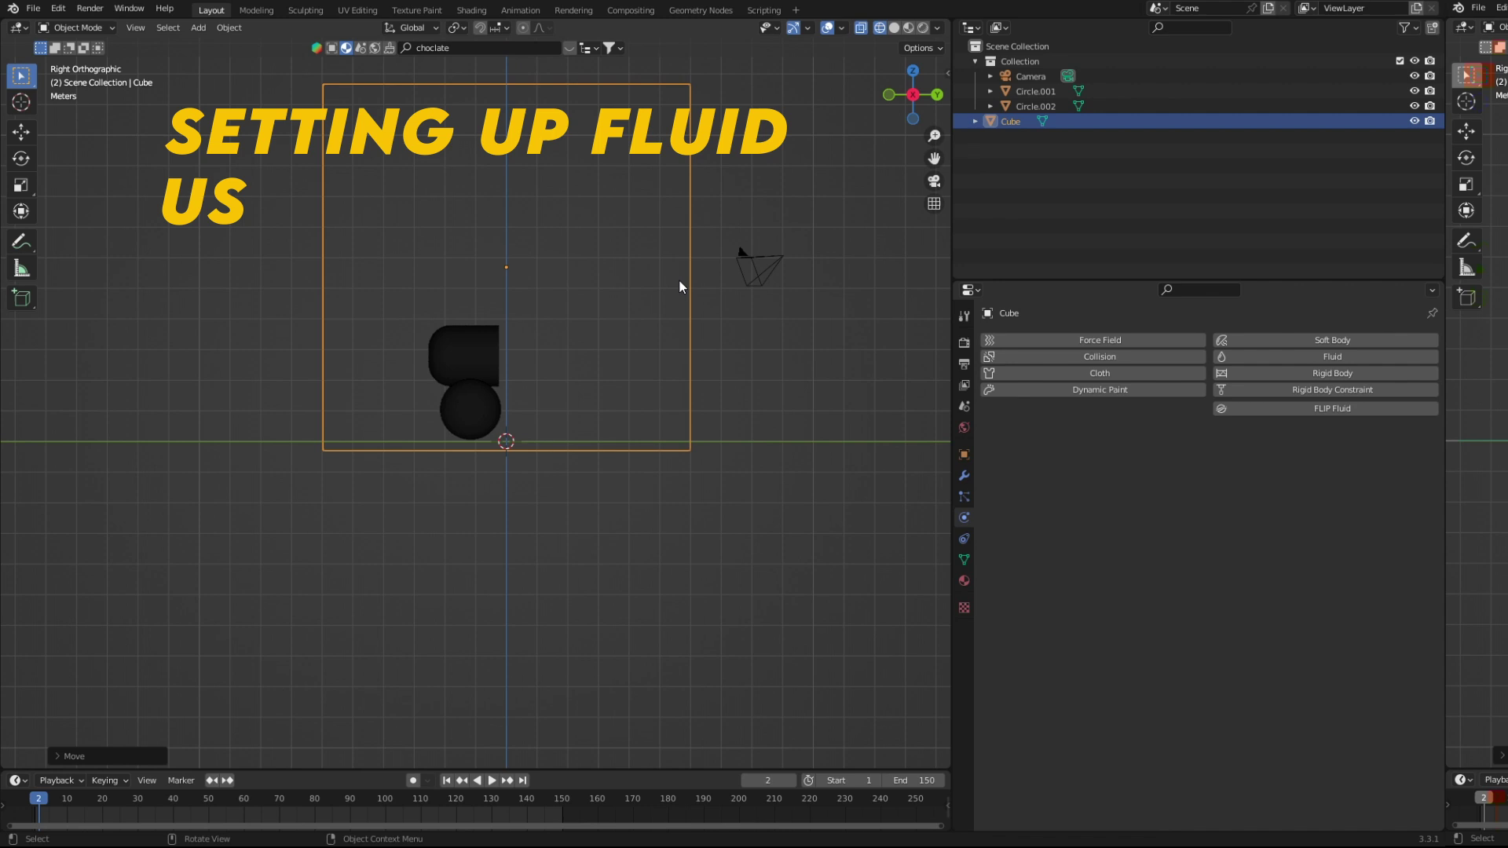
{"action": "left_click", "coordinate": [680, 281]}
Flatten the cube along Z and drop it onto the floor around both pieces.
{"action": "key", "text": "s"}
{"action": "key", "text": "z"}
{"action": "left_click", "coordinate": [601, 330]}
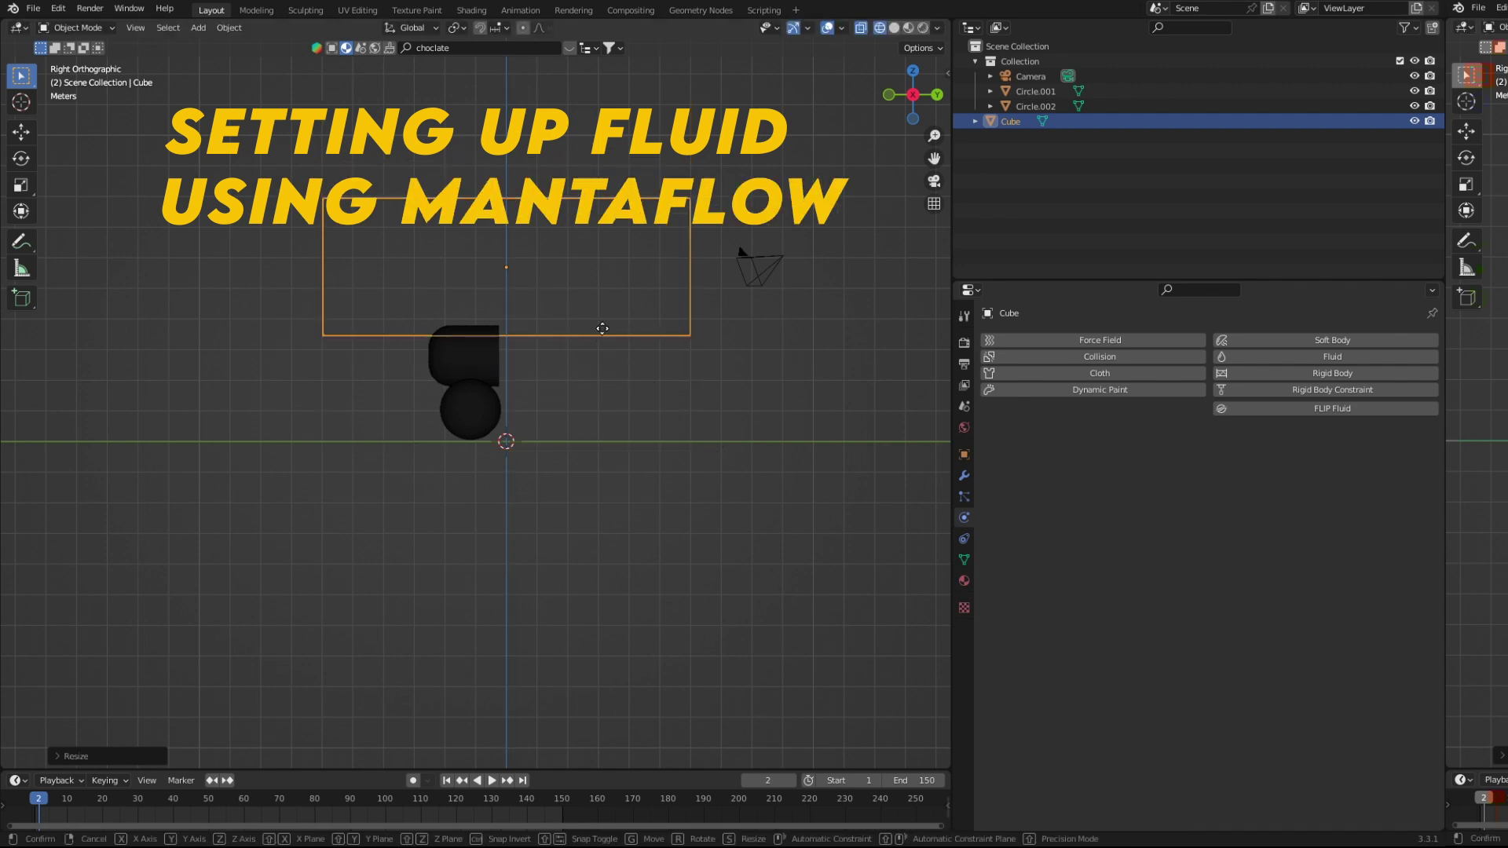
{"action": "key", "text": "g"}
{"action": "key", "text": "z"}
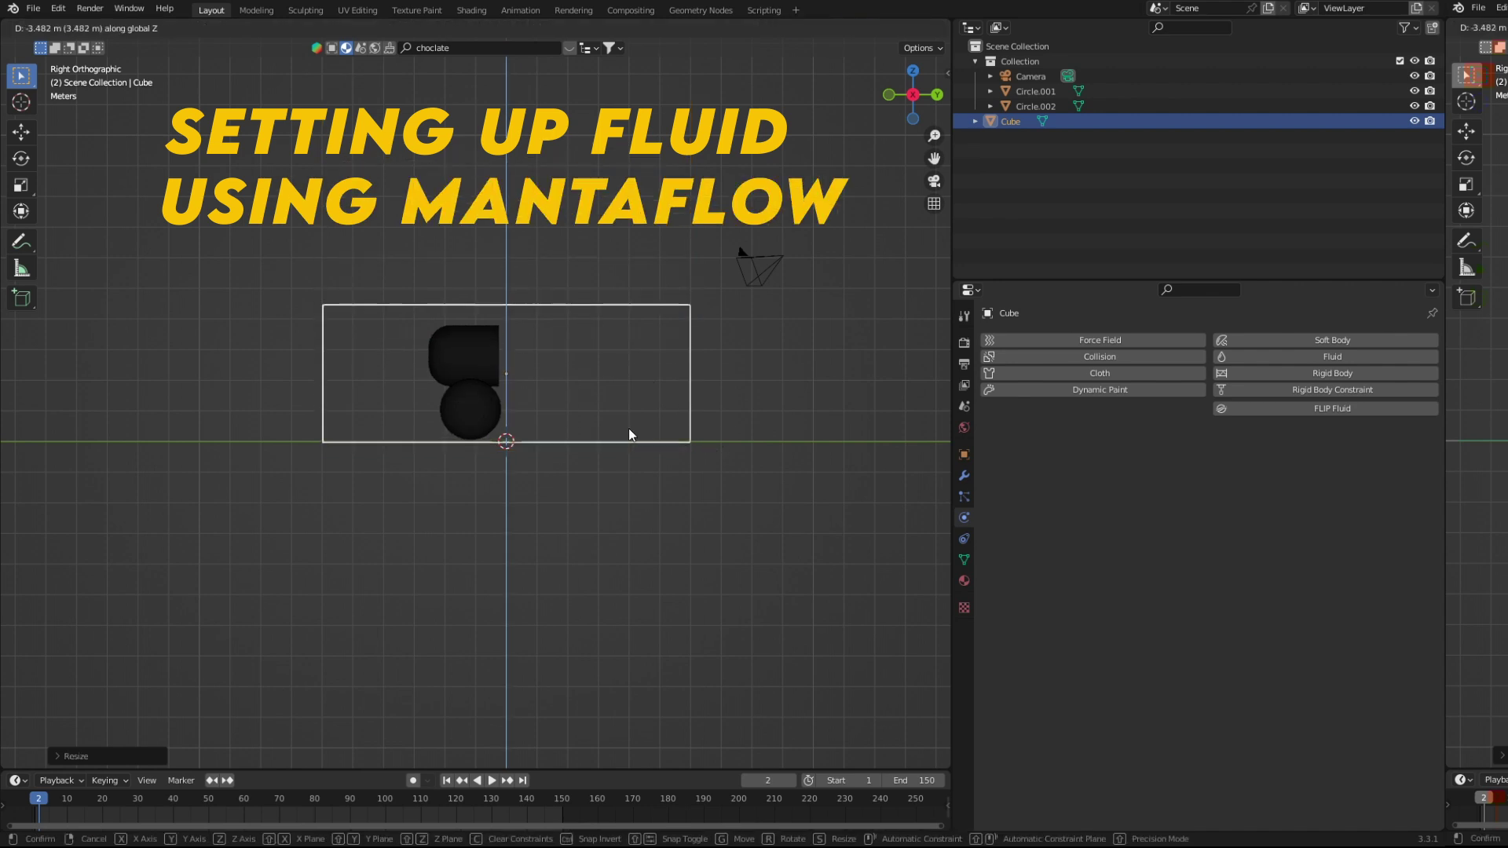
{"action": "left_click", "coordinate": [628, 428]}
{"action": "mouse_move", "coordinate": [628, 428]}
{"action": "middle_mouse_down"}
{"action": "mouse_move", "coordinate": [645, 452]}
{"action": "mouse_move", "coordinate": [620, 462]}
{"action": "middle_mouse_up"}
{"action": "scroll", "coordinate": [620, 462], "scroll_direction": "up", "scroll_amount": 3}
{"action": "scroll", "coordinate": [530, 436], "scroll_direction": "up", "scroll_amount": 3}
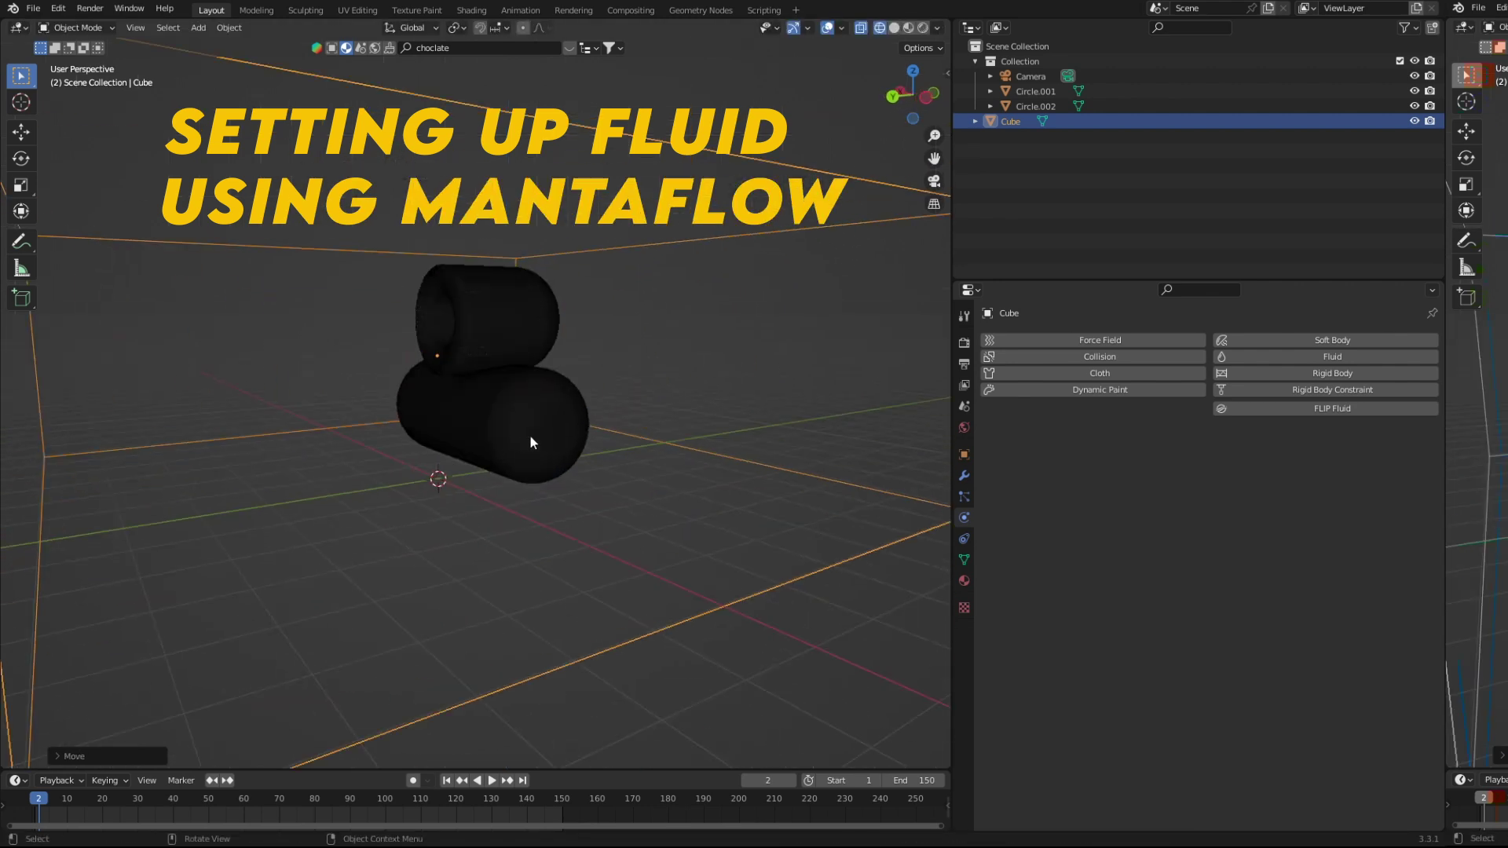
{"action": "right_click", "coordinate": [454, 306], "text": "shift"}
Add a cube at the 3D cursor and shrink it to a tiny size.
{"action": "key", "text": "shift+a"}
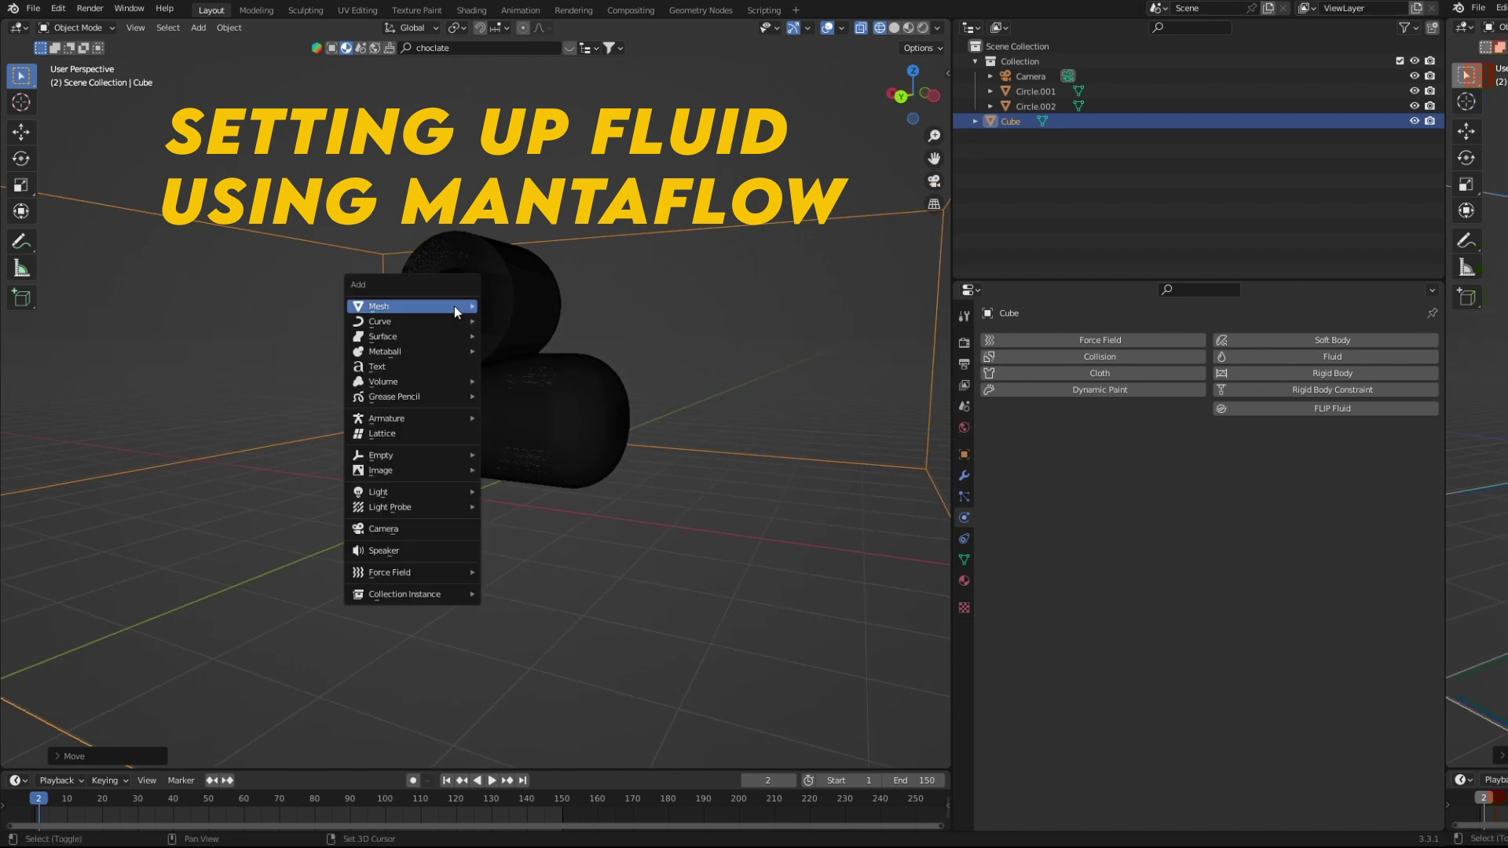
{"action": "left_click", "coordinate": [550, 324]}
{"action": "key", "text": "s"}
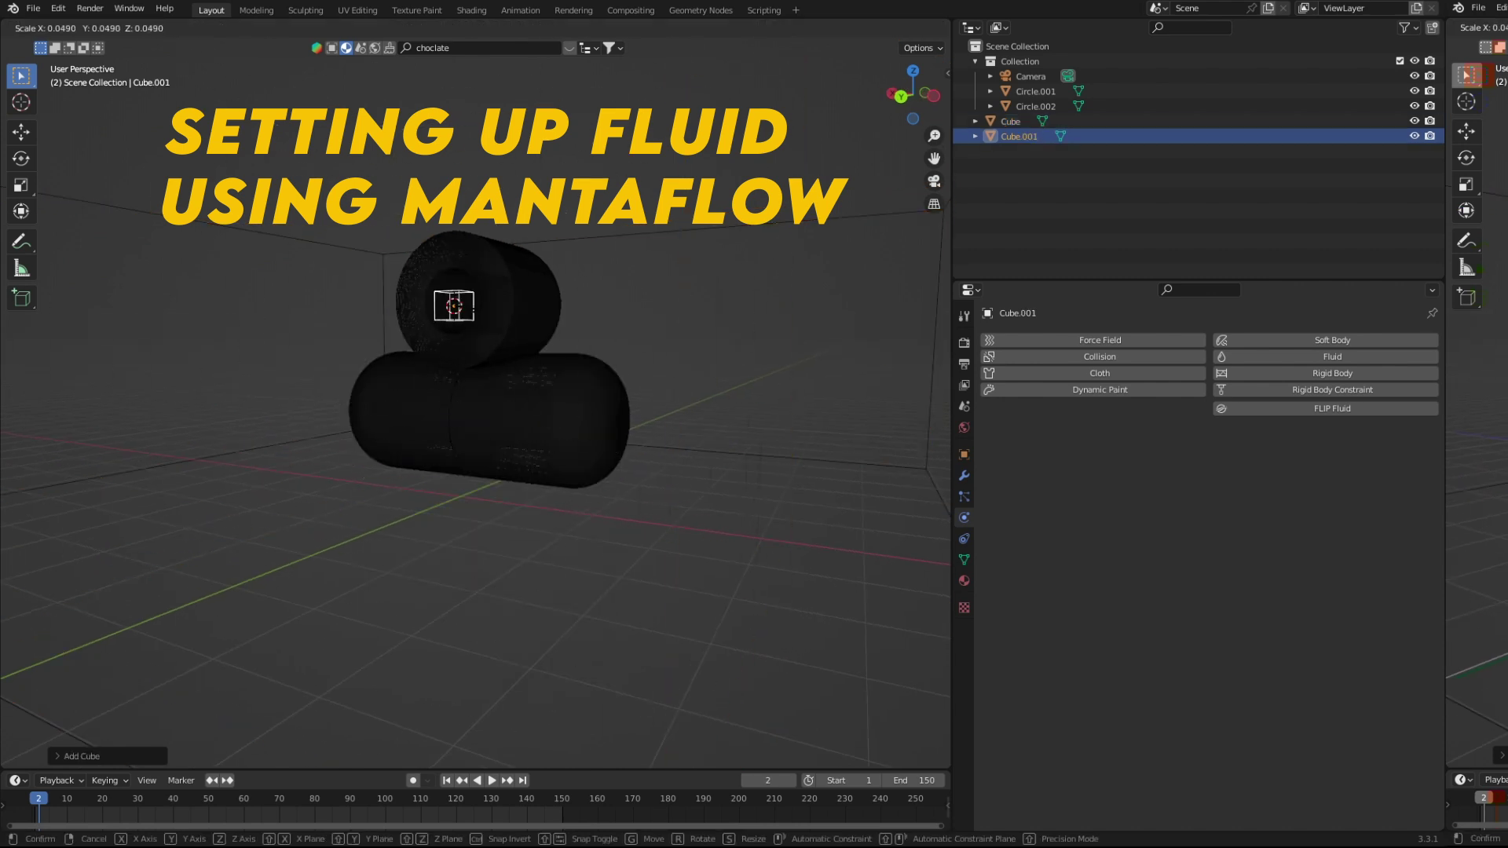
{"action": "left_click", "coordinate": [466, 314]}
{"action": "scroll", "coordinate": [467, 314], "scroll_direction": "up", "scroll_amount": 1}
{"action": "key", "text": "ctrl+z"}
{"action": "middle_click_drag", "start_coordinate": [465, 308], "coordinate": [545, 343]}
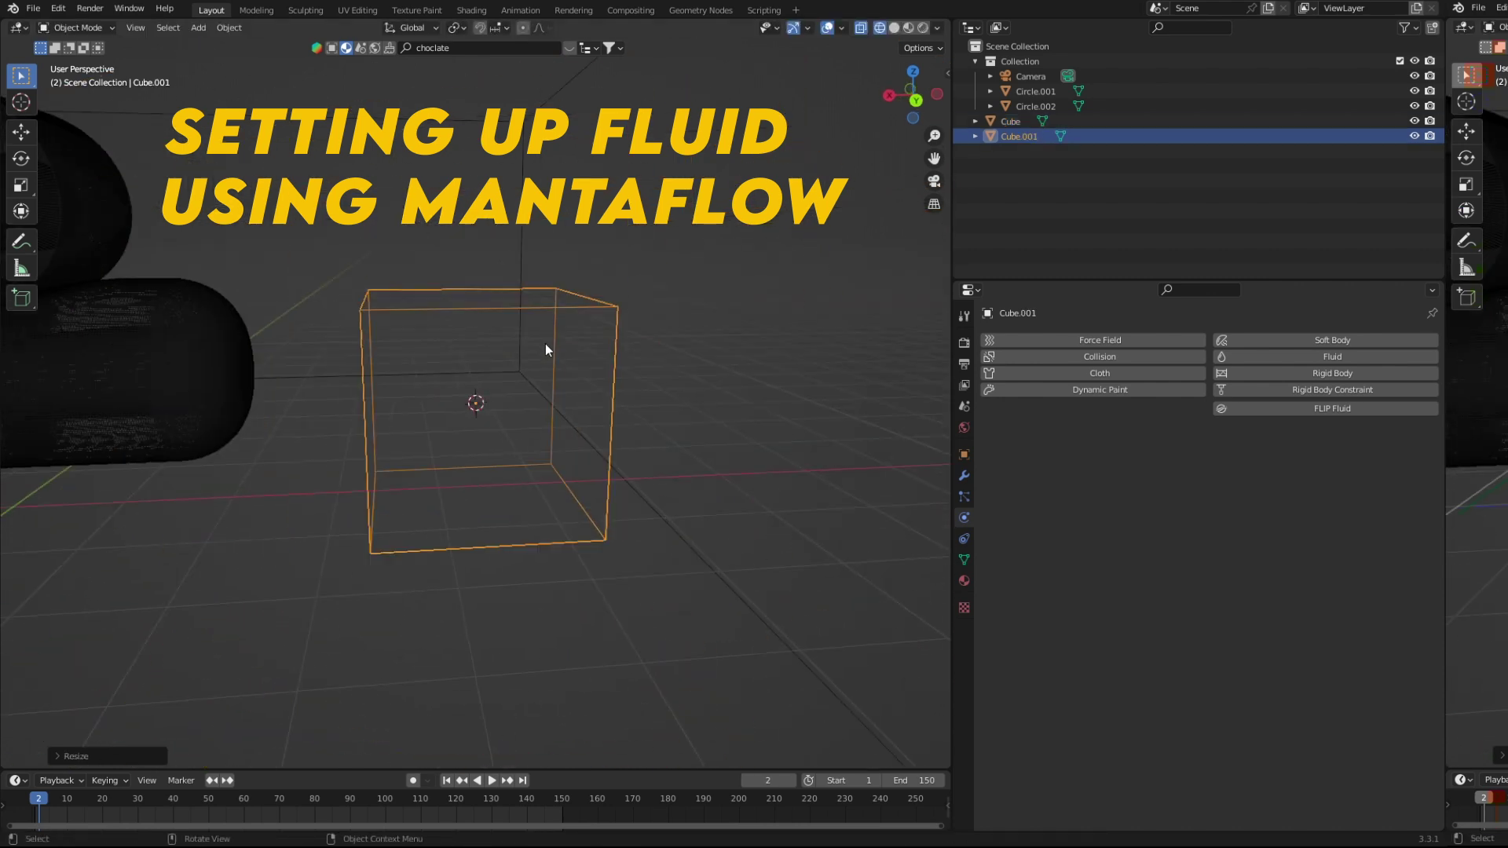
{"action": "key", "text": "s"}
{"action": "left_click", "coordinate": [558, 403]}
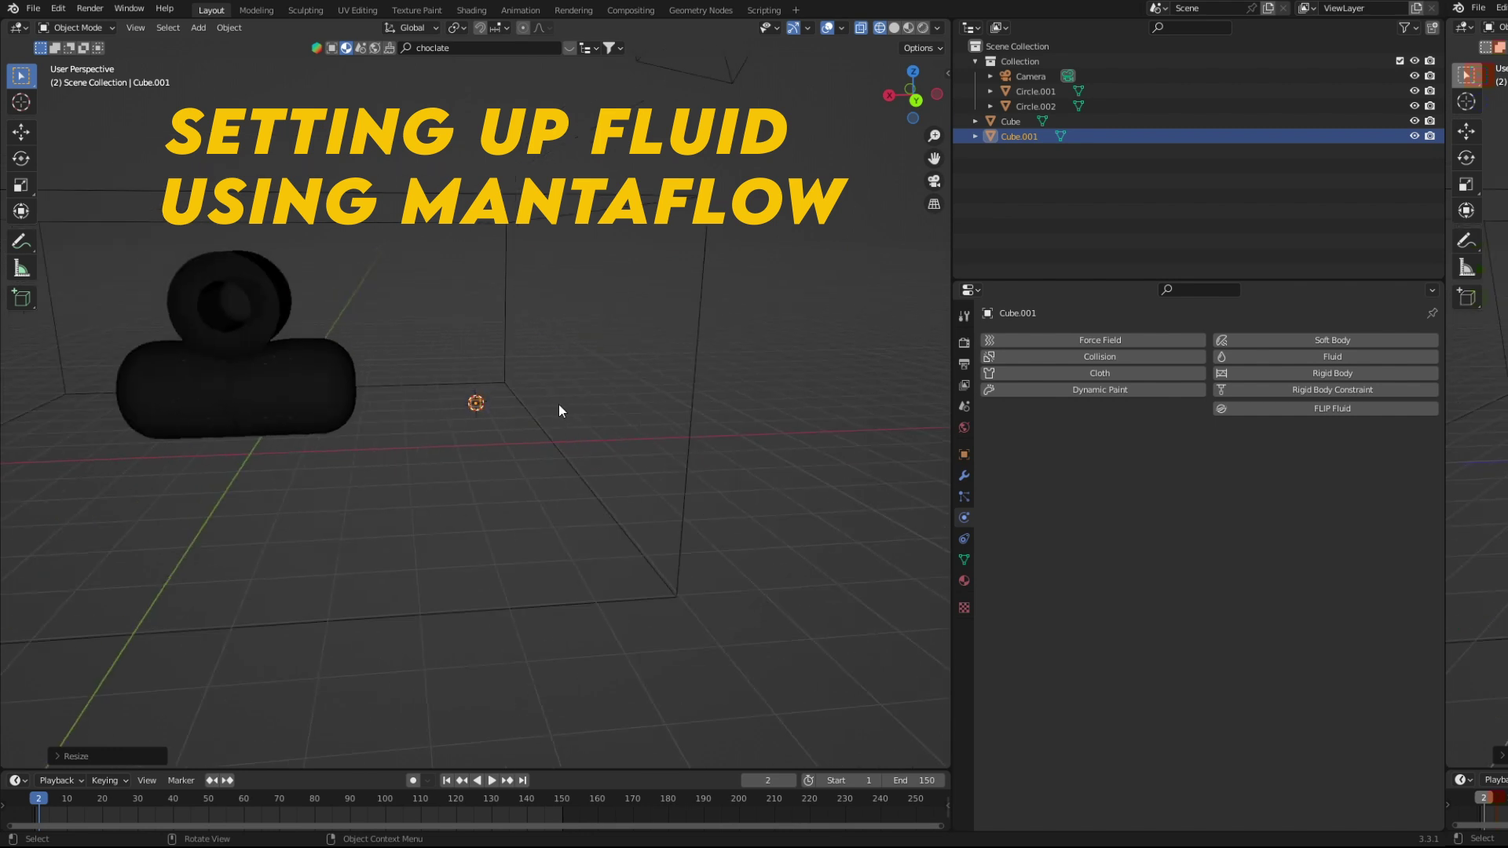
Snap the 3D cursor to the hollow tube's centre.
{"action": "left_click", "coordinate": [222, 324]}
{"action": "right_click", "coordinate": [223, 328], "text": "shift"}
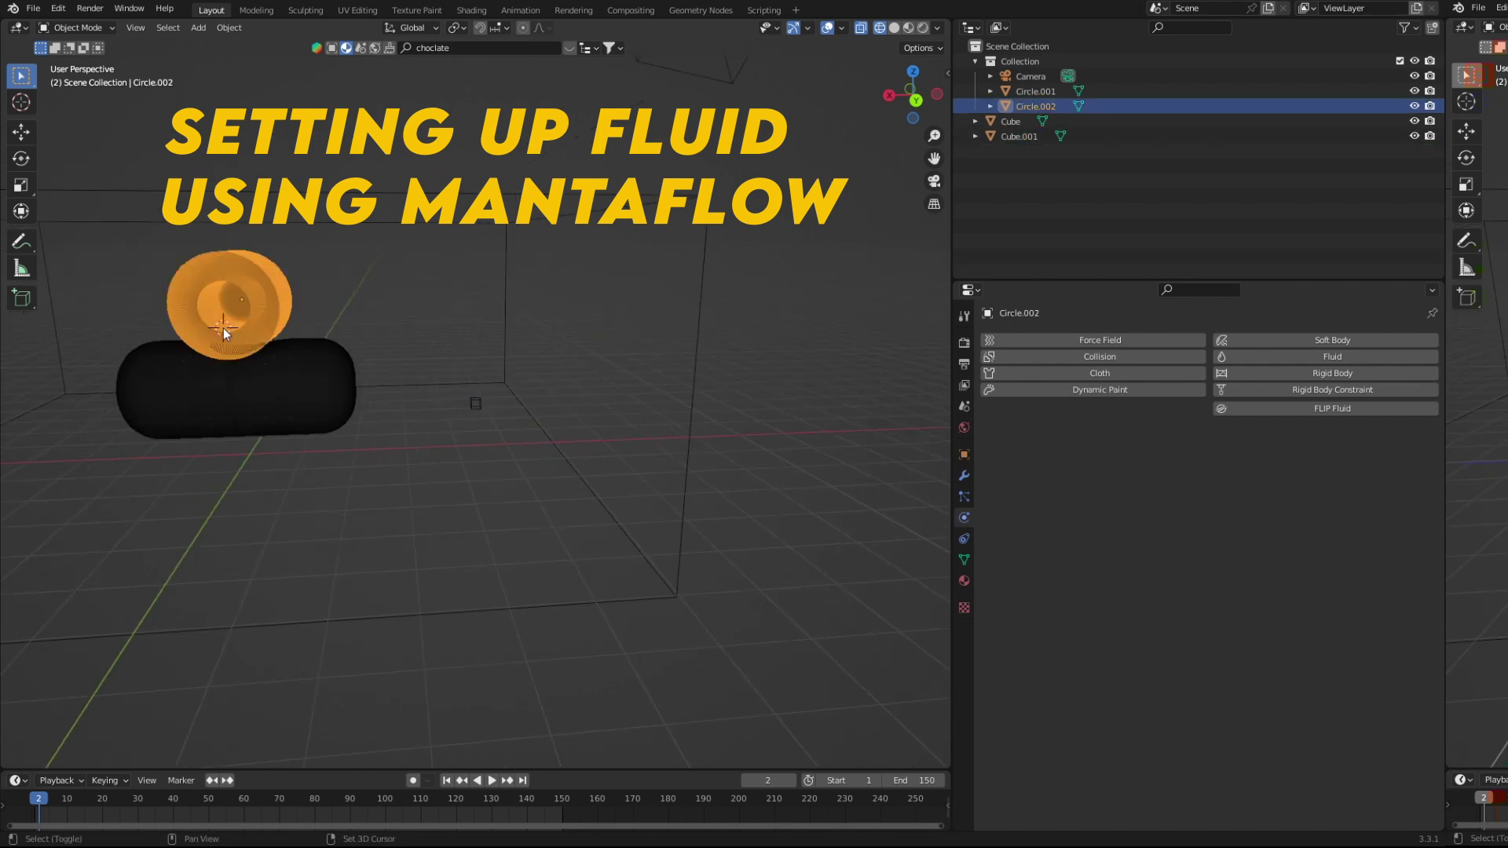
{"action": "key", "text": "shift+s"}
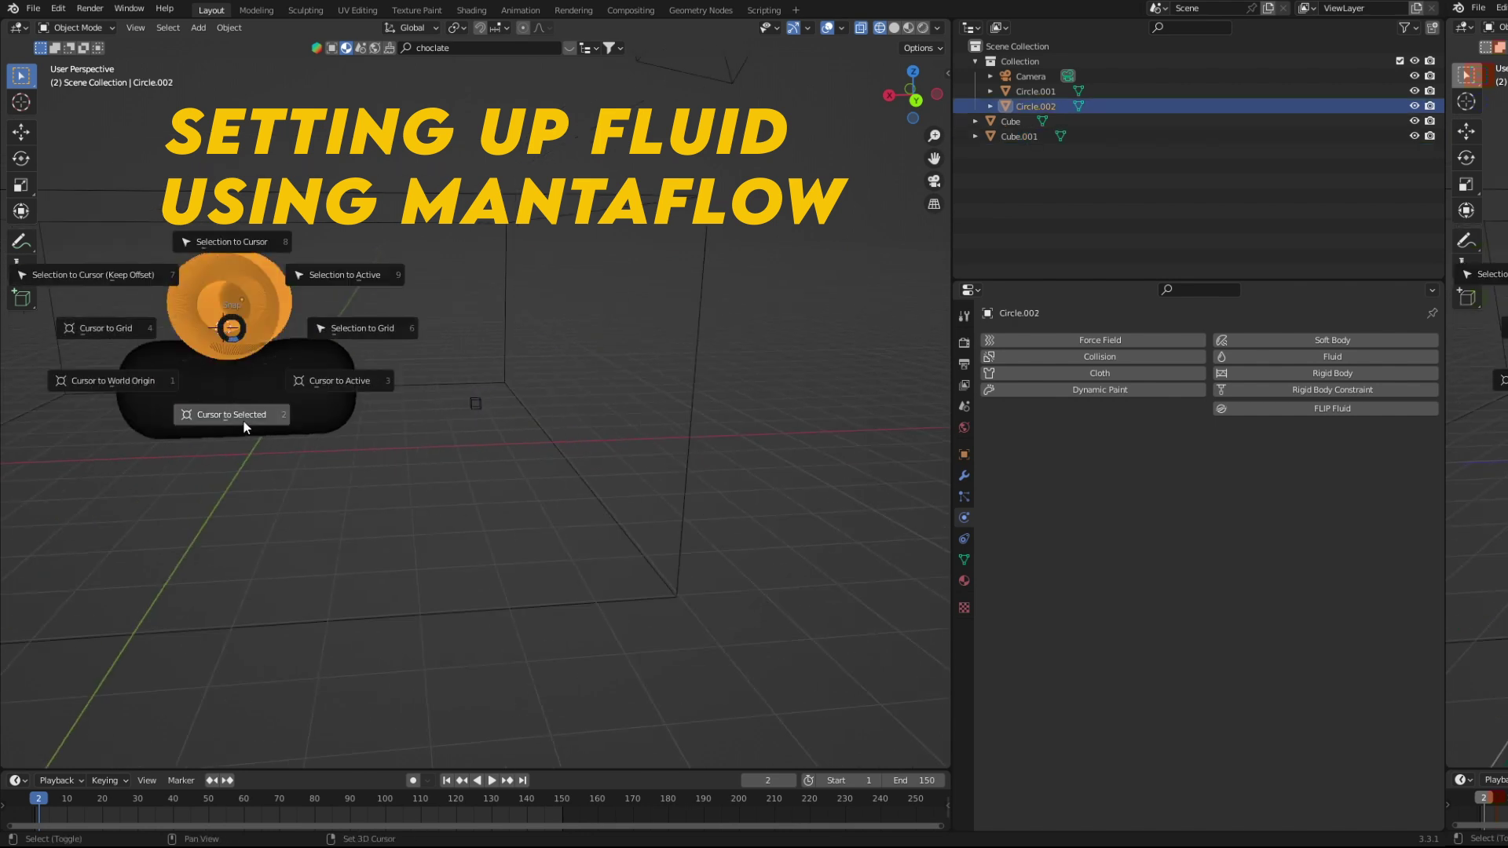
{"action": "left_click", "coordinate": [243, 423]}
{"action": "key", "text": "Tab"}
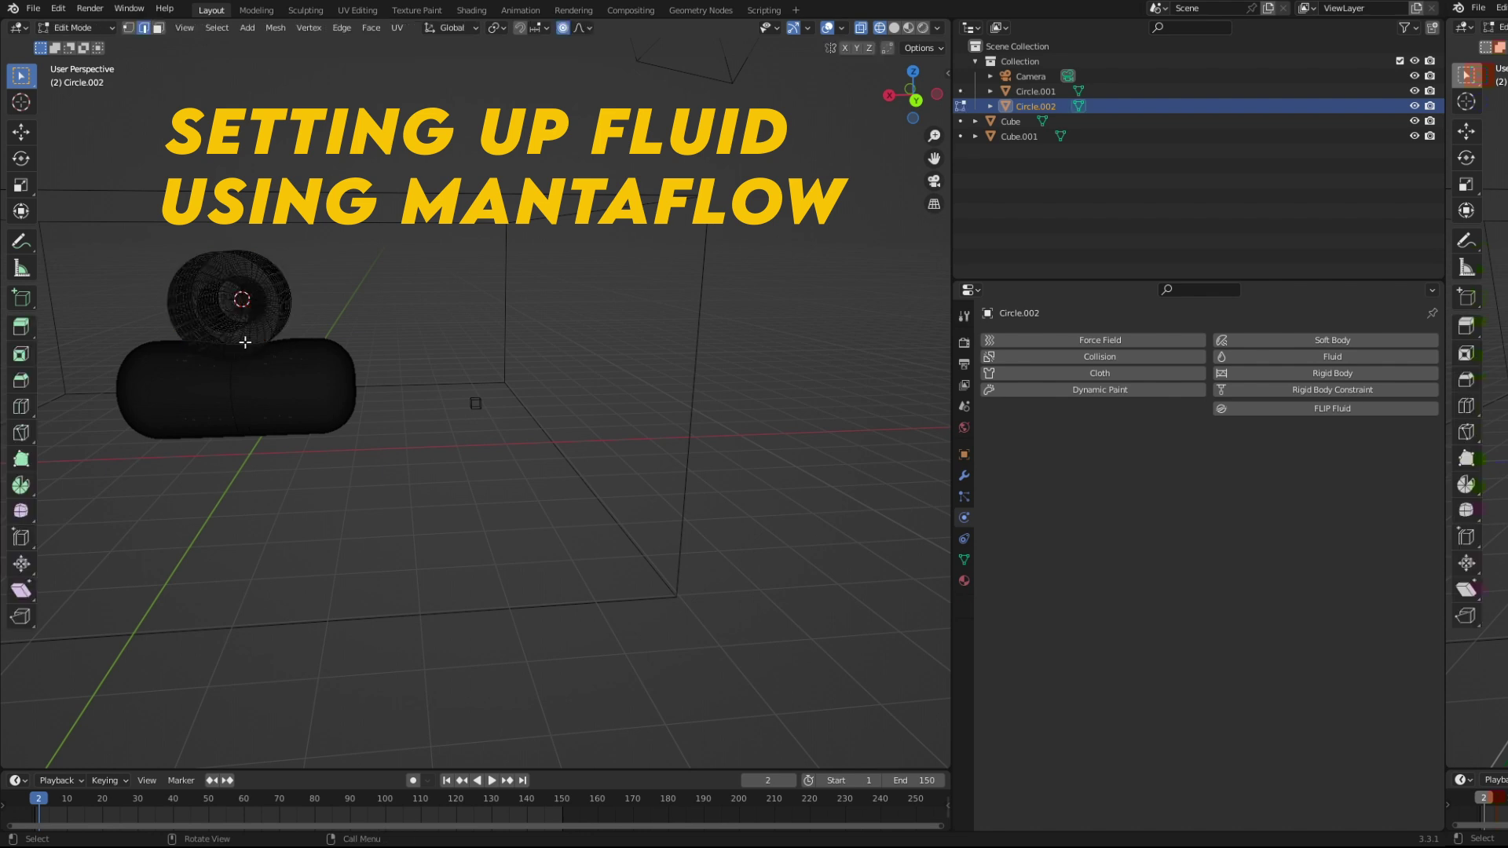
{"action": "right_click", "coordinate": [242, 322]}
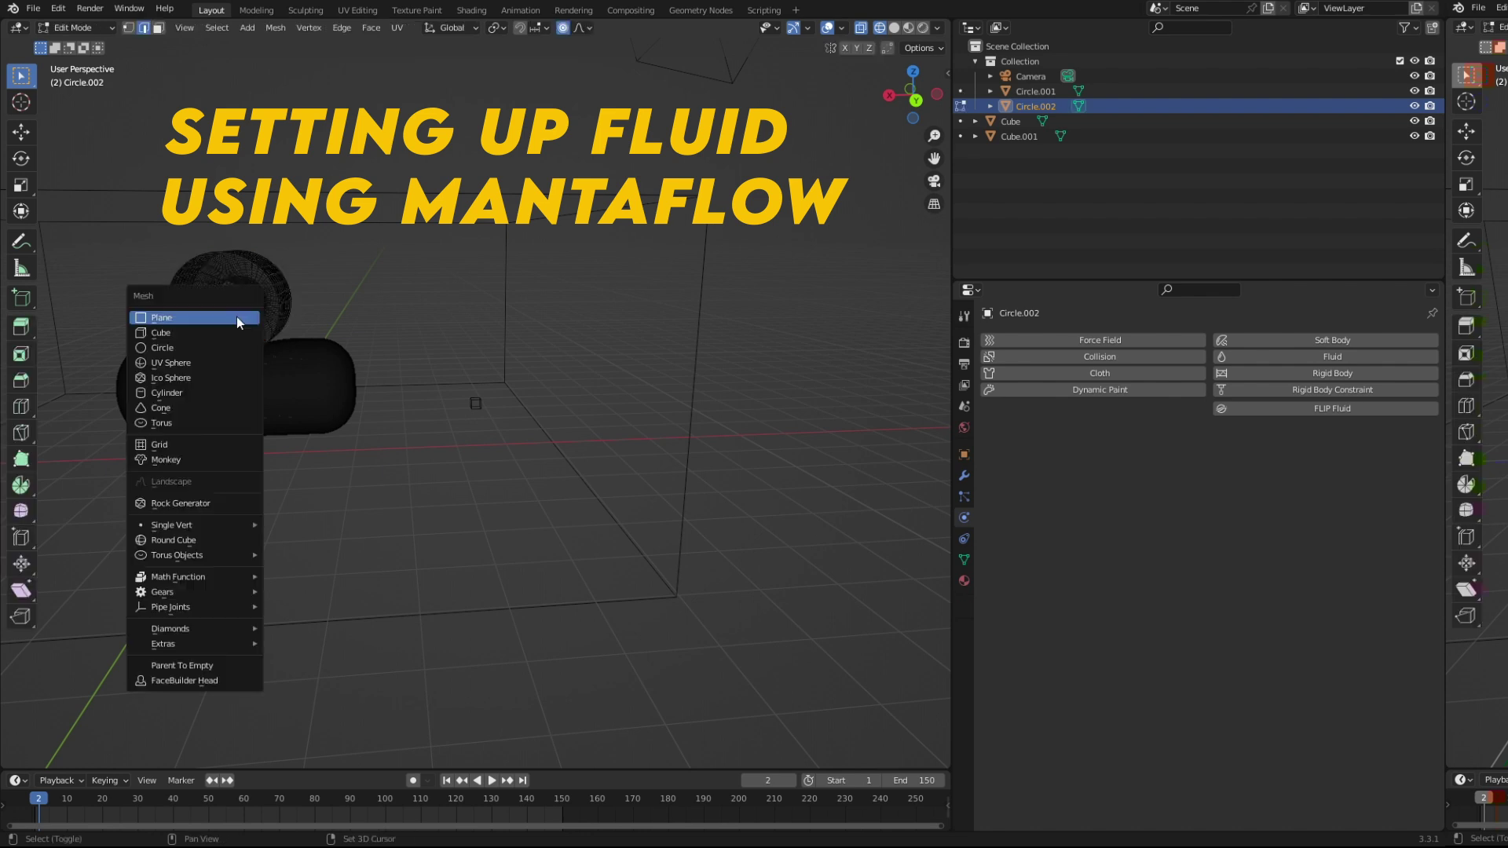
{"action": "key", "text": "Tab"}
Snap the small cube to the tube's centre and resize its mesh in Edit Mode.
{"action": "left_click", "coordinate": [484, 404]}
{"action": "key", "text": "shift+s"}
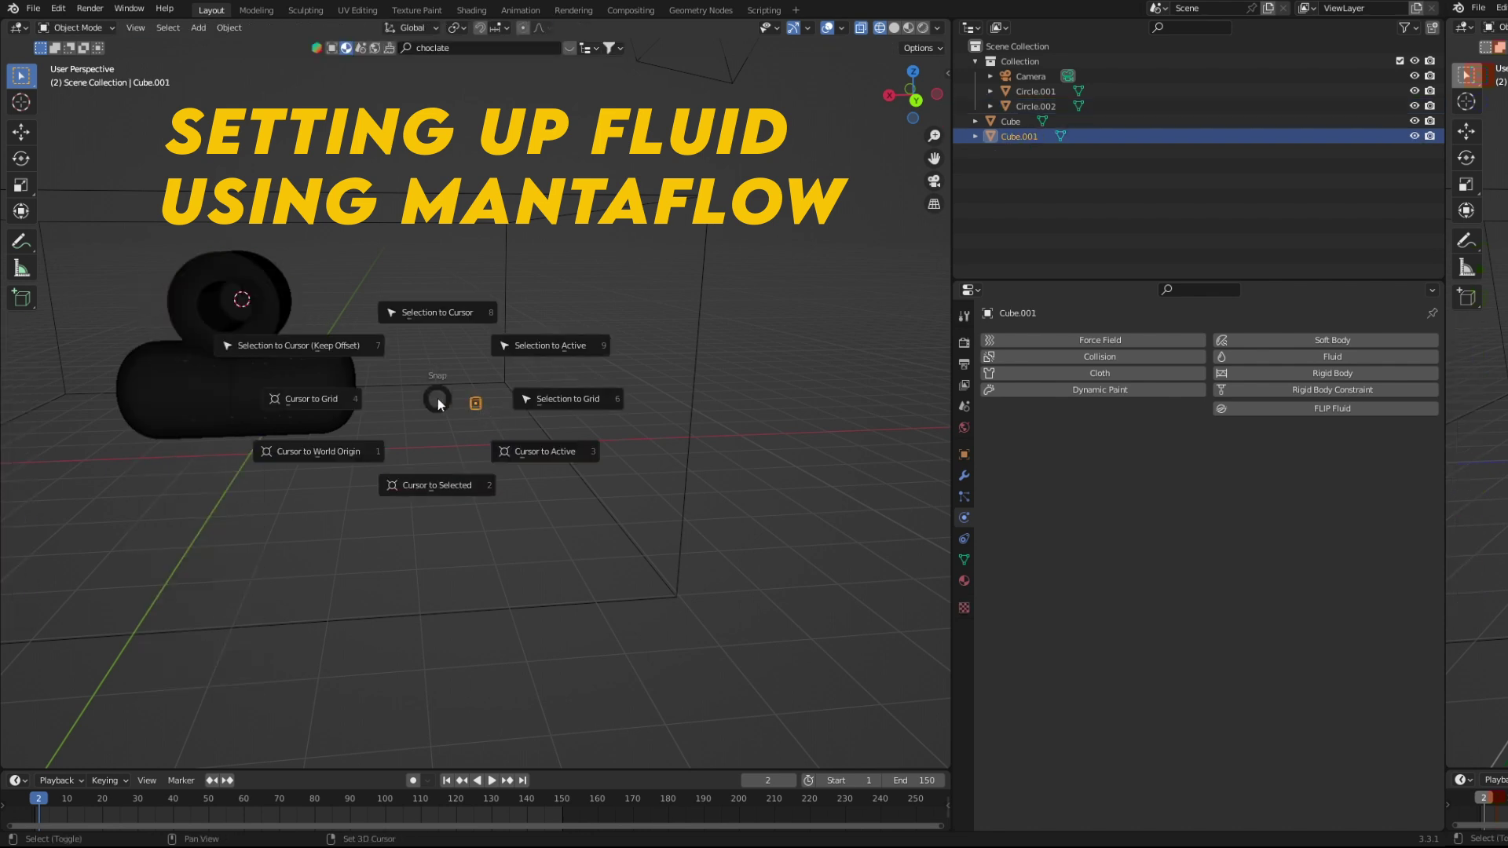
{"action": "left_click", "coordinate": [468, 316]}
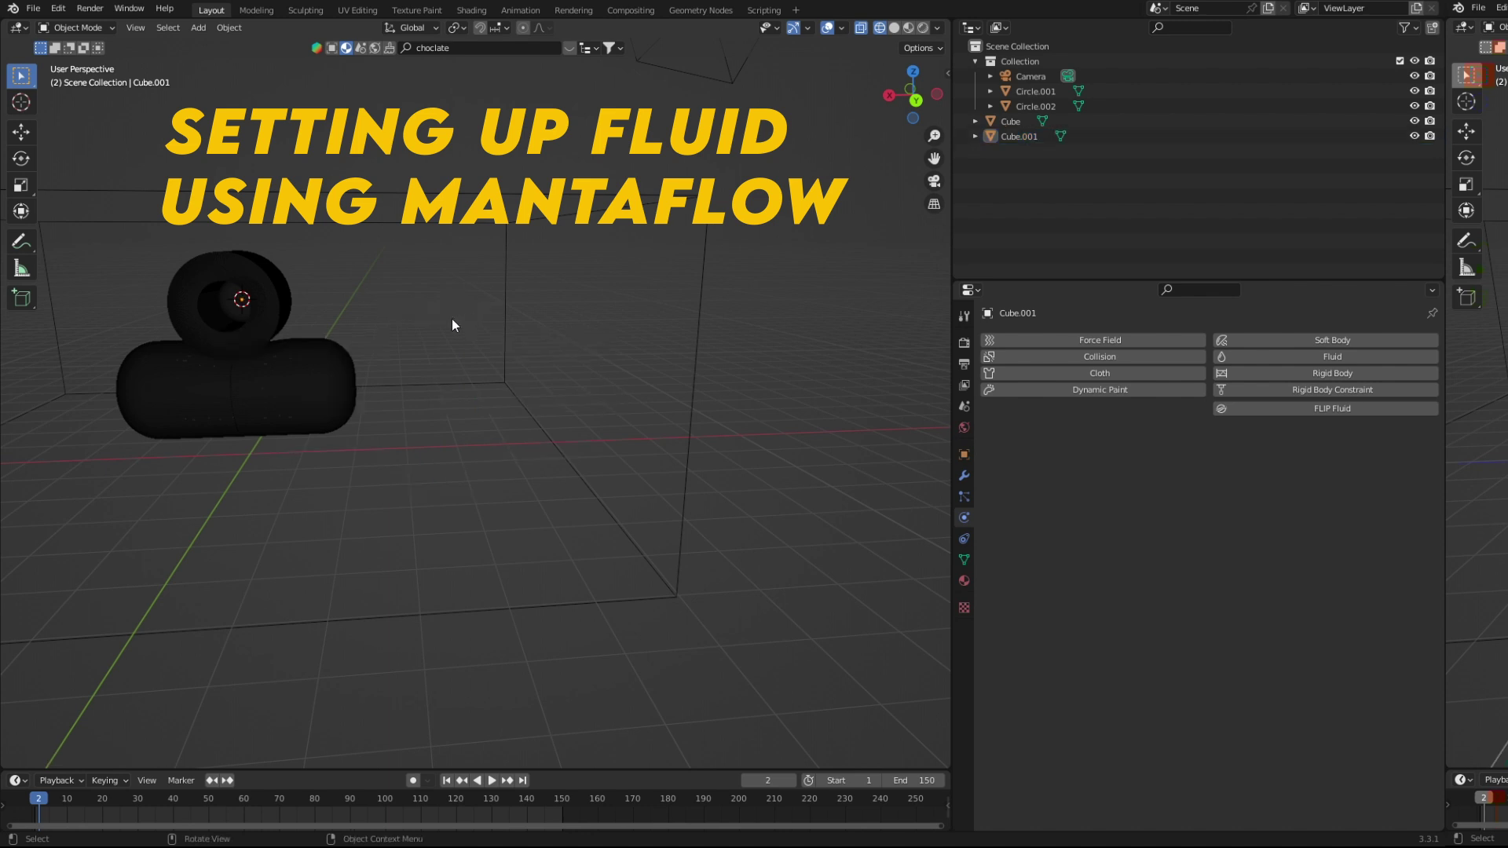
{"action": "key", "text": "Tab"}
{"action": "middle_click_drag", "start_coordinate": [311, 345], "coordinate": [377, 328]}
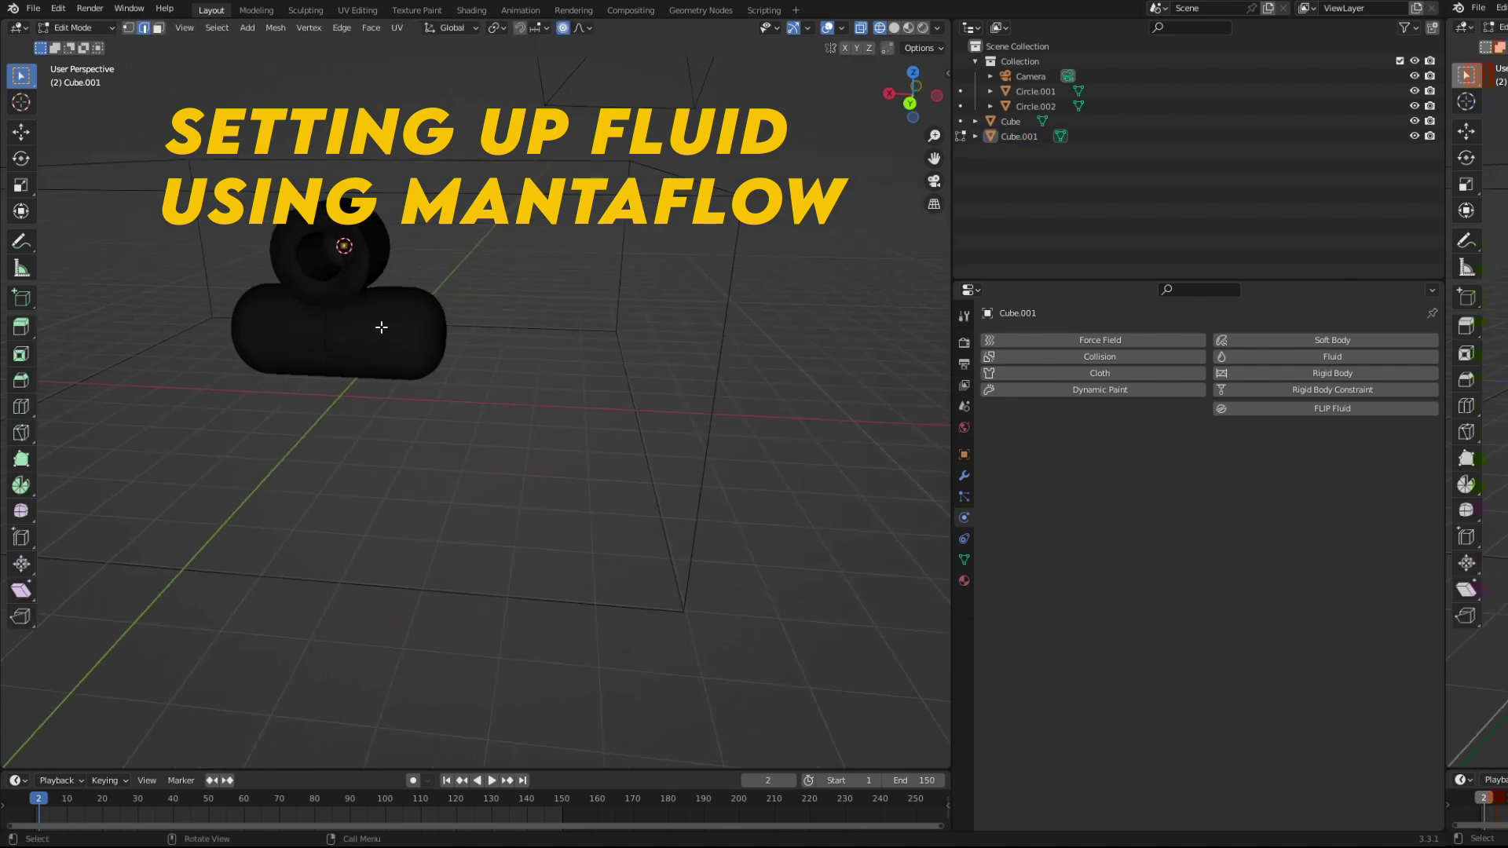
{"action": "key", "text": "s"}
{"action": "left_click", "coordinate": [412, 330]}
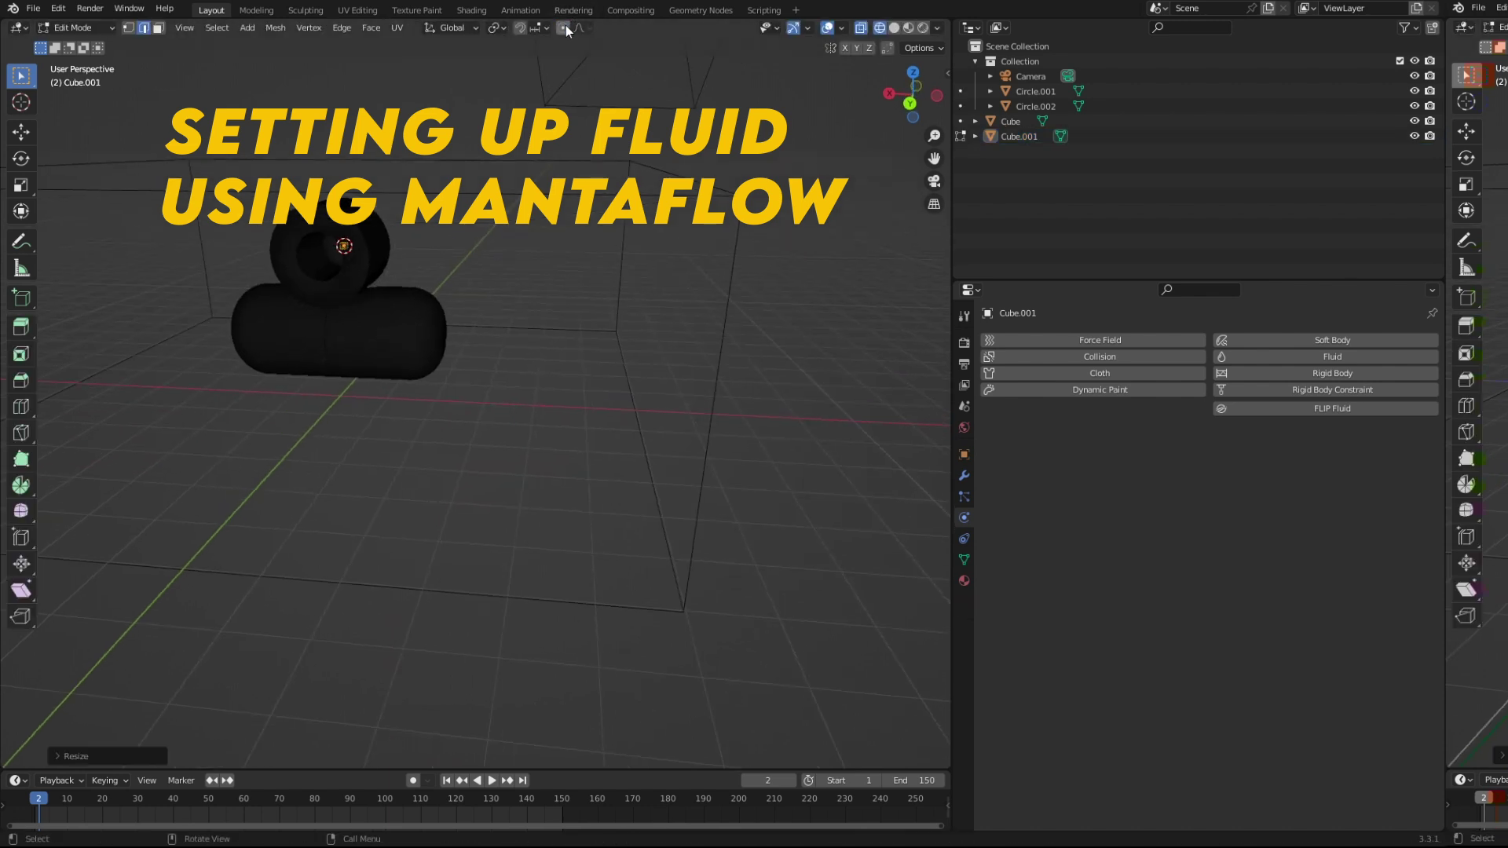
{"action": "key", "text": "s"}
{"action": "left_click", "coordinate": [347, 333]}
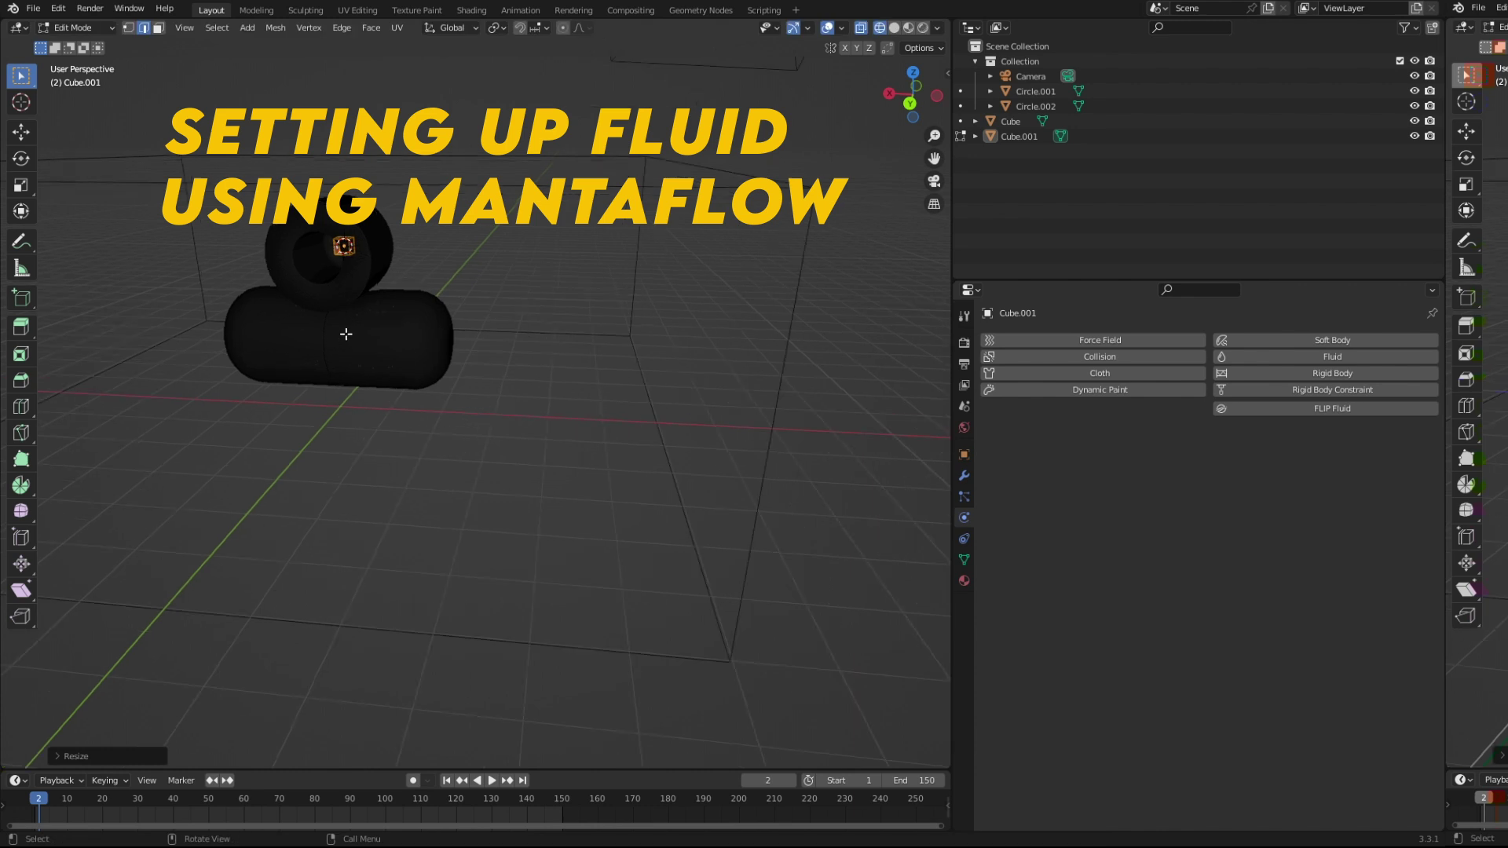
Zoom onto the small cube and enlarge it, cancelling a stray vertex move.
{"action": "key", "text": "KP_Decimal"}
{"action": "scroll", "coordinate": [500, 339], "scroll_direction": "down", "scroll_amount": 8}
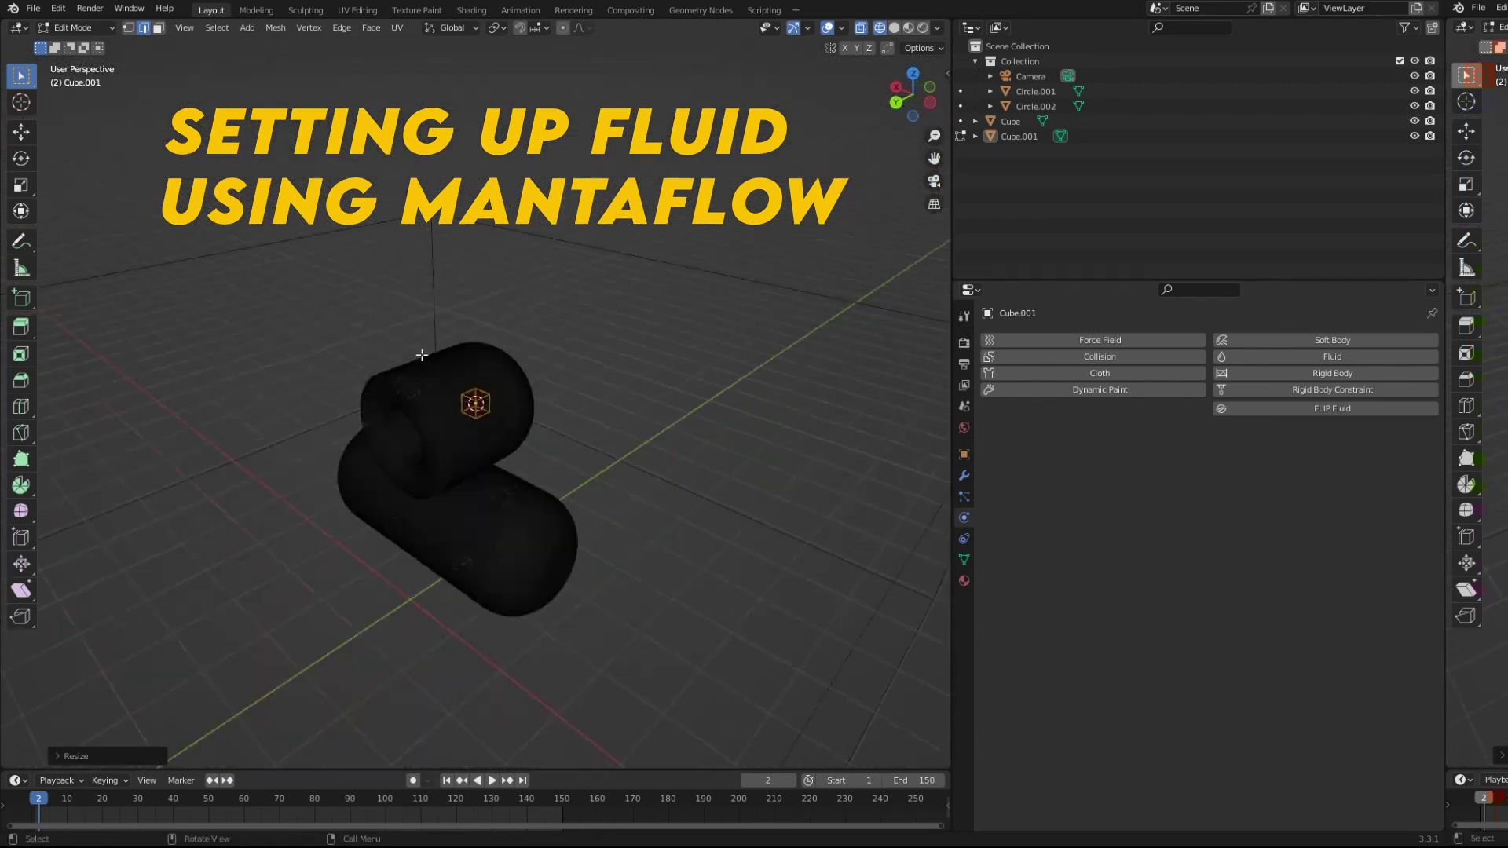
{"action": "key", "text": "s"}
{"action": "left_click", "coordinate": [599, 391]}
{"action": "key", "text": "g"}
{"action": "key", "text": "g"}
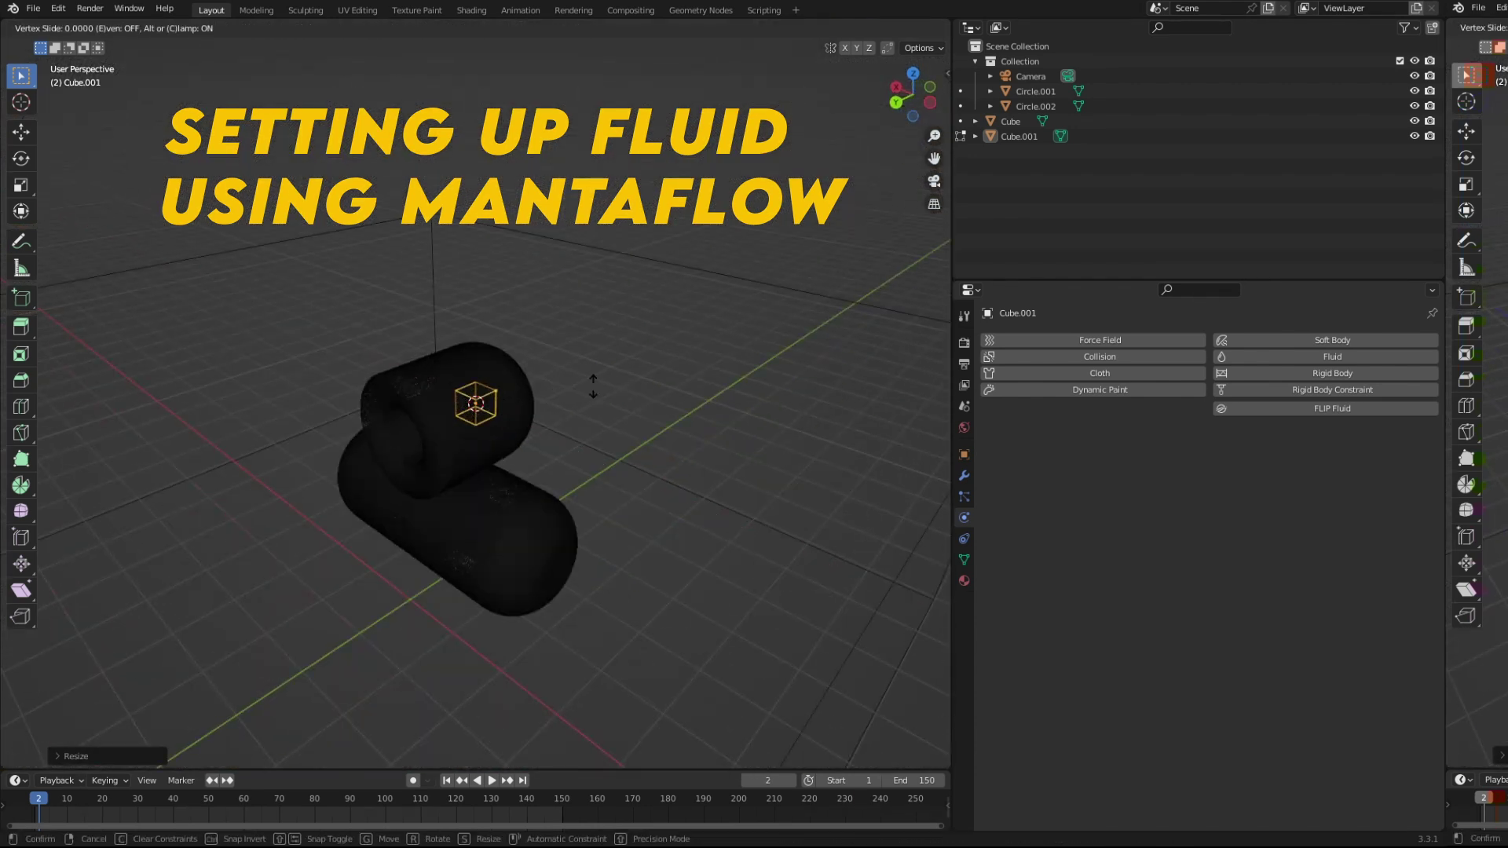
{"action": "right_click", "coordinate": [574, 409]}
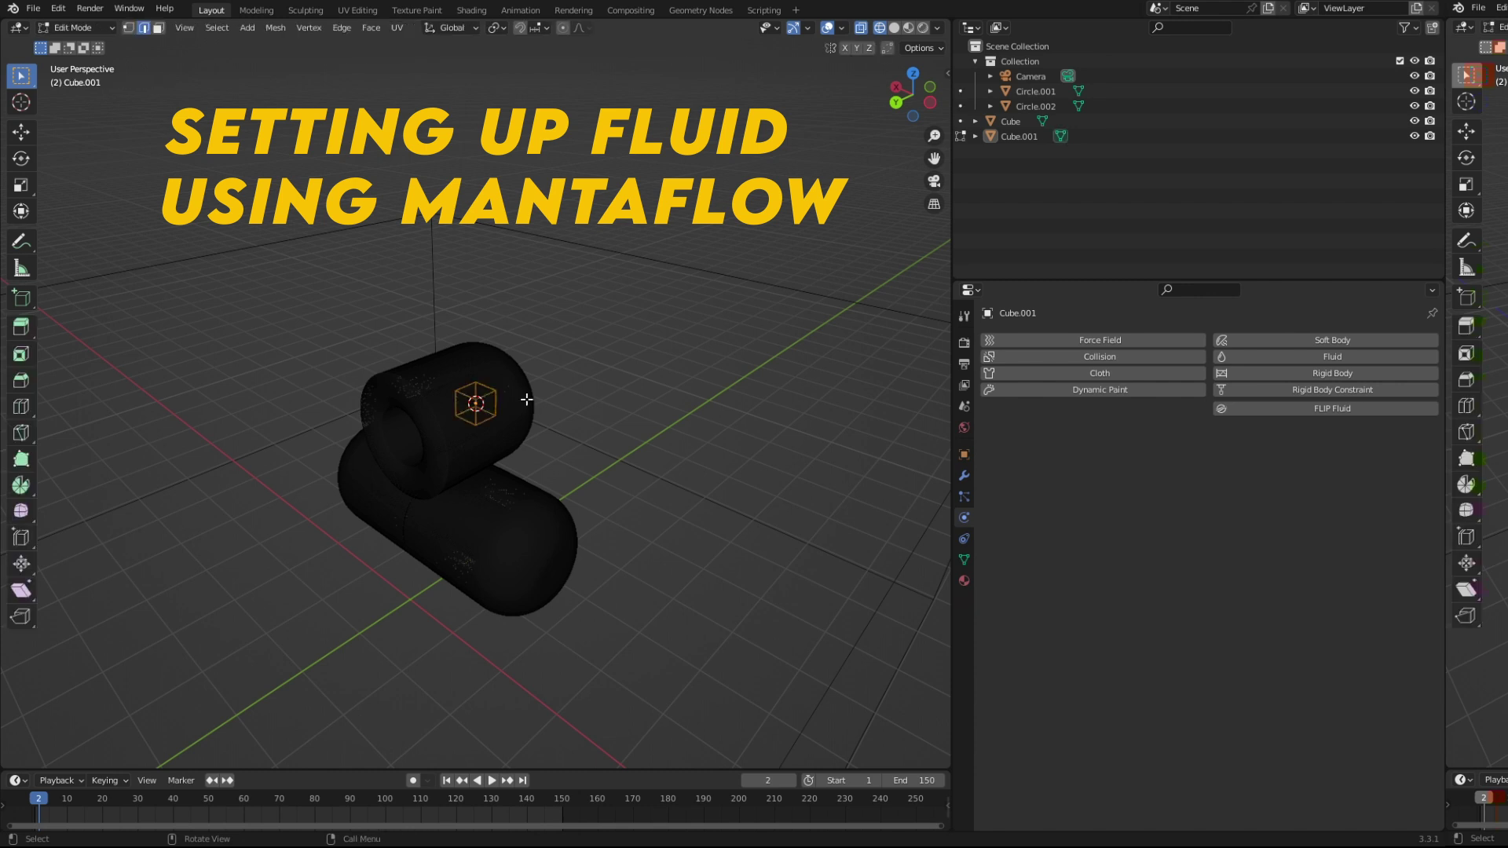
Select Cube.001 and move it along X into Circle.002's opening.
{"action": "key", "text": "Tab"}
{"action": "left_click", "coordinate": [492, 407]}
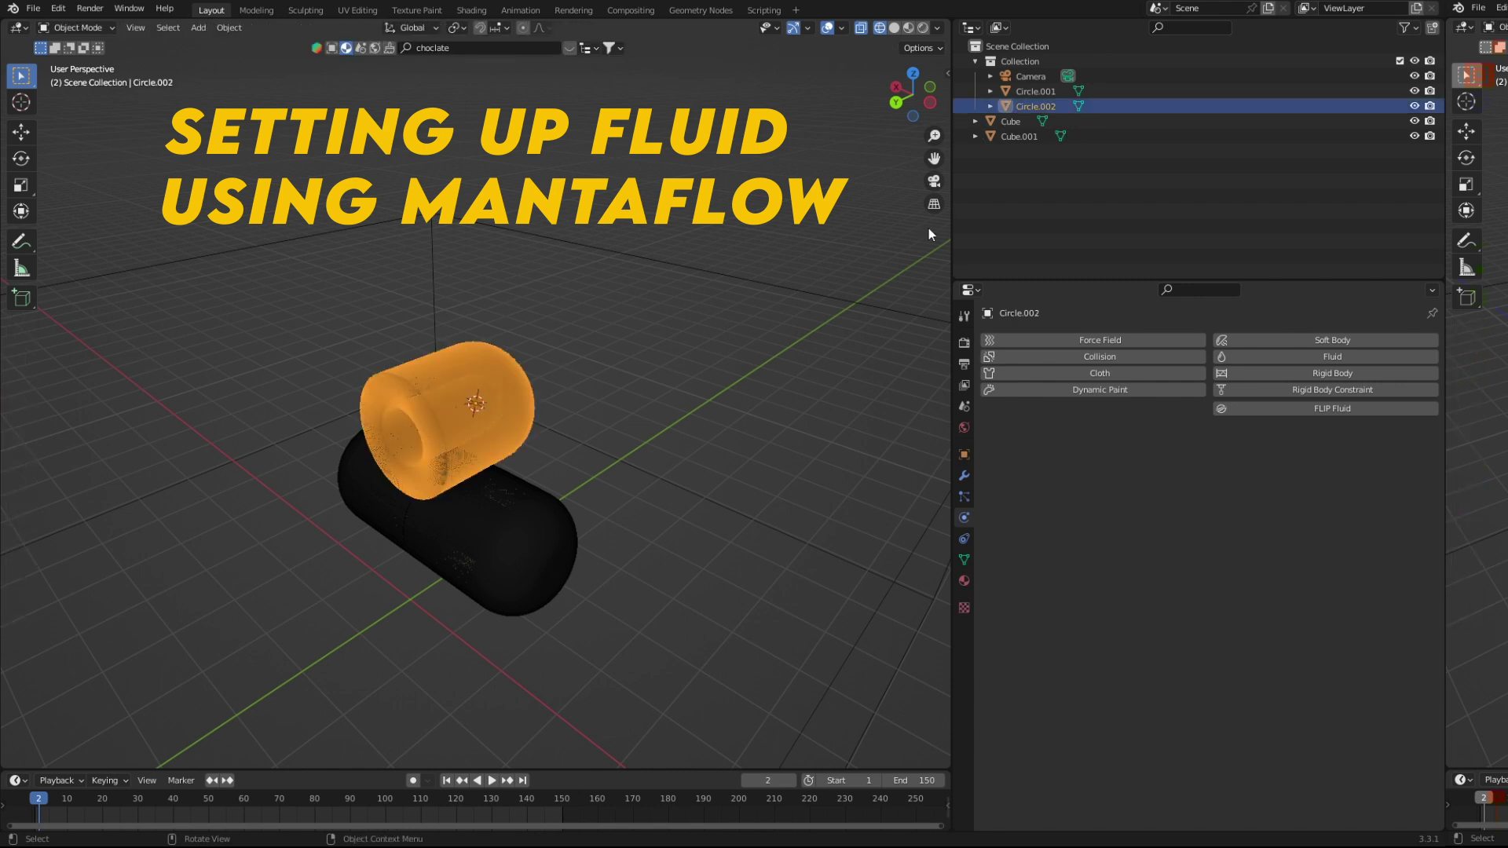
{"action": "left_click", "coordinate": [1011, 121]}
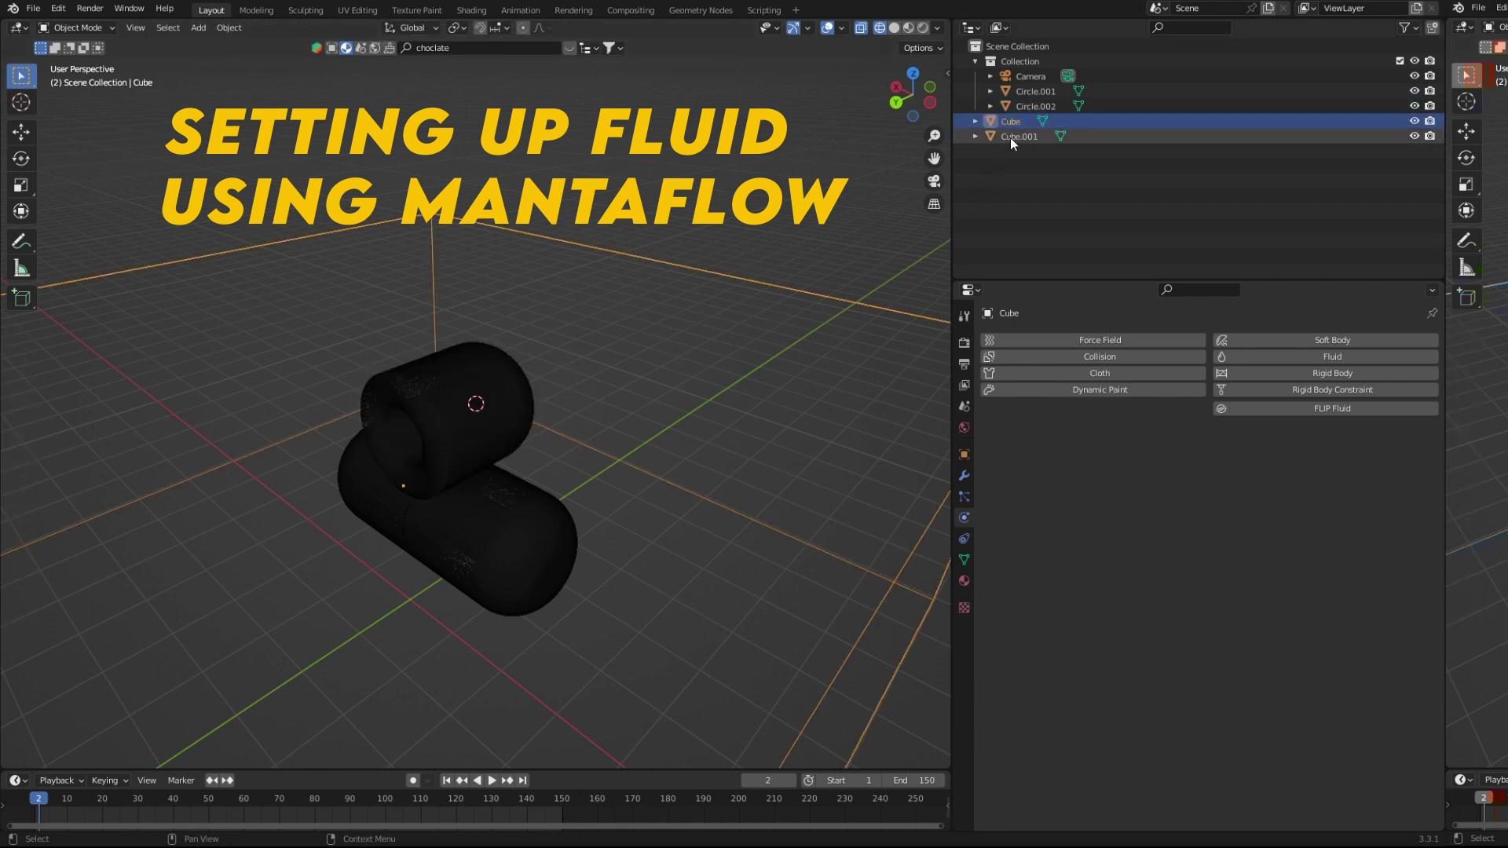
{"action": "left_click", "coordinate": [1010, 139]}
{"action": "scroll", "coordinate": [551, 380], "scroll_direction": "up", "scroll_amount": 3}
{"action": "scroll", "coordinate": [551, 380], "scroll_direction": "up", "scroll_amount": 3}
{"action": "key", "text": "g"}
{"action": "key", "text": "x"}
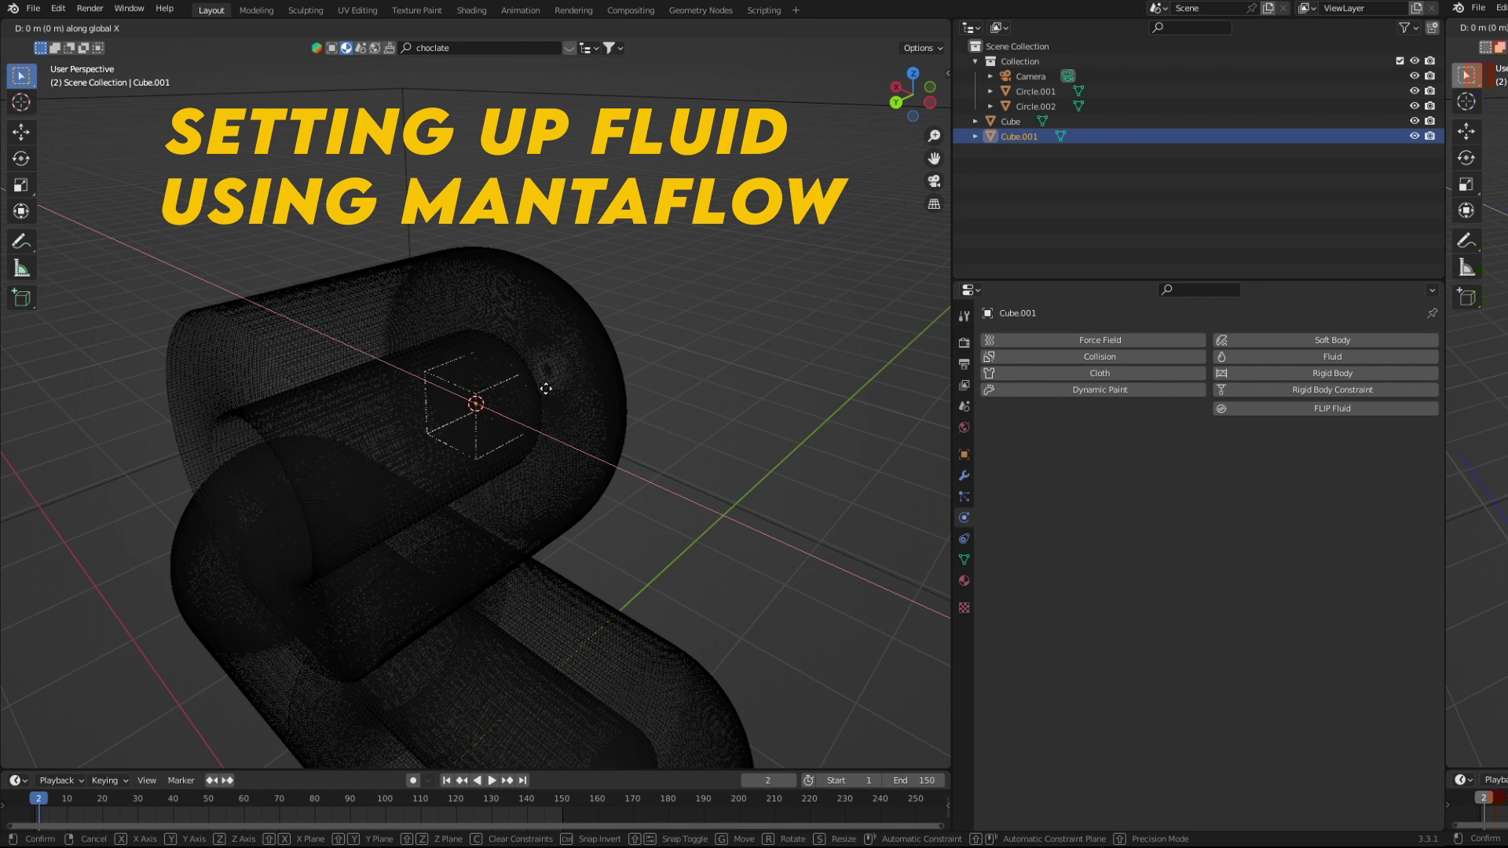
{"action": "left_click", "coordinate": [369, 464]}
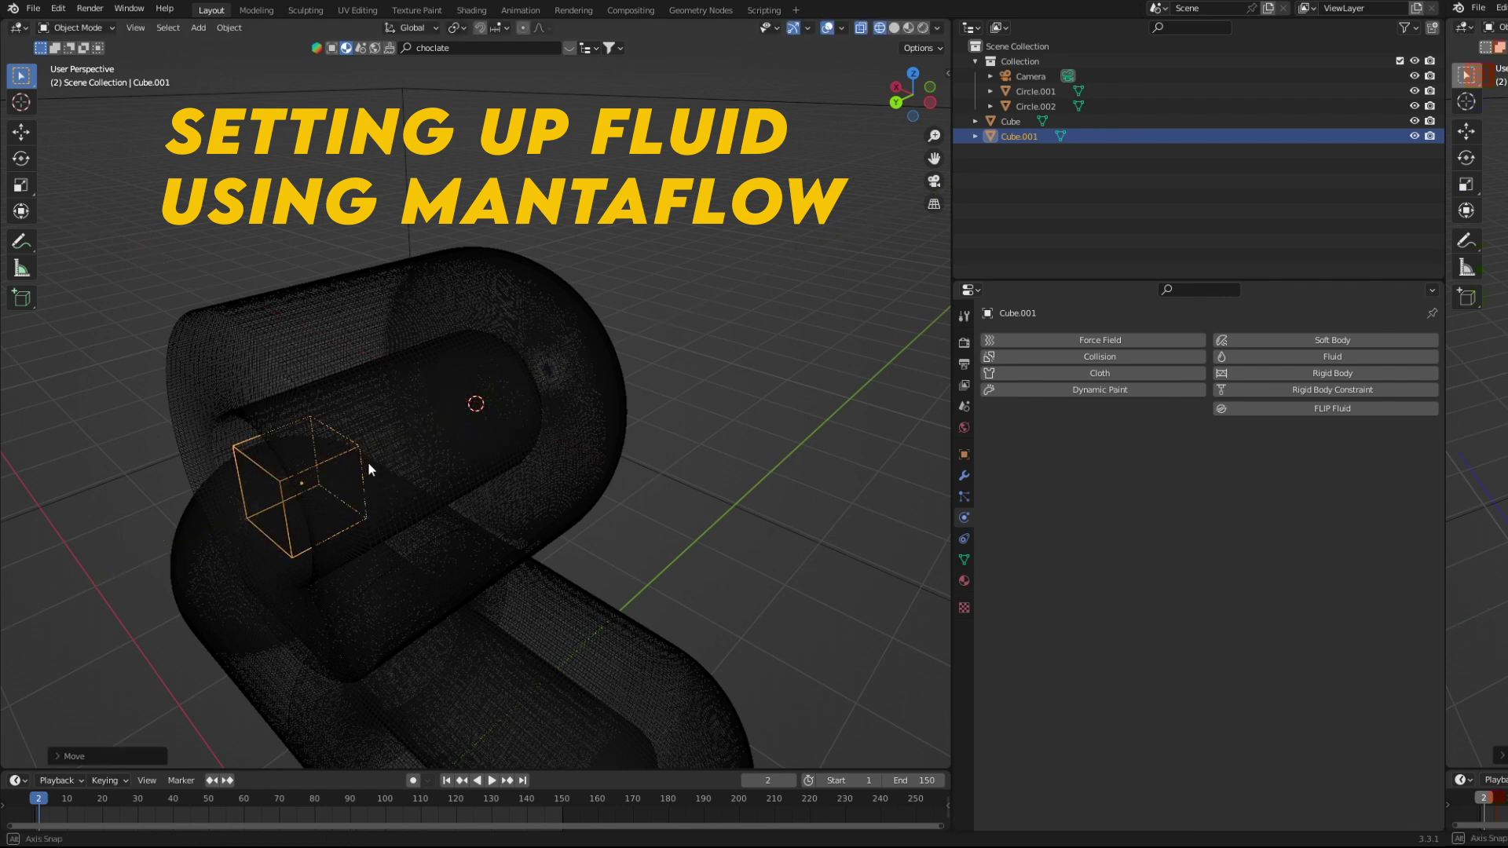
Check alignment in front view with solid shading and scale Cube.001 up slightly.
{"action": "middle_click_drag", "start_coordinate": [368, 462], "coordinate": [545, 421]}
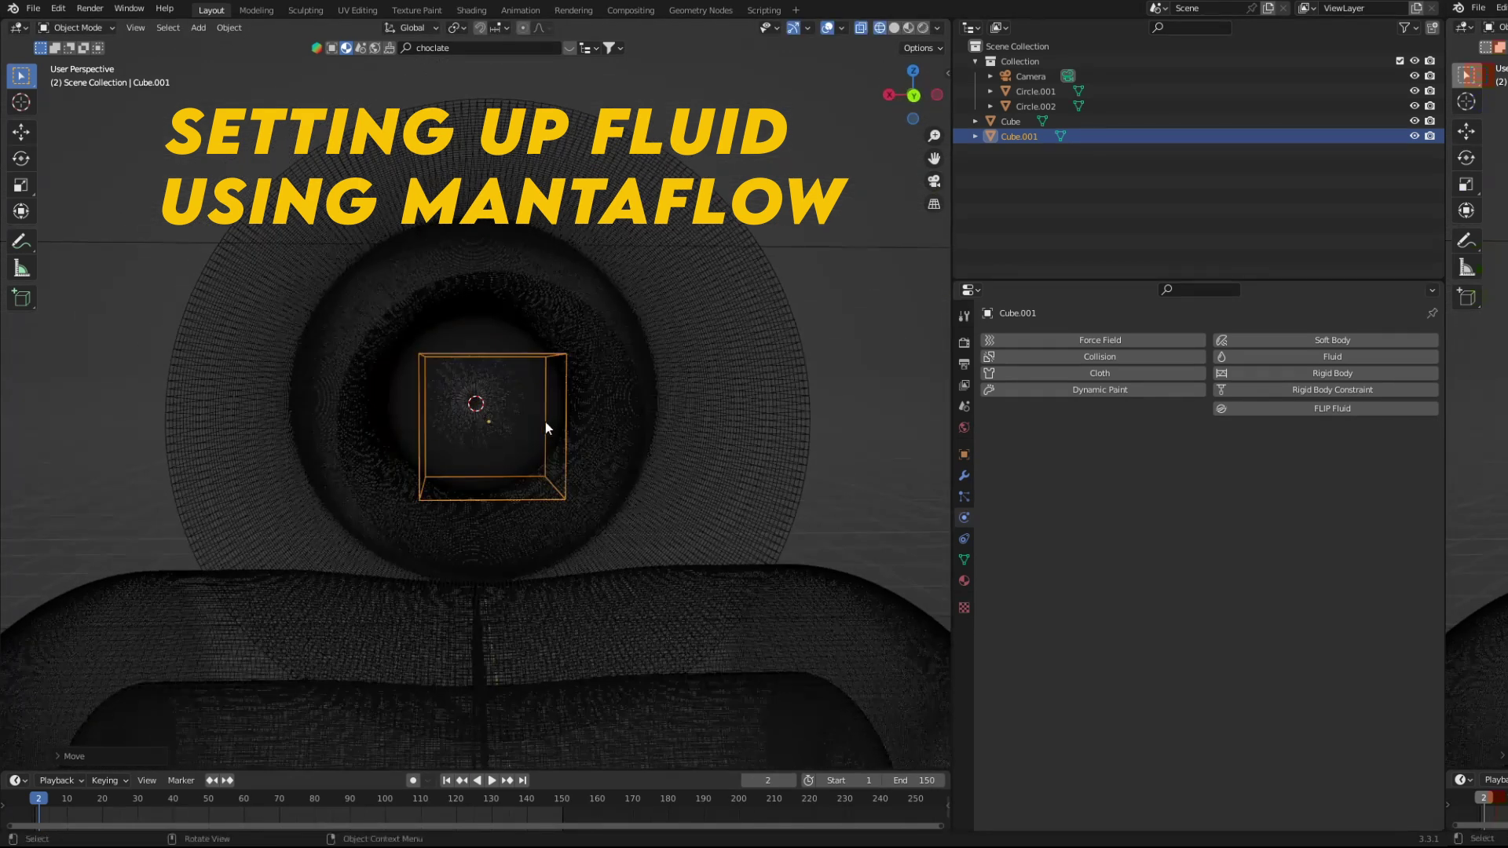
{"action": "scroll", "coordinate": [545, 422], "scroll_direction": "down", "scroll_amount": 3}
{"action": "key", "text": "KP_7"}
{"action": "key", "text": "KP_1"}
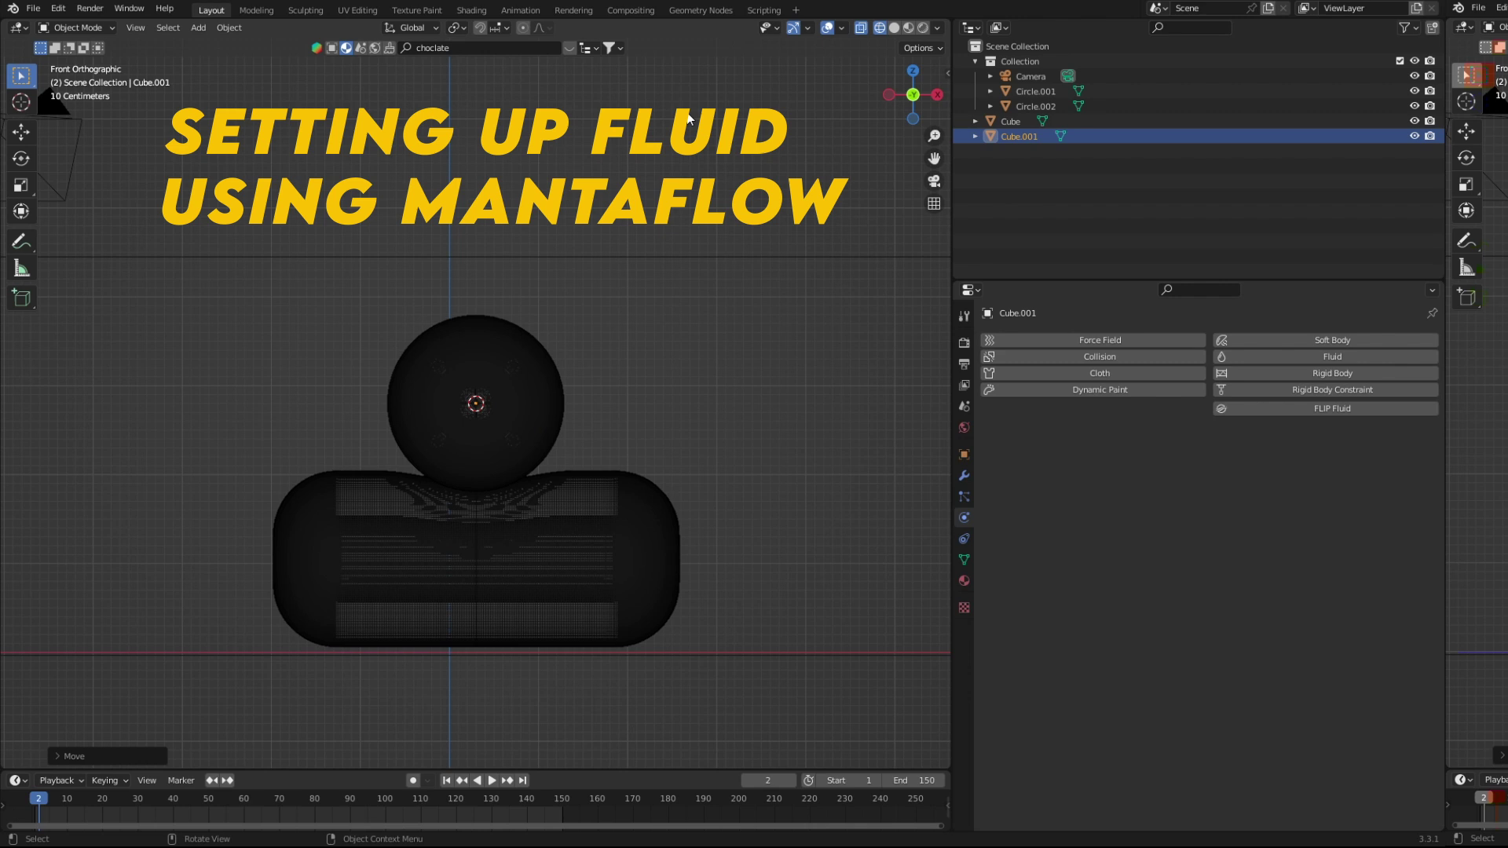
{"action": "left_click", "coordinate": [894, 27]}
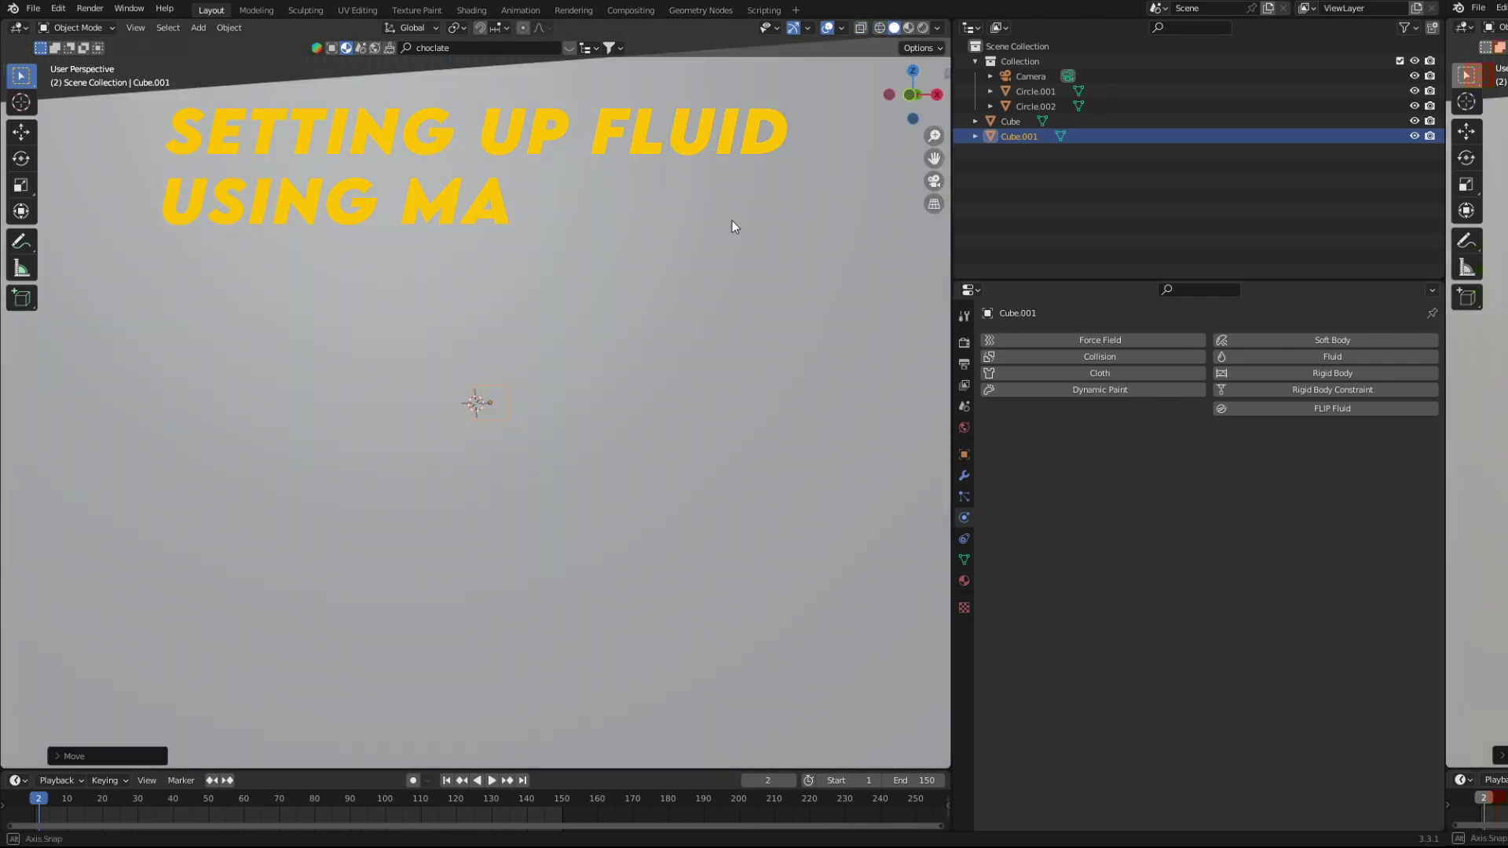
{"action": "mouse_move", "coordinate": [732, 220]}
{"action": "middle_mouse_down"}
{"action": "mouse_move", "coordinate": [549, 256]}
{"action": "mouse_move", "coordinate": [677, 363]}
{"action": "mouse_move", "coordinate": [635, 330]}
{"action": "middle_mouse_up"}
{"action": "key", "text": "s"}
{"action": "left_click", "coordinate": [711, 317]}
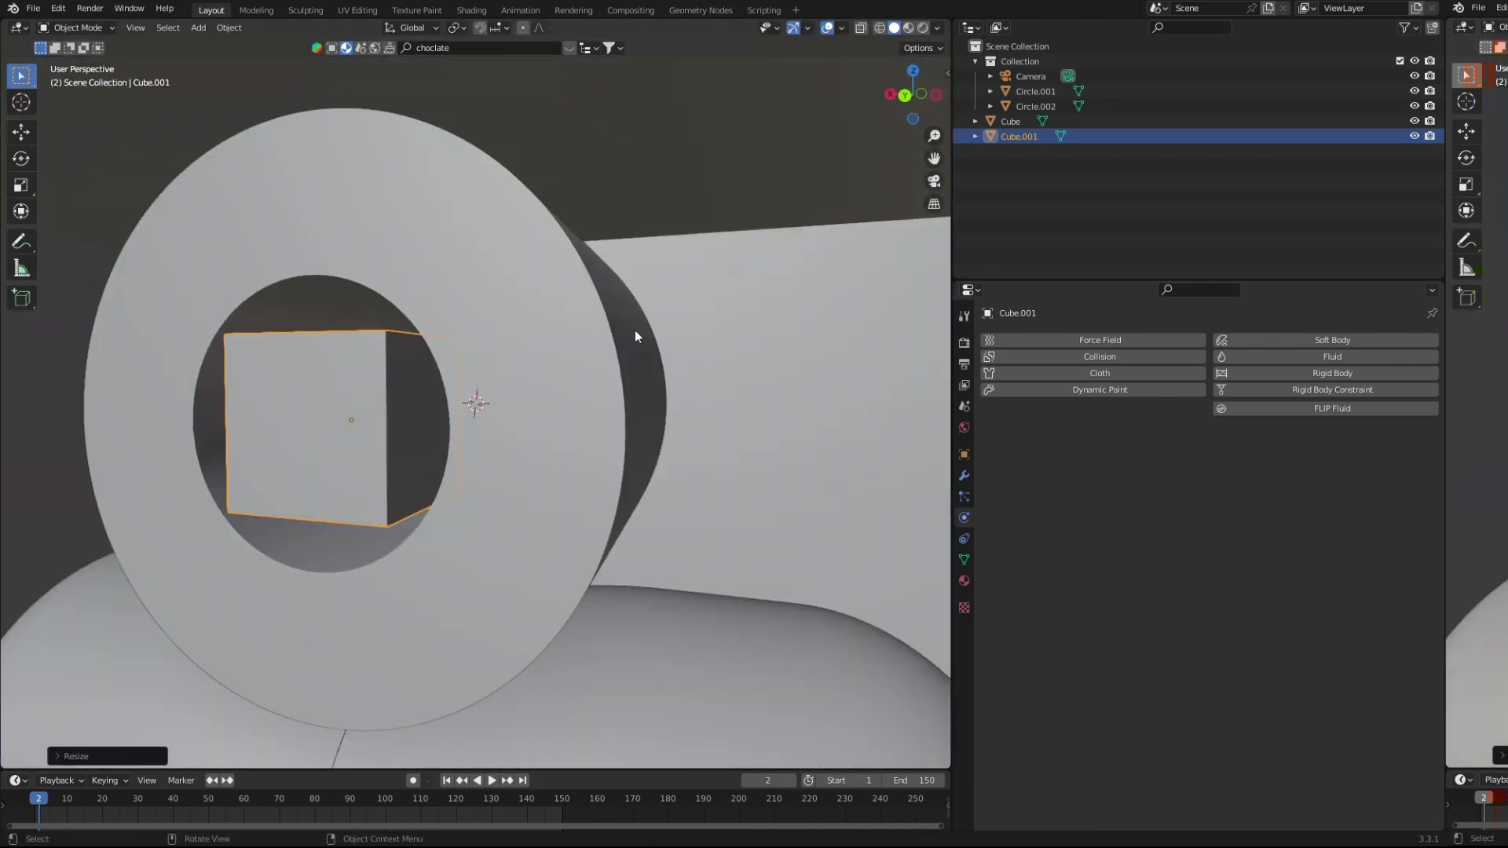
{"action": "scroll", "coordinate": [614, 398], "scroll_direction": "up", "scroll_amount": 4}
{"action": "left_click", "coordinate": [681, 271]}
Make the large Cube a Liquid fluid Domain, then add Fluid physics to Circle.002.
{"action": "left_click", "coordinate": [880, 28]}
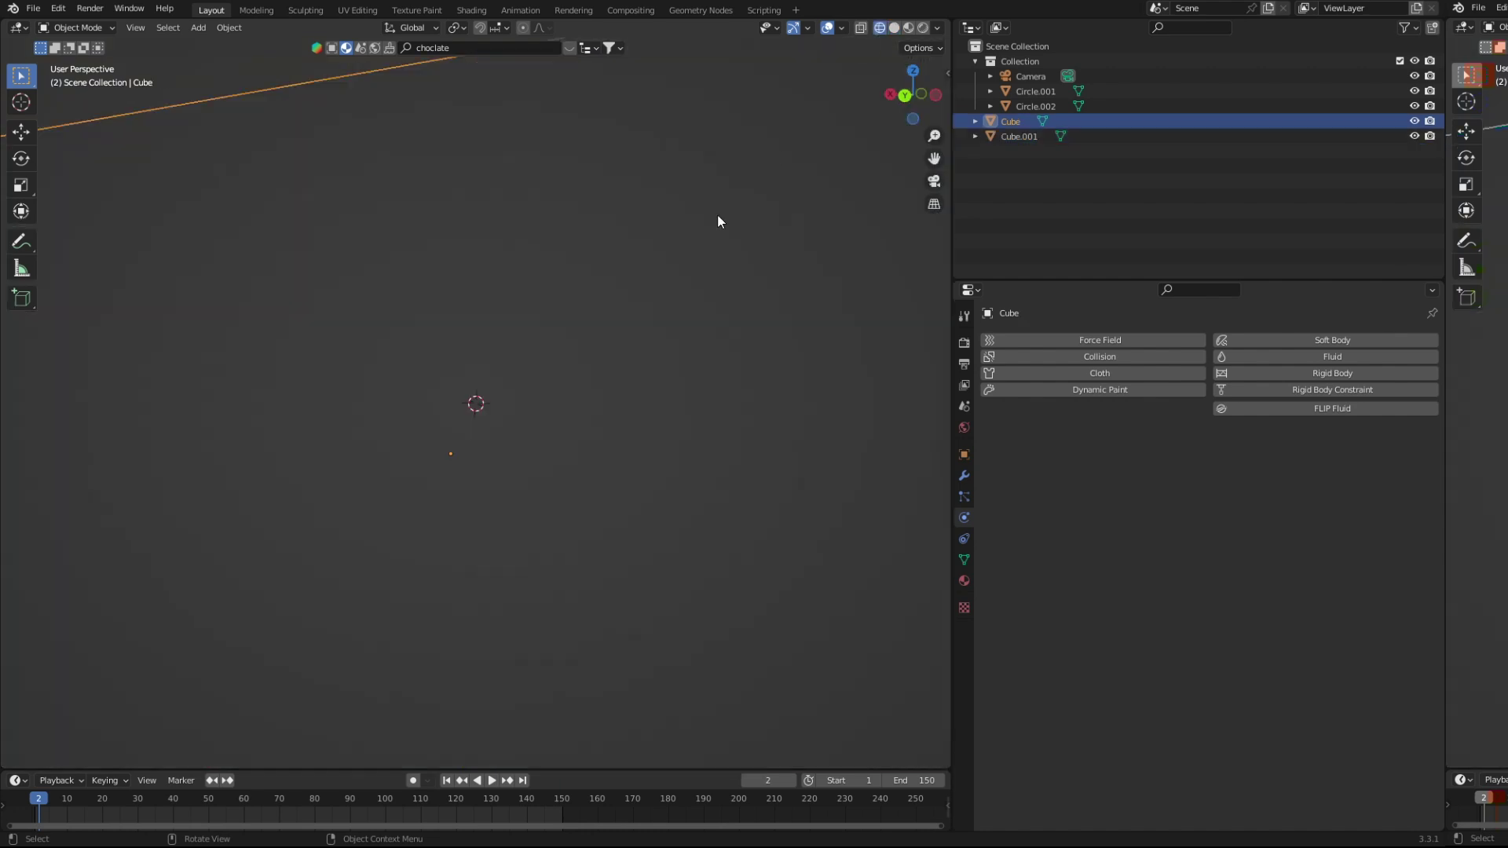
{"action": "scroll", "coordinate": [717, 222], "scroll_direction": "down", "scroll_amount": 4}
{"action": "scroll", "coordinate": [628, 326], "scroll_direction": "up", "scroll_amount": 4}
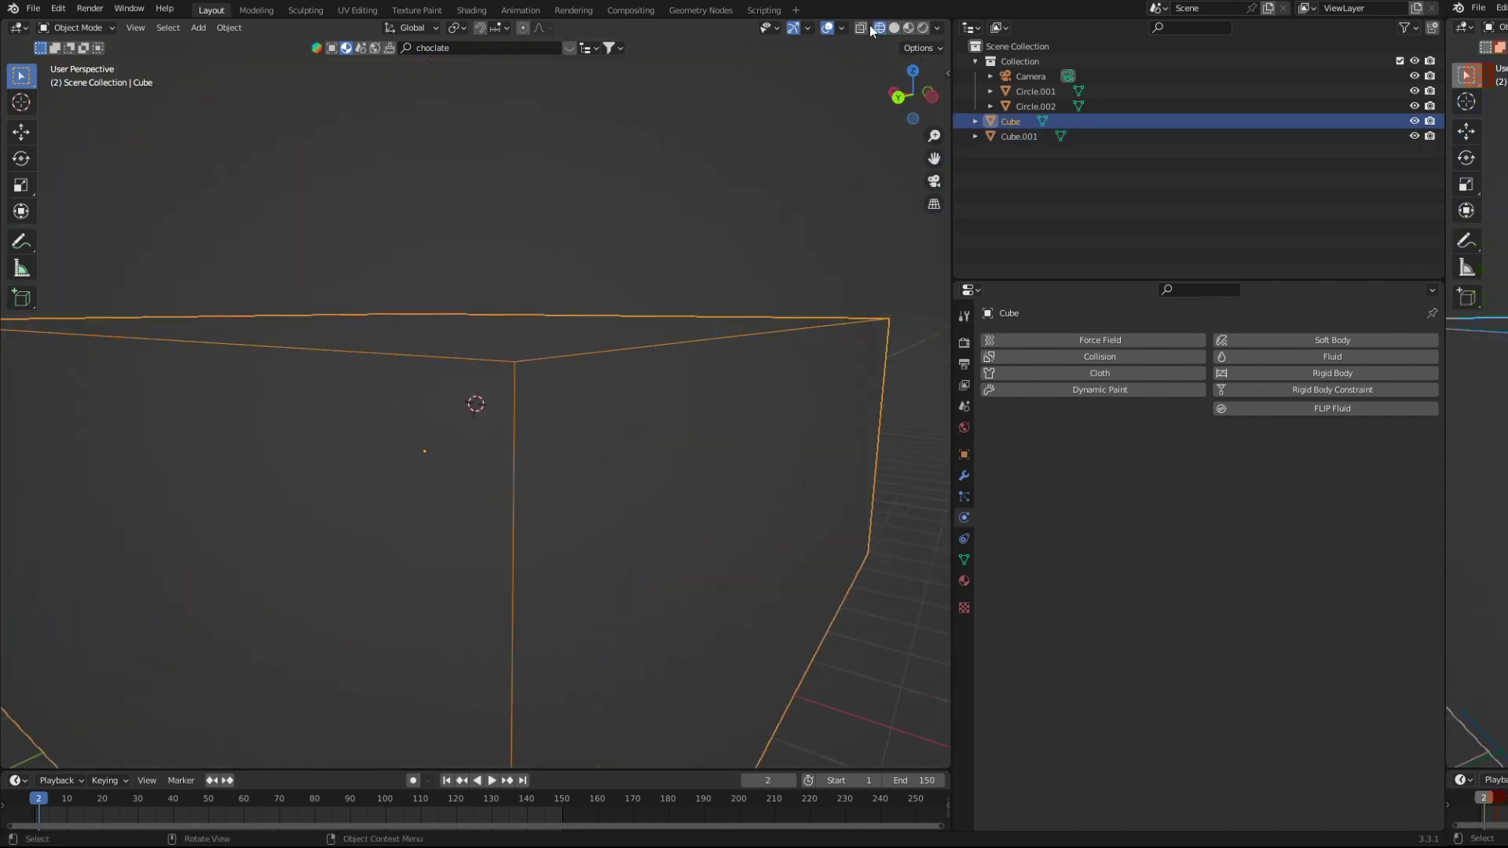
{"action": "scroll", "coordinate": [628, 353], "scroll_direction": "down", "scroll_amount": 3}
{"action": "scroll", "coordinate": [803, 358], "scroll_direction": "down", "scroll_amount": 2}
{"action": "left_click", "coordinate": [1351, 358]}
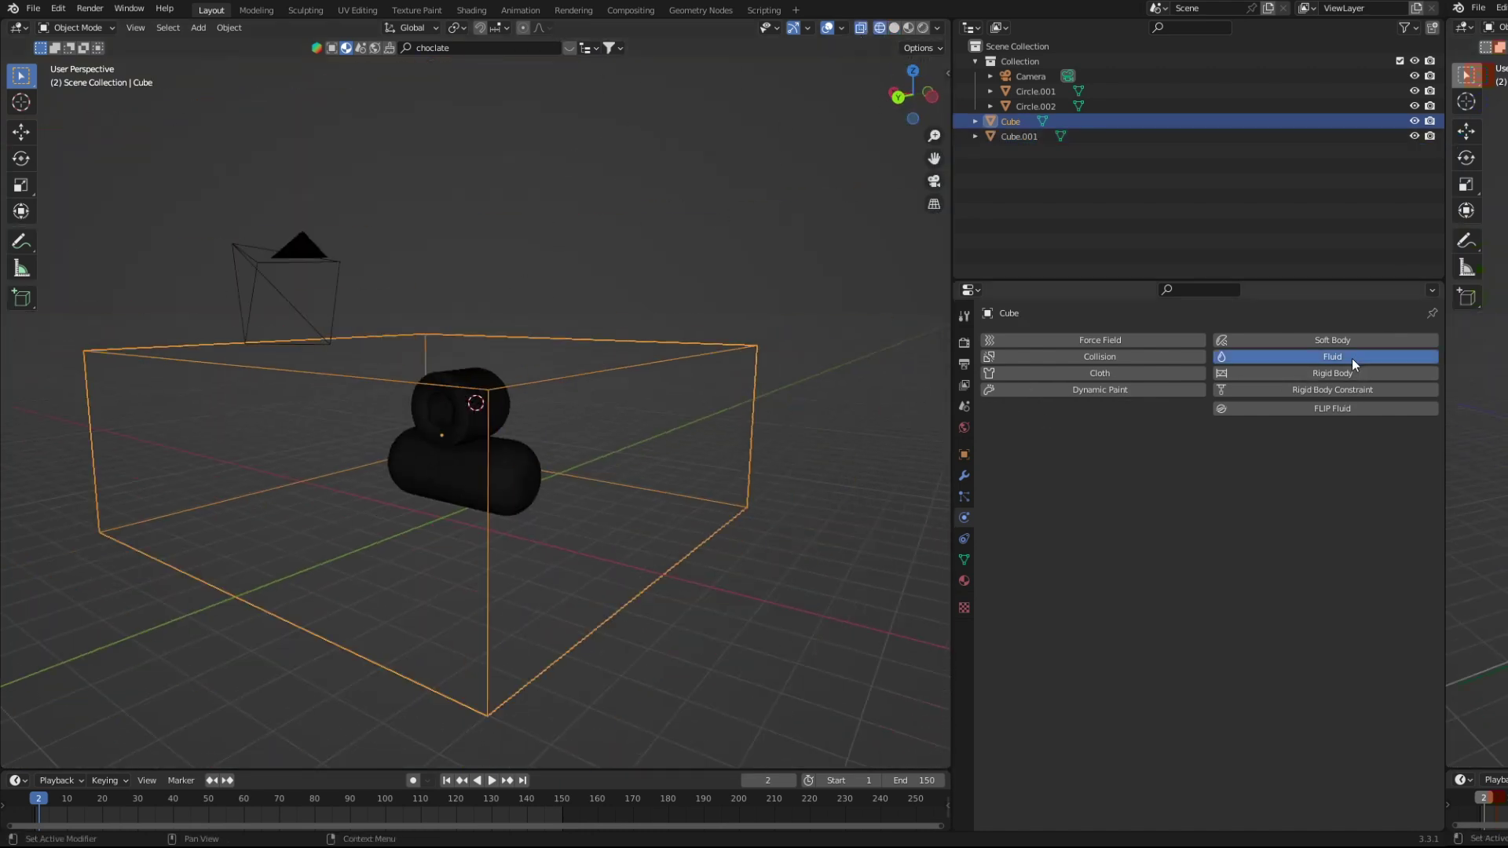
{"action": "left_click", "coordinate": [1281, 457]}
{"action": "left_click", "coordinate": [1270, 488]}
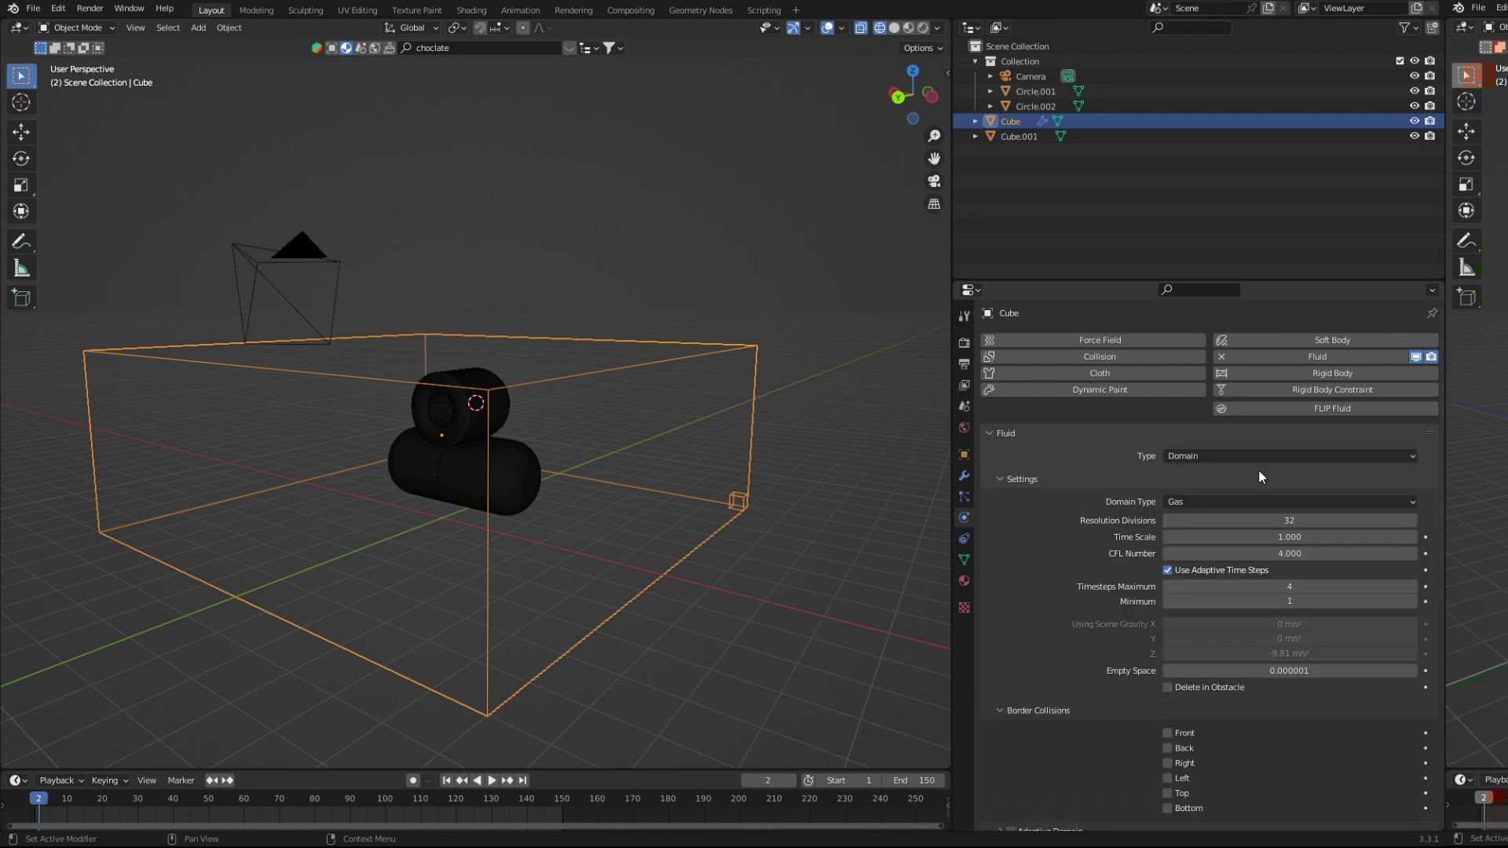
{"action": "left_click", "coordinate": [1283, 506]}
{"action": "left_click", "coordinate": [1277, 540]}
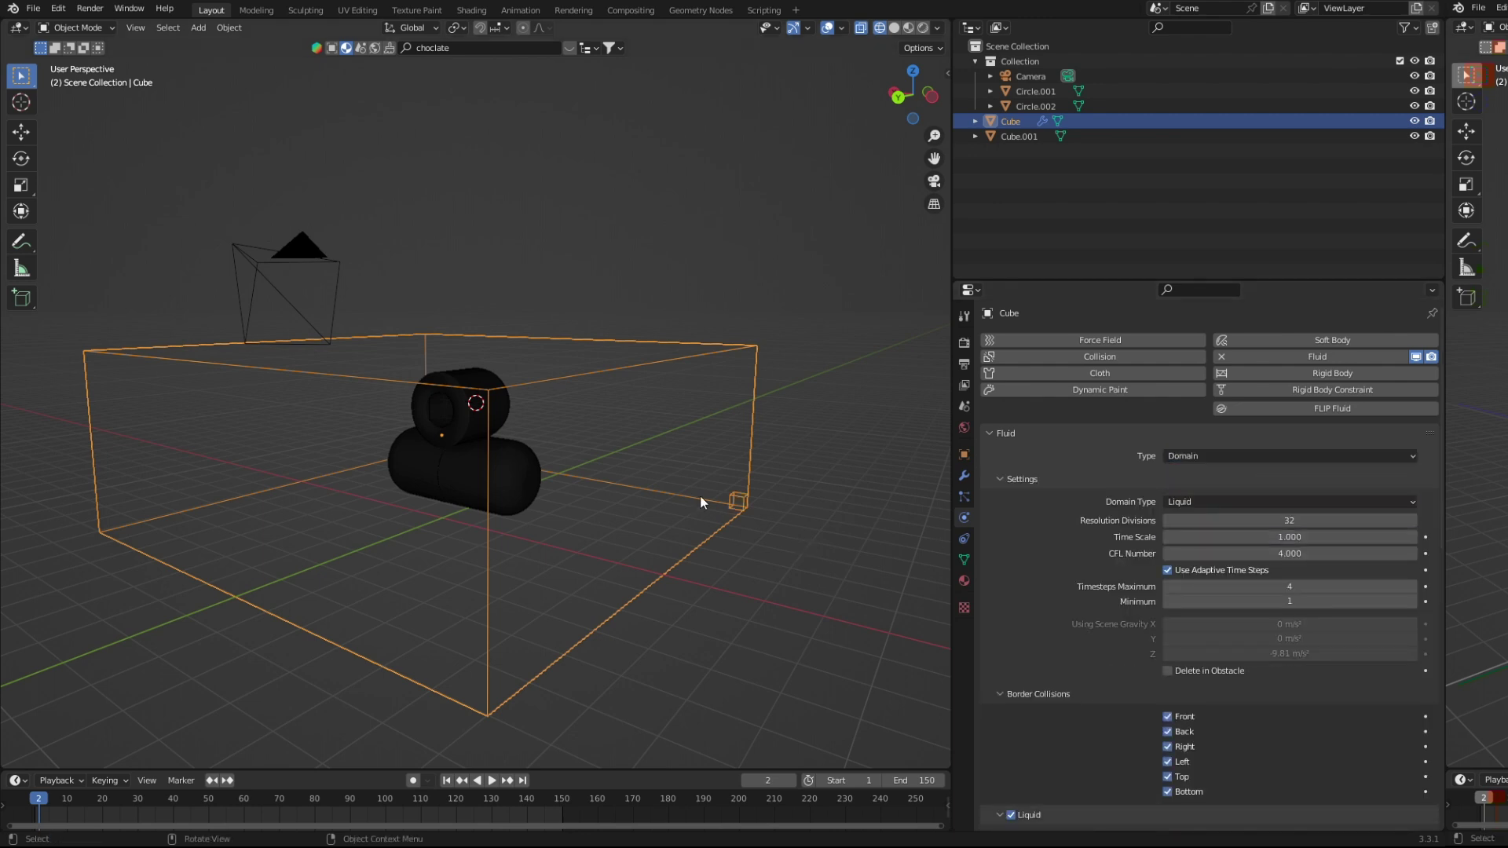
{"action": "left_click", "coordinate": [492, 410]}
{"action": "left_click", "coordinate": [1291, 362]}
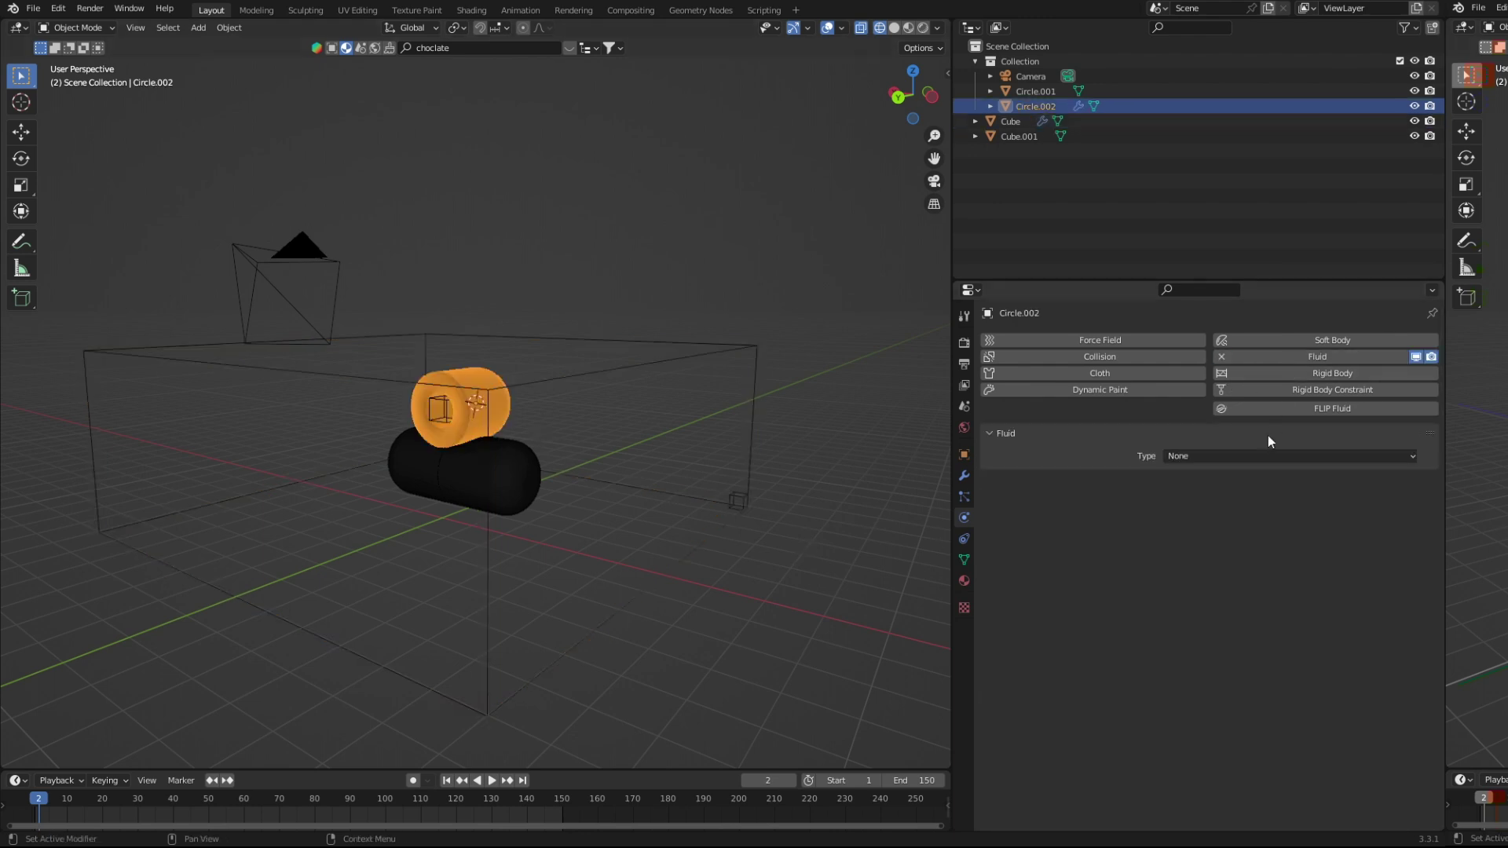
Make Circle.002 a fluid Effector and add Fluid physics to Circle.001, choosing its Type.
{"action": "left_click", "coordinate": [1263, 457]}
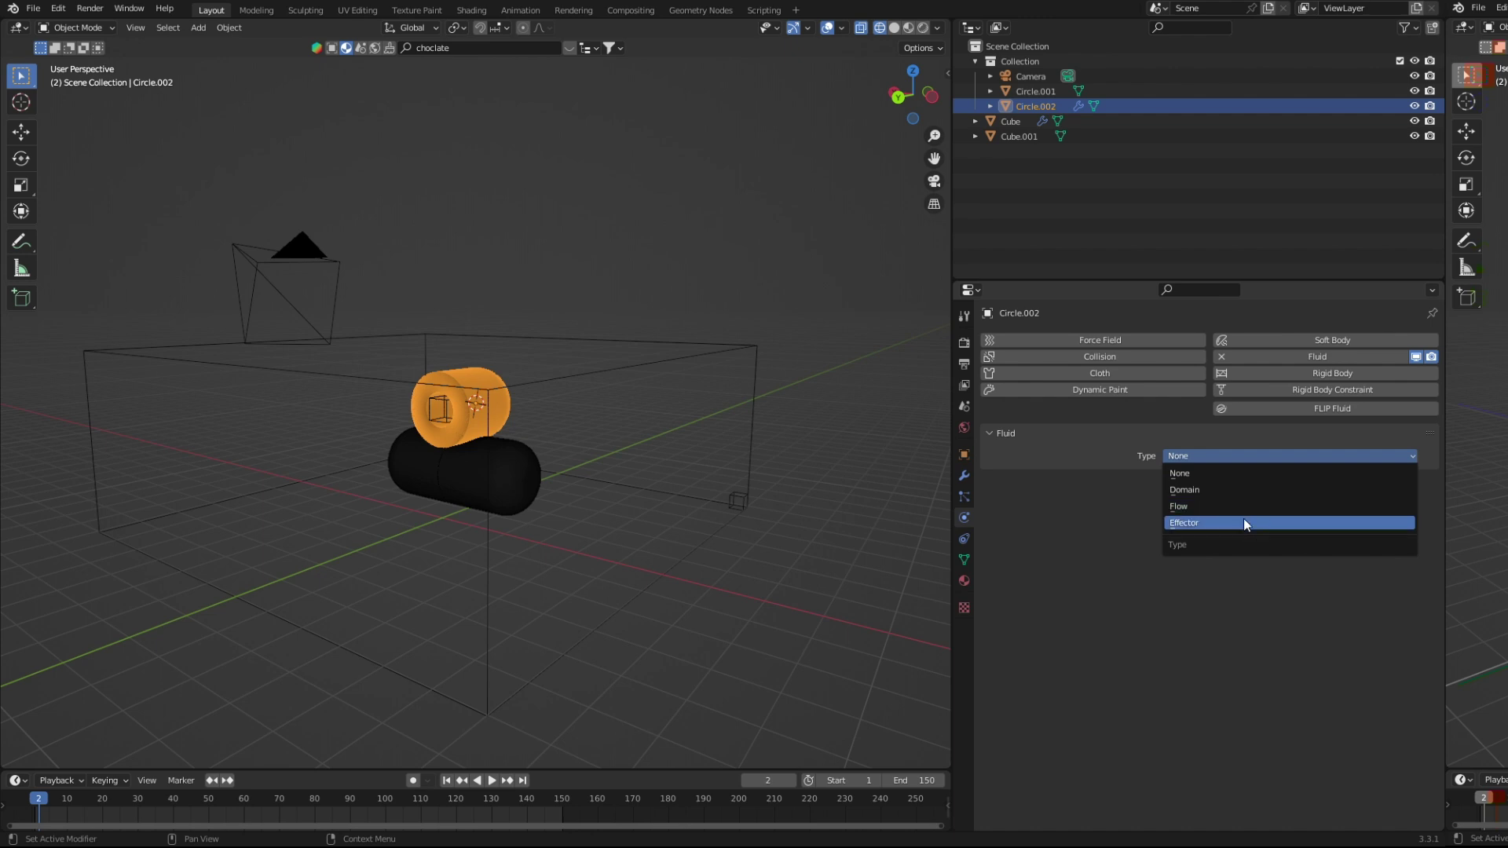
{"action": "left_click", "coordinate": [1243, 519]}
{"action": "left_click", "coordinate": [449, 498]}
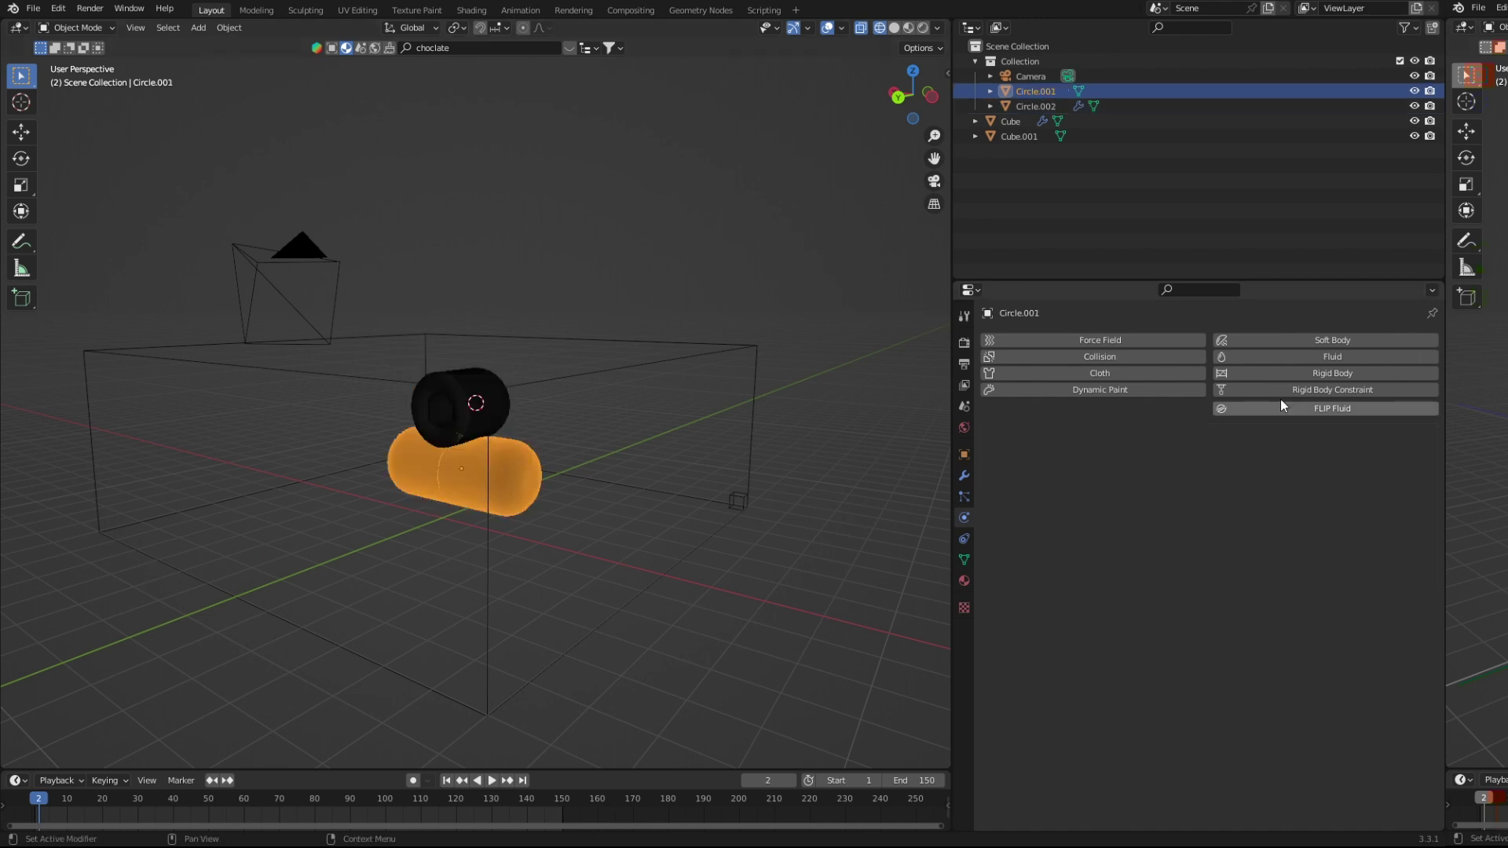
{"action": "left_click", "coordinate": [1292, 360]}
{"action": "left_click", "coordinate": [1230, 457]}
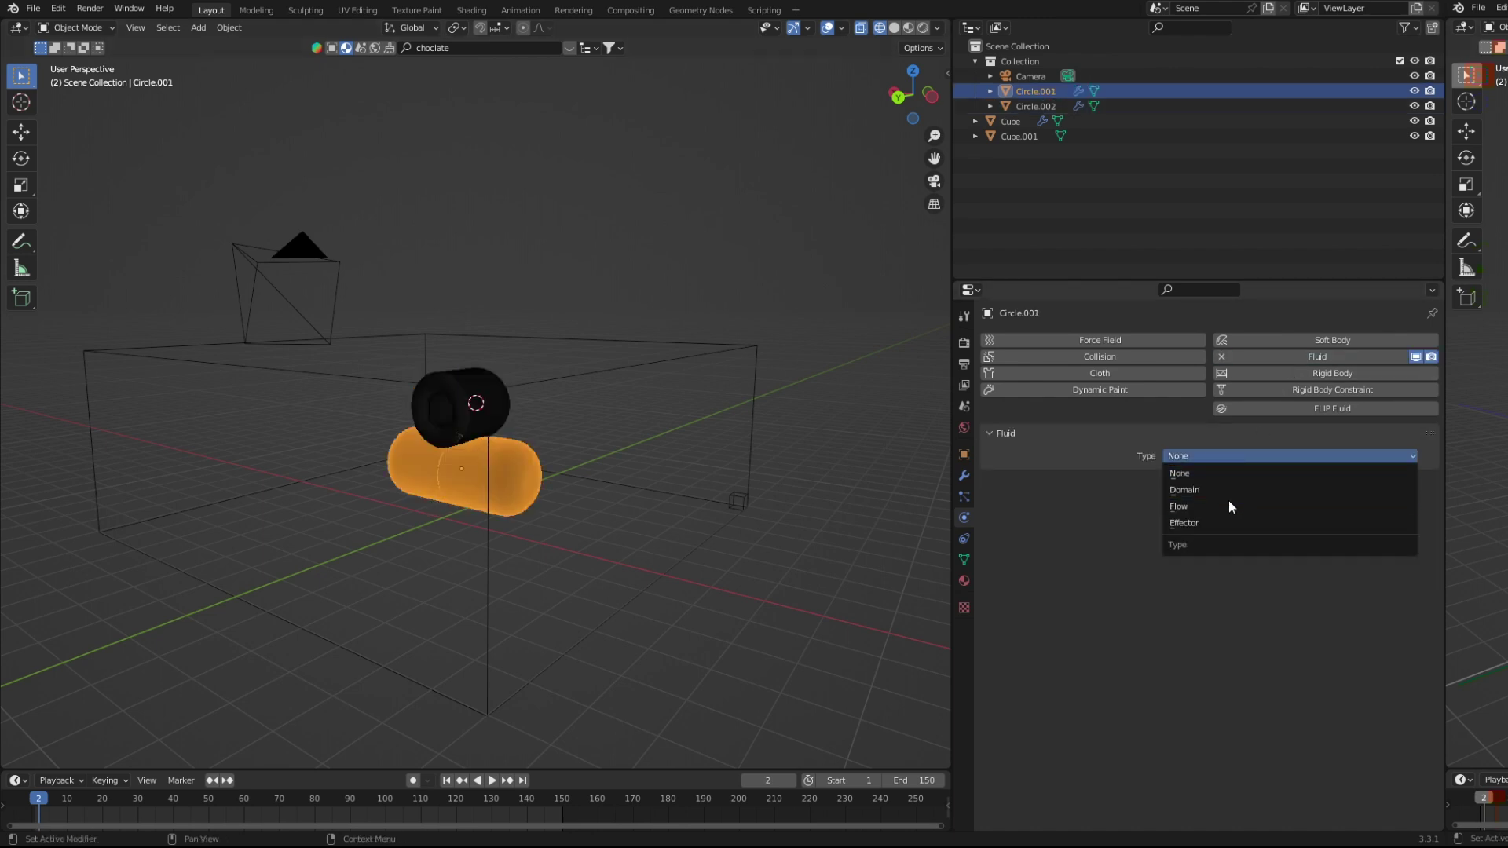
{"action": "left_click", "coordinate": [1228, 521]}
Select the domain Cube, Circle.002 and Cube.001 in turn to review them.
{"action": "left_click", "coordinate": [480, 393]}
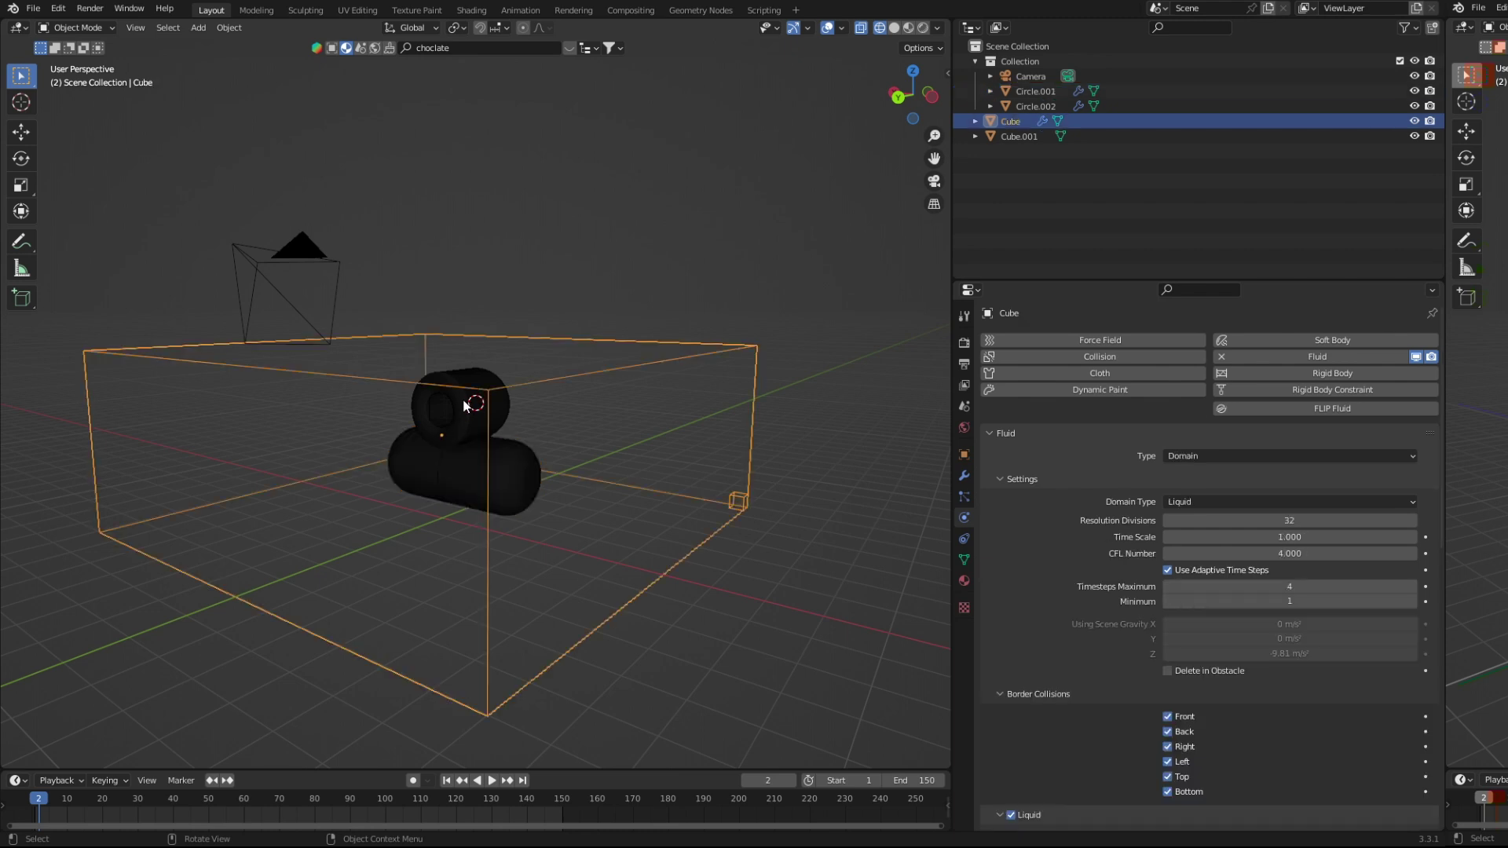
{"action": "left_click", "coordinate": [464, 405]}
{"action": "left_click", "coordinate": [440, 409]}
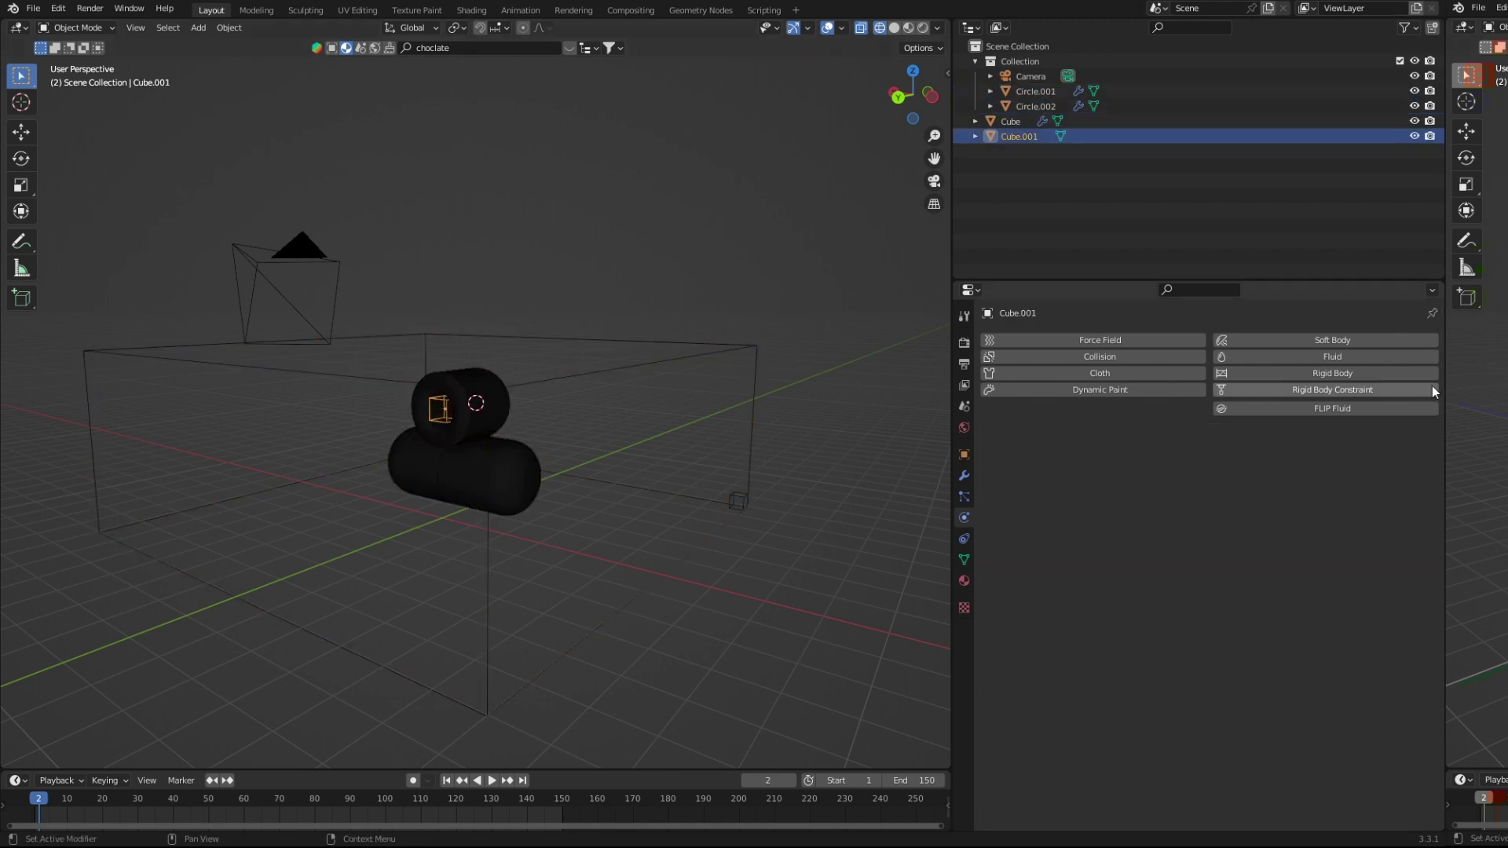
Give Cube.001 fluid physics as a Flow object emitting Liquid.
{"action": "left_click", "coordinate": [1338, 357]}
{"action": "left_click", "coordinate": [1290, 455]}
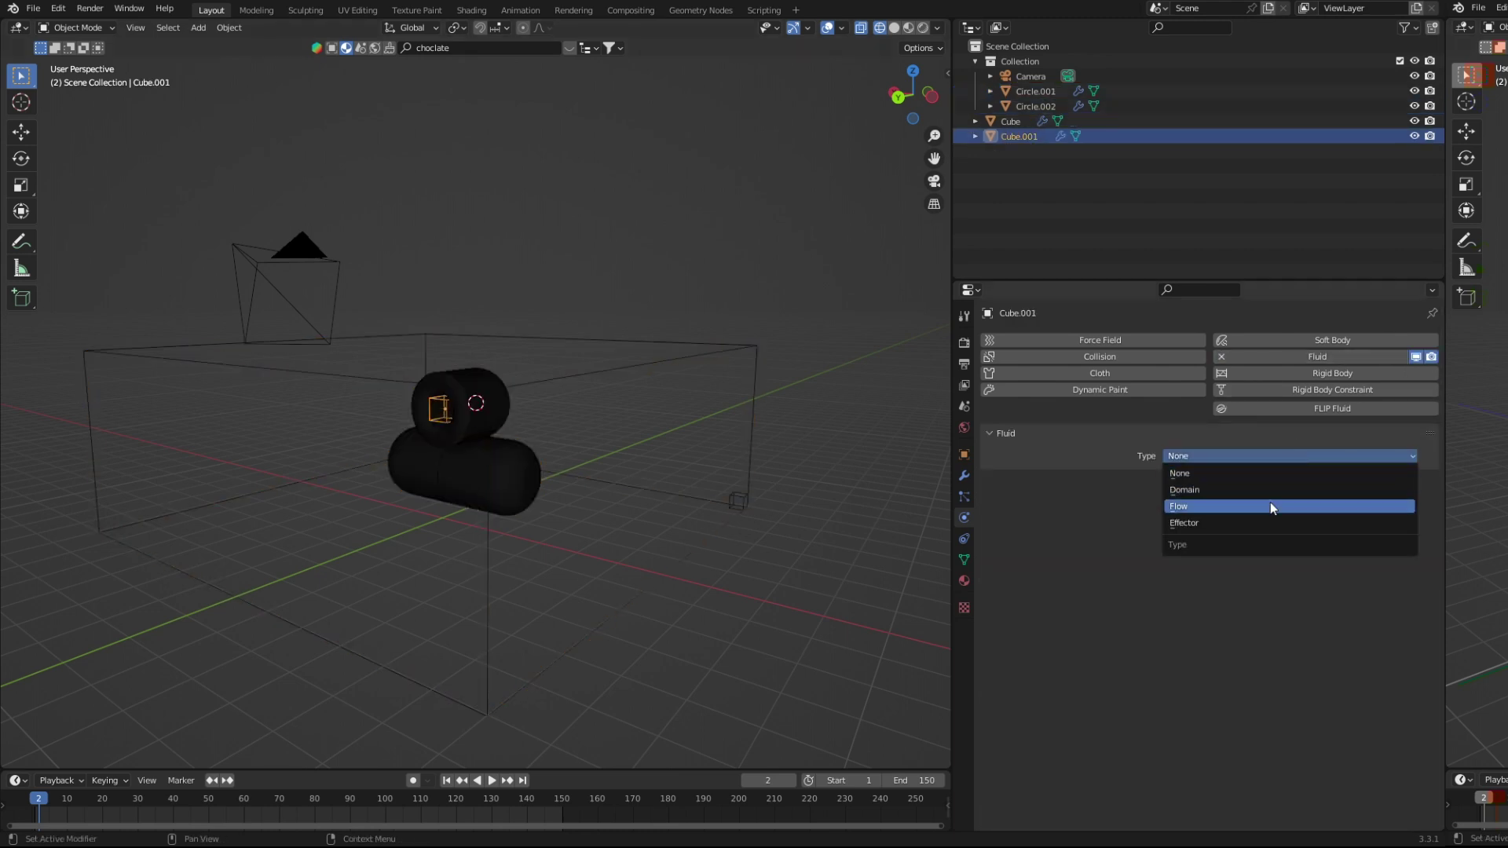
{"action": "left_click", "coordinate": [1270, 505]}
{"action": "left_click", "coordinate": [1256, 457]}
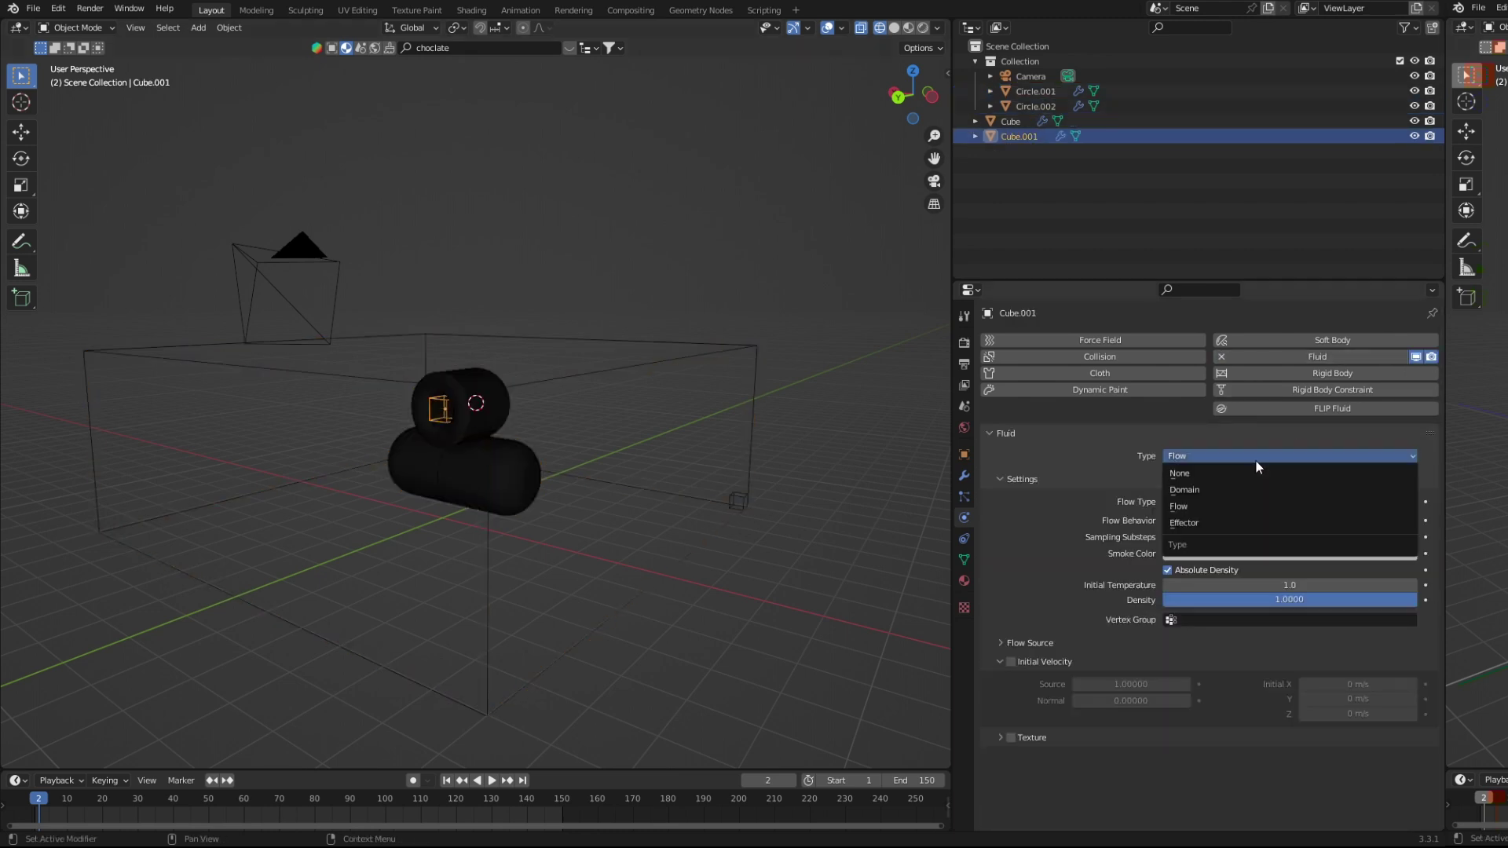
{"action": "left_click", "coordinate": [1231, 505]}
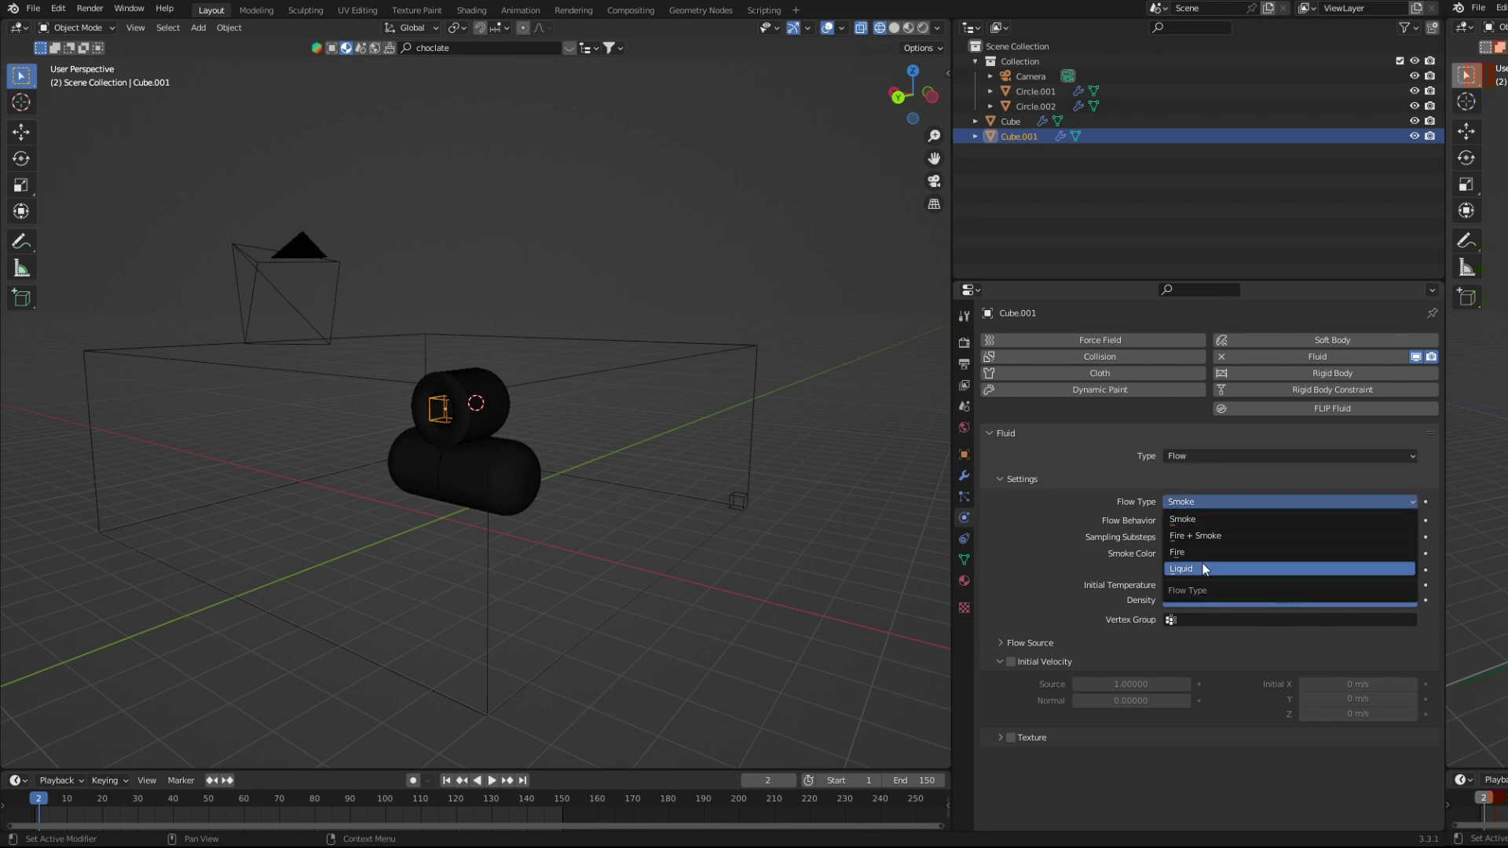
{"action": "left_click", "coordinate": [1204, 563]}
{"action": "left_click", "coordinate": [1195, 520]}
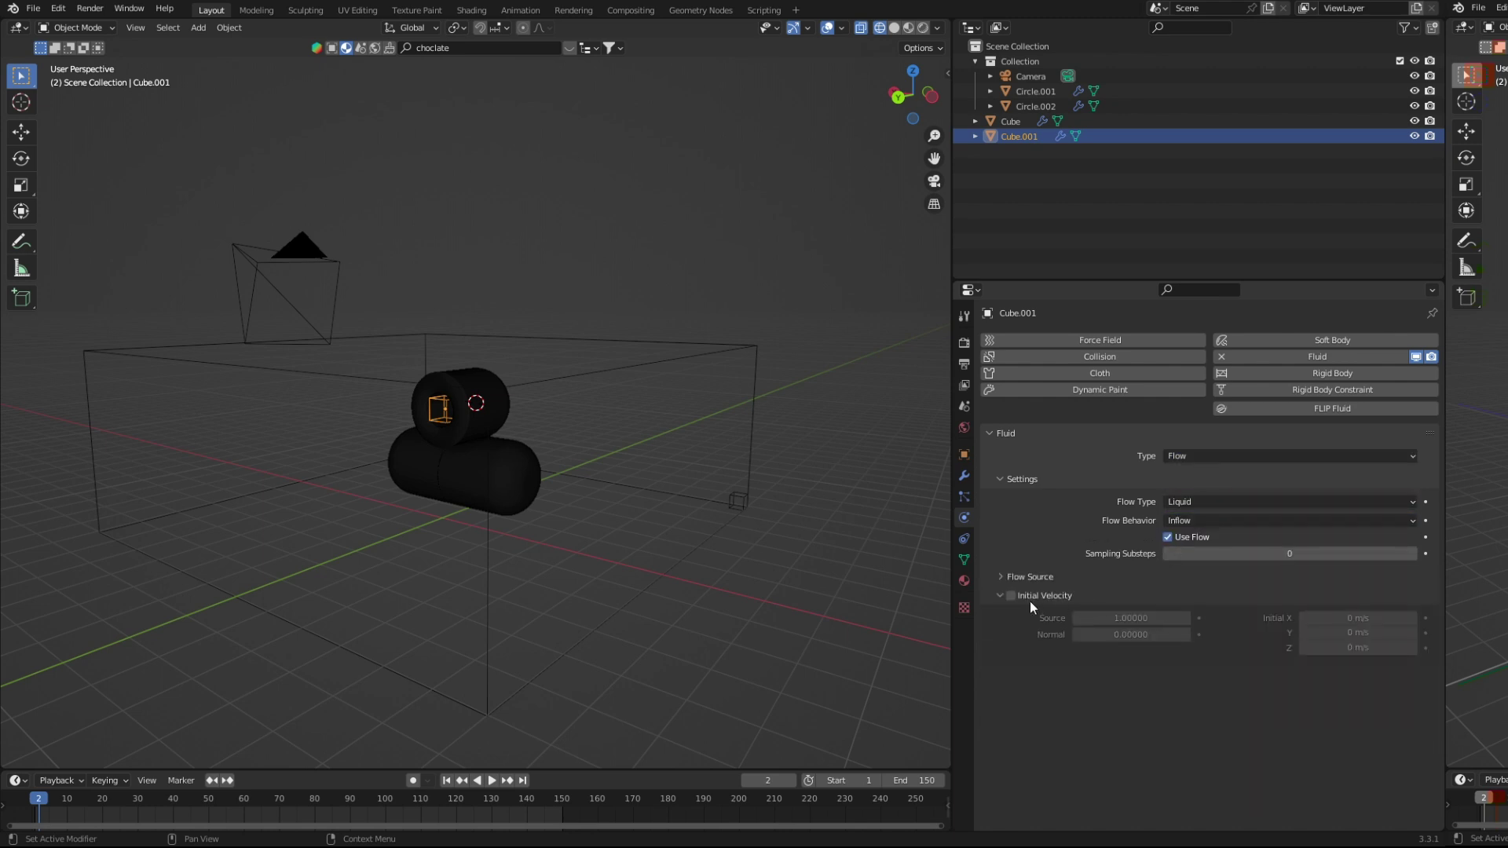
Enable the flow's initial velocity and set its Y component to 1.5 m/s.
{"action": "left_click", "coordinate": [1012, 596]}
{"action": "middle_click_drag", "start_coordinate": [648, 484], "coordinate": [564, 473]}
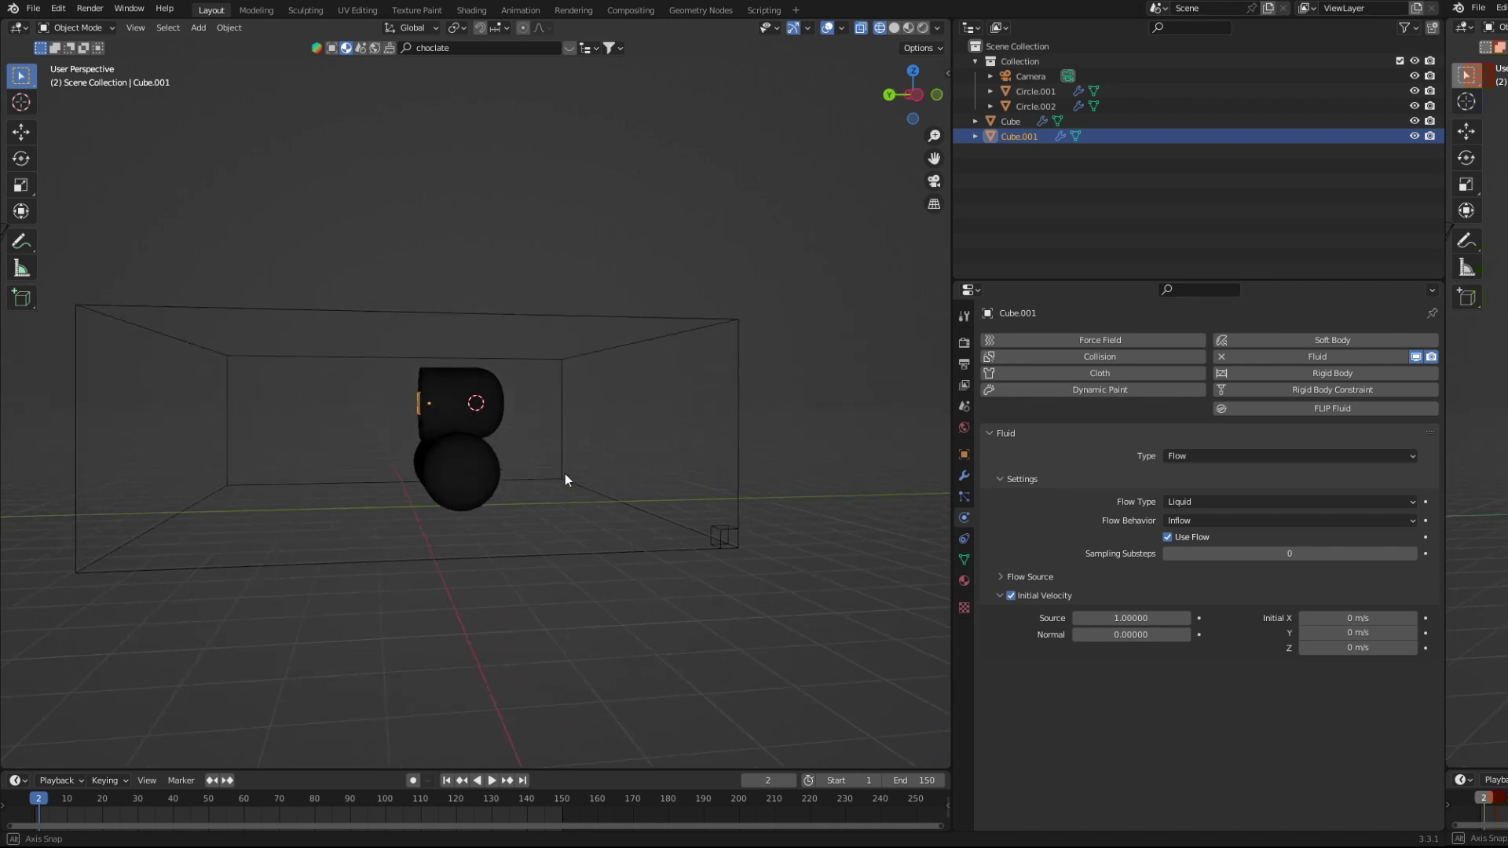
{"action": "left_click", "coordinate": [1354, 632]}
{"action": "type", "text": "1"}
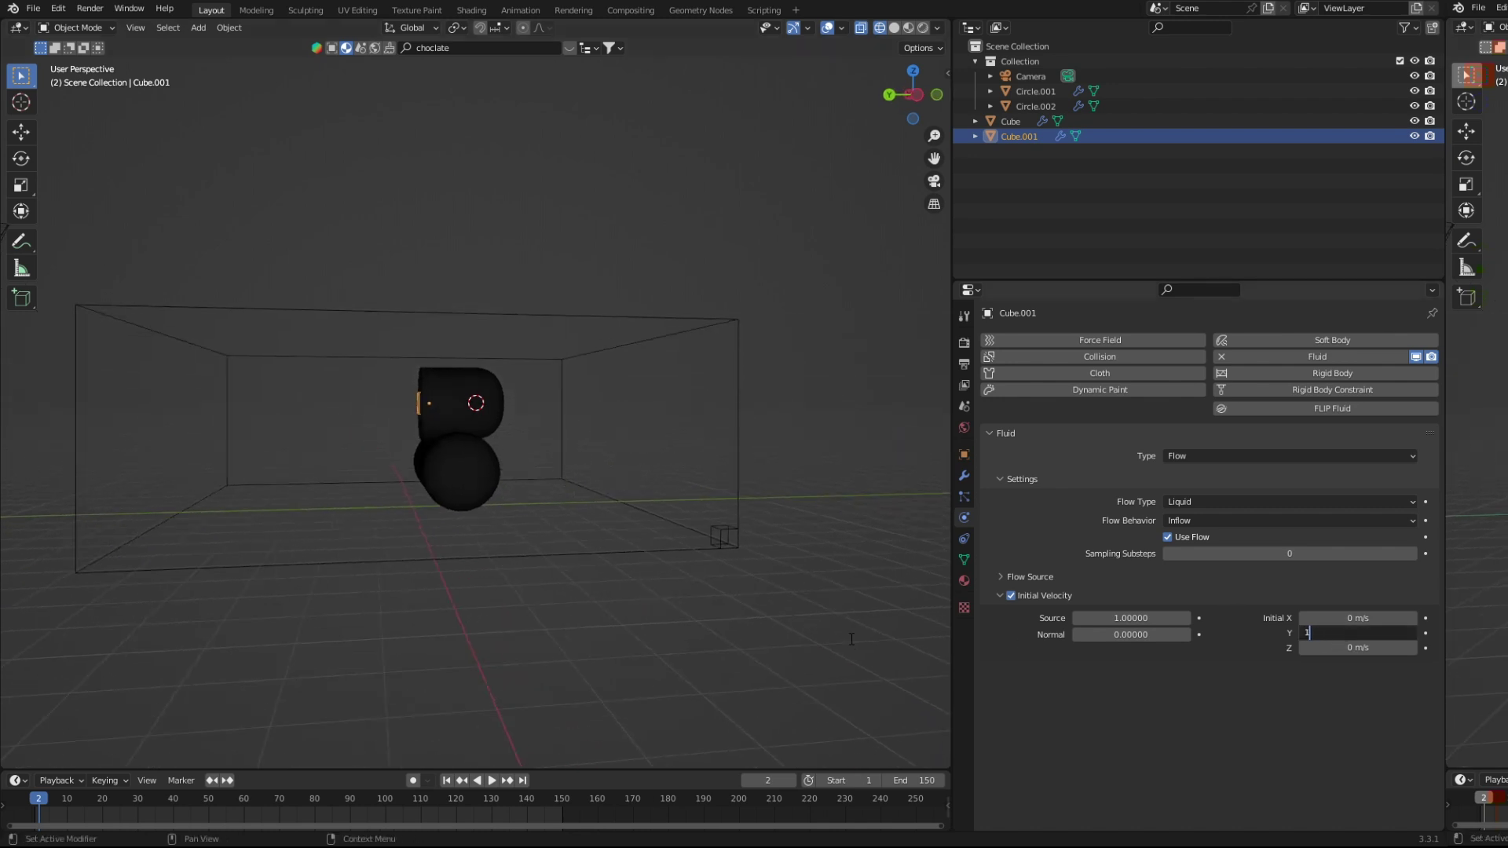
{"action": "key", "text": "Return"}
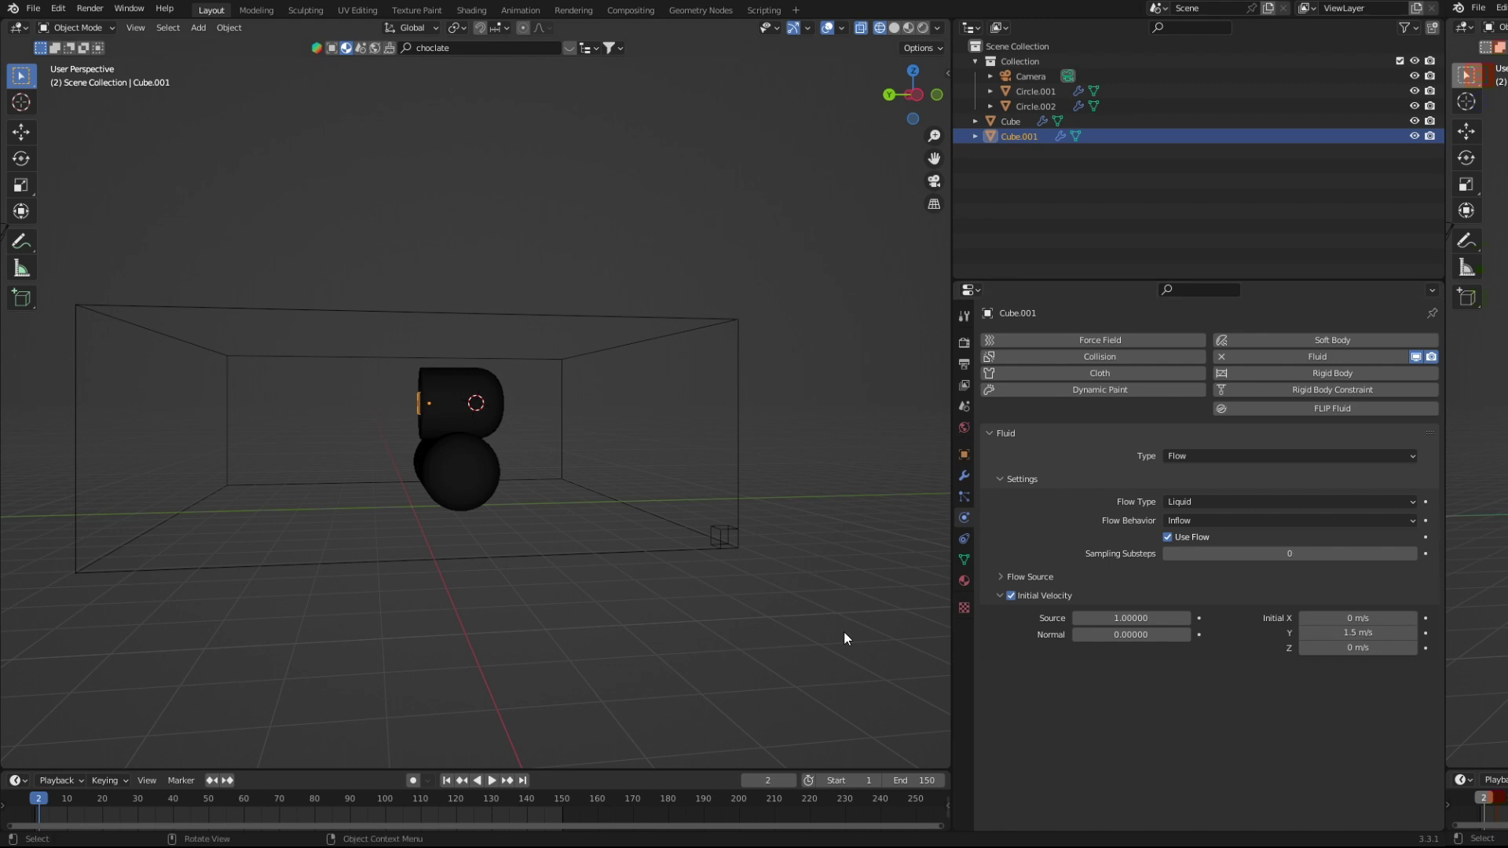
Select the domain Cube and enable viscosity with strength 0.100.
{"action": "left_click", "coordinate": [493, 314]}
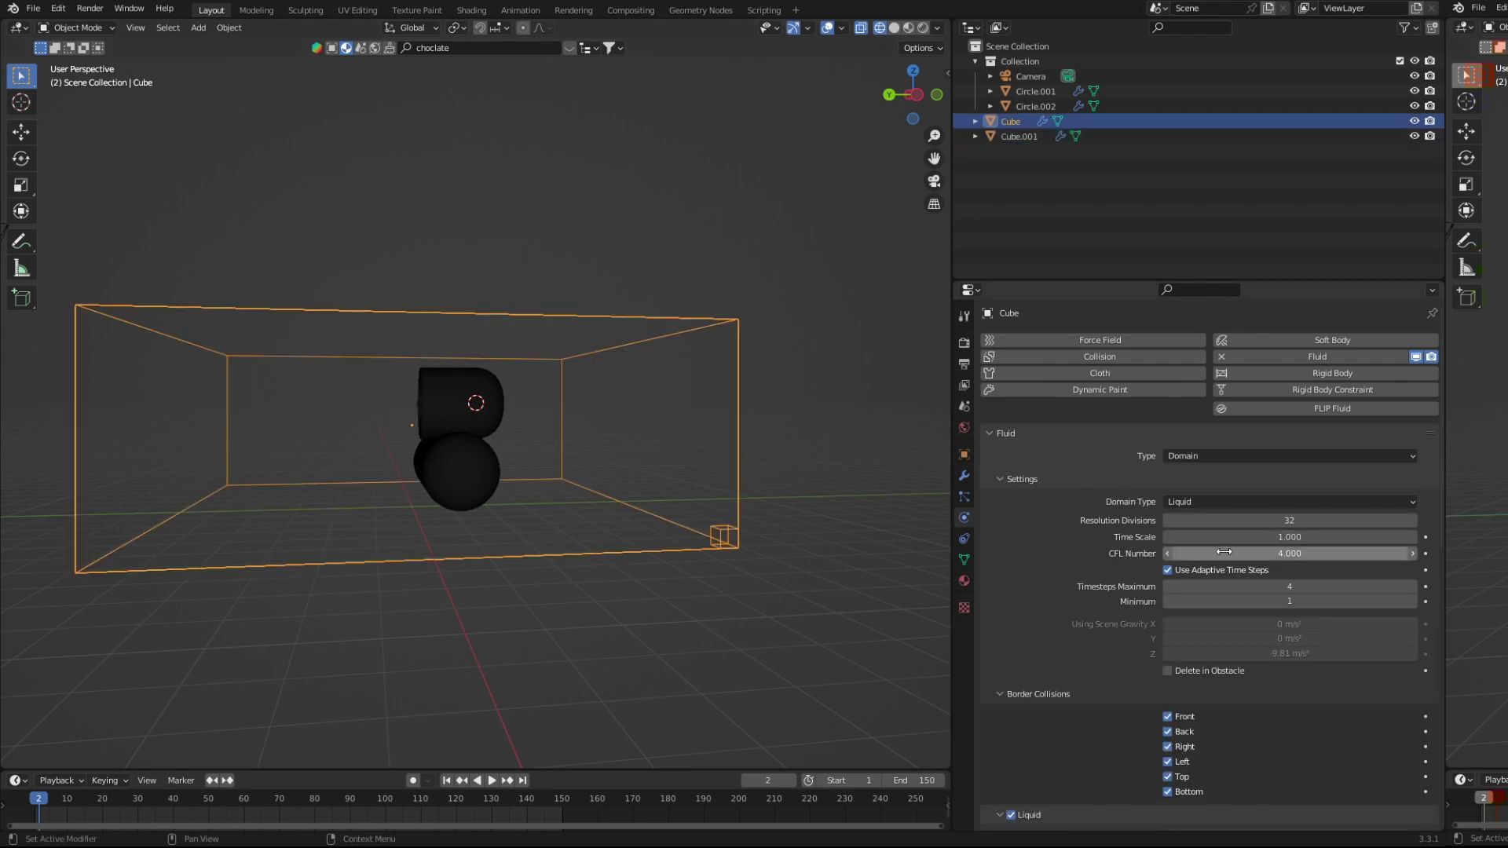
{"action": "scroll", "coordinate": [1202, 560], "scroll_direction": "down", "scroll_amount": 4}
{"action": "scroll", "coordinate": [1212, 581], "scroll_direction": "down", "scroll_amount": 5}
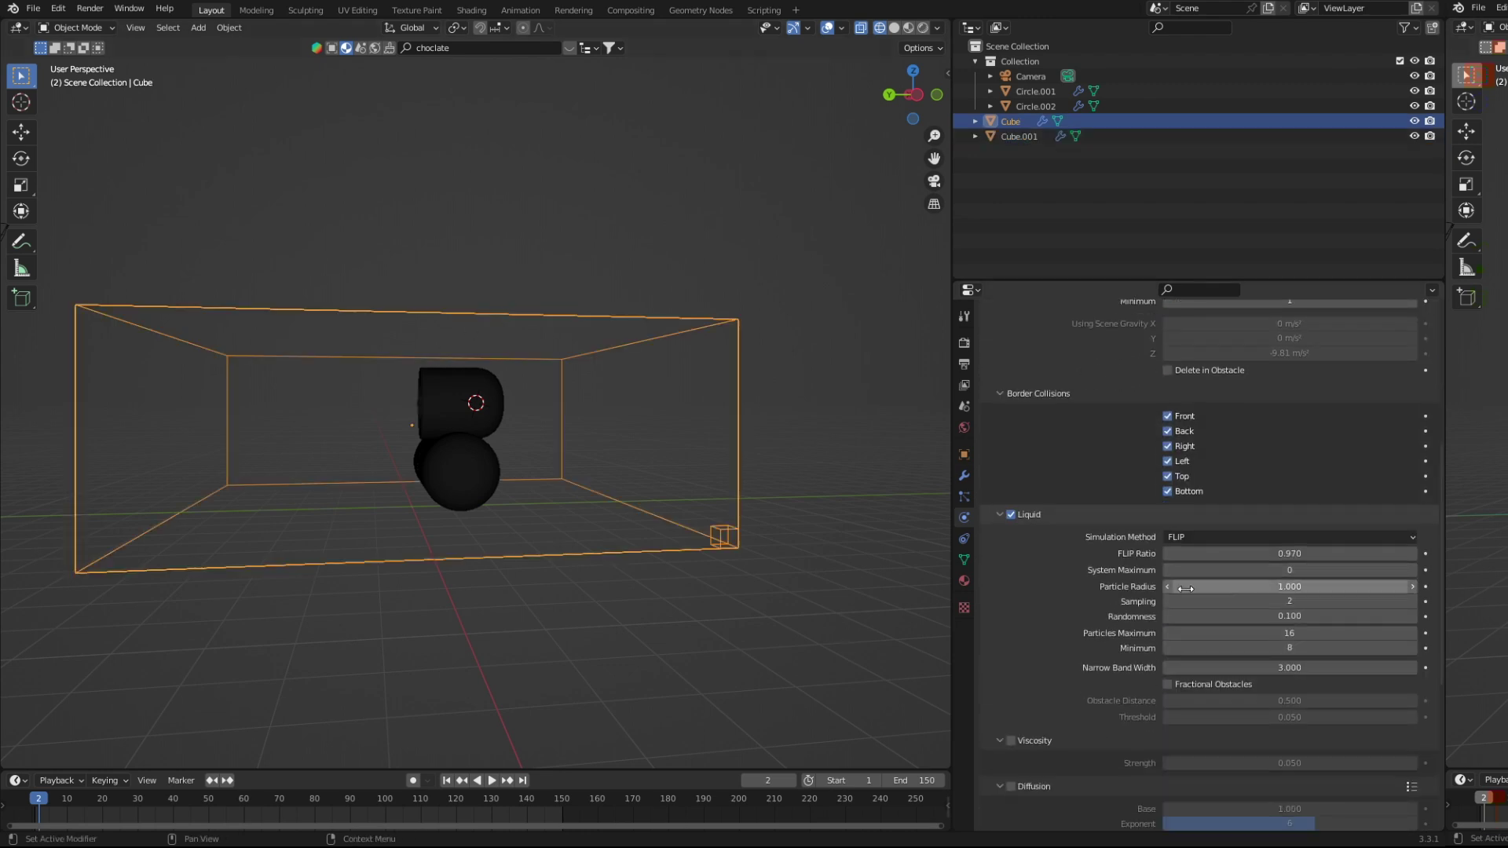
{"action": "scroll", "coordinate": [1162, 572], "scroll_direction": "down", "scroll_amount": 4}
{"action": "left_click", "coordinate": [1012, 620]}
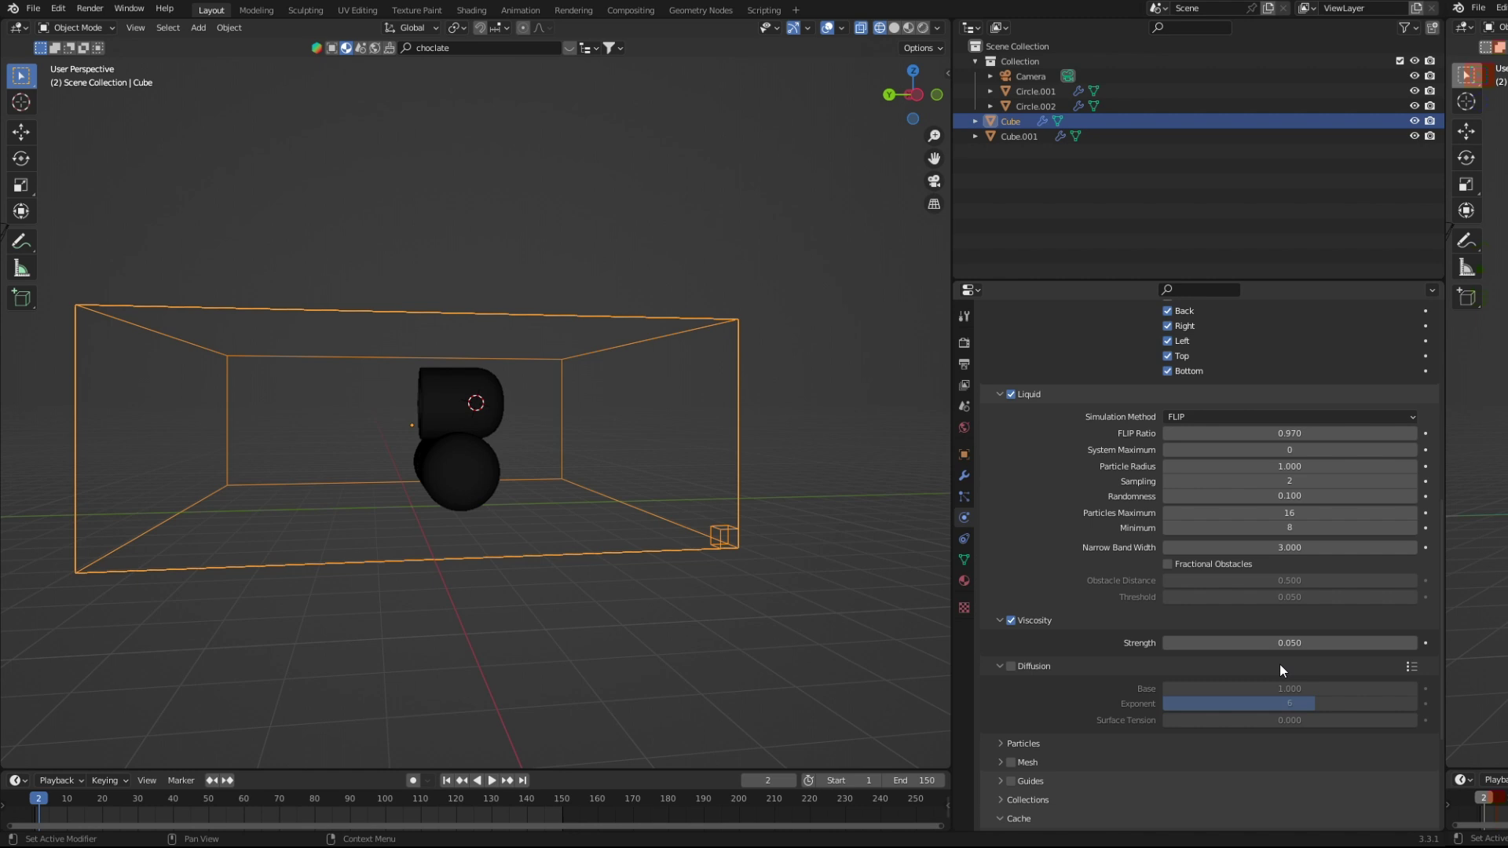
{"action": "left_click", "coordinate": [1300, 642]}
{"action": "type", "text": "0.1"}
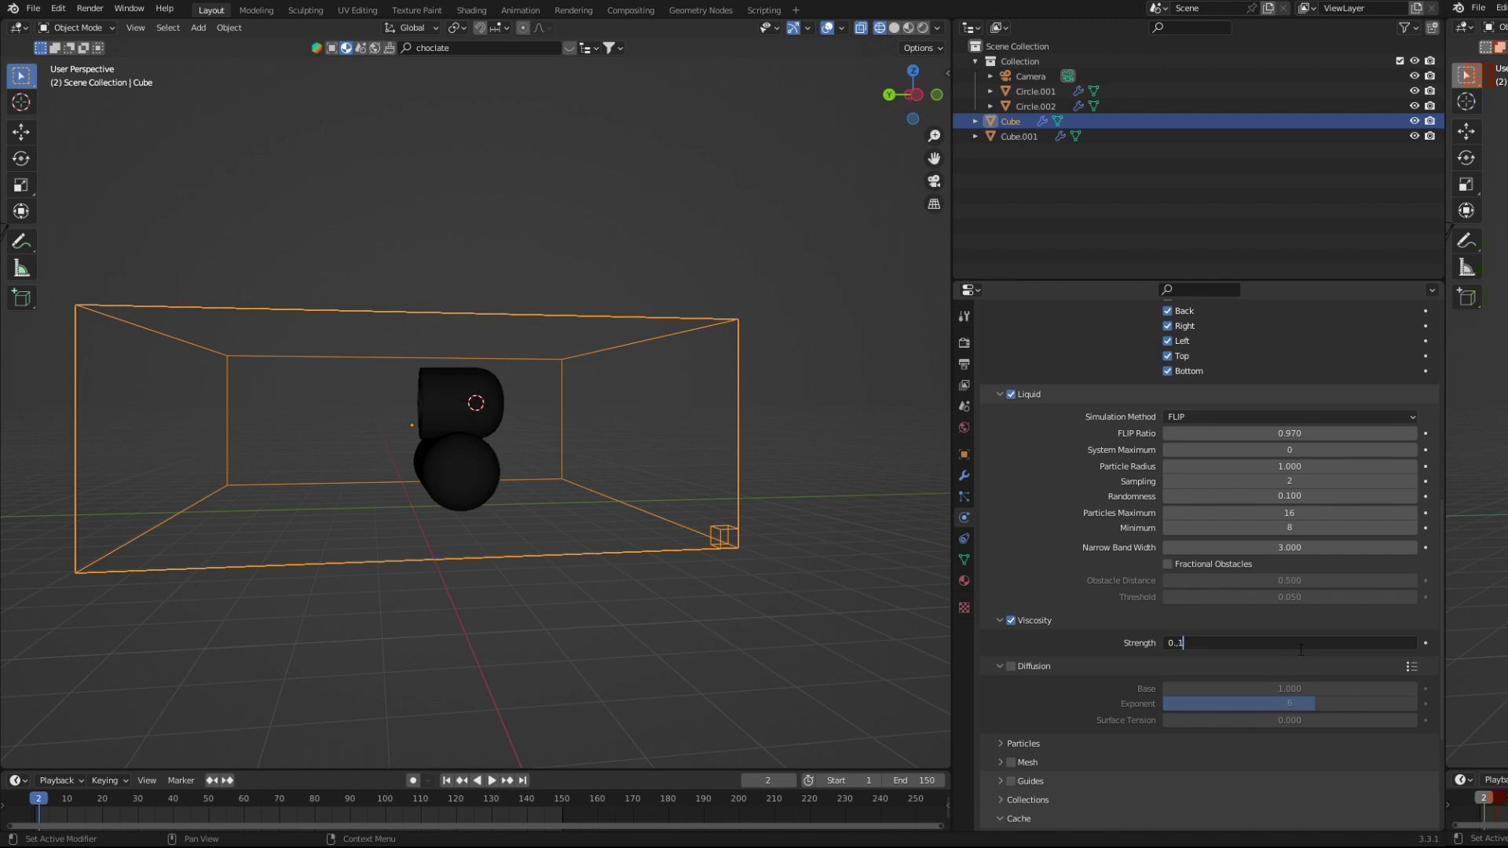
{"action": "key", "text": "Return"}
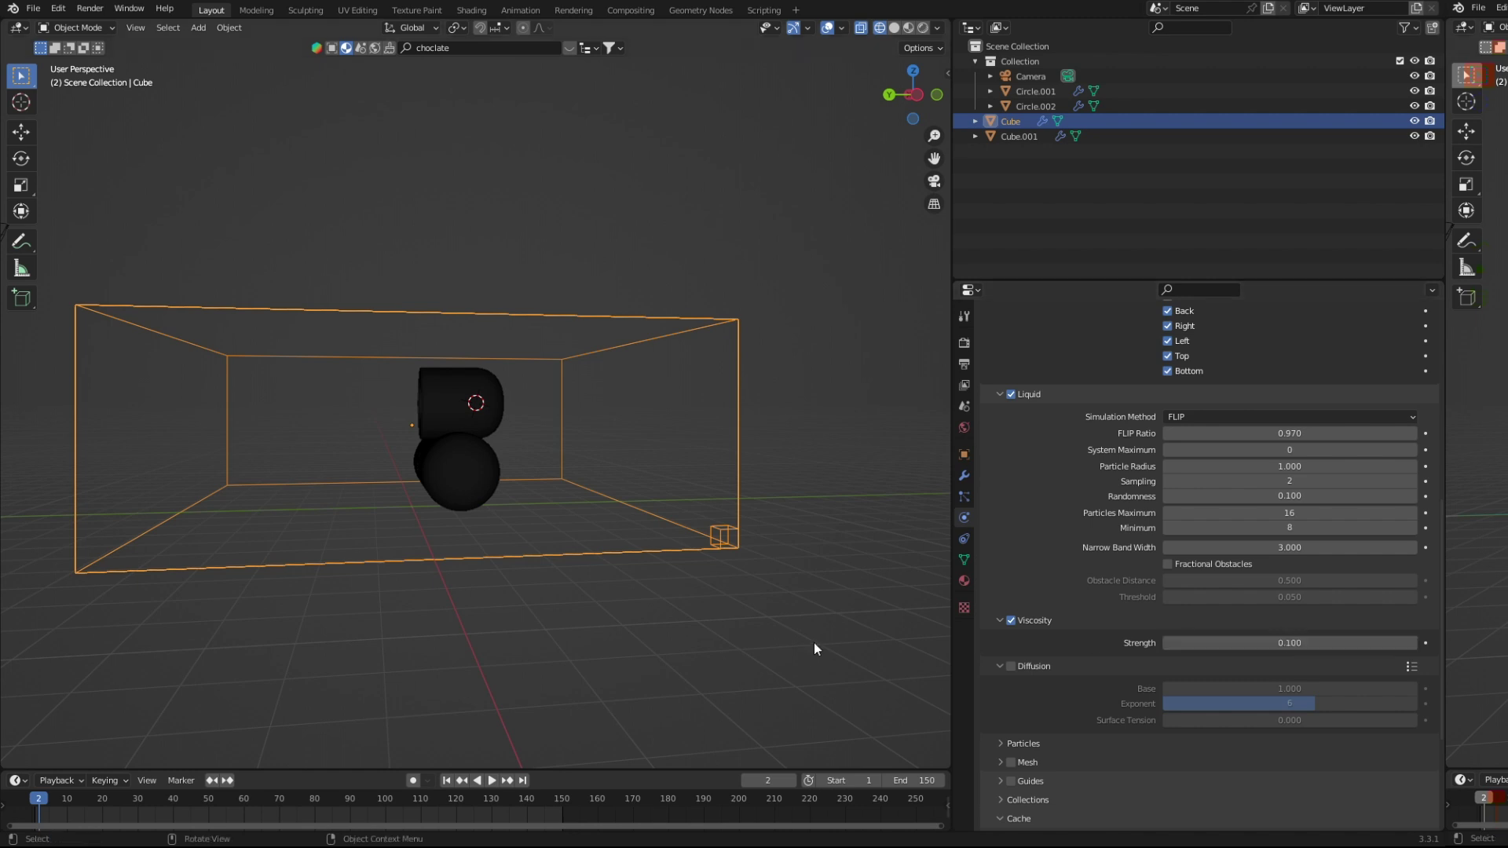
Set the domain's Resolution Divisions to 85 and enable mesh generation.
{"action": "middle_click_drag", "start_coordinate": [587, 559], "coordinate": [596, 463]}
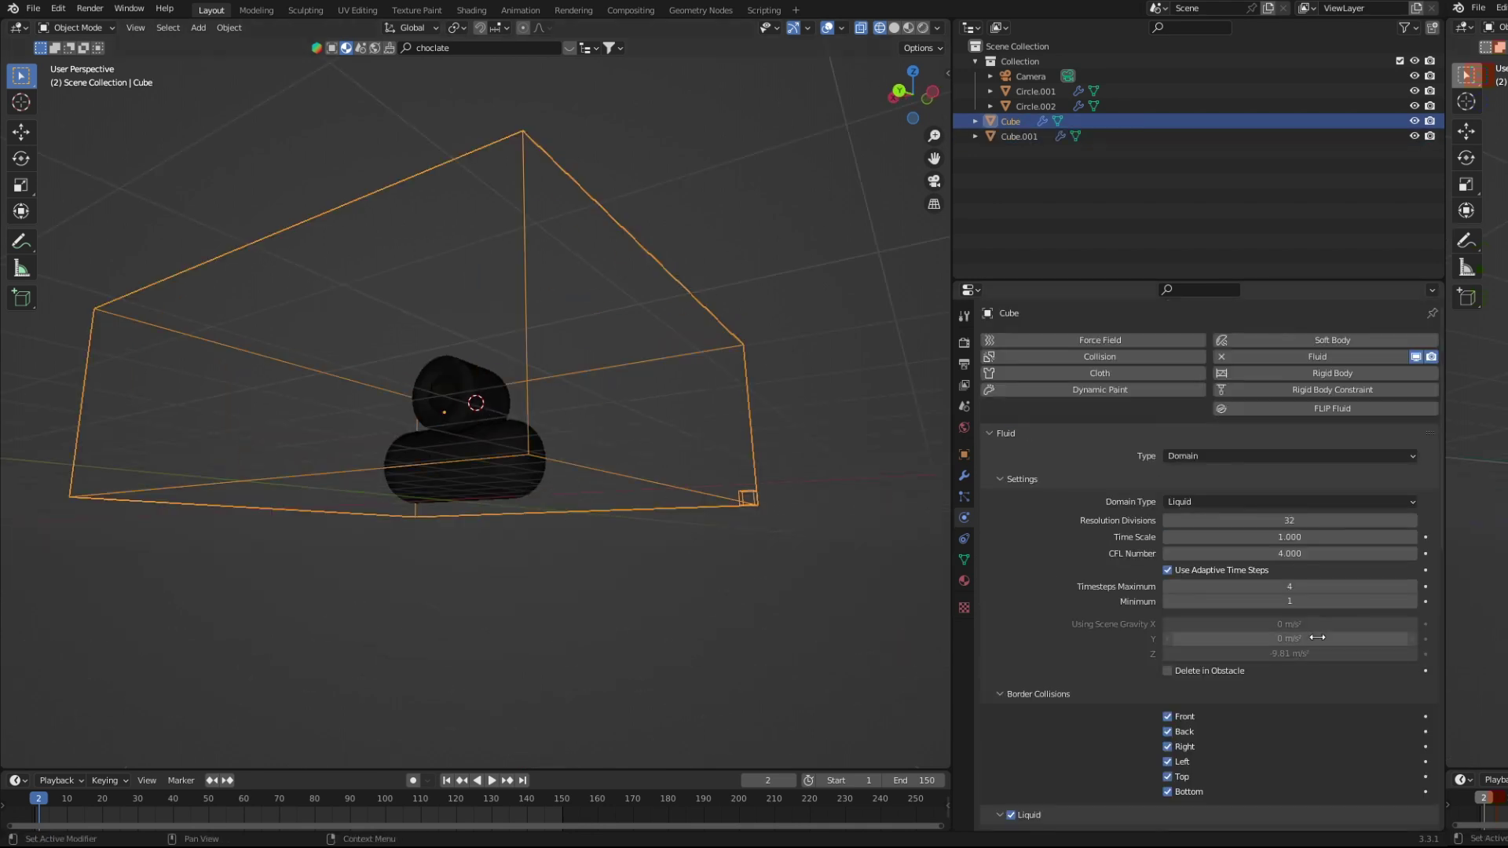
{"action": "left_click", "coordinate": [1296, 522]}
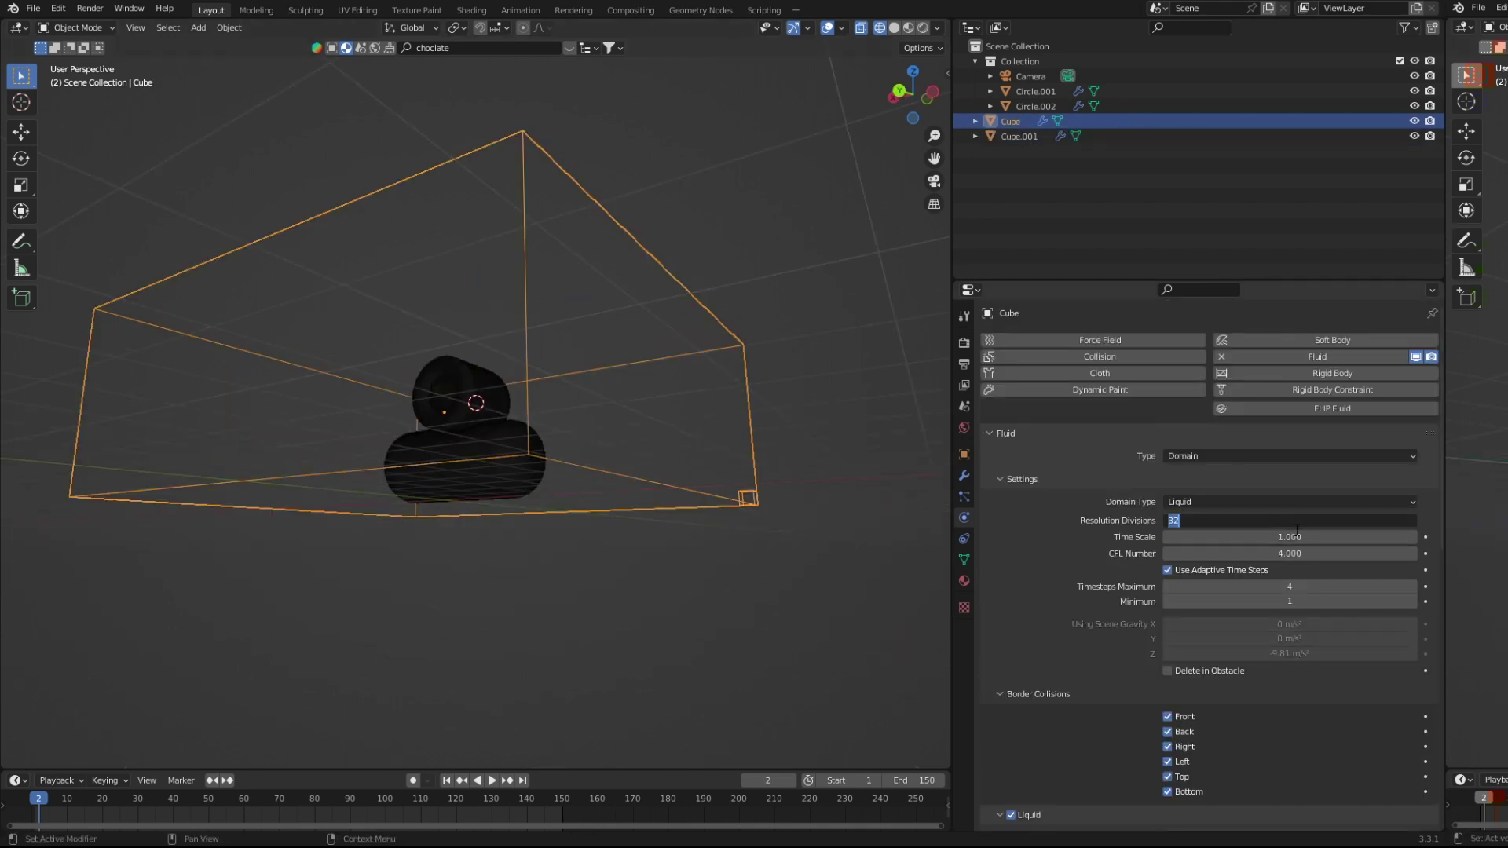
{"action": "type", "text": "85"}
{"action": "key", "text": "Return"}
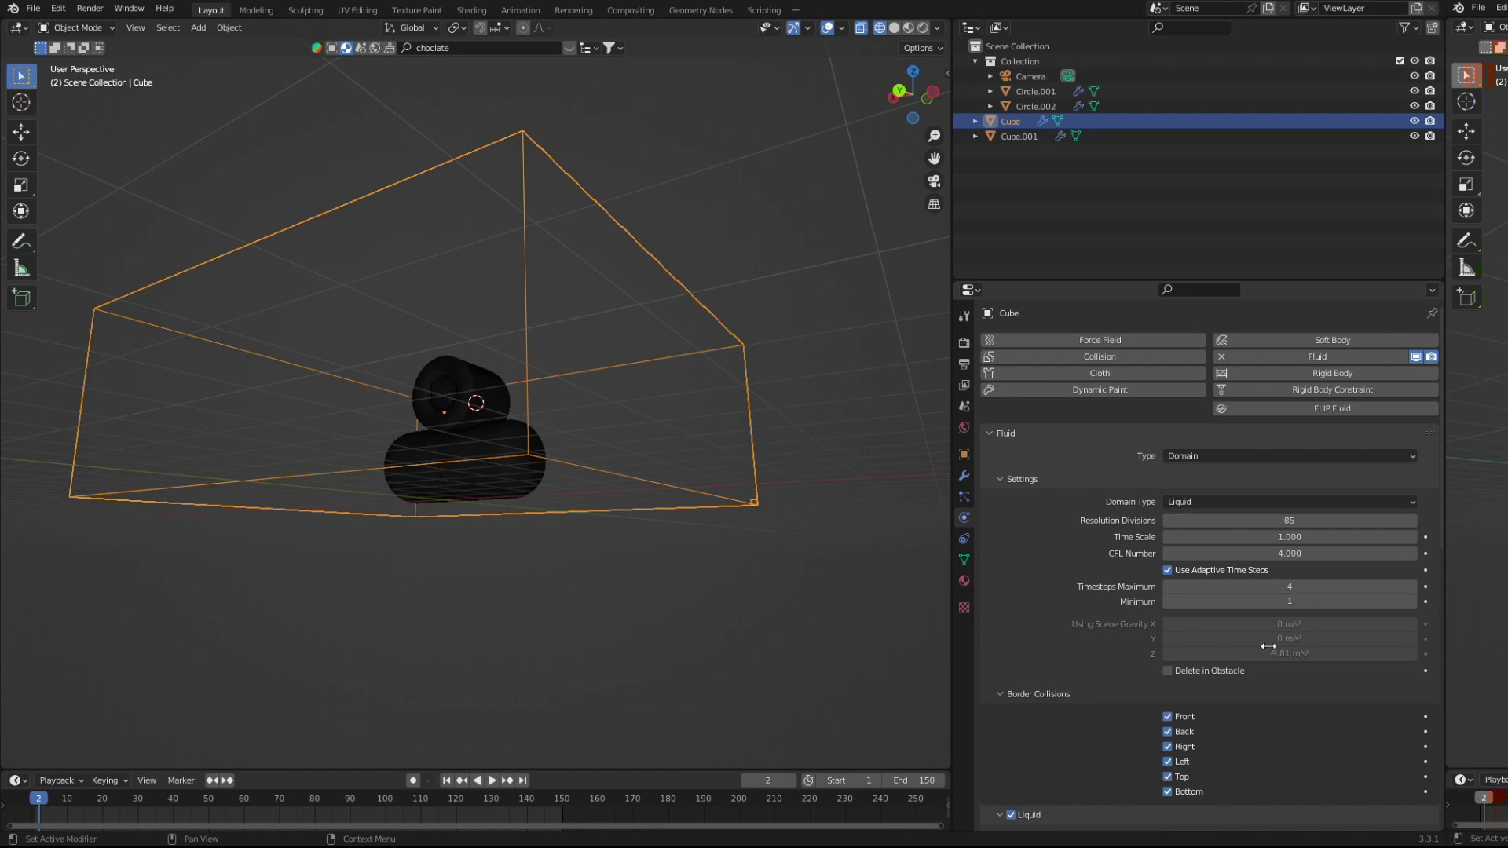
{"action": "scroll", "coordinate": [1233, 669], "scroll_direction": "down", "scroll_amount": 10}
{"action": "scroll", "coordinate": [1232, 669], "scroll_direction": "down", "scroll_amount": 1}
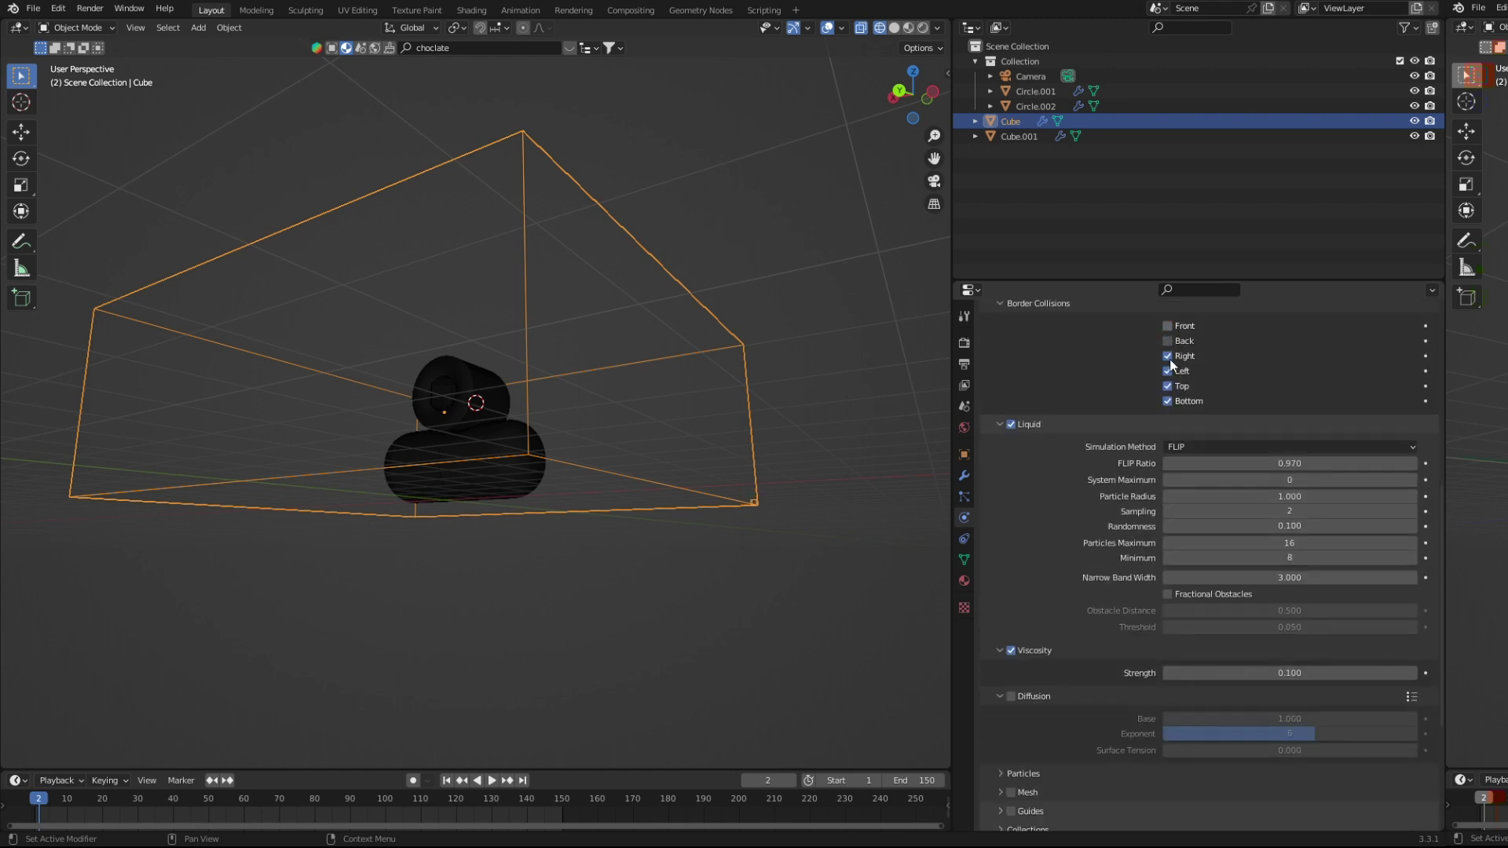
{"action": "scroll", "coordinate": [1222, 720], "scroll_direction": "down", "scroll_amount": 5}
{"action": "scroll", "coordinate": [1222, 720], "scroll_direction": "down", "scroll_amount": 1}
{"action": "left_click", "coordinate": [1010, 611]}
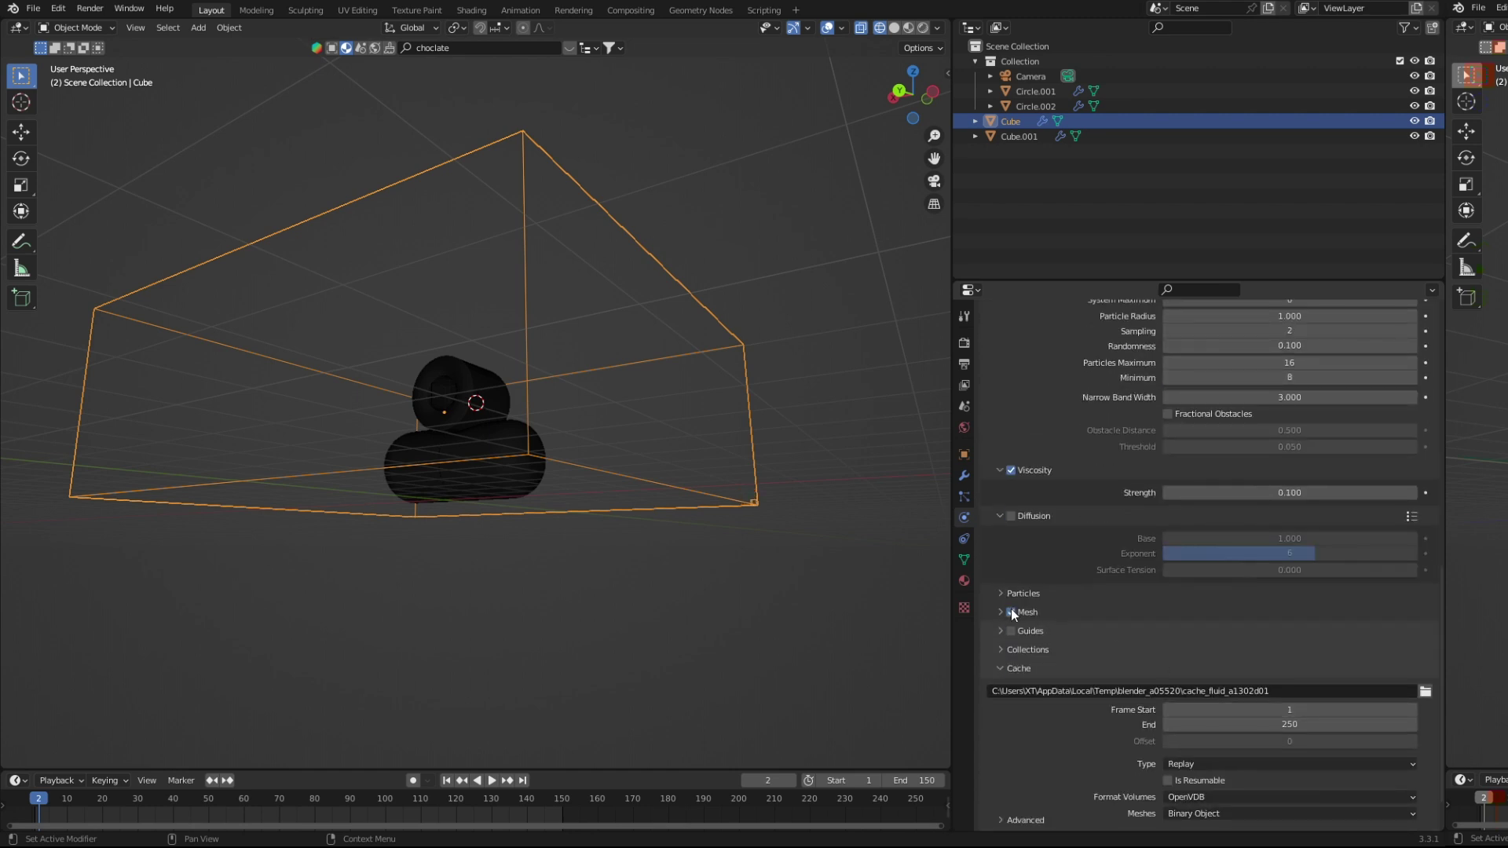
Set the domain cache type to All and enable diffusion.
{"action": "scroll", "coordinate": [1205, 700], "scroll_direction": "down", "scroll_amount": 2}
{"action": "left_click", "coordinate": [1223, 710]}
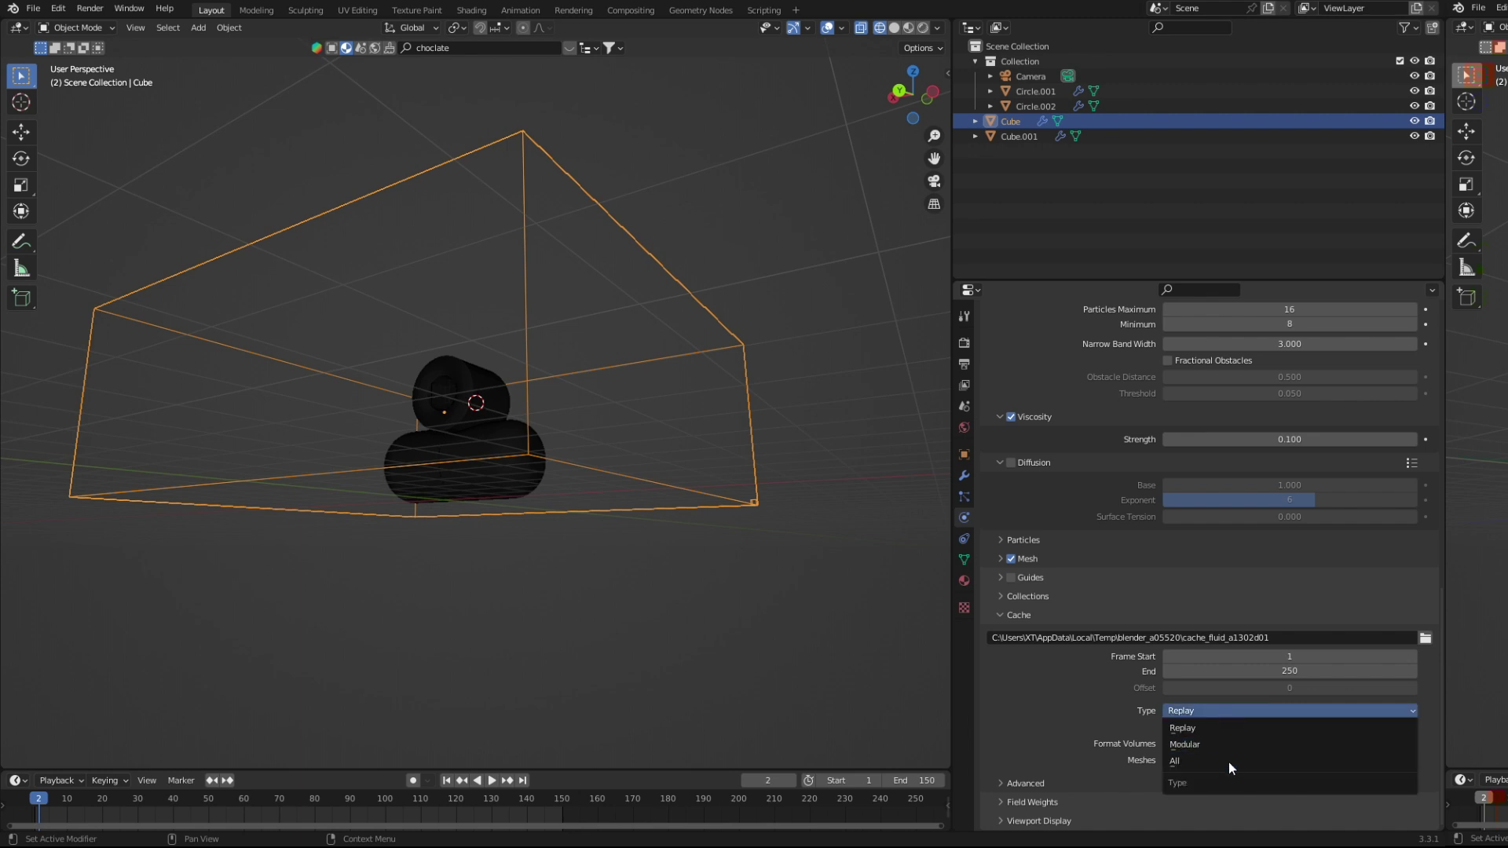
{"action": "left_click", "coordinate": [1227, 762]}
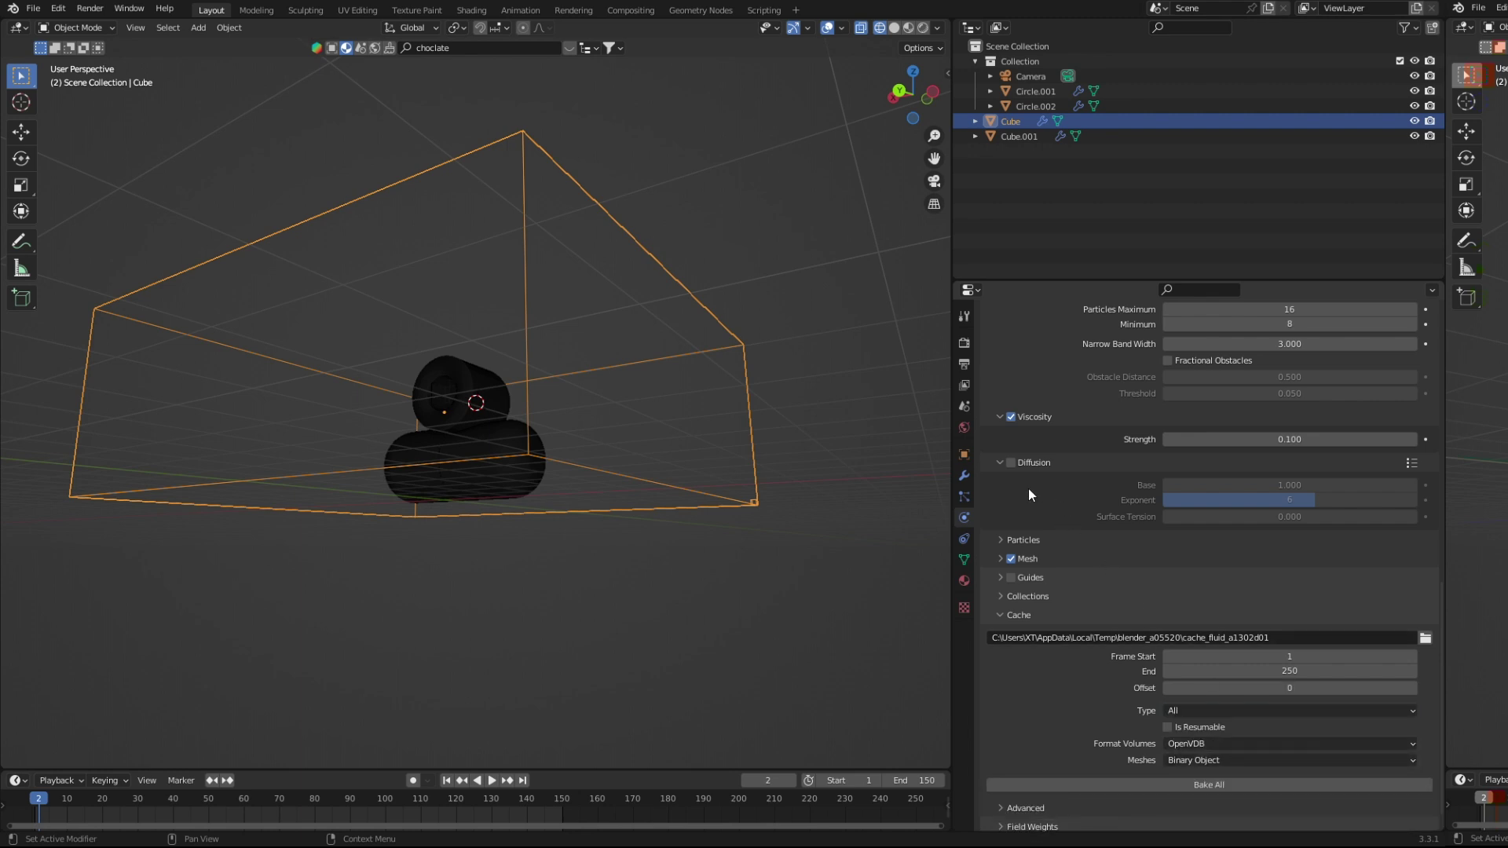
{"action": "left_click", "coordinate": [1013, 463]}
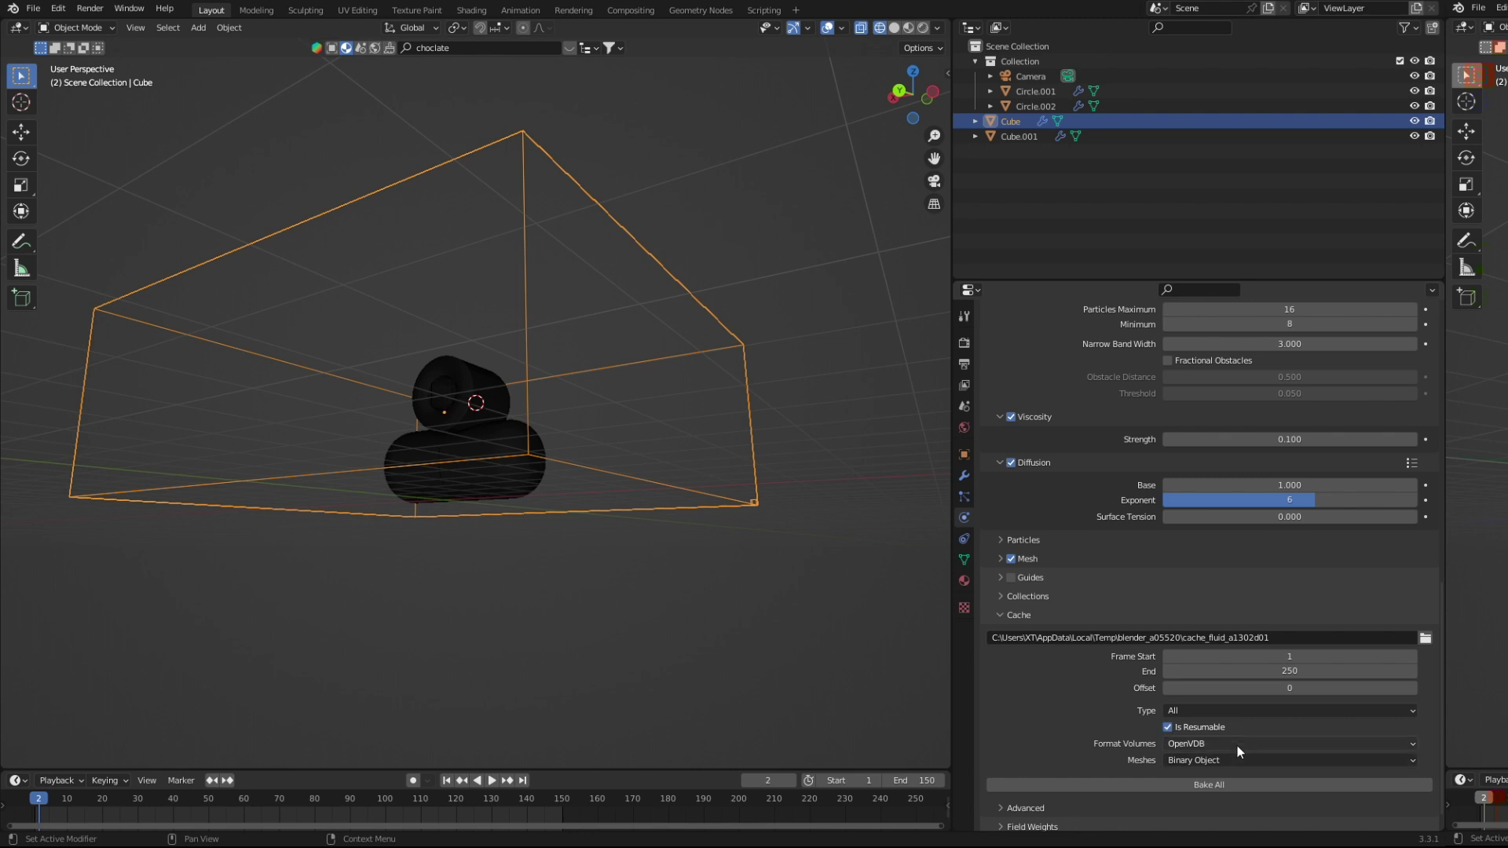
{"action": "scroll", "coordinate": [1274, 713], "scroll_direction": "up", "scroll_amount": 8}
{"action": "scroll", "coordinate": [1274, 713], "scroll_direction": "up", "scroll_amount": 2}
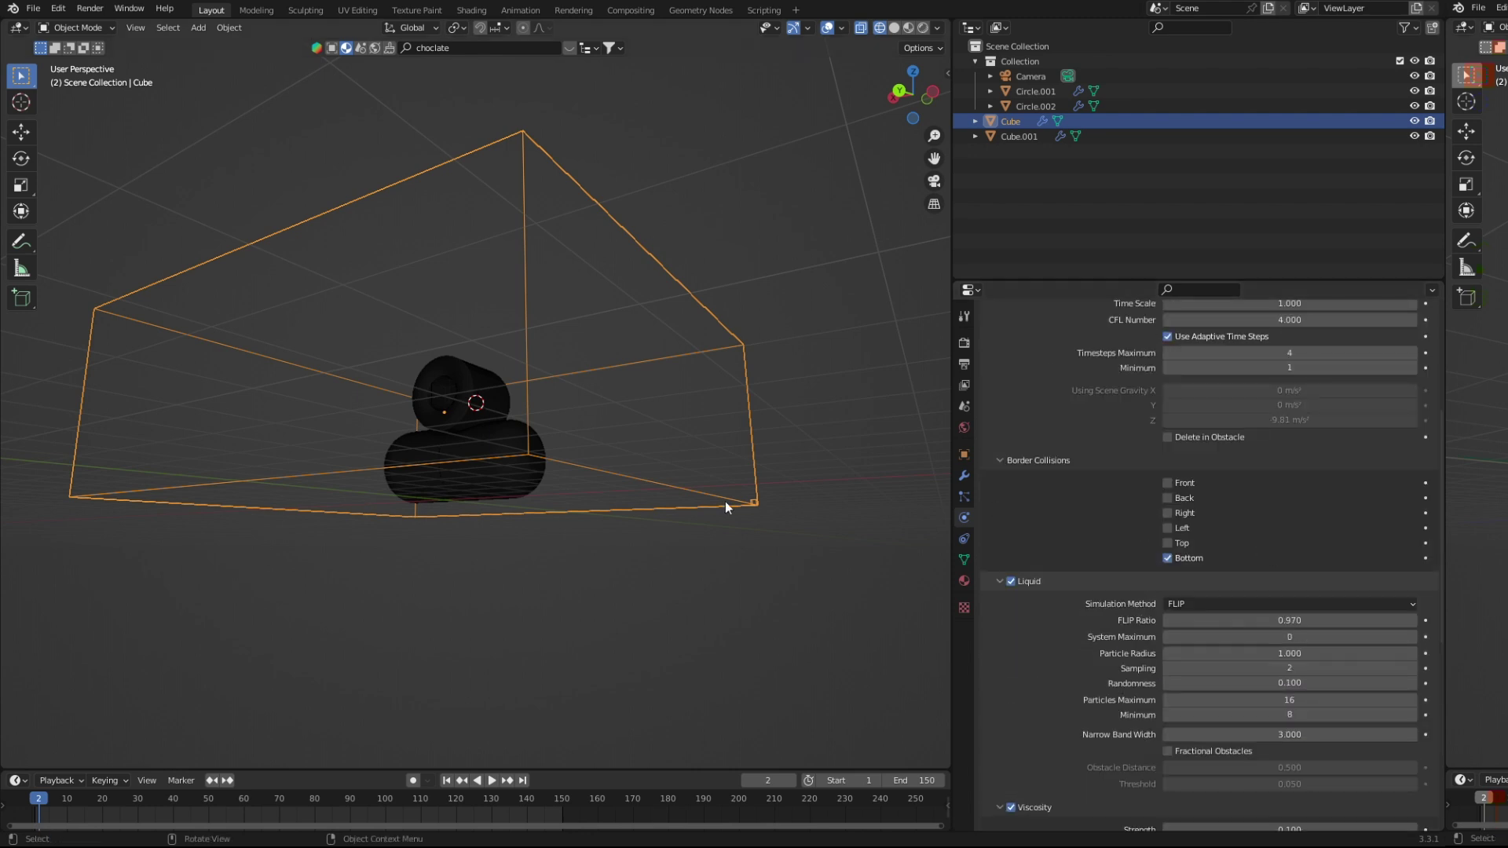
{"action": "scroll", "coordinate": [724, 501], "scroll_direction": "down", "scroll_amount": 2}
{"action": "scroll", "coordinate": [713, 516], "scroll_direction": "down", "scroll_amount": 1}
{"action": "scroll", "coordinate": [649, 424], "scroll_direction": "down", "scroll_amount": 2}
{"action": "mouse_move", "coordinate": [649, 424]}
{"action": "middle_mouse_down"}
{"action": "mouse_move", "coordinate": [610, 453]}
{"action": "mouse_move", "coordinate": [781, 428]}
{"action": "middle_mouse_up"}
{"action": "scroll", "coordinate": [548, 457], "scroll_direction": "up", "scroll_amount": 8}
{"action": "mouse_move", "coordinate": [549, 457]}
{"action": "middle_mouse_down"}
{"action": "mouse_move", "coordinate": [626, 461]}
{"action": "mouse_move", "coordinate": [387, 447]}
{"action": "mouse_move", "coordinate": [404, 453]}
{"action": "middle_mouse_up"}
Check the Circle.002 torus and Cube.001, then reselect the domain Cube and Bake All.
{"action": "left_click", "coordinate": [460, 436]}
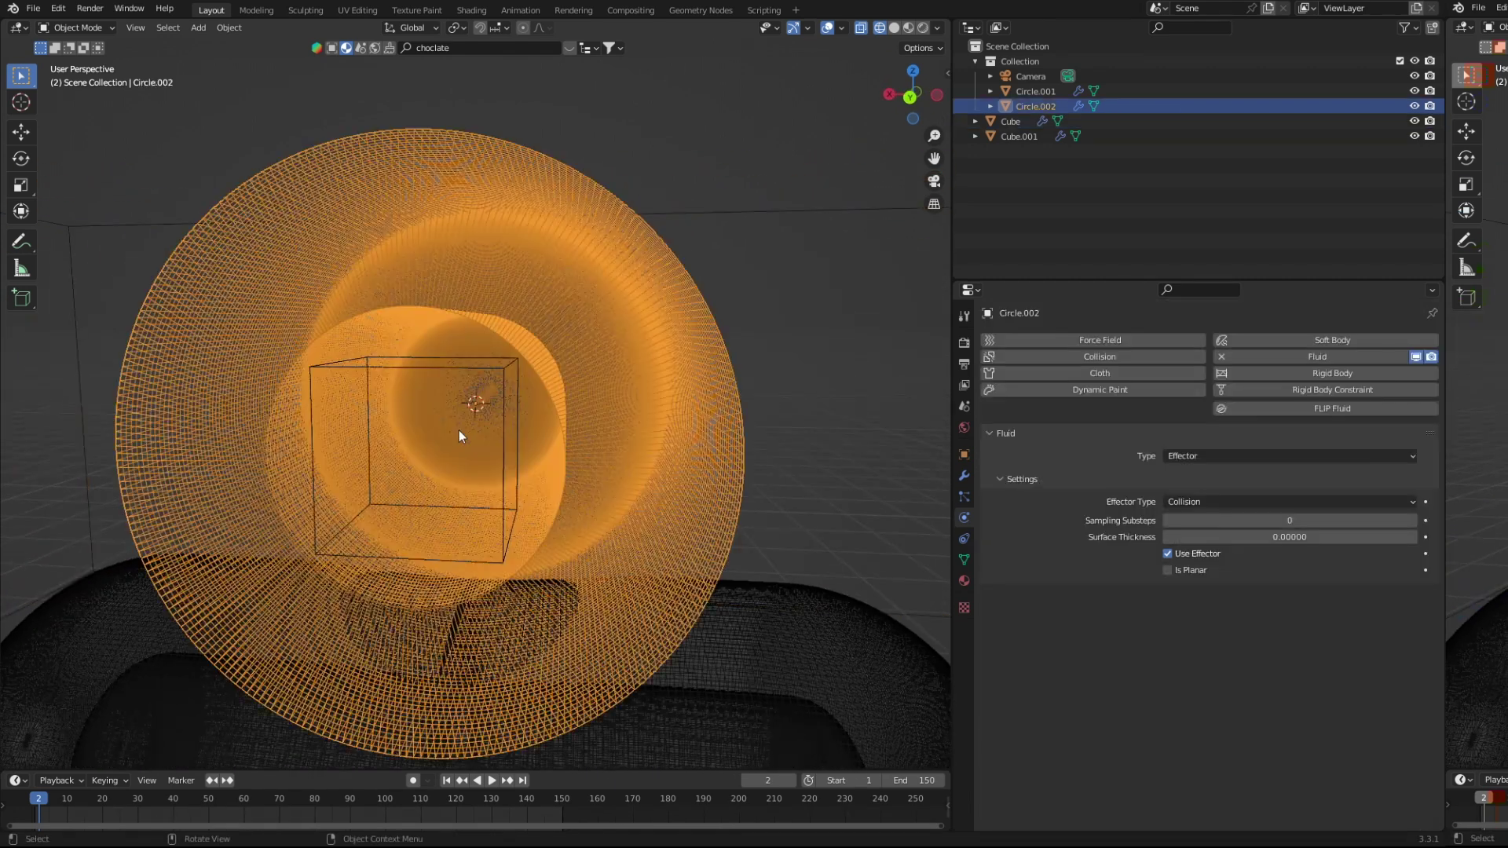
{"action": "left_click", "coordinate": [483, 366]}
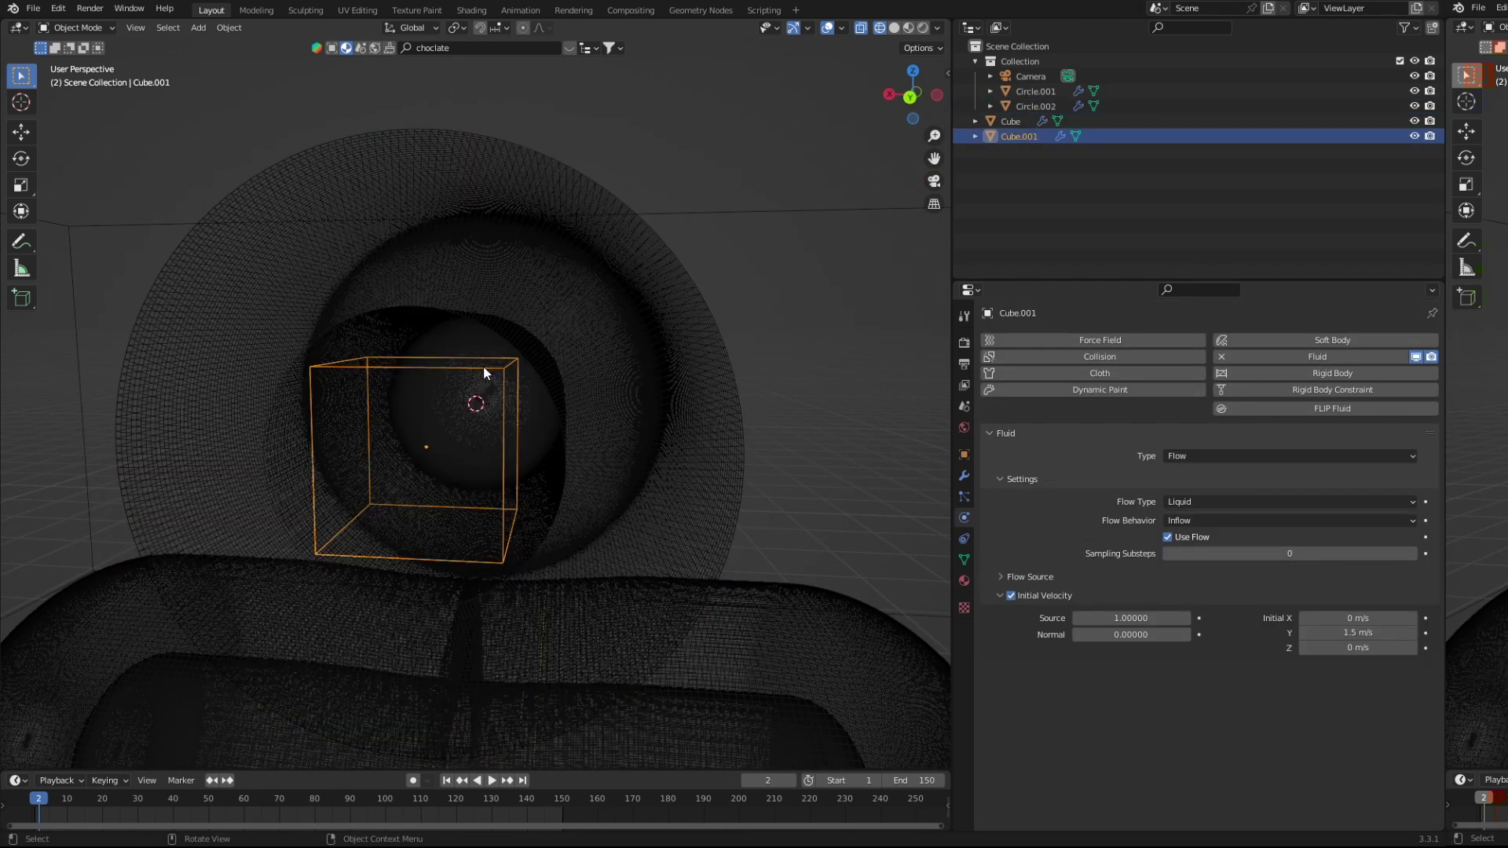
{"action": "scroll", "coordinate": [729, 530], "scroll_direction": "down", "scroll_amount": 8}
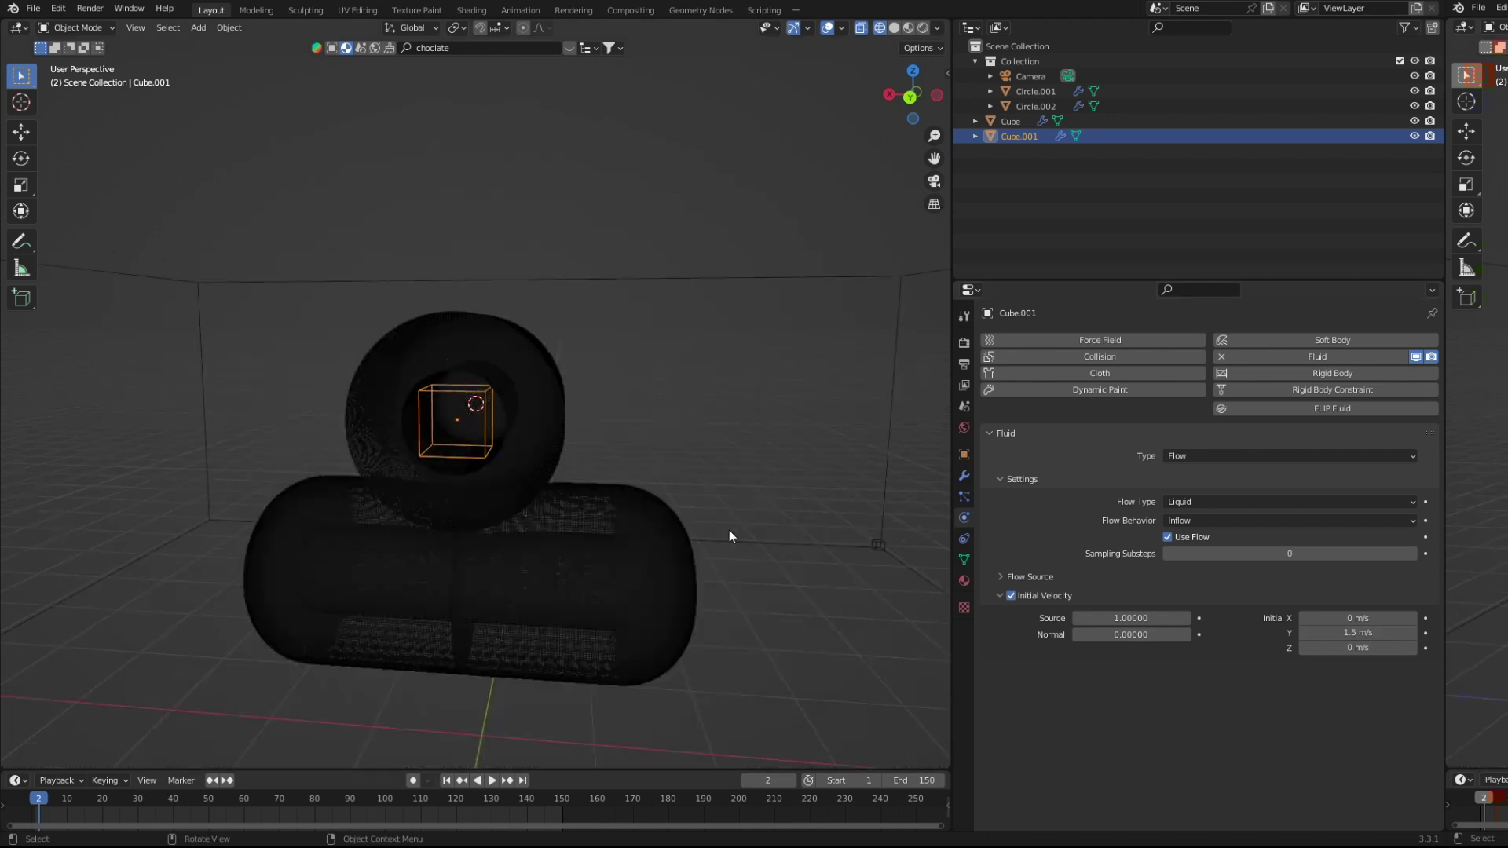
{"action": "middle_click_drag", "start_coordinate": [729, 531], "coordinate": [591, 547]}
{"action": "left_click", "coordinate": [719, 315]}
{"action": "scroll", "coordinate": [1195, 619], "scroll_direction": "down", "scroll_amount": 5}
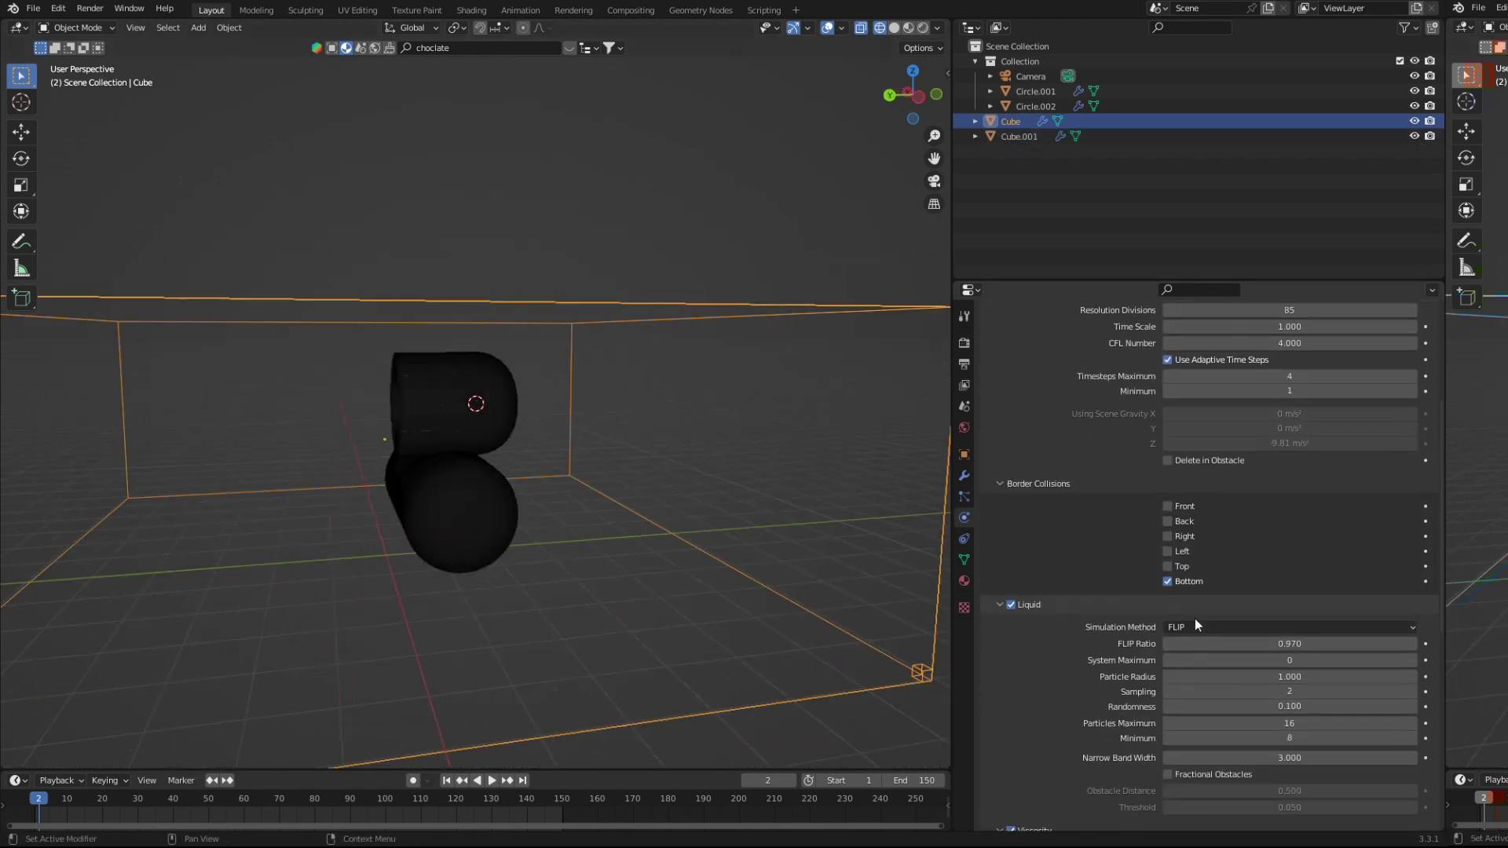
{"action": "scroll", "coordinate": [1243, 724], "scroll_direction": "down", "scroll_amount": 5}
{"action": "scroll", "coordinate": [1226, 752], "scroll_direction": "down", "scroll_amount": 4}
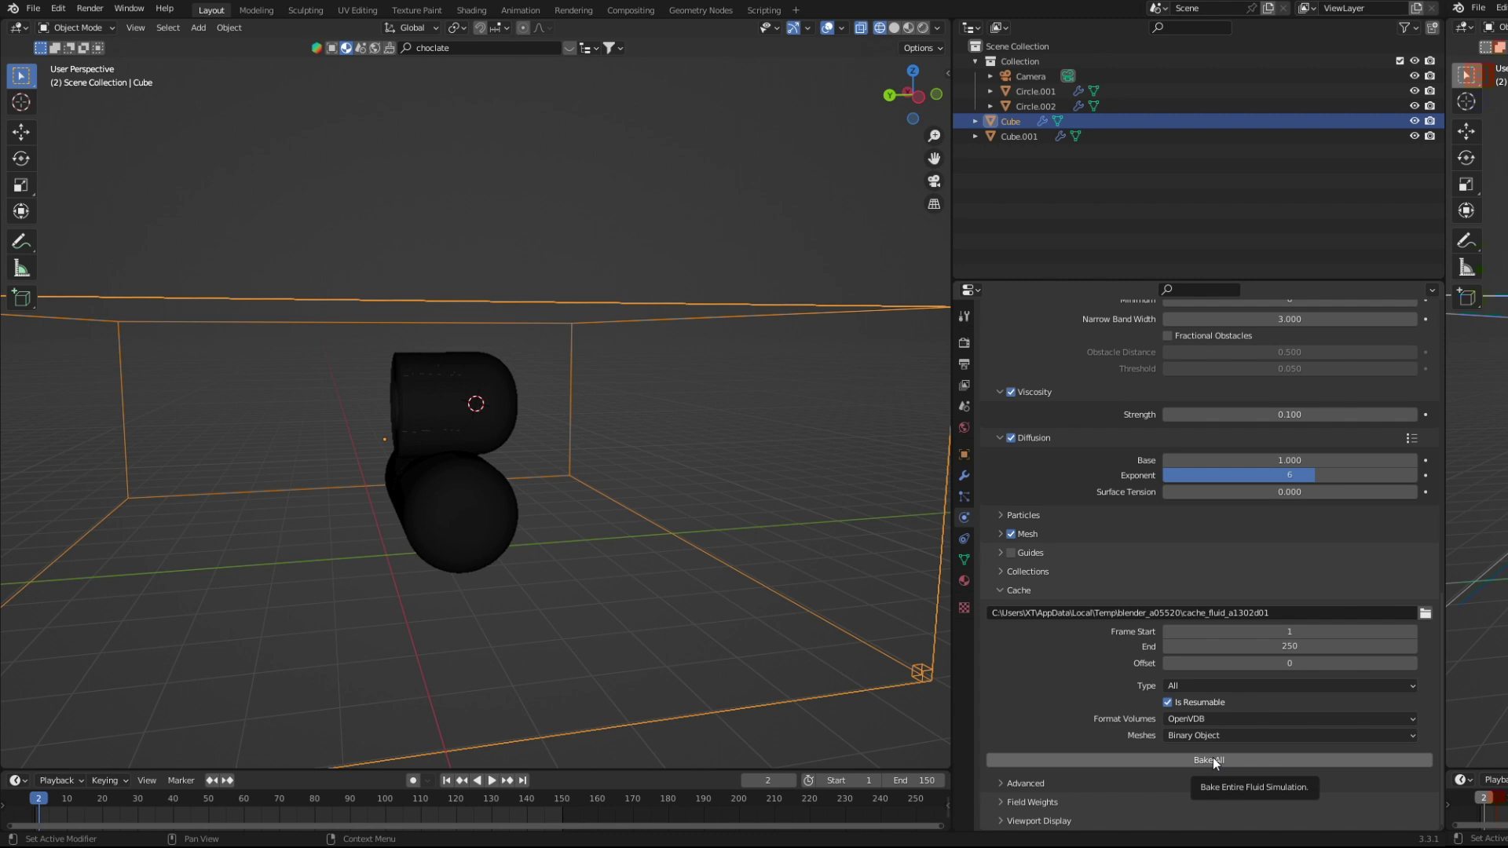
{"action": "left_click", "coordinate": [1212, 760]}
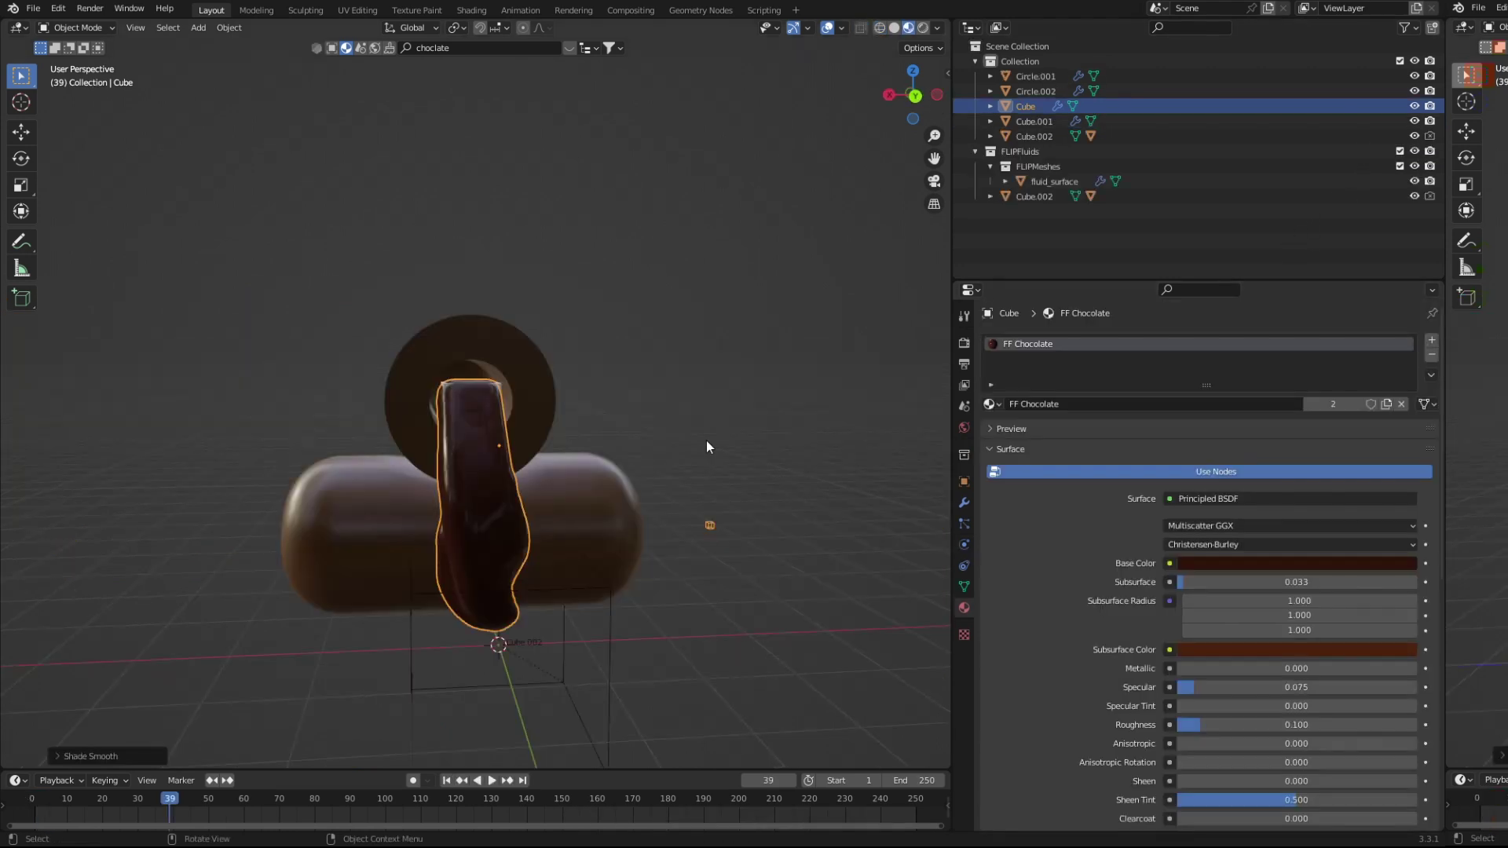
Replay the baked chocolate pour from frame 1 and pause it at frame 22.
{"action": "middle_click_drag", "start_coordinate": [705, 441], "coordinate": [531, 518]}
{"action": "scroll", "coordinate": [619, 473], "scroll_direction": "down", "scroll_amount": 5}
{"action": "scroll", "coordinate": [664, 470], "scroll_direction": "up", "scroll_amount": 5}
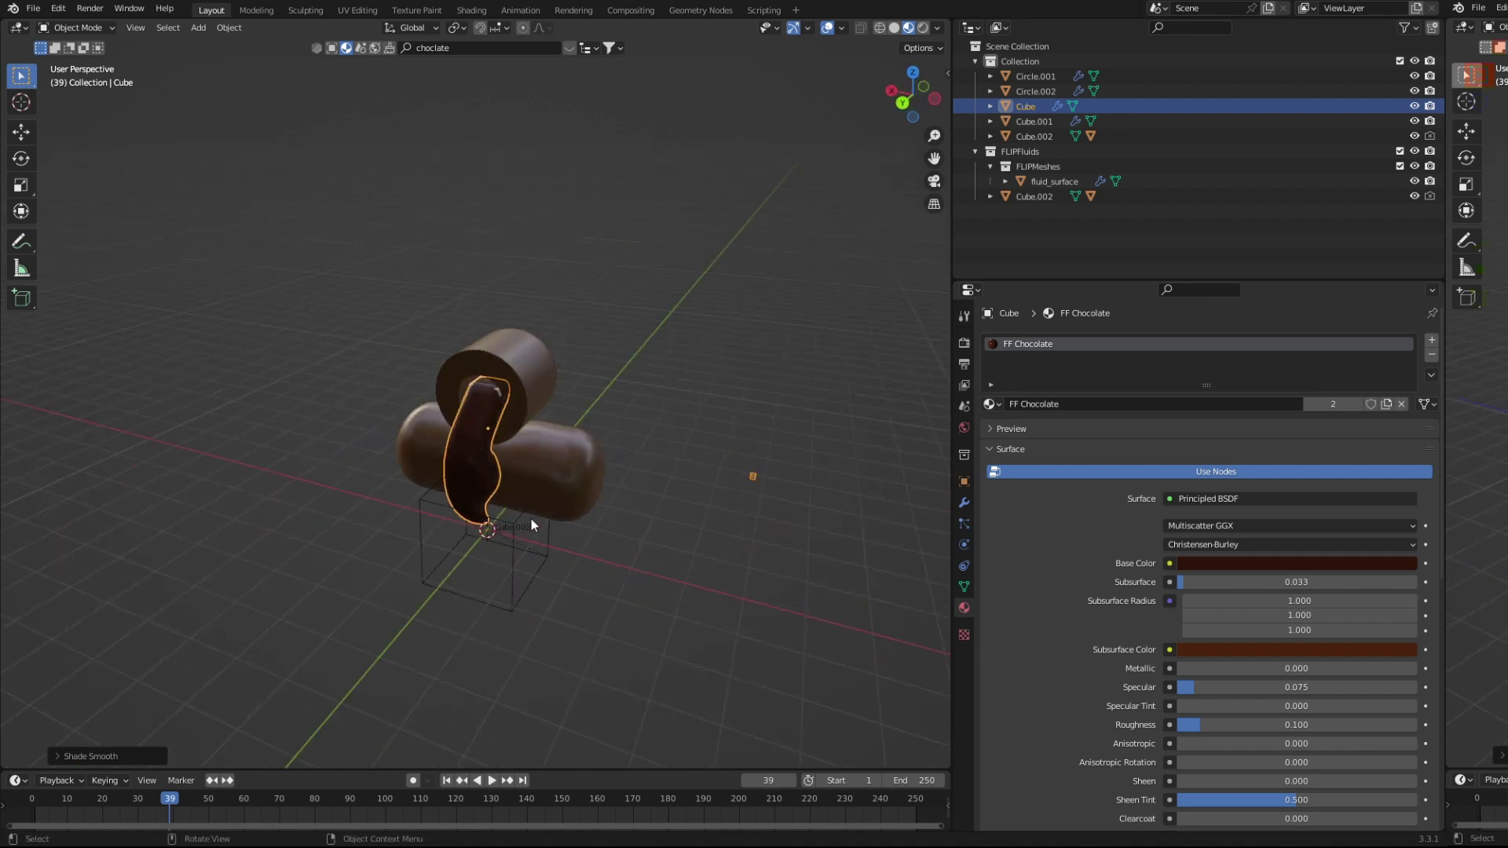
{"action": "left_click", "coordinate": [447, 780]}
{"action": "left_click", "coordinate": [493, 780]}
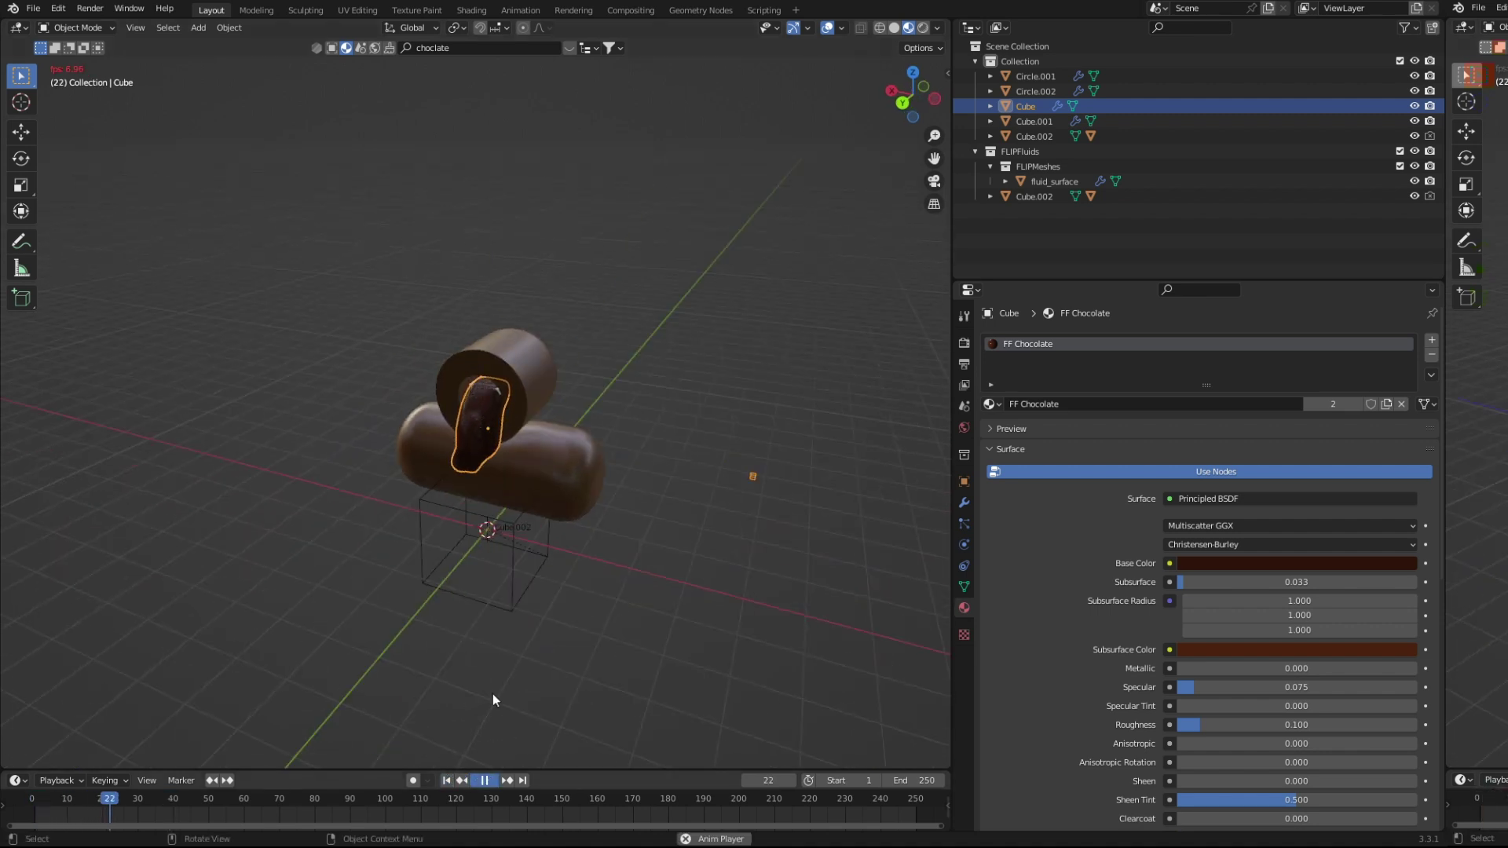
{"action": "key", "text": "space"}
{"action": "scroll", "coordinate": [493, 694], "scroll_direction": "up", "scroll_amount": 3}
{"action": "middle_click_drag", "start_coordinate": [473, 604], "coordinate": [493, 523]}
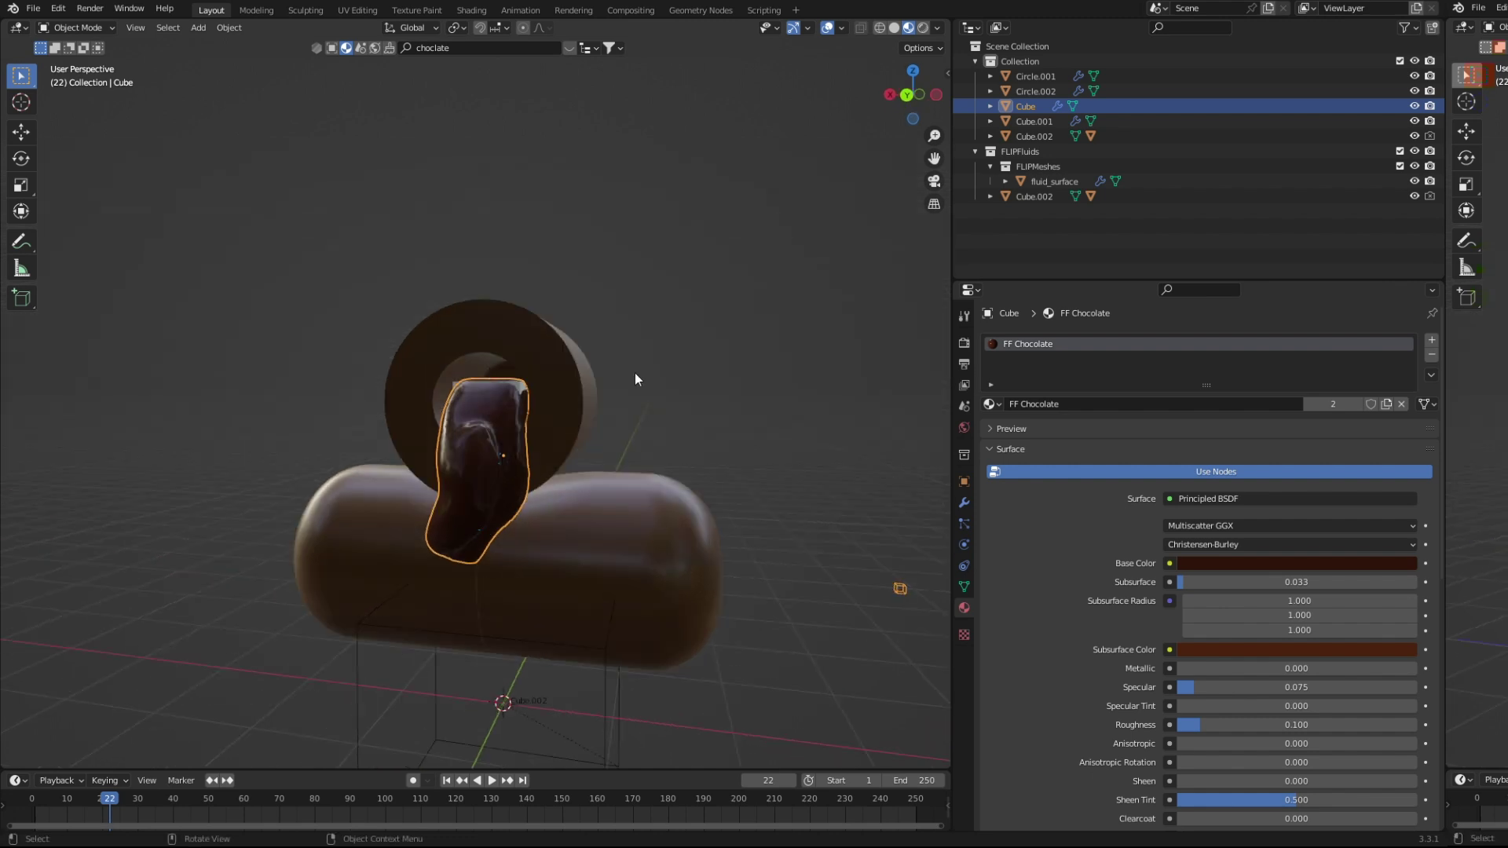
{"action": "key", "text": "shift+a"}
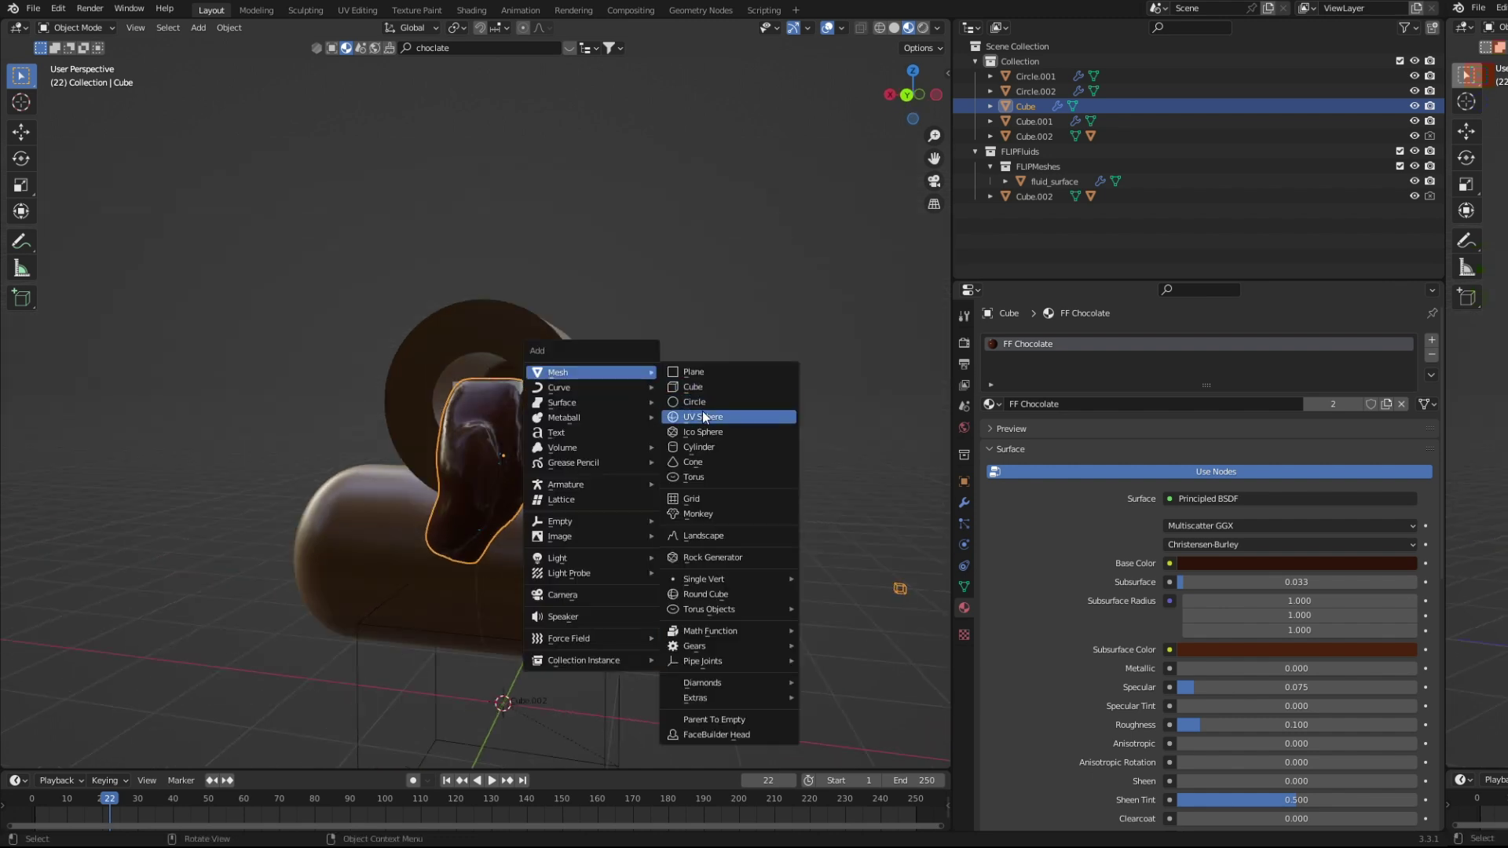
{"action": "left_click", "coordinate": [702, 412]}
{"action": "scroll", "coordinate": [639, 526], "scroll_direction": "down", "scroll_amount": 4}
{"action": "key", "text": "s"}
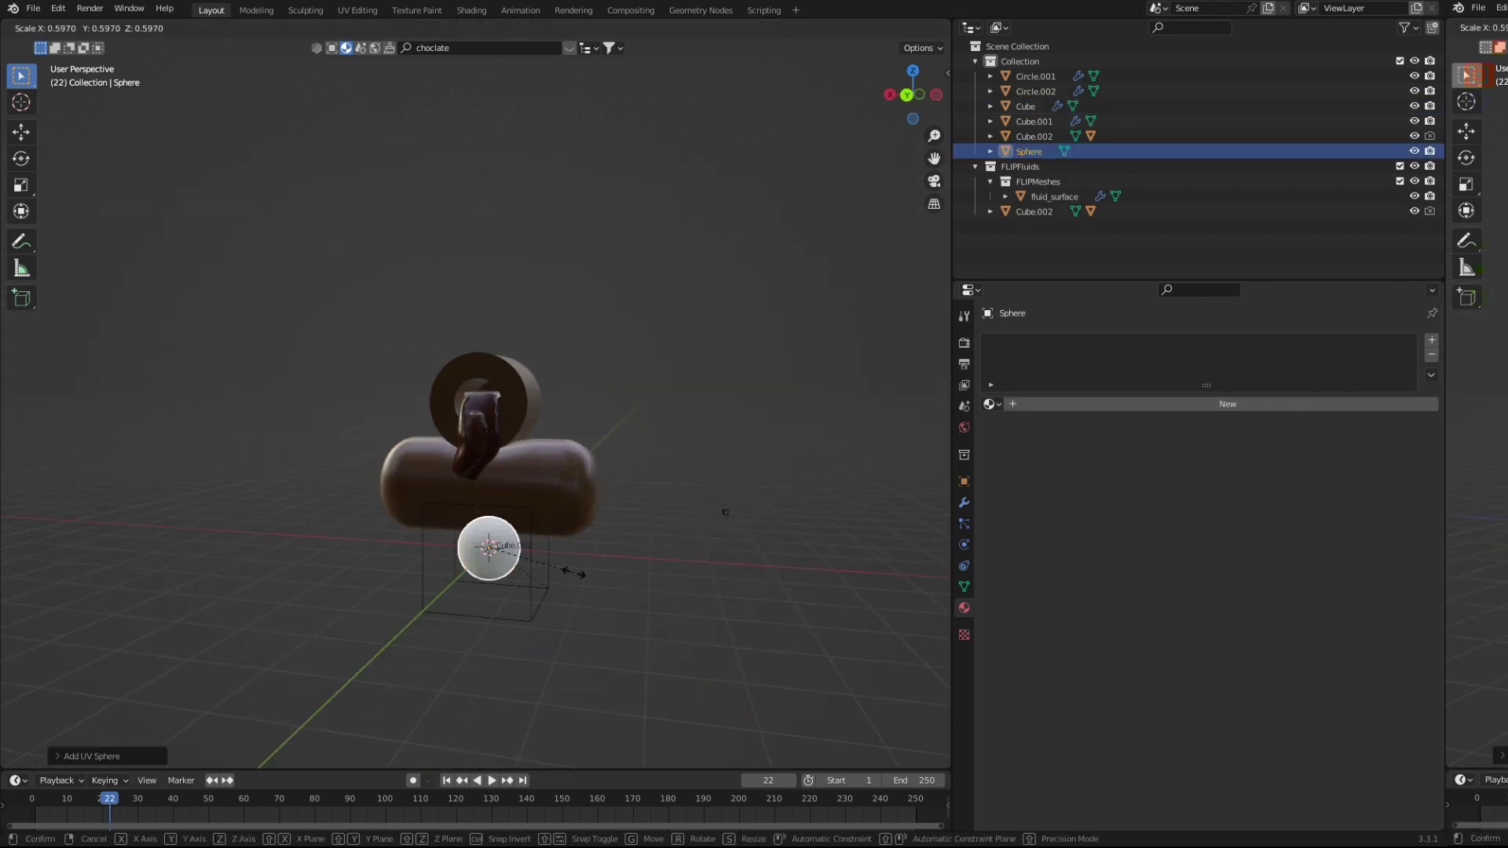
{"action": "left_click", "coordinate": [573, 573]}
{"action": "left_click", "coordinate": [991, 404]}
{"action": "left_click", "coordinate": [1052, 442]}
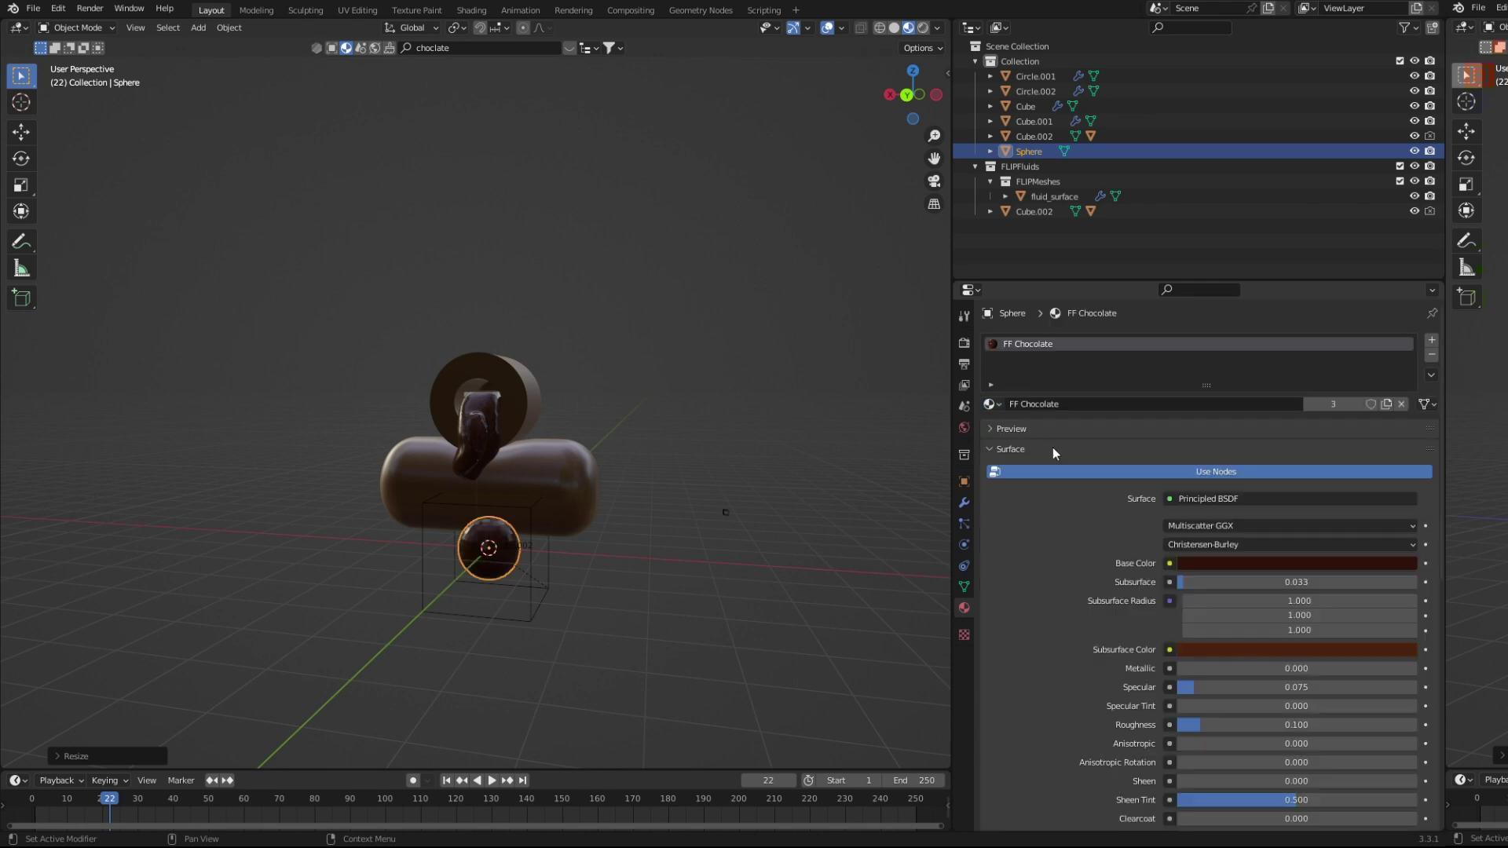
{"action": "right_click", "coordinate": [537, 562]}
{"action": "left_click", "coordinate": [552, 547]}
{"action": "middle_click_drag", "start_coordinate": [553, 546], "coordinate": [489, 573]}
{"action": "key", "text": "g"}
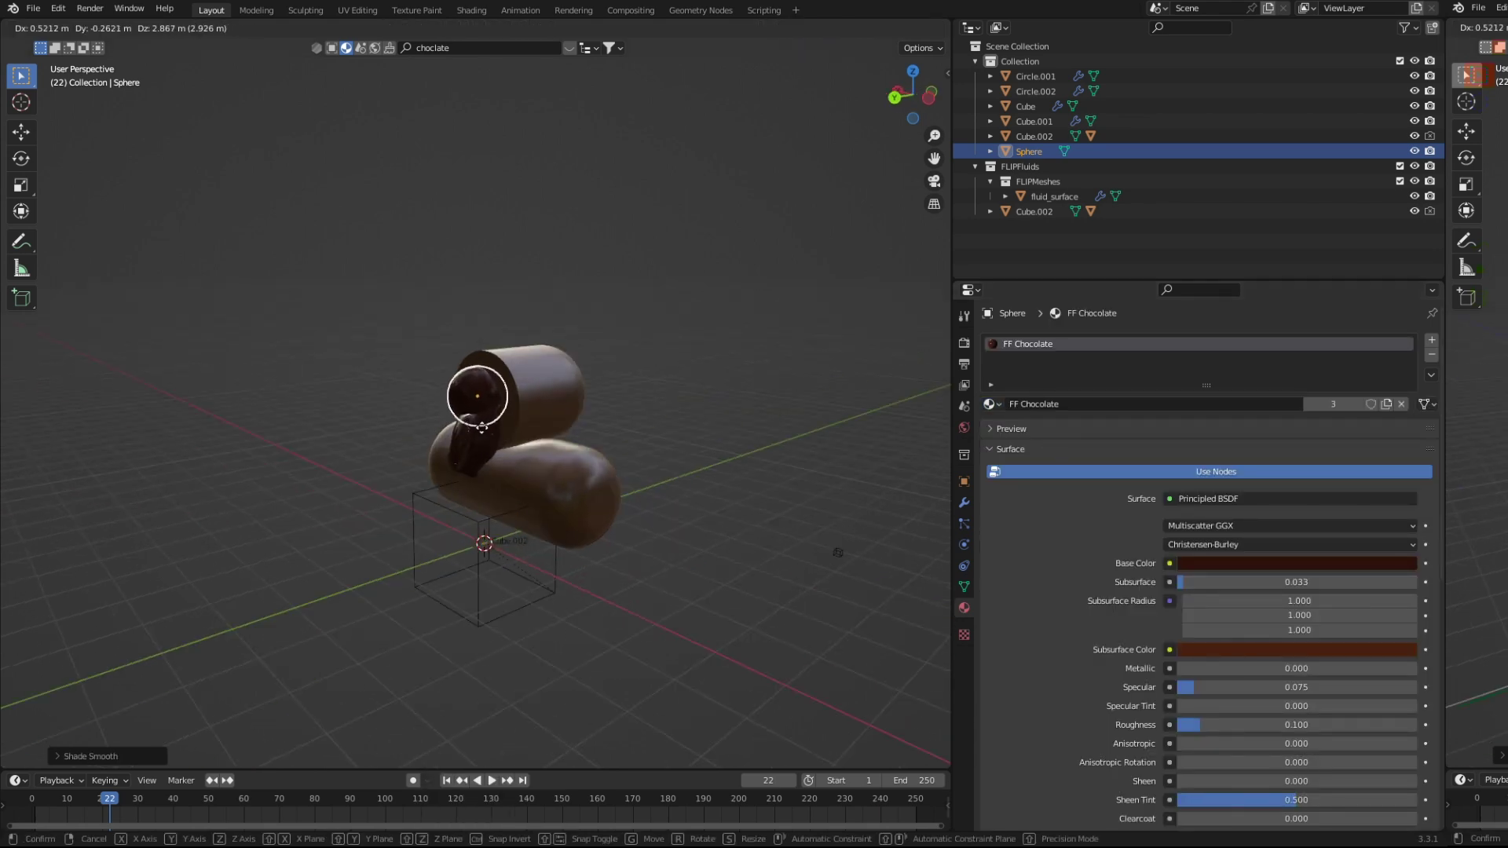
{"action": "left_click", "coordinate": [475, 422]}
{"action": "mouse_move", "coordinate": [475, 422]}
{"action": "middle_mouse_down"}
{"action": "mouse_move", "coordinate": [502, 443]}
{"action": "mouse_move", "coordinate": [794, 517]}
{"action": "middle_mouse_up"}
{"action": "scroll", "coordinate": [474, 422], "scroll_direction": "up", "scroll_amount": 5}
{"action": "key", "text": "s"}
{"action": "left_click", "coordinate": [455, 417]}
{"action": "key", "text": "s"}
{"action": "left_click", "coordinate": [794, 518]}
{"action": "key", "text": "g"}
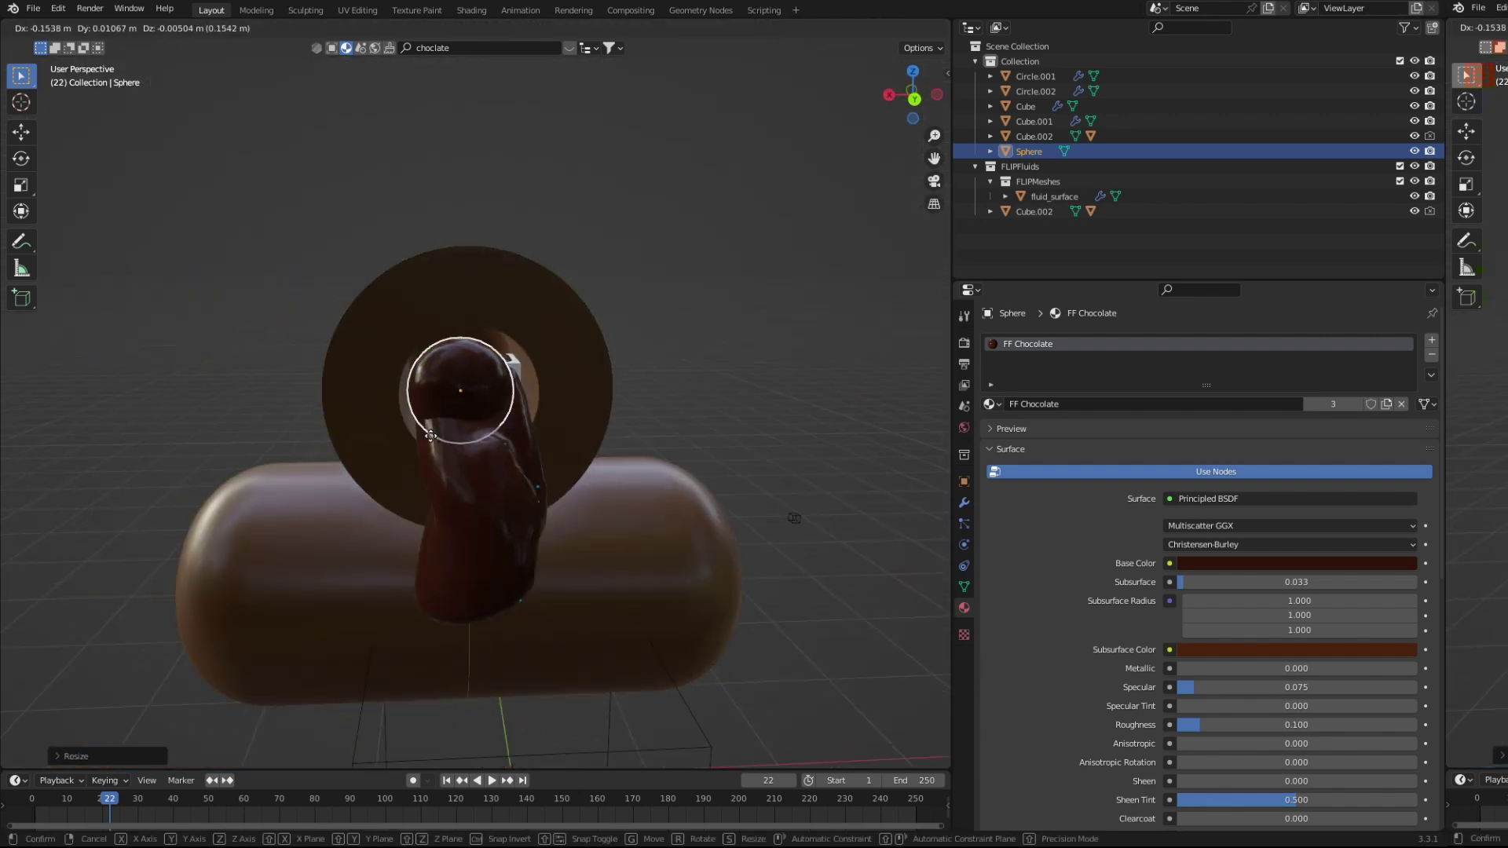
{"action": "left_click", "coordinate": [490, 422]}
{"action": "mouse_move", "coordinate": [490, 422]}
{"action": "middle_mouse_down"}
{"action": "mouse_move", "coordinate": [671, 396]}
{"action": "mouse_move", "coordinate": [494, 413]}
{"action": "middle_mouse_up"}
{"action": "key", "text": "s"}
{"action": "left_click", "coordinate": [530, 421]}
{"action": "left_click", "coordinate": [671, 398]}
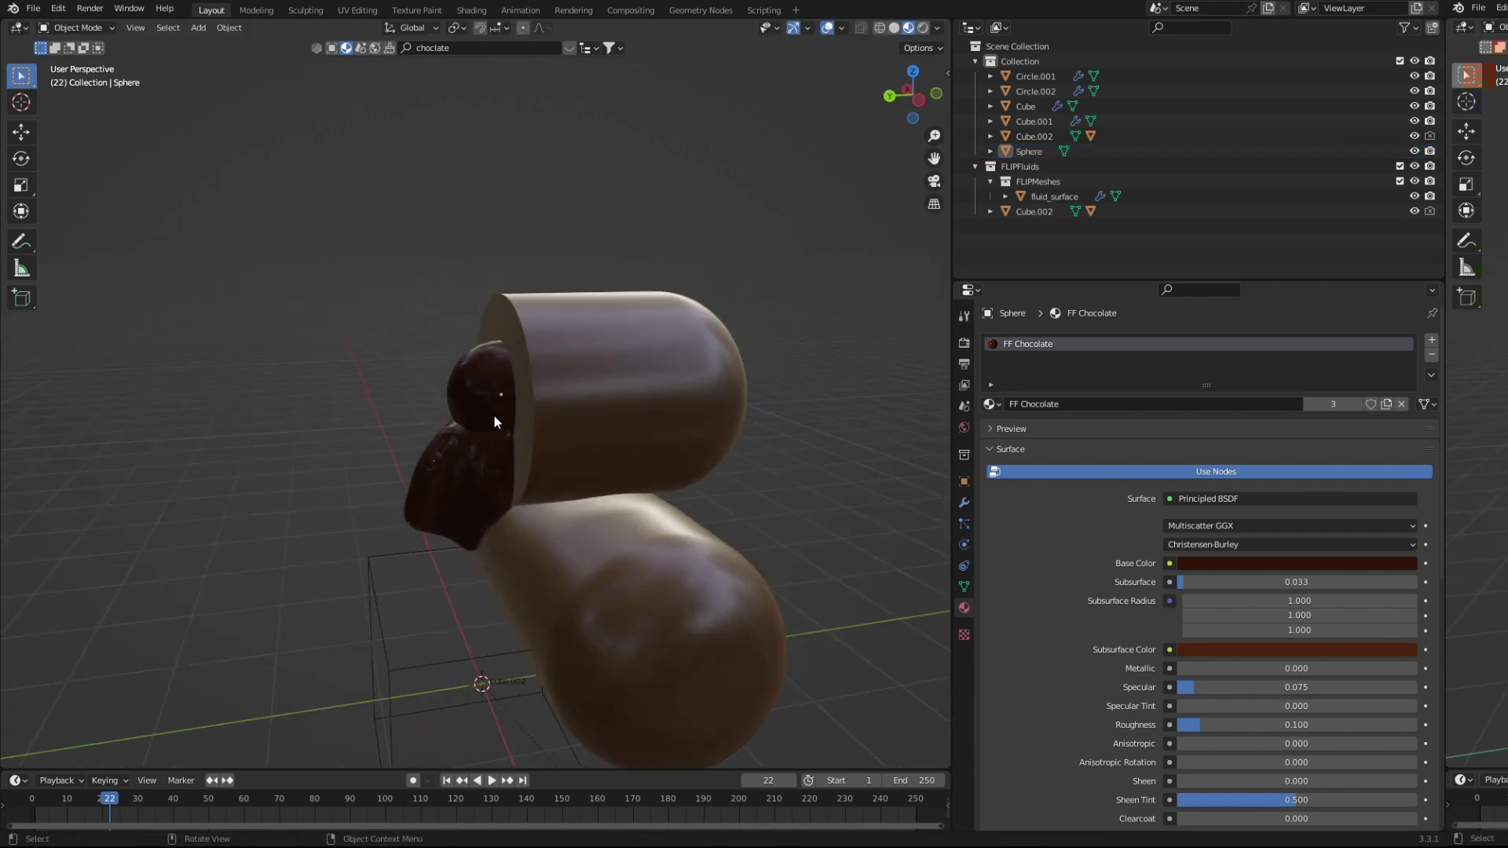
{"action": "left_click", "coordinate": [479, 410]}
{"action": "key", "text": "Delete"}
{"action": "scroll", "coordinate": [479, 409], "scroll_direction": "down", "scroll_amount": 5}
{"action": "middle_click_drag", "start_coordinate": [470, 470], "coordinate": [526, 493]}
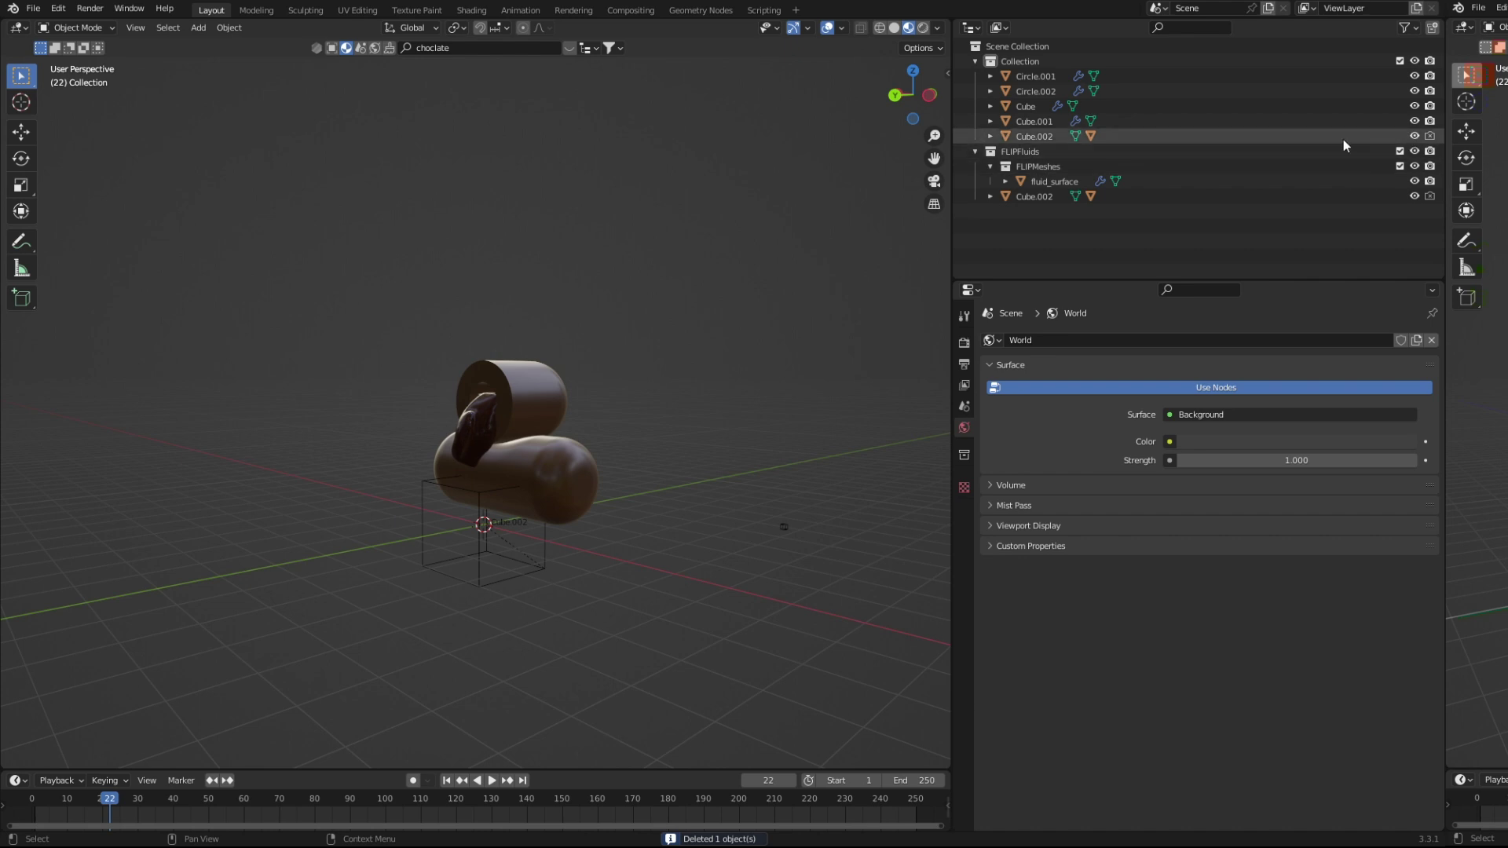
Select the Cube.001 inflow box and hide it in the Outliner.
{"action": "left_click", "coordinate": [1032, 137]}
{"action": "scroll", "coordinate": [676, 299], "scroll_direction": "up", "scroll_amount": 3}
{"action": "left_click", "coordinate": [488, 391]}
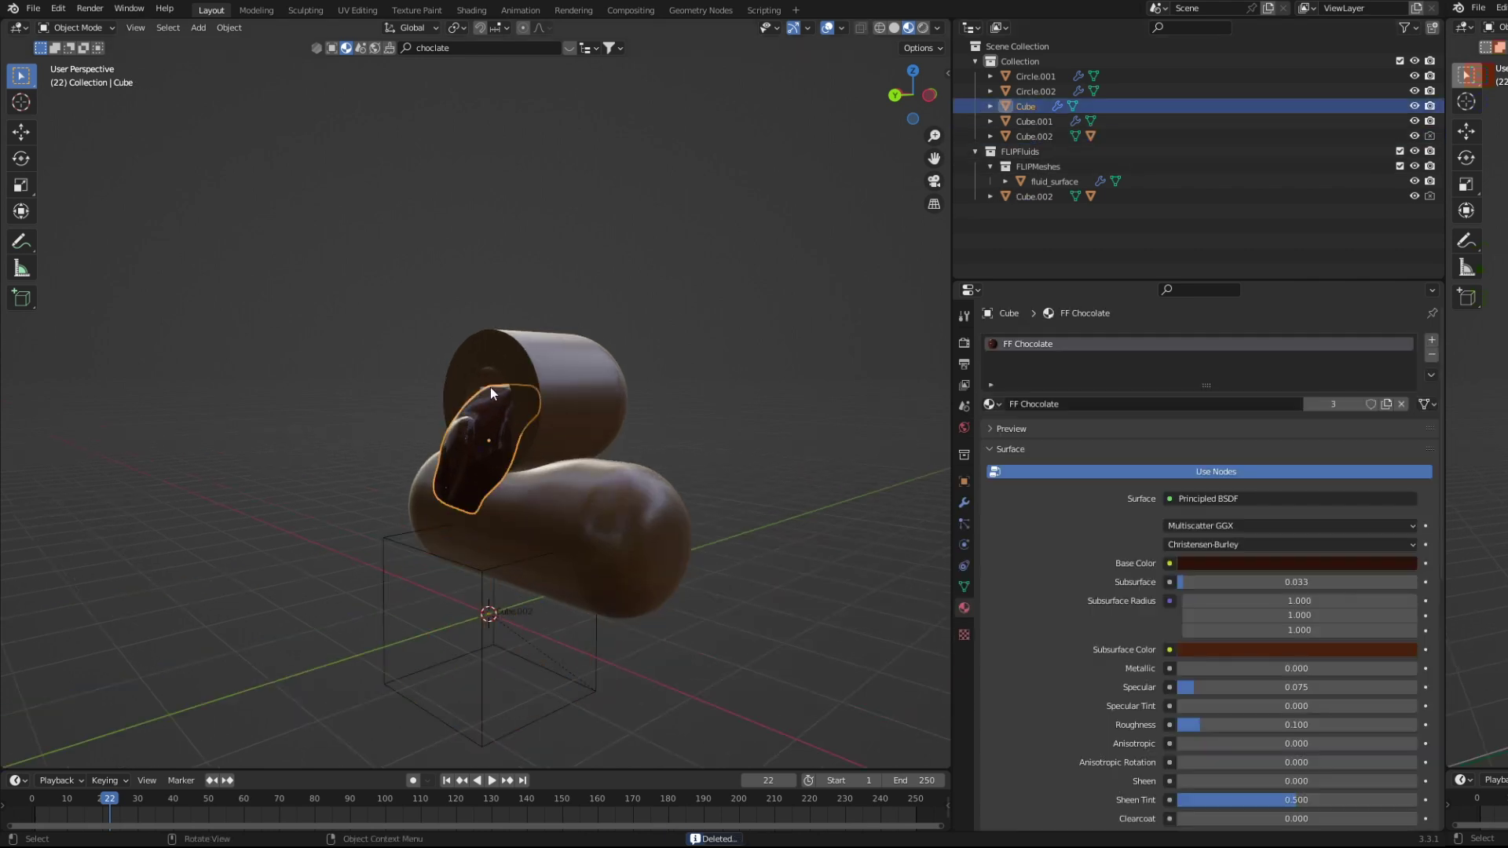
{"action": "scroll", "coordinate": [484, 385], "scroll_direction": "up", "scroll_amount": 1}
{"action": "scroll", "coordinate": [483, 384], "scroll_direction": "up", "scroll_amount": 3}
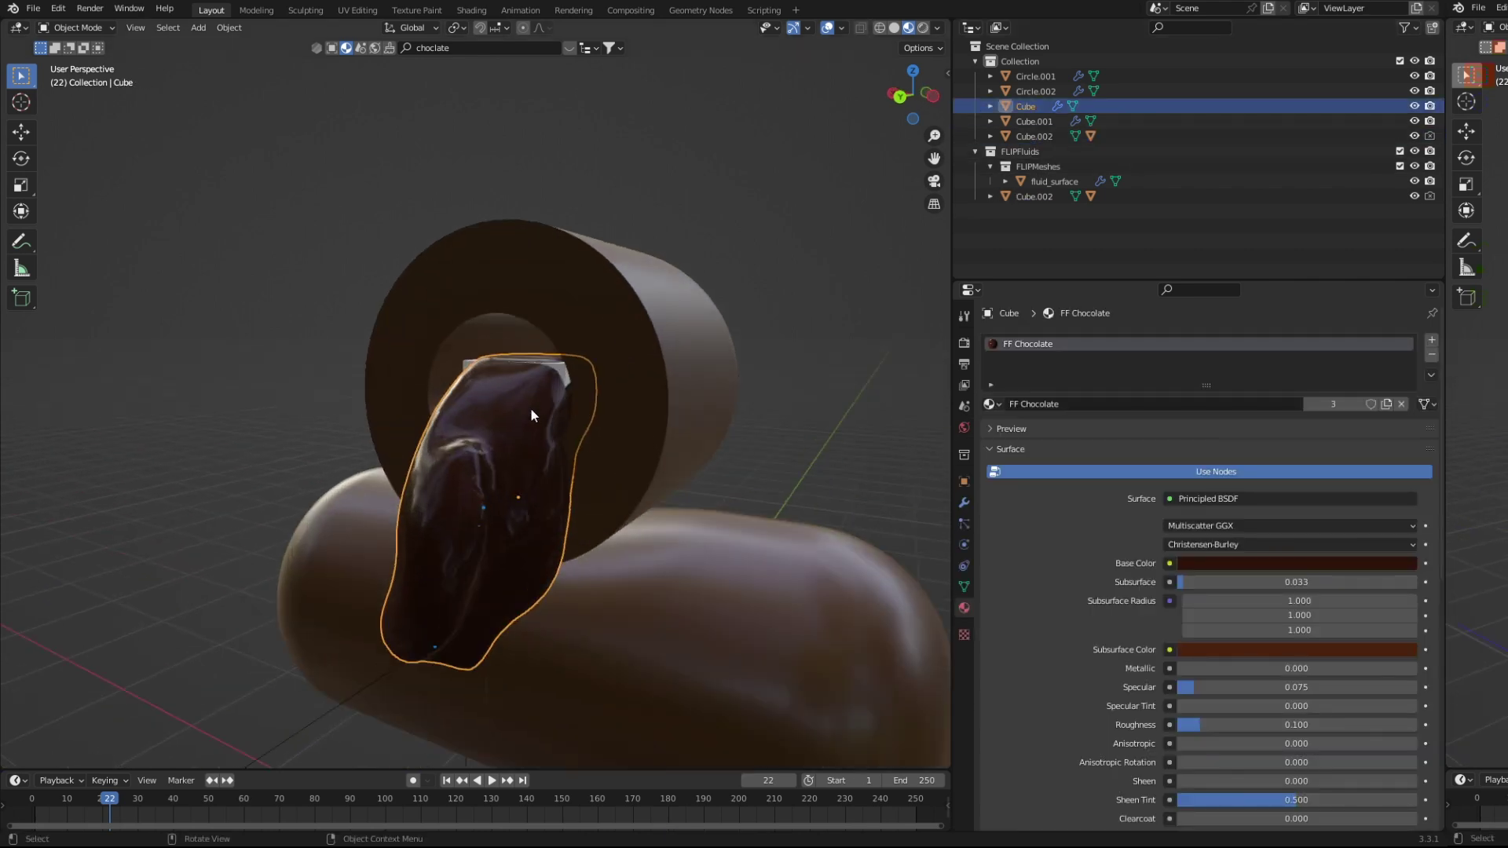
{"action": "left_click", "coordinate": [559, 370]}
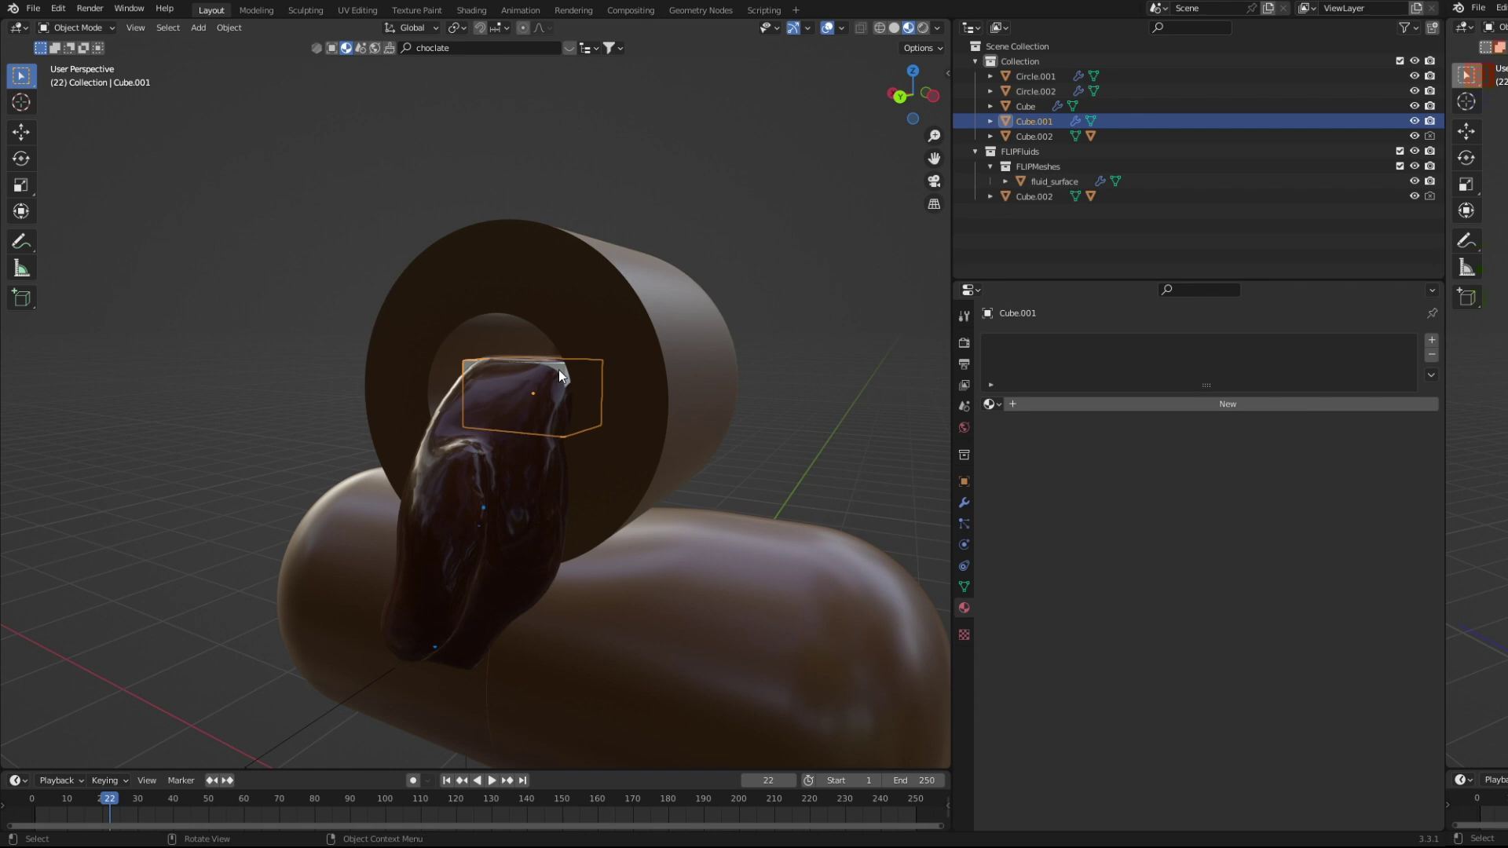
{"action": "left_click", "coordinate": [1416, 122]}
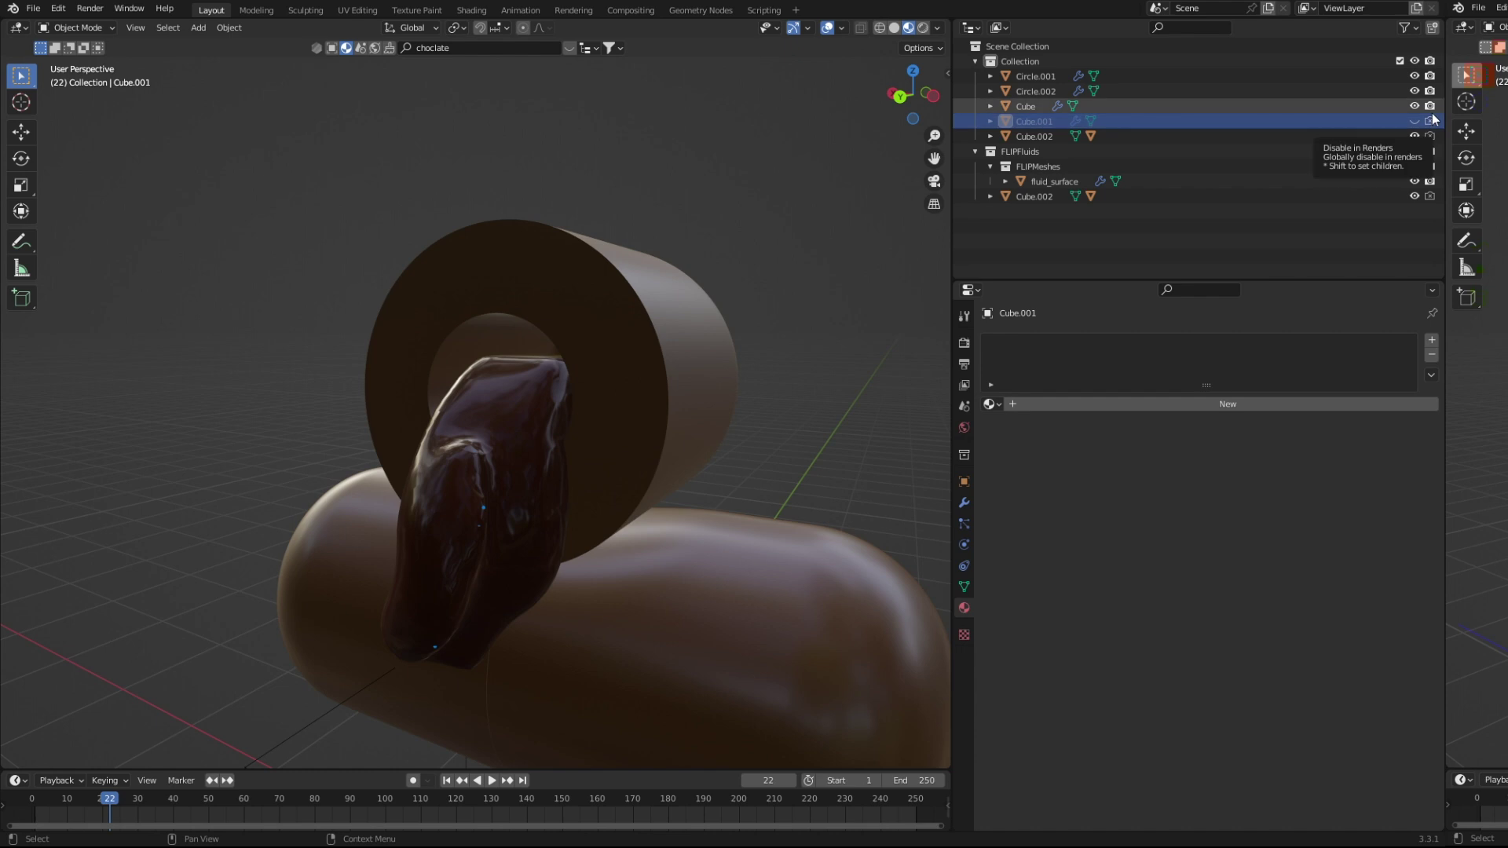
Select Cube.002 and rewind the timeline to frame 1.
{"action": "scroll", "coordinate": [785, 369], "scroll_direction": "down", "scroll_amount": 5}
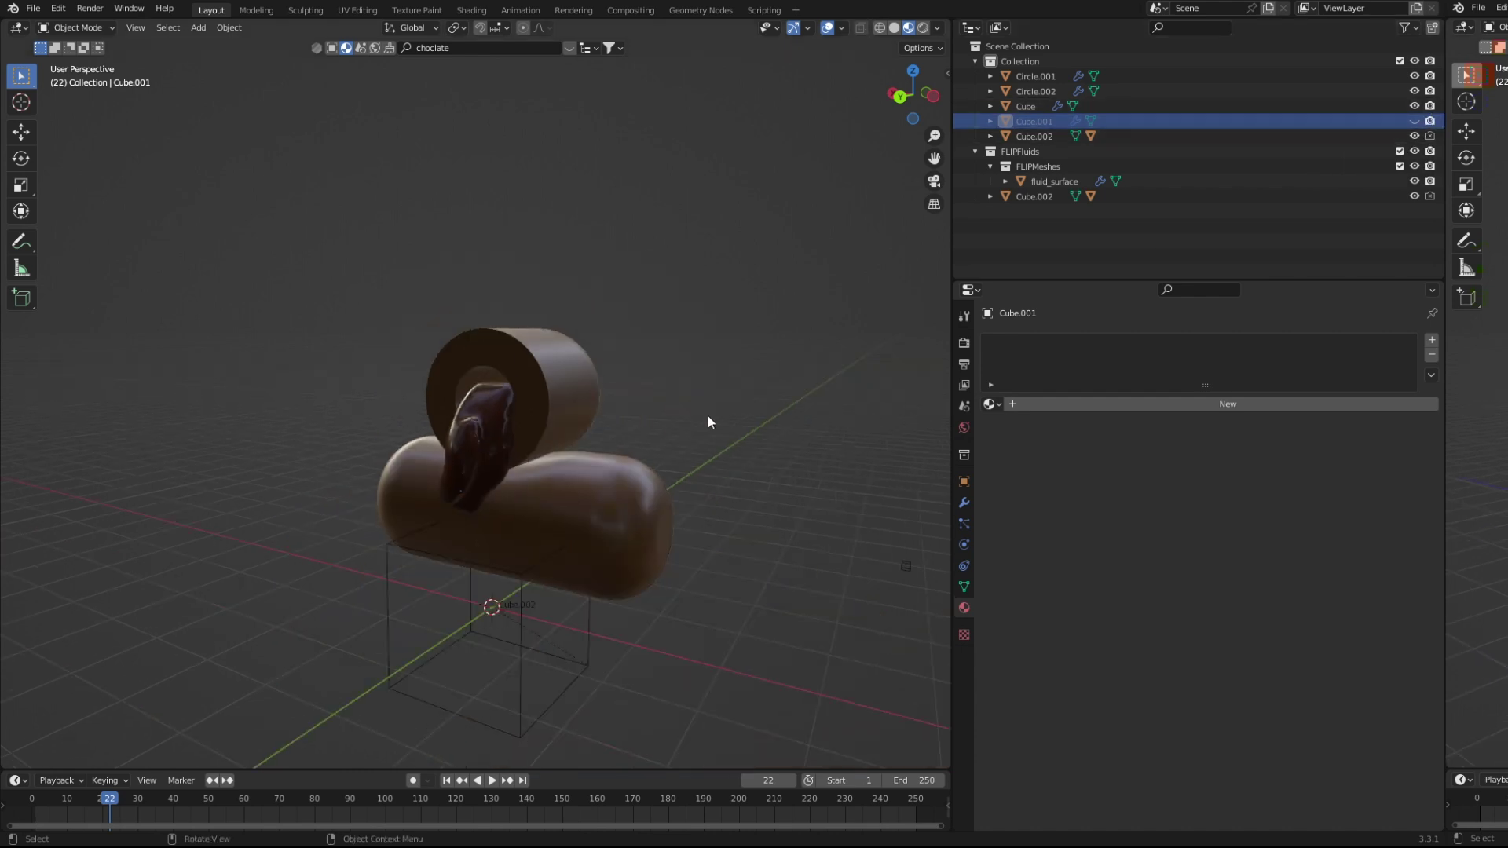
{"action": "mouse_move", "coordinate": [708, 417]}
{"action": "middle_mouse_down"}
{"action": "mouse_move", "coordinate": [569, 633]}
{"action": "mouse_move", "coordinate": [535, 591]}
{"action": "middle_mouse_up"}
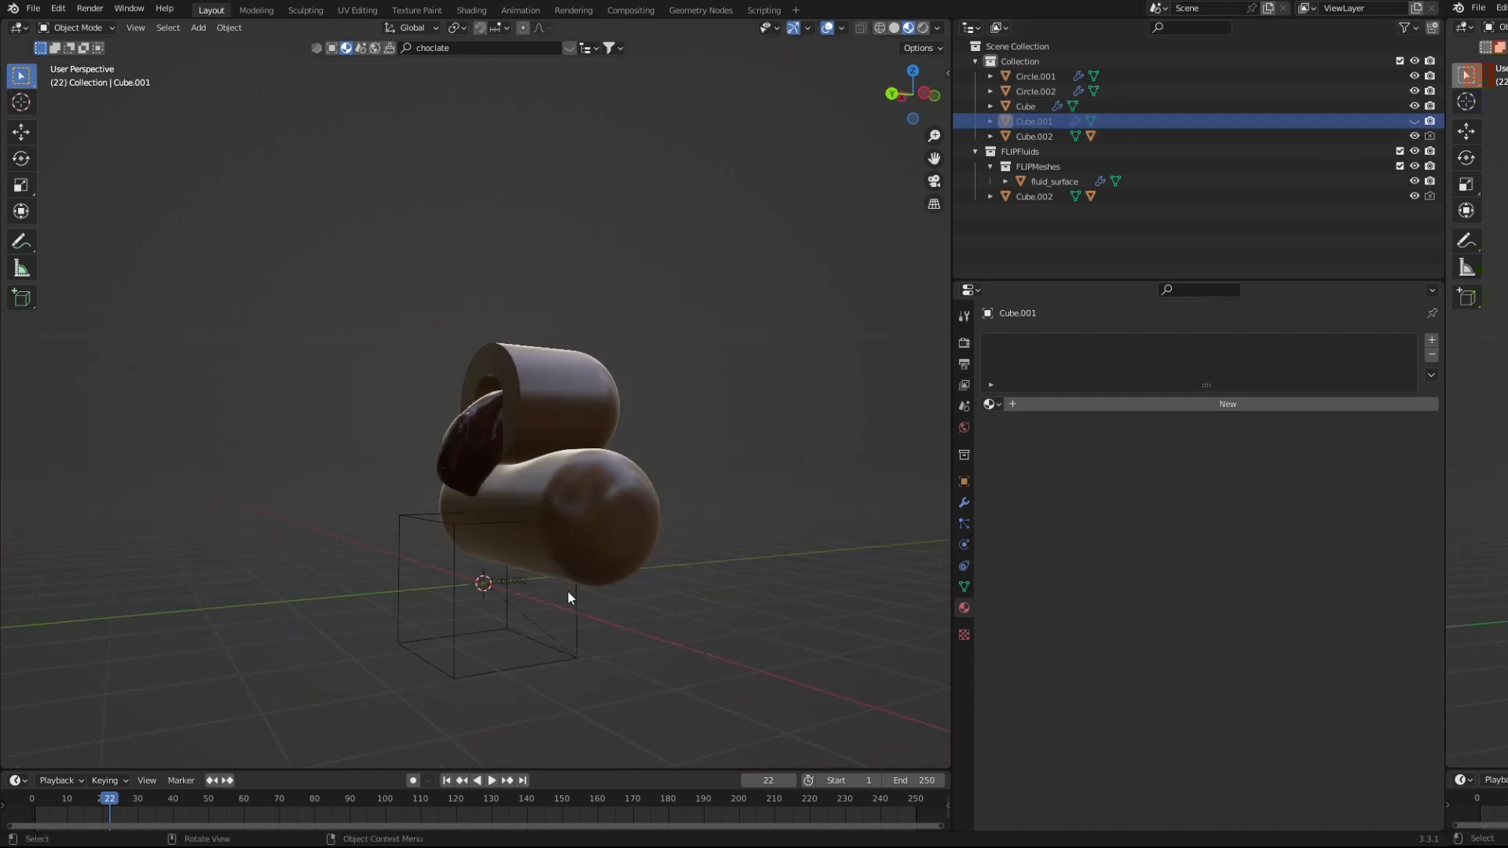
{"action": "left_click", "coordinate": [567, 592]}
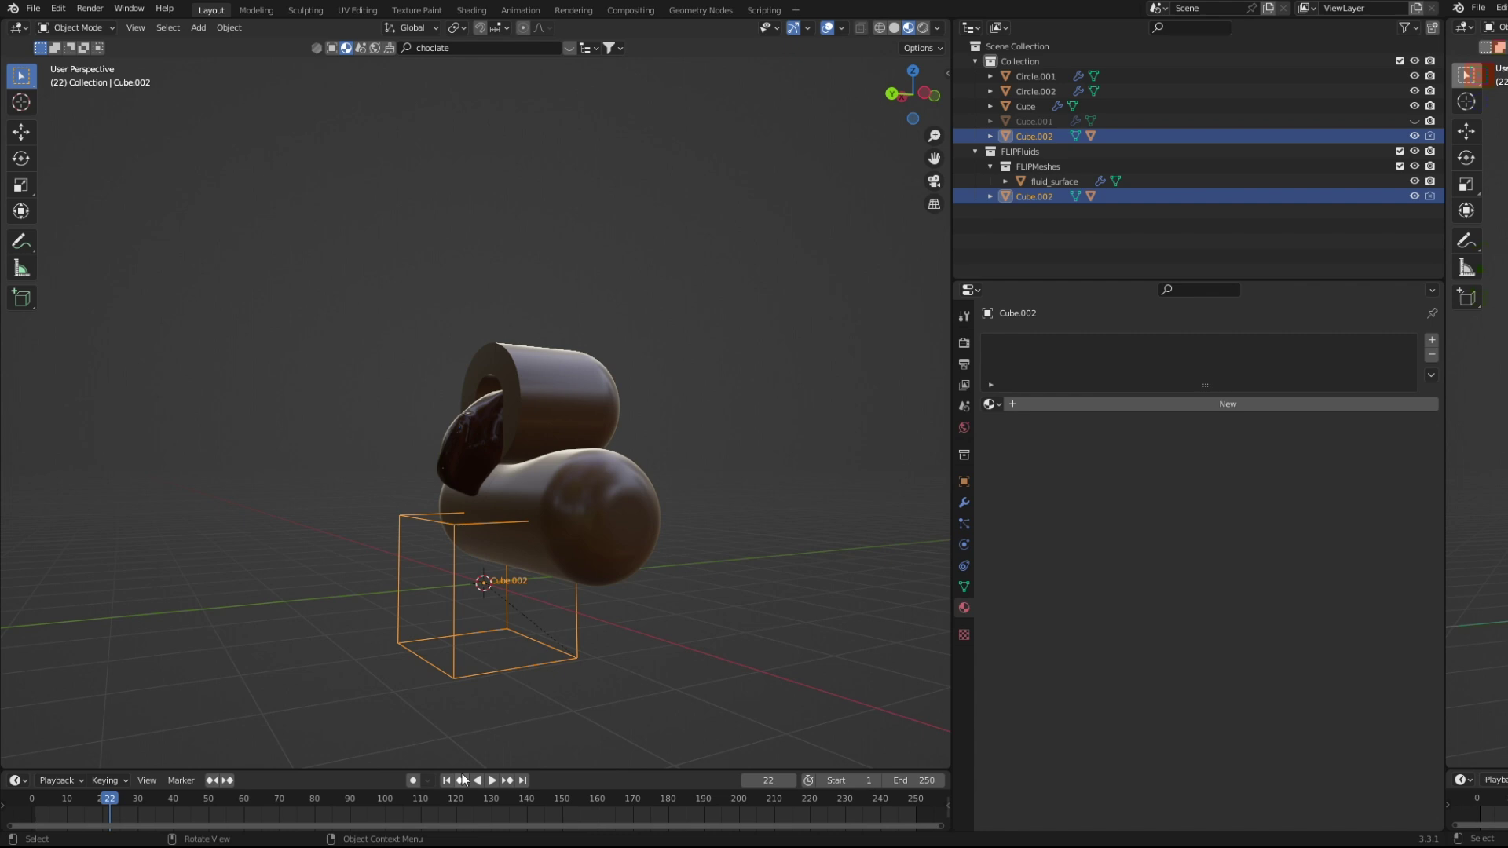
{"action": "left_click", "coordinate": [447, 780]}
Delete the leftover Cube.002 while the pour plays, then stop playback.
{"action": "left_click", "coordinate": [493, 781]}
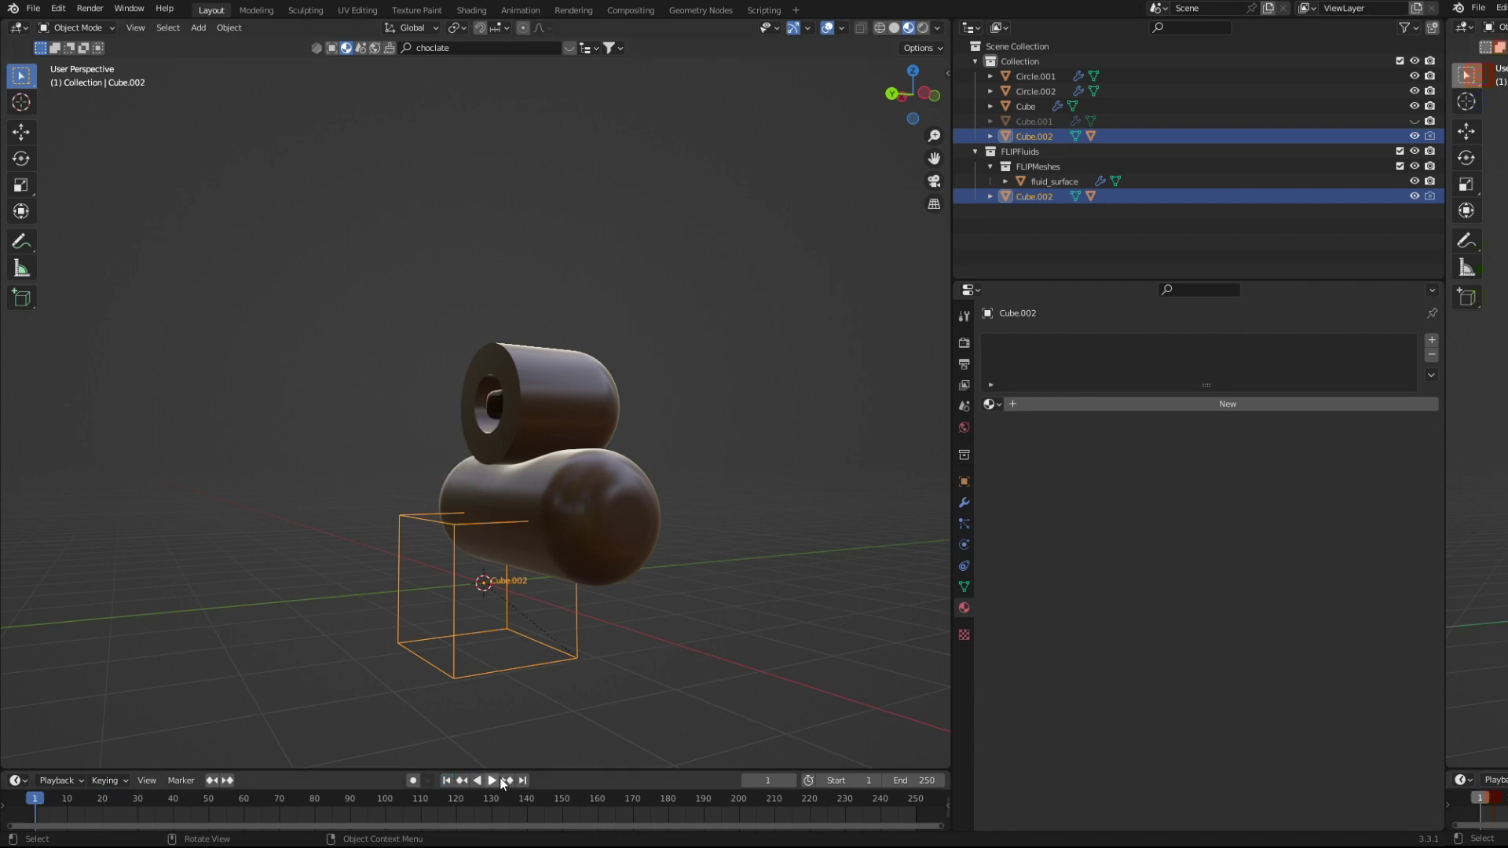
{"action": "key", "text": "Delete"}
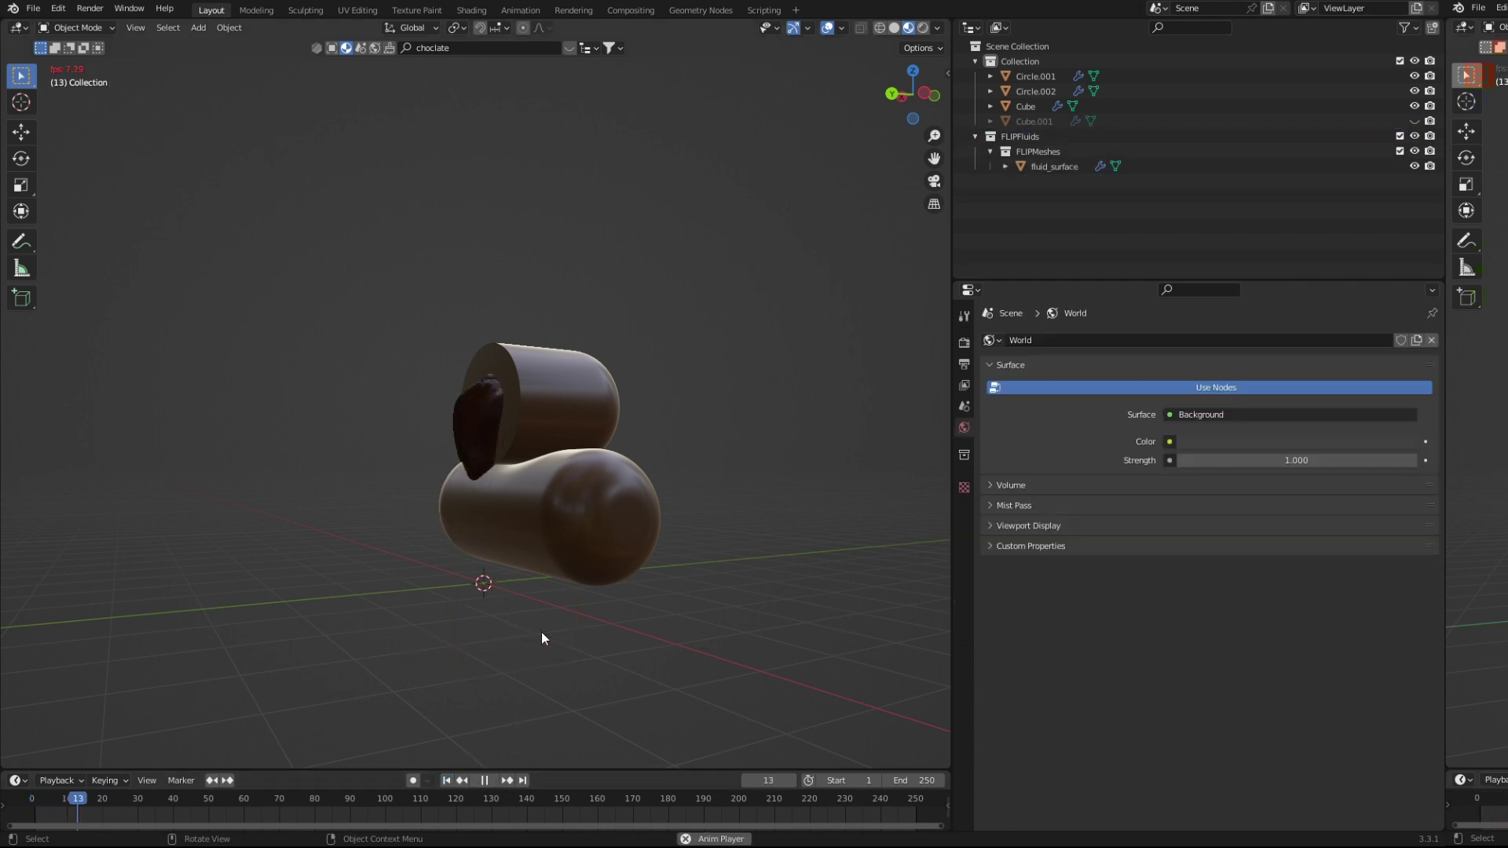
{"action": "left_click", "coordinate": [486, 780]}
{"action": "mouse_move", "coordinate": [473, 615]}
{"action": "middle_mouse_down"}
{"action": "mouse_move", "coordinate": [535, 653]}
{"action": "mouse_move", "coordinate": [470, 679]}
{"action": "mouse_move", "coordinate": [521, 685]}
{"action": "middle_mouse_up"}
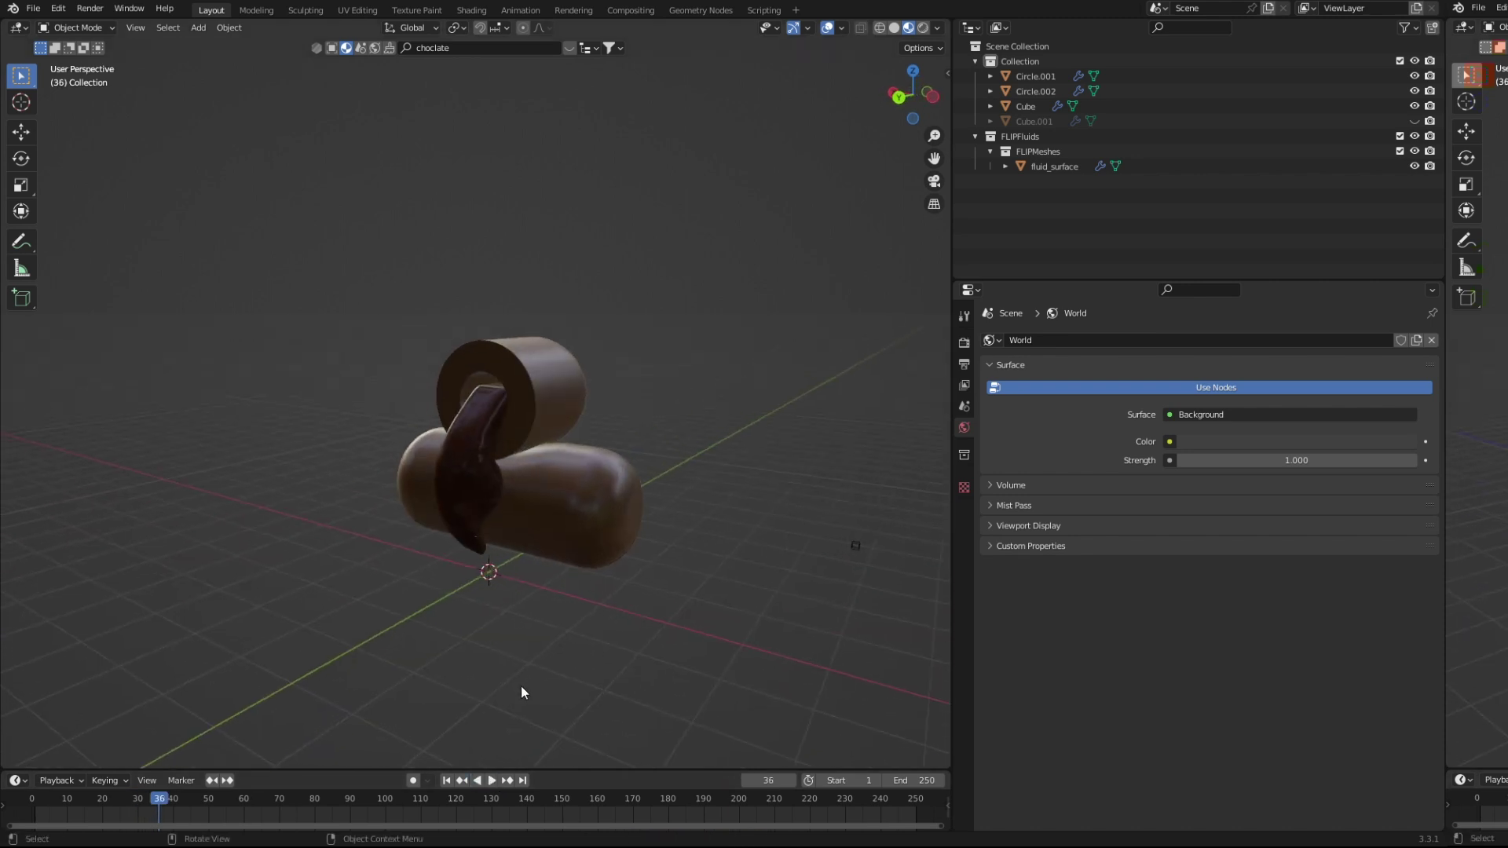
Preview the chocolate pour from a front angle, then edit the End frame field.
{"action": "left_click", "coordinate": [488, 782]}
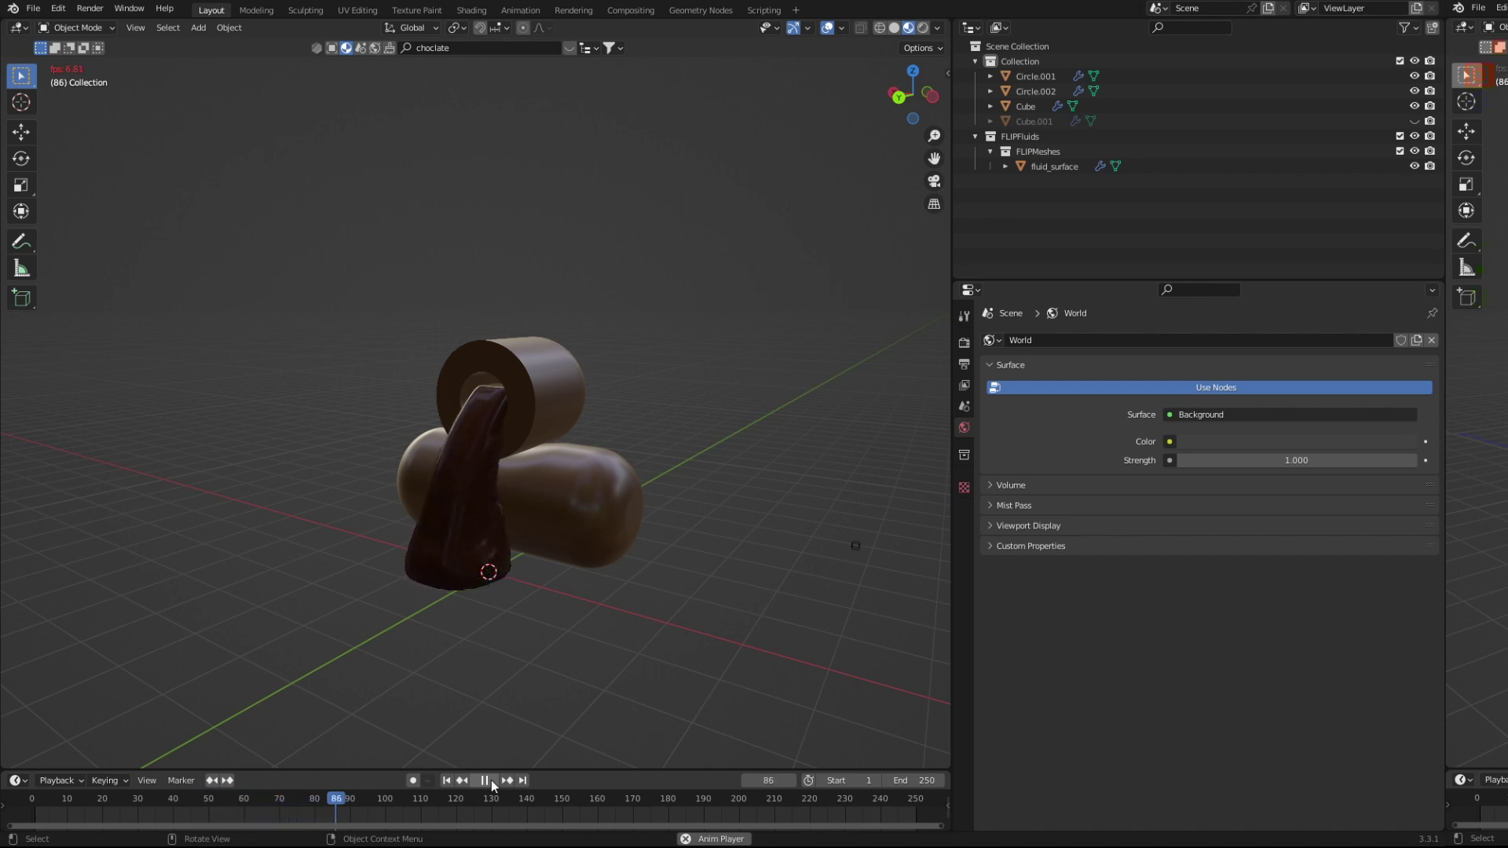
{"action": "left_click", "coordinate": [492, 780]}
{"action": "mouse_move", "coordinate": [506, 730]}
{"action": "middle_mouse_down"}
{"action": "mouse_move", "coordinate": [537, 634]}
{"action": "mouse_move", "coordinate": [440, 625]}
{"action": "mouse_move", "coordinate": [685, 610]}
{"action": "mouse_move", "coordinate": [602, 619]}
{"action": "mouse_move", "coordinate": [589, 636]}
{"action": "middle_mouse_up"}
{"action": "left_click", "coordinate": [493, 780]}
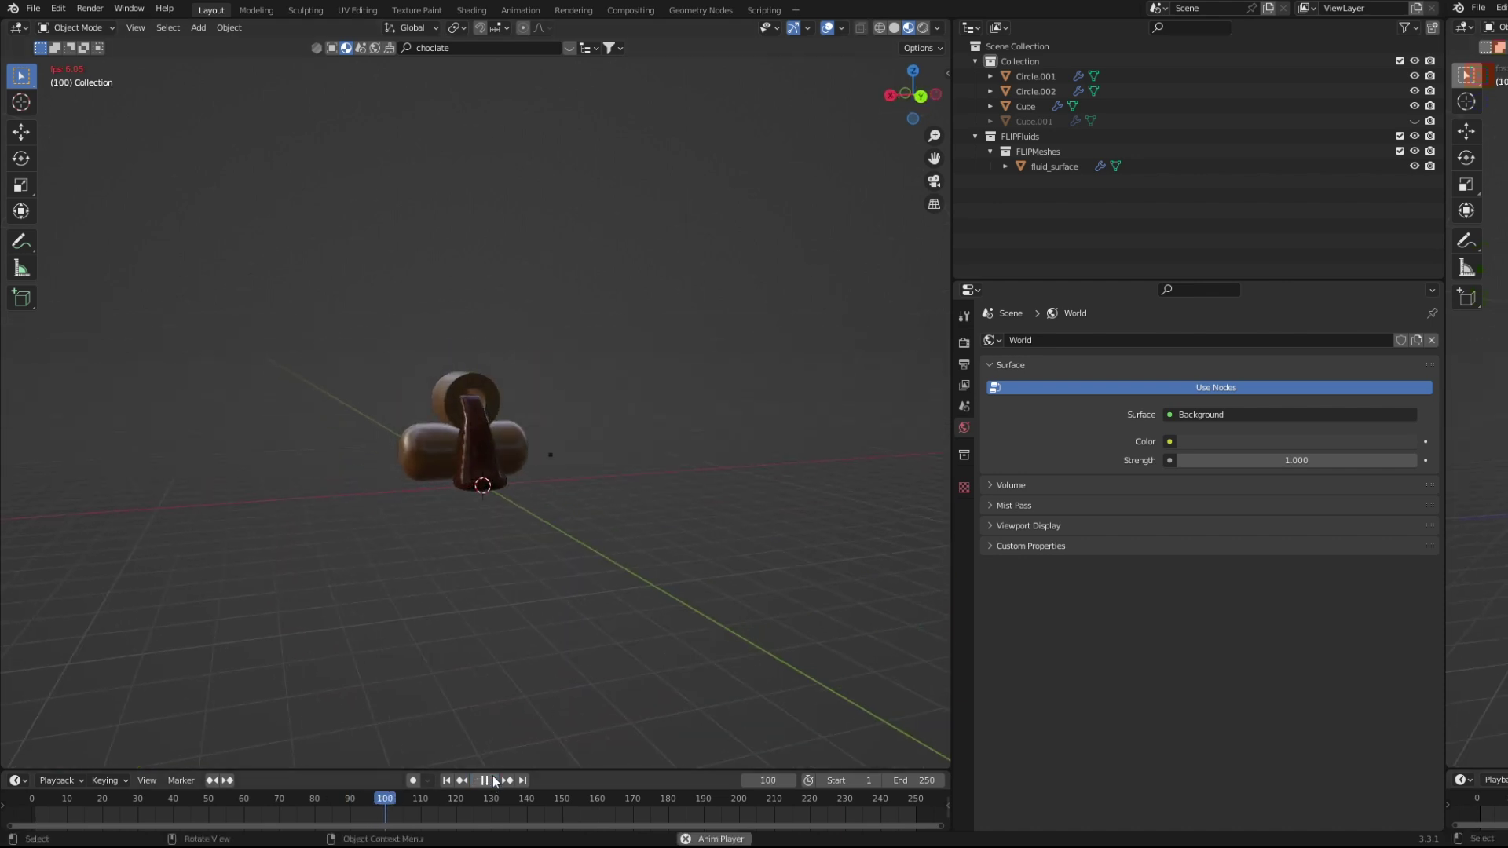
{"action": "key", "text": "space"}
{"action": "left_click", "coordinate": [915, 780]}
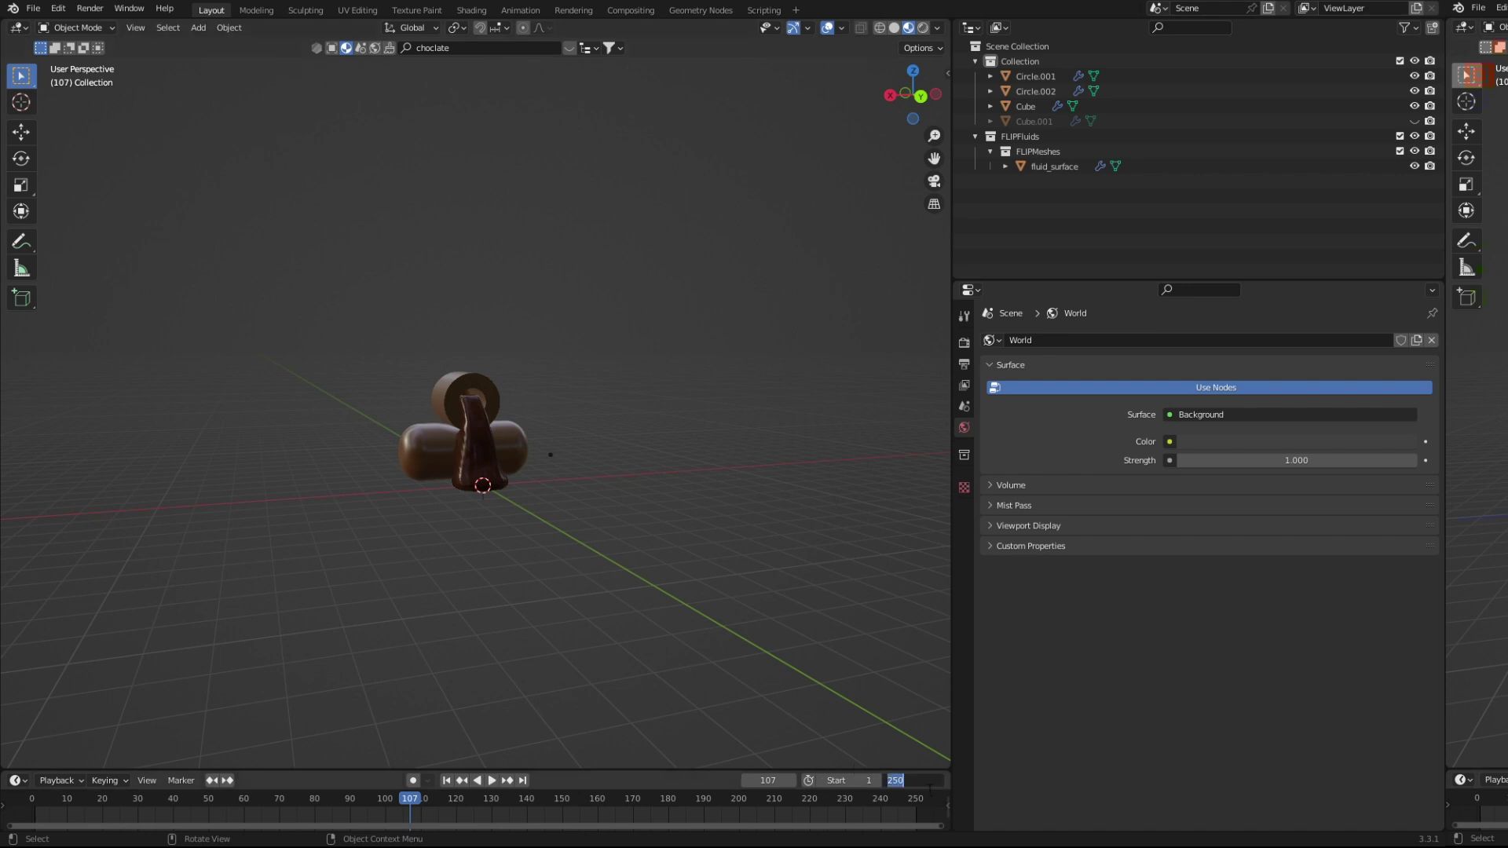
{"action": "type", "text": "150"}
Set the End frame to 150 and toggle Circle.001 and Circle.002 visibility.
{"action": "key", "text": "Return"}
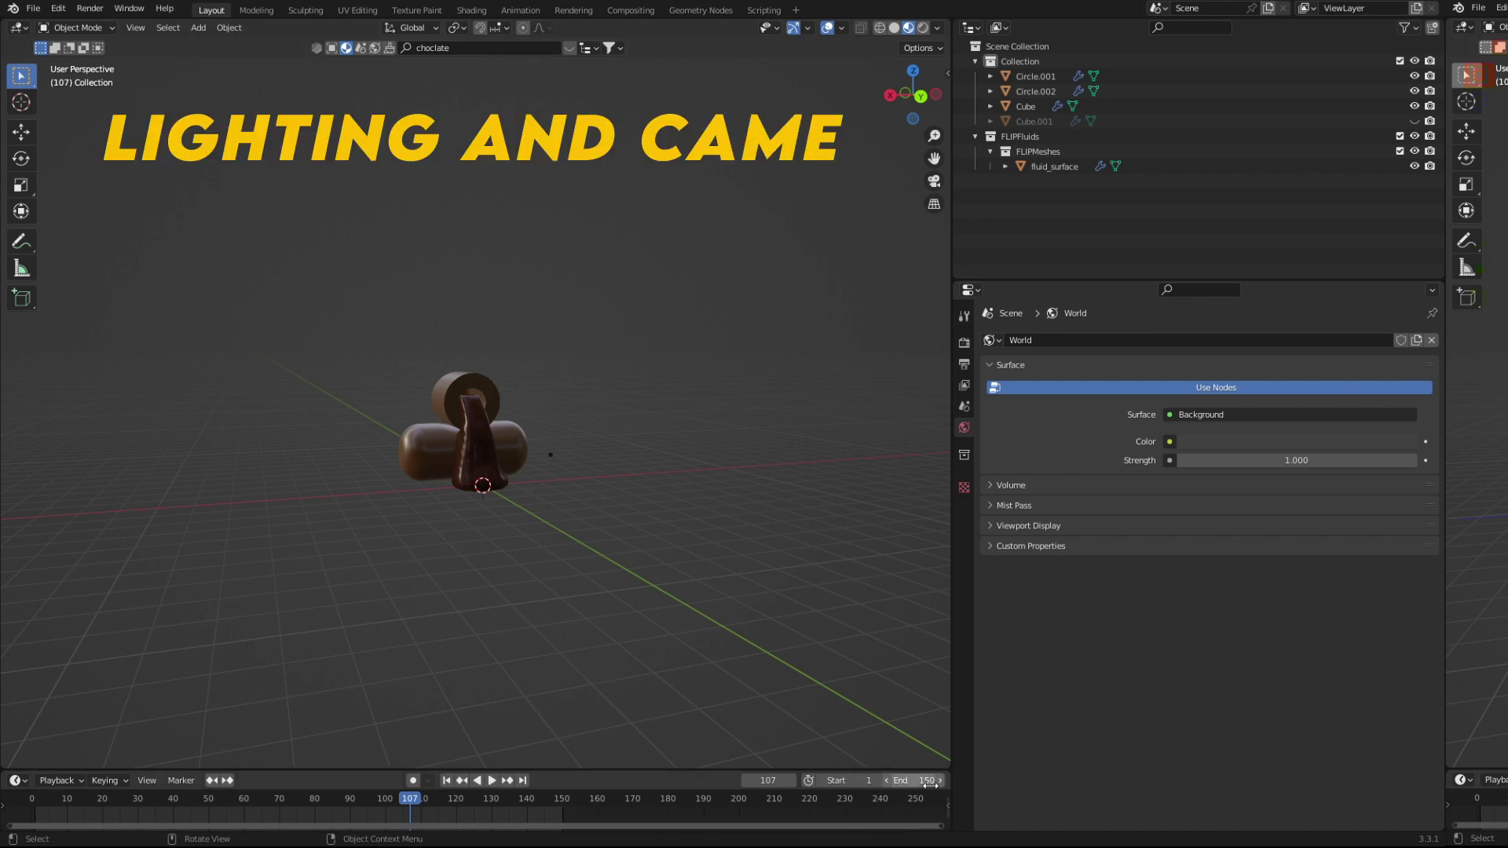
{"action": "left_click", "coordinate": [520, 449]}
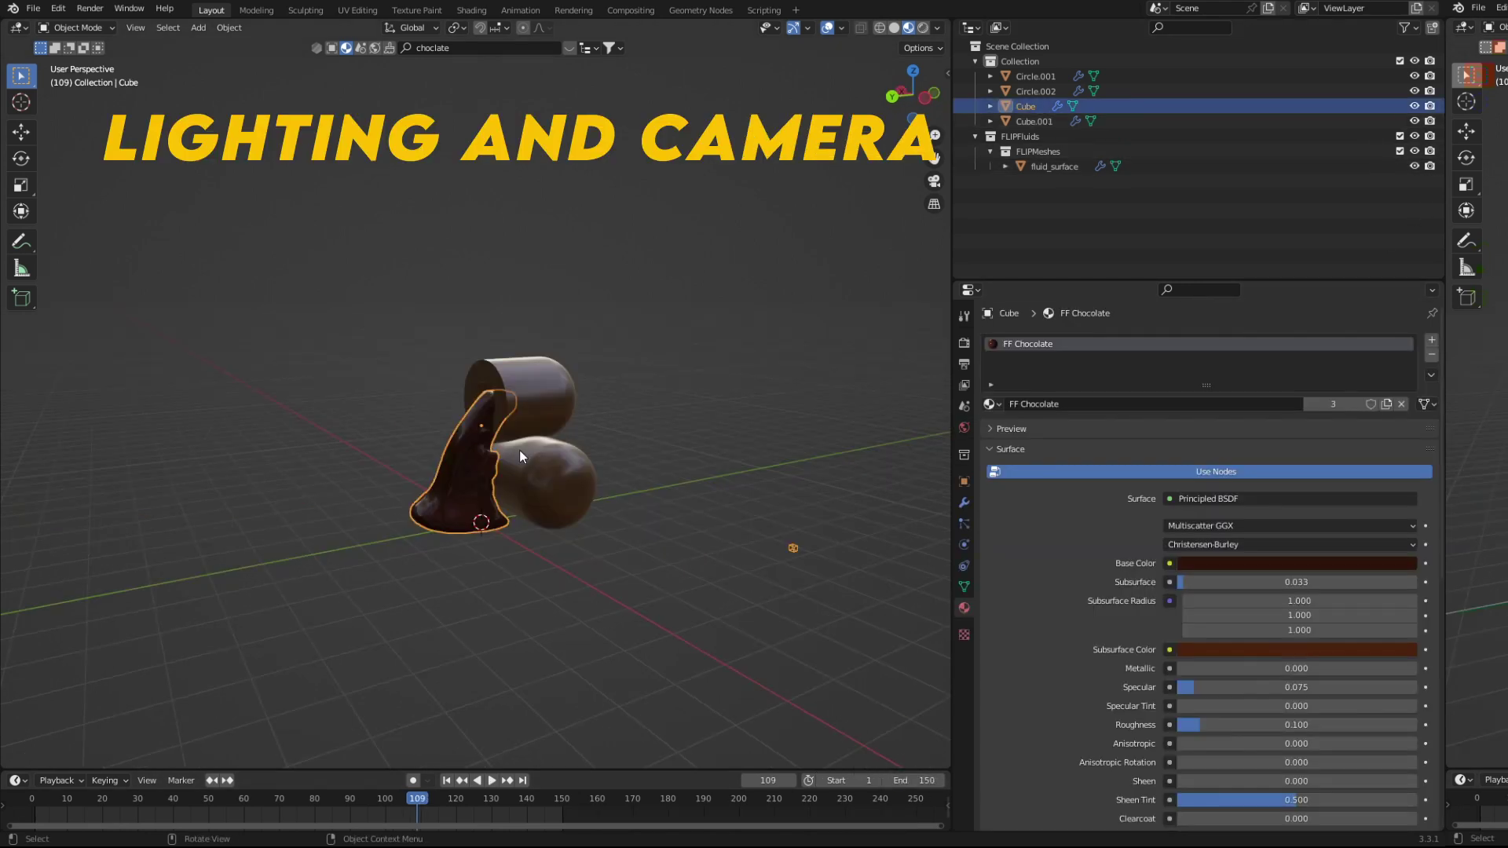
{"action": "middle_click_drag", "start_coordinate": [521, 451], "coordinate": [625, 429]}
{"action": "left_click", "coordinate": [625, 429]}
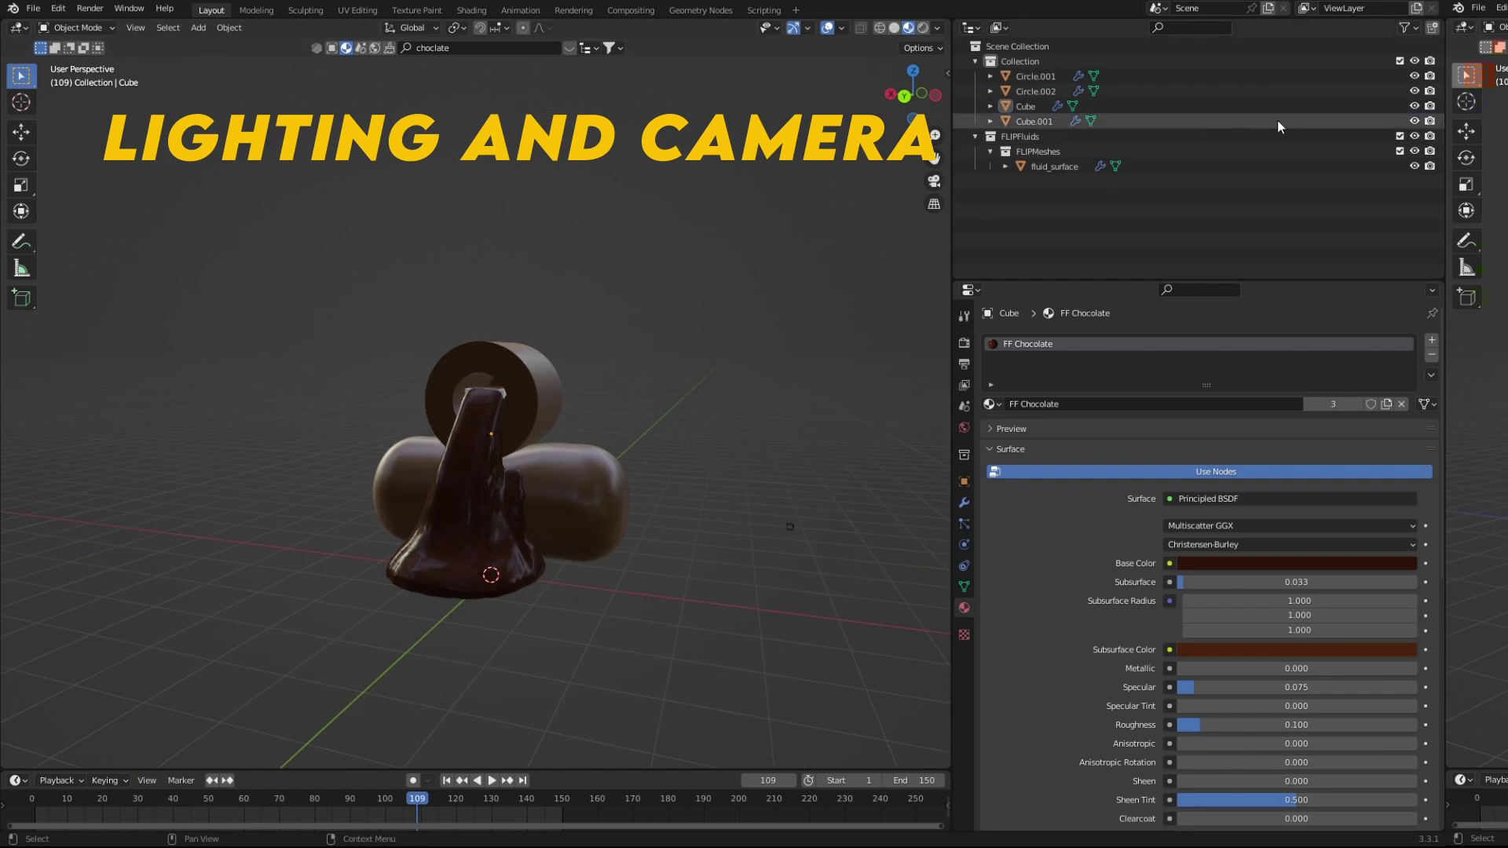
{"action": "left_click", "coordinate": [1412, 74]}
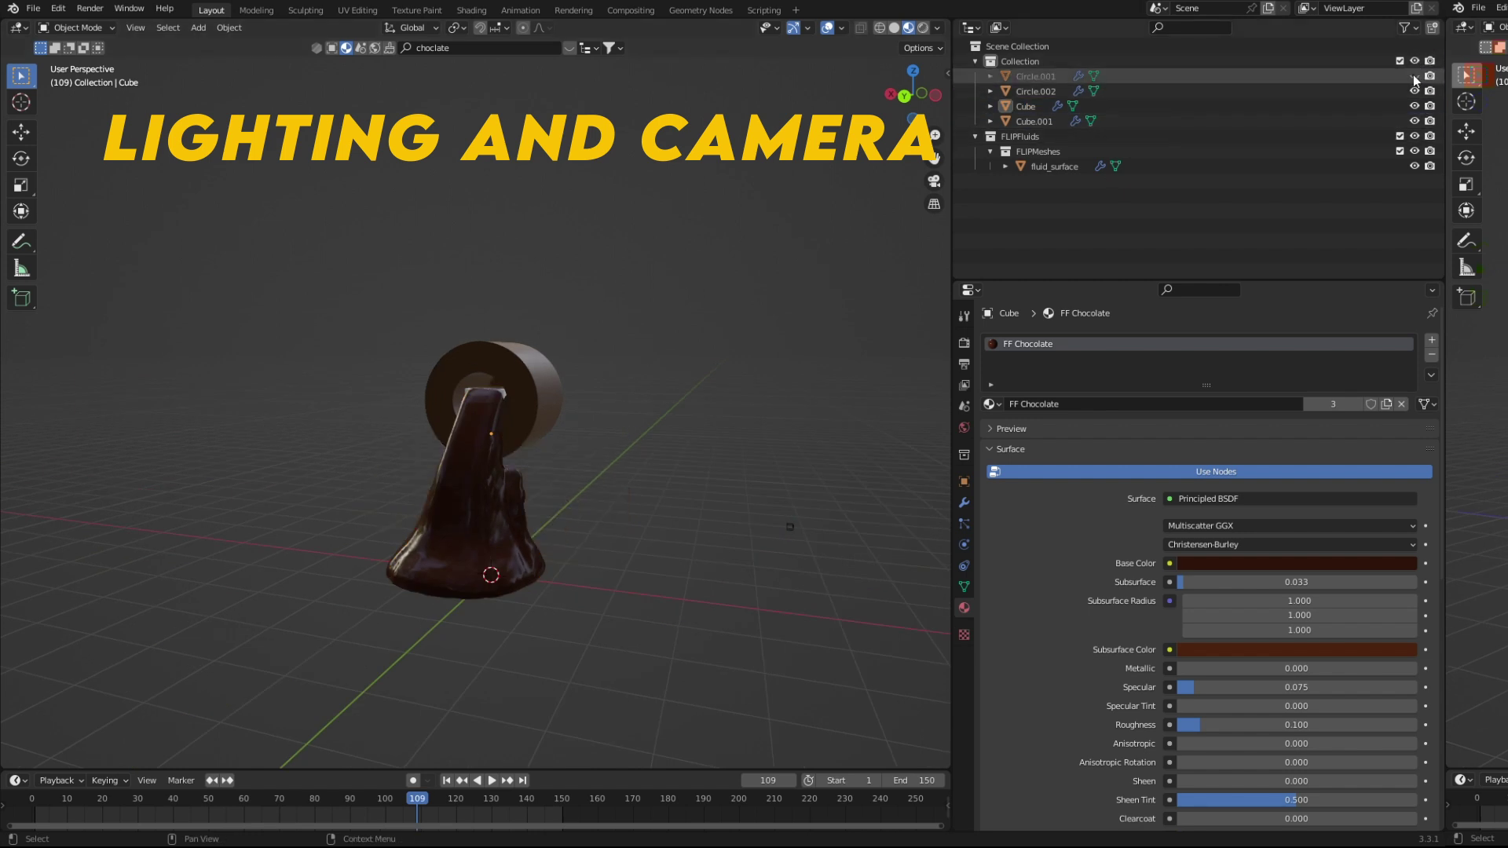
{"action": "left_click", "coordinate": [1414, 91]}
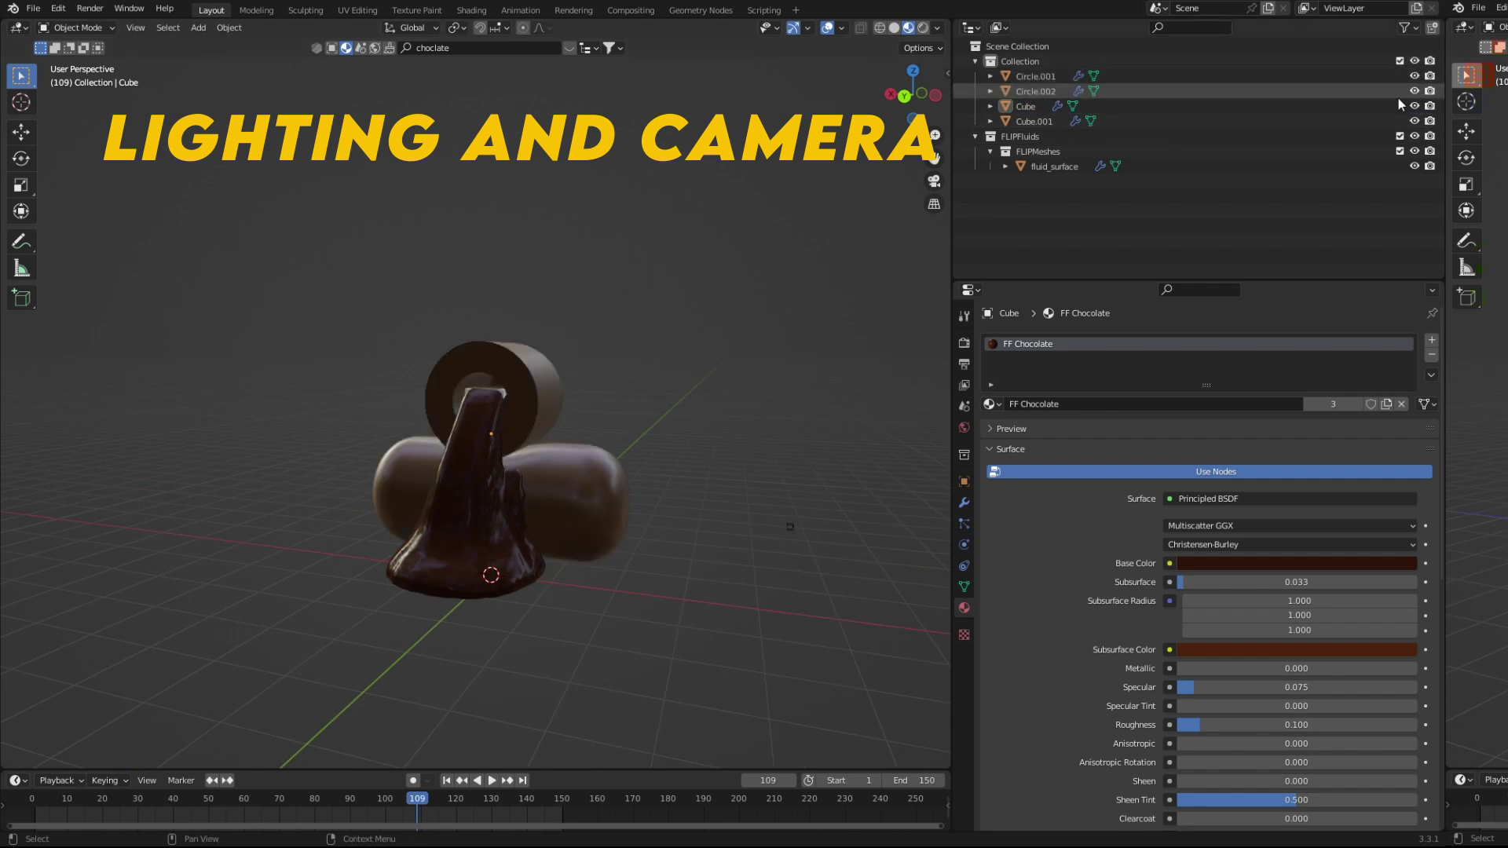
Select the Circle.002 ring, the Cube and Cube.001 to check their materials.
{"action": "scroll", "coordinate": [554, 376], "scroll_direction": "up", "scroll_amount": 1}
{"action": "left_click", "coordinate": [508, 390]}
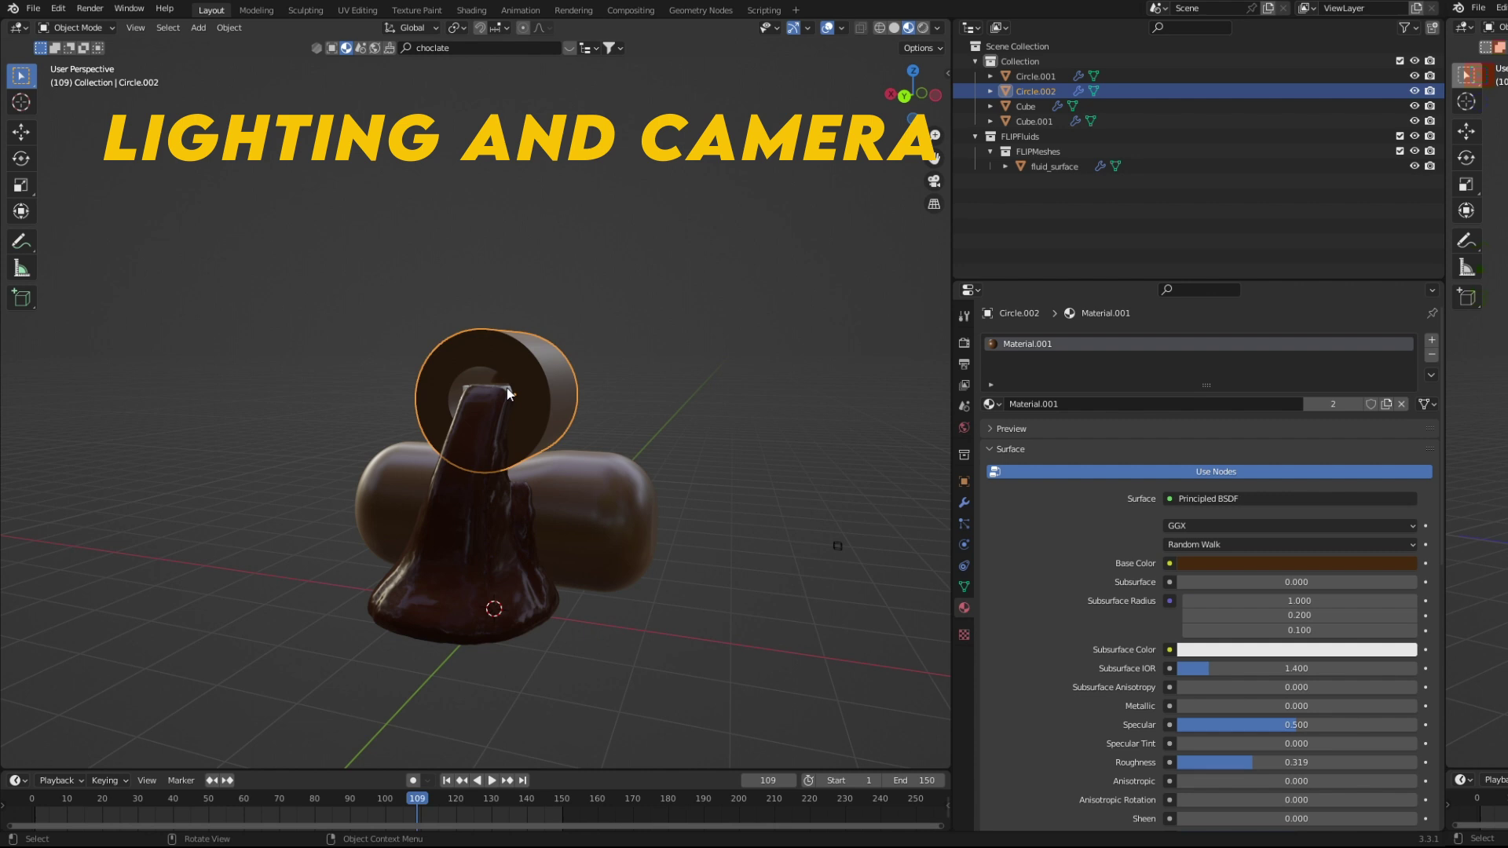
{"action": "left_click", "coordinate": [507, 388]}
{"action": "scroll", "coordinate": [508, 398], "scroll_direction": "up", "scroll_amount": 5}
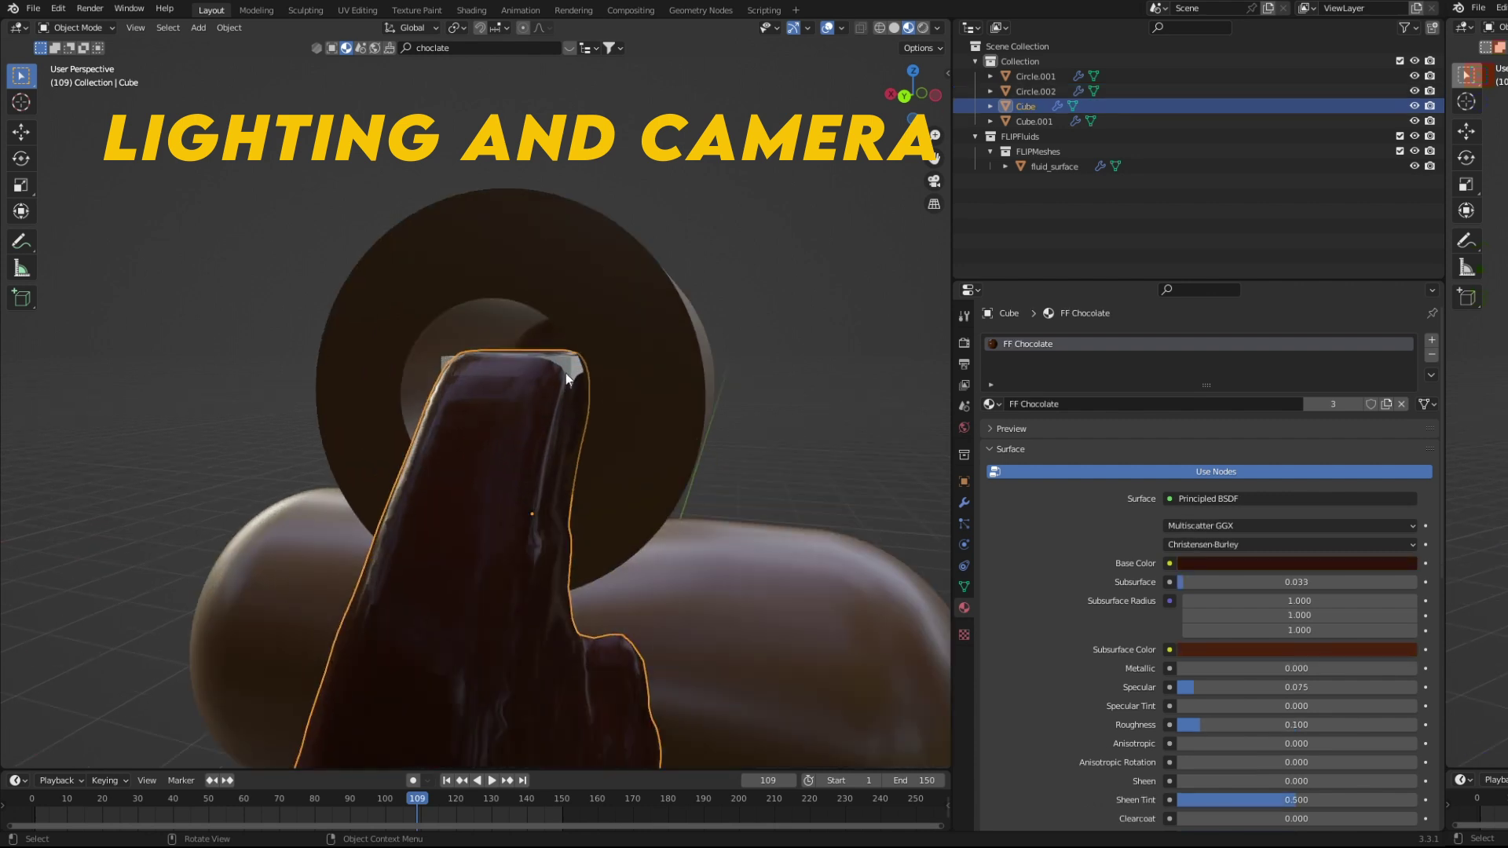
{"action": "left_click", "coordinate": [577, 368]}
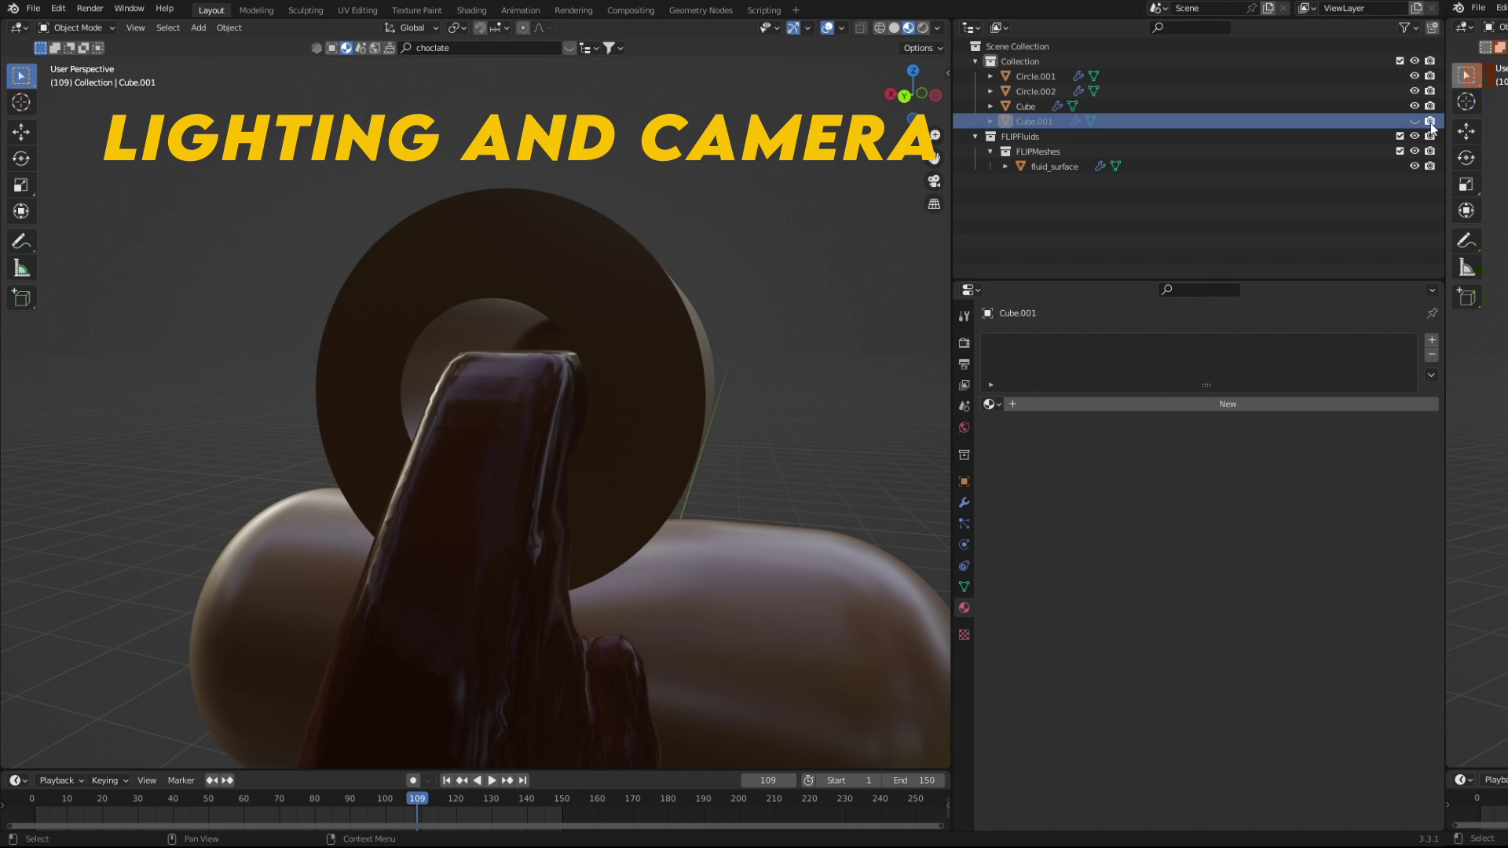
{"action": "scroll", "coordinate": [623, 409], "scroll_direction": "down", "scroll_amount": 5}
{"action": "scroll", "coordinate": [521, 408], "scroll_direction": "down", "scroll_amount": 3}
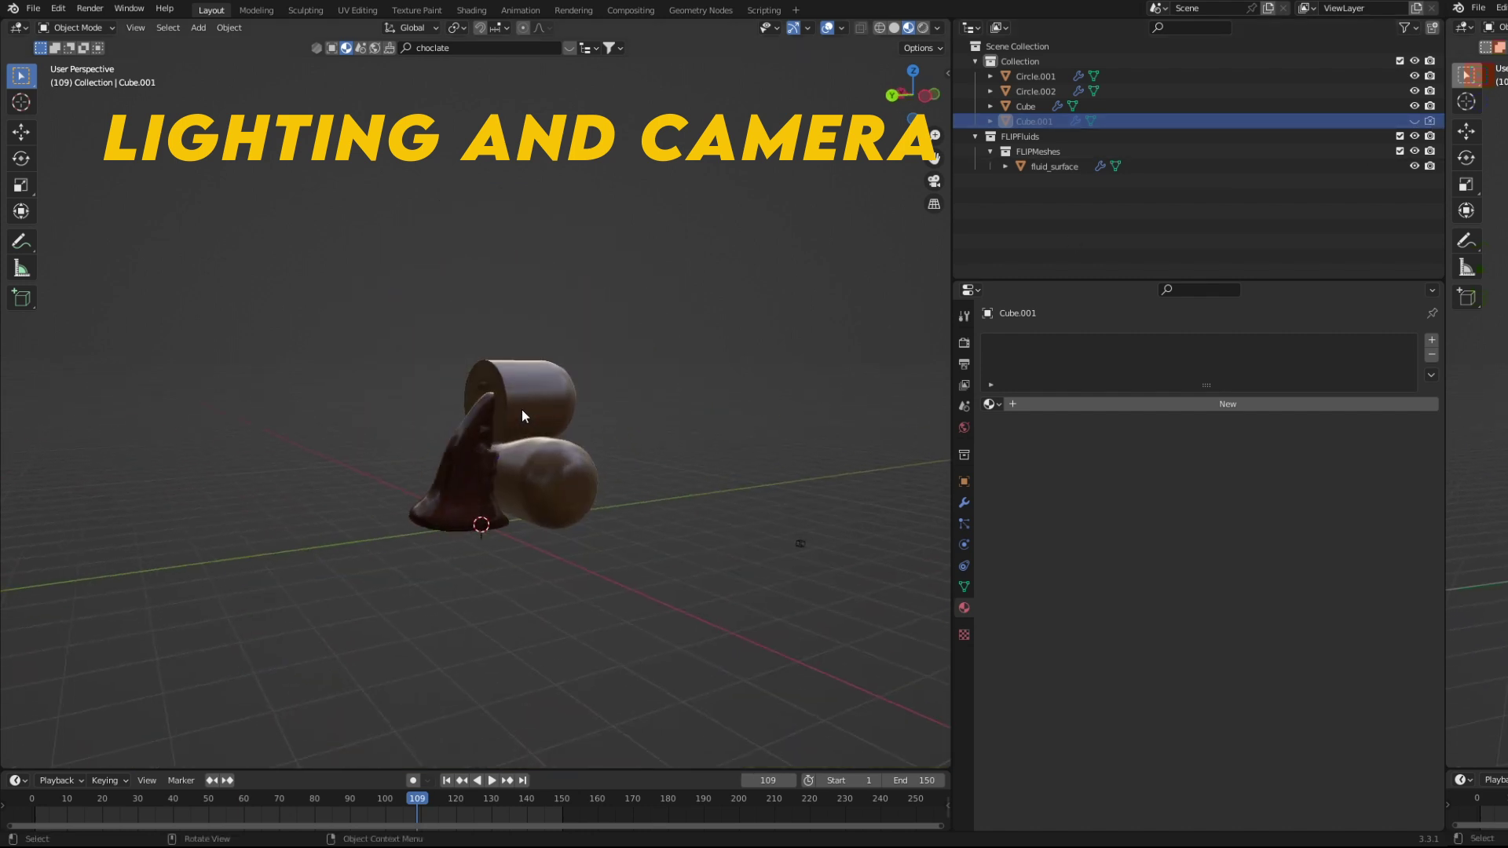
{"action": "mouse_move", "coordinate": [527, 409]}
{"action": "middle_mouse_down"}
{"action": "mouse_move", "coordinate": [568, 428]}
{"action": "mouse_move", "coordinate": [601, 393]}
{"action": "middle_mouse_up"}
Switch to Cycles on GPU Compute with 100 viewport and 100 render samples.
{"action": "left_click", "coordinate": [964, 342]}
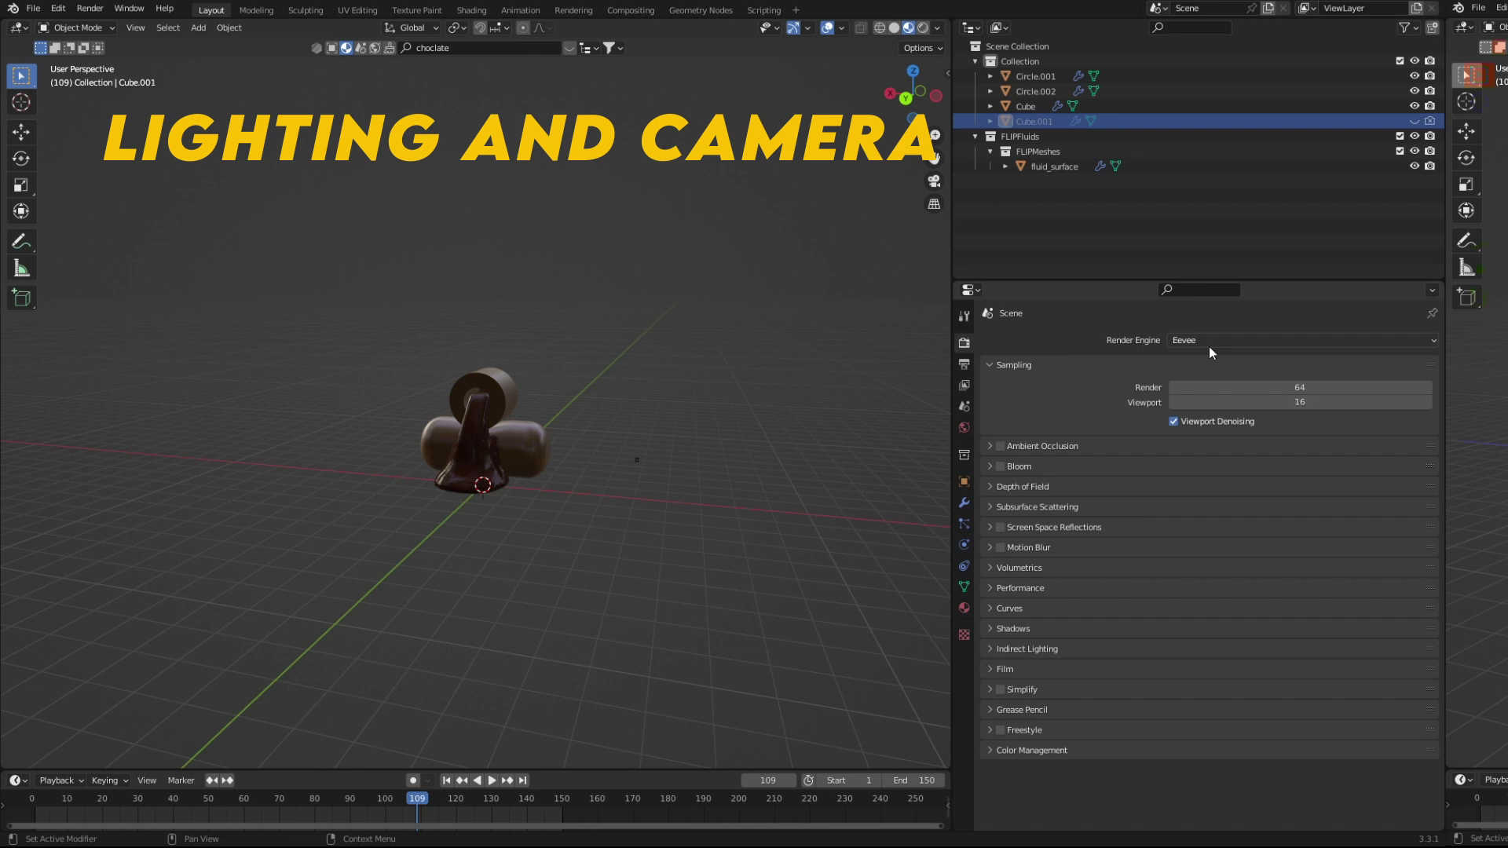
{"action": "left_click", "coordinate": [1209, 342]}
{"action": "left_click", "coordinate": [1208, 390]}
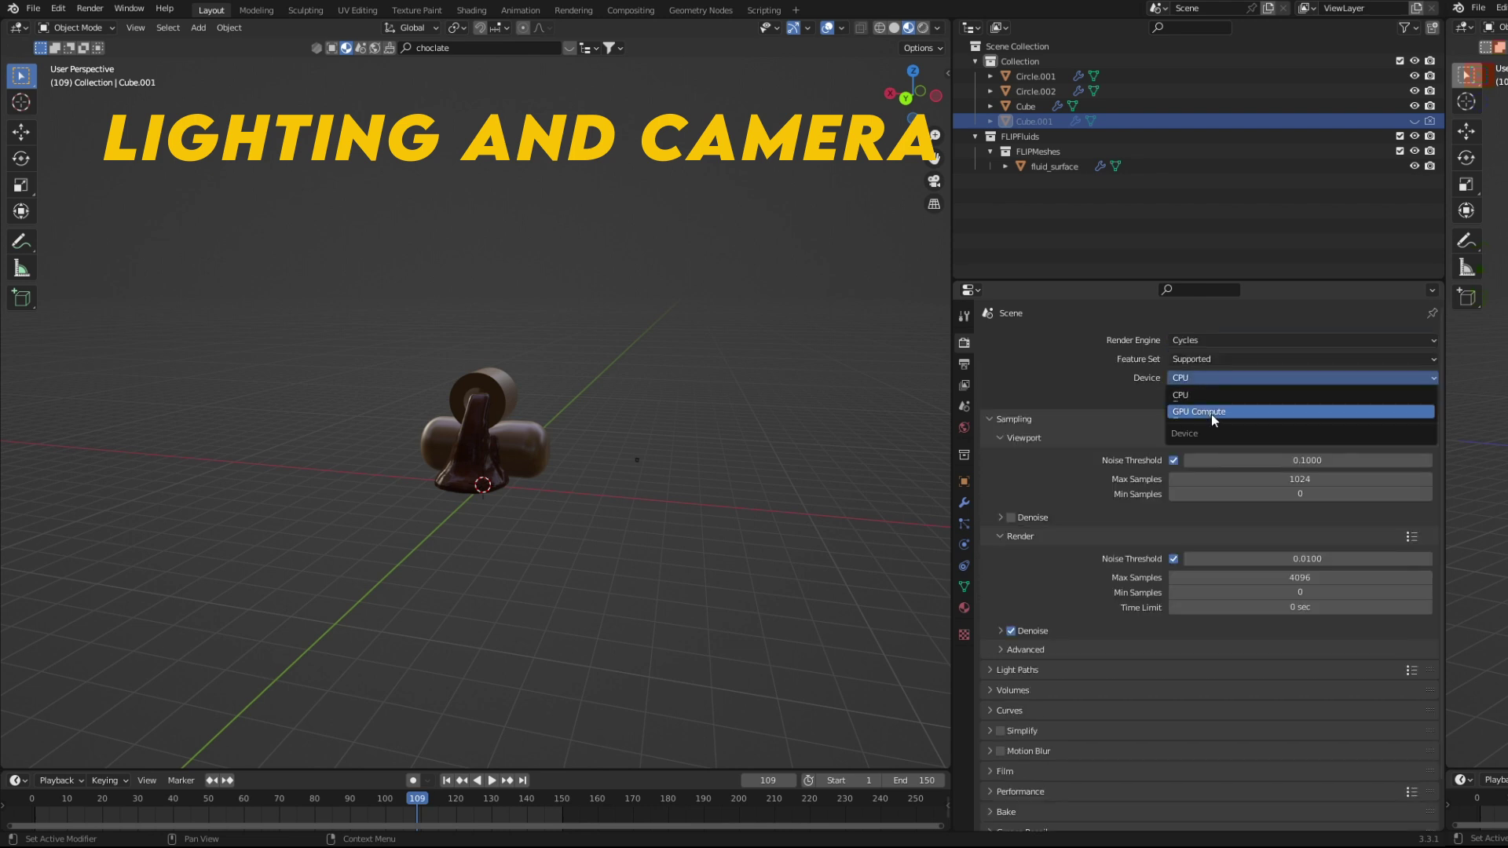
{"action": "left_click", "coordinate": [1211, 413]}
{"action": "type", "text": "100"}
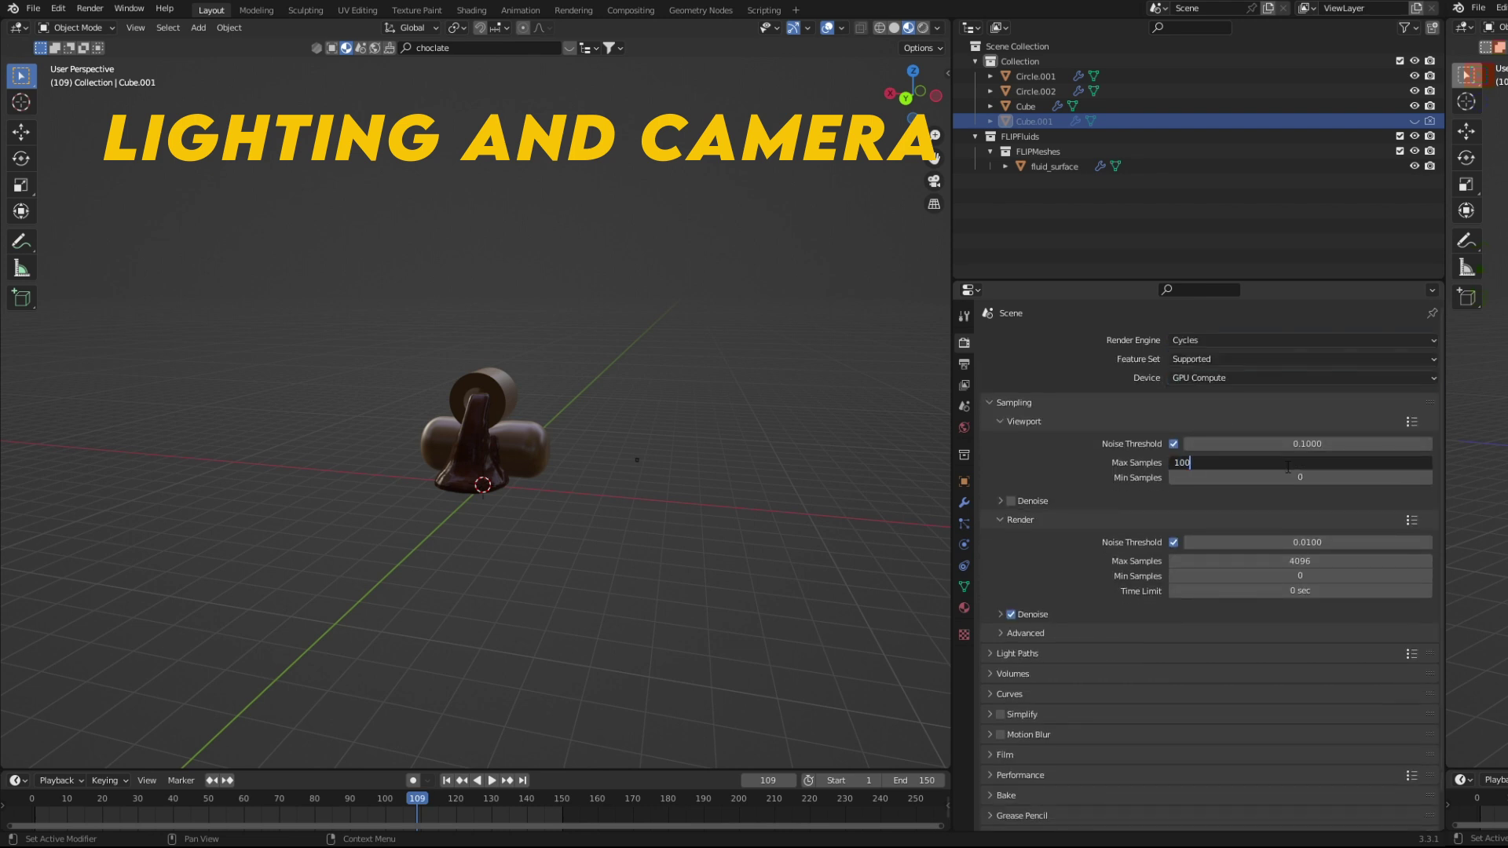
{"action": "key", "text": "Return"}
{"action": "left_click", "coordinate": [1315, 561]}
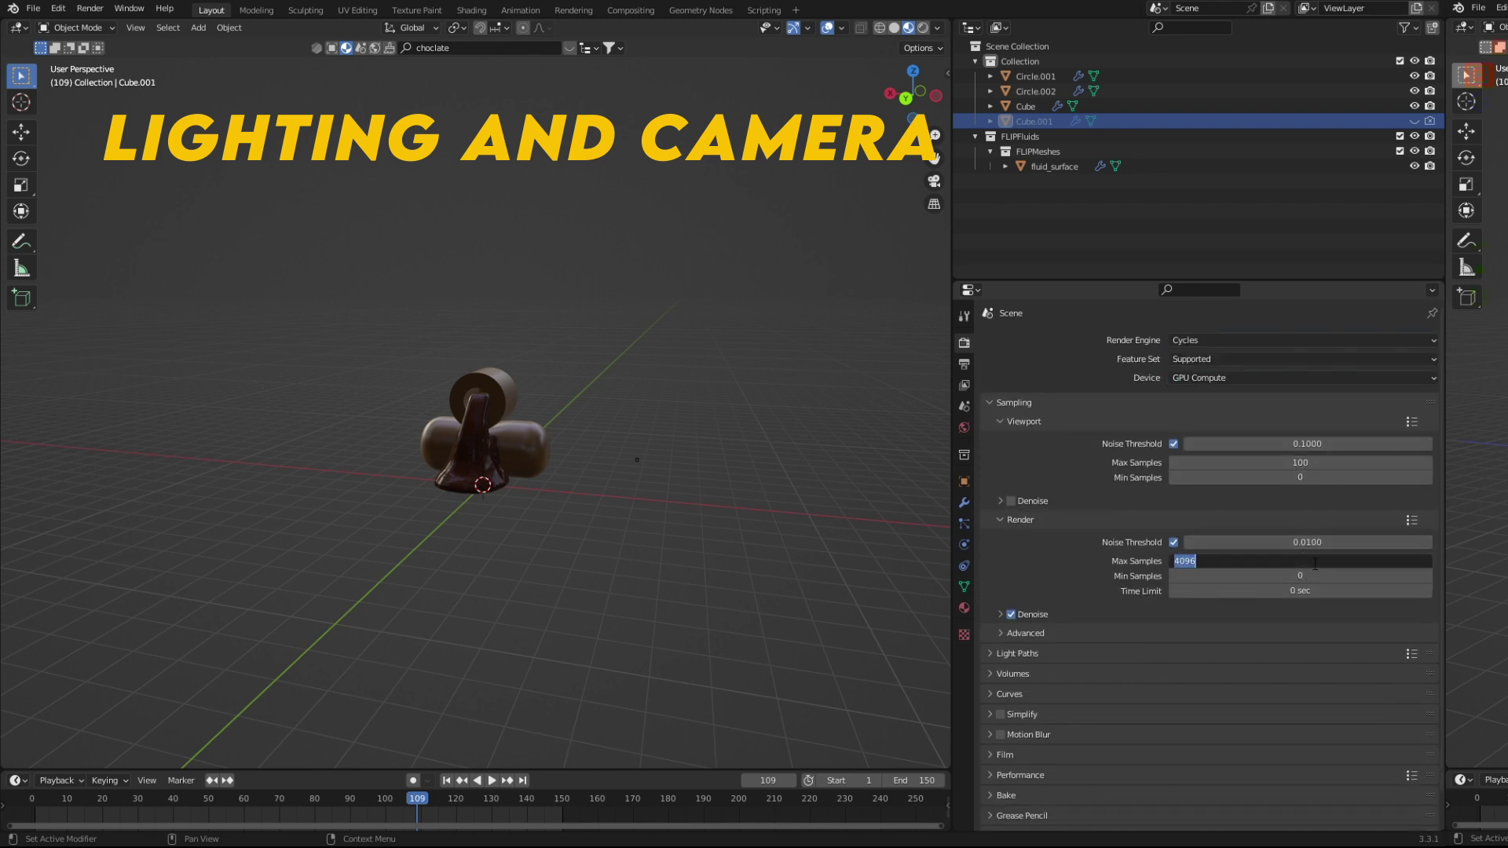
{"action": "type", "text": "100"}
{"action": "key", "text": "Return"}
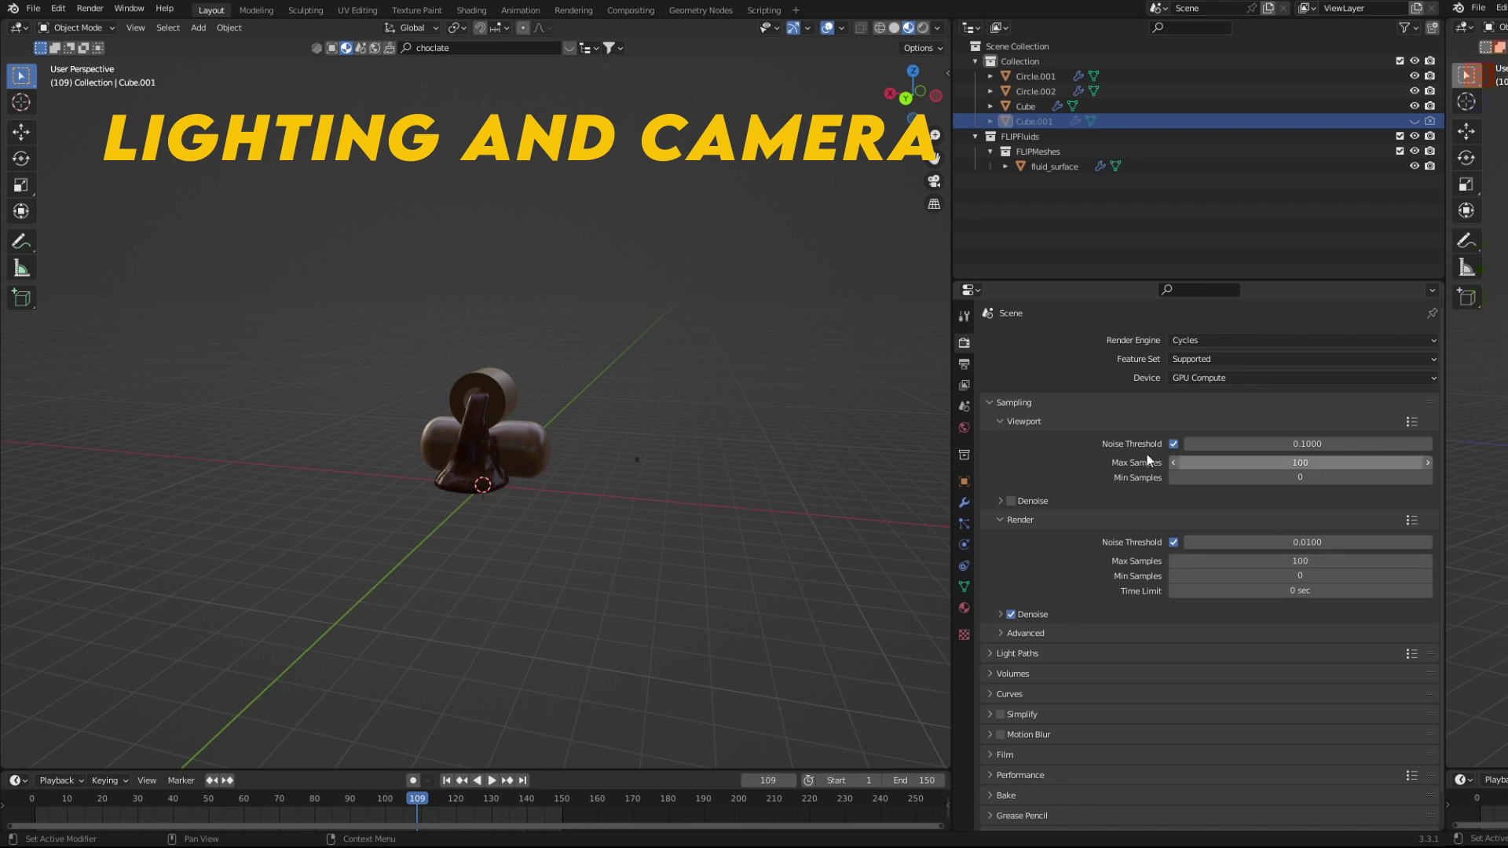
{"action": "left_click", "coordinate": [964, 427]}
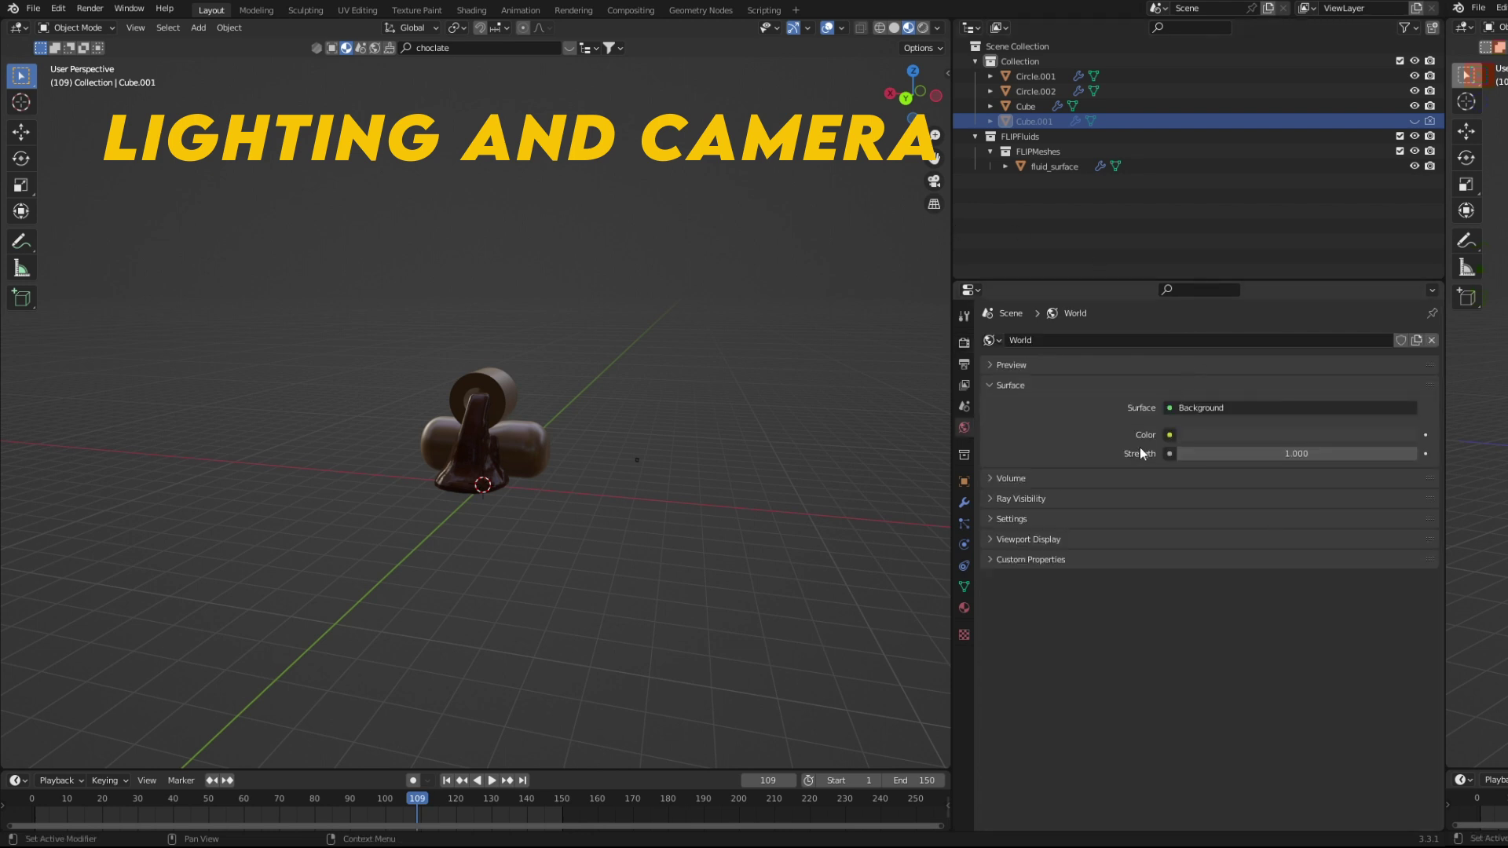
Use the christmas_photo_studio_01_4k.exr environment texture for the world, invisible to camera rays.
{"action": "left_click", "coordinate": [1167, 435]}
{"action": "left_click", "coordinate": [895, 503]}
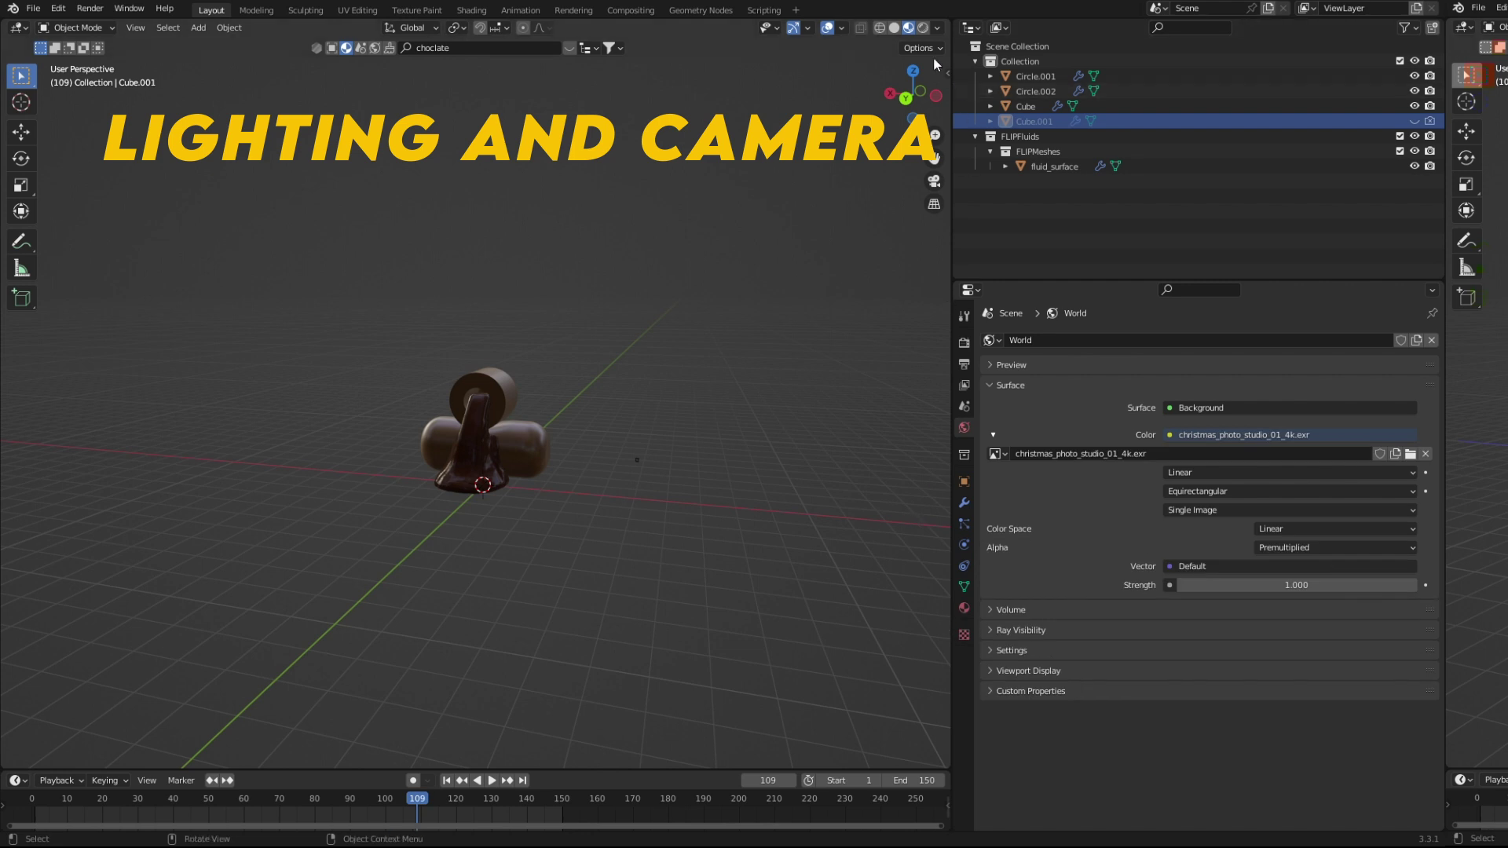
{"action": "key", "text": "z"}
{"action": "scroll", "coordinate": [591, 339], "scroll_direction": "up", "scroll_amount": 3}
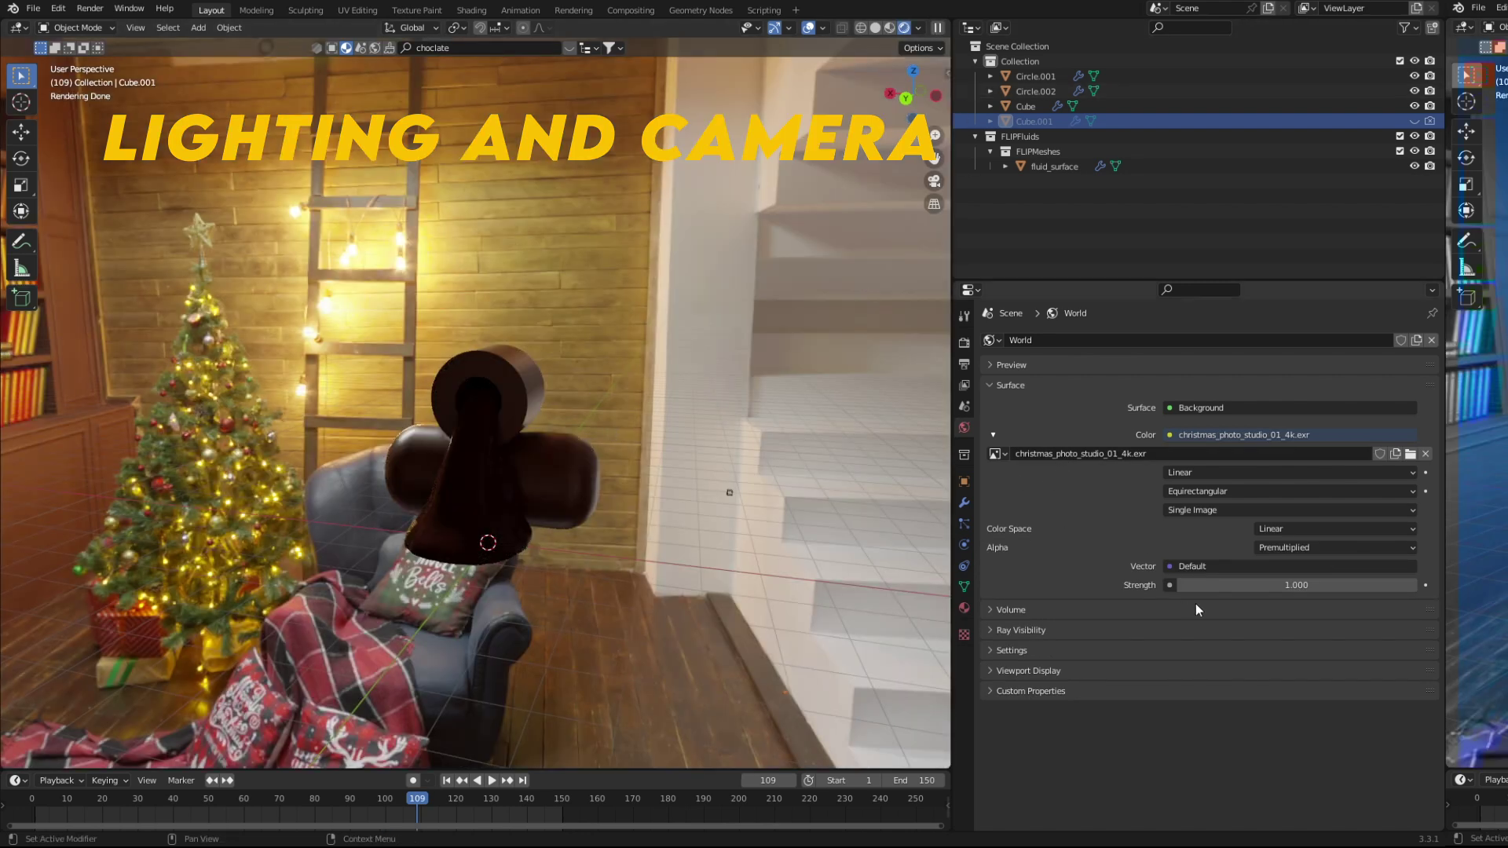
{"action": "left_click", "coordinate": [997, 631]}
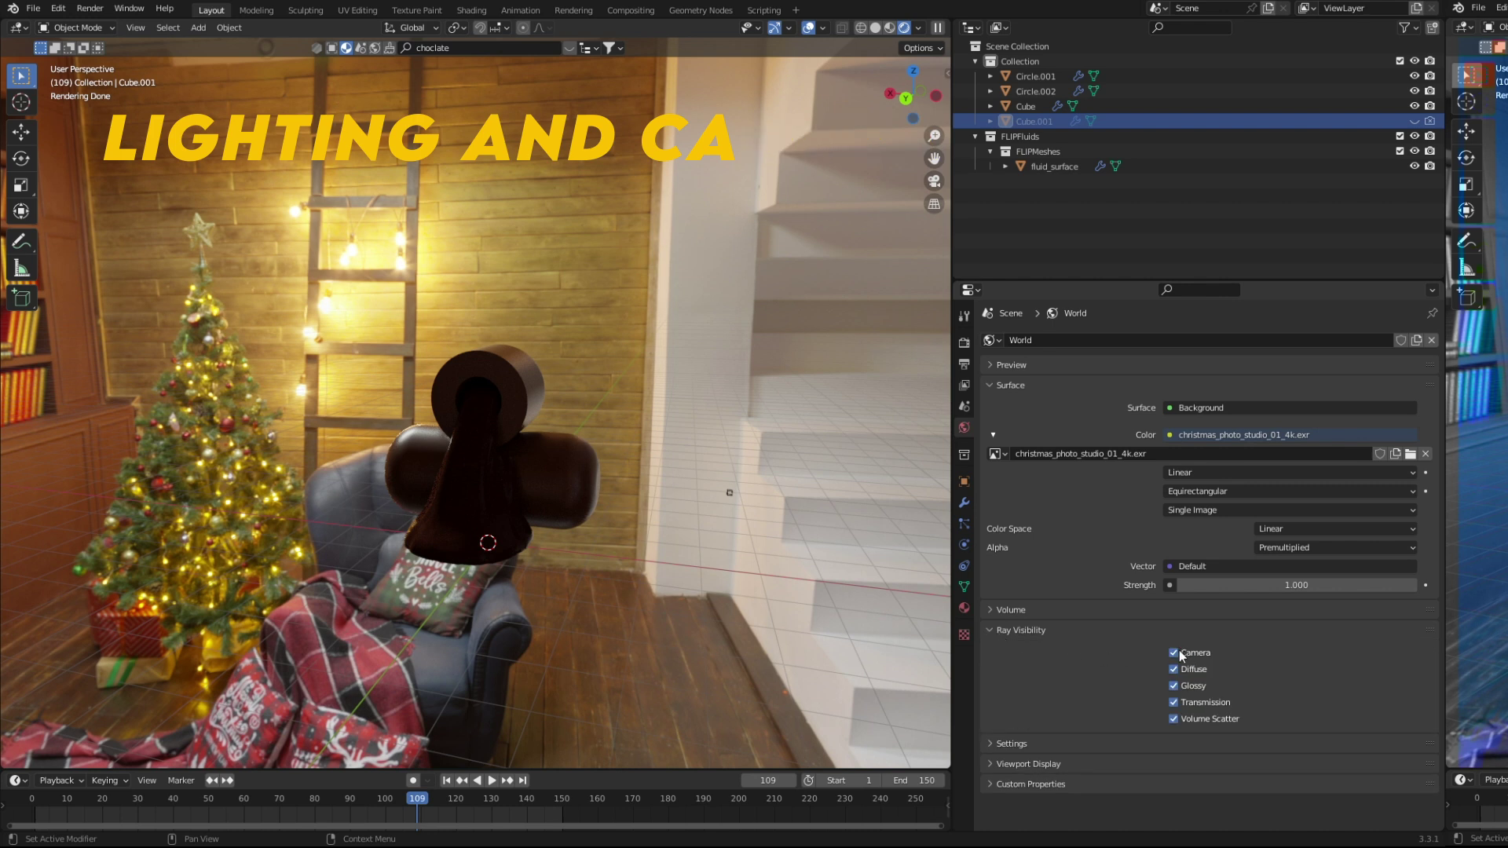
{"action": "left_click", "coordinate": [1176, 652]}
{"action": "mouse_move", "coordinate": [742, 581]}
{"action": "middle_mouse_down"}
{"action": "mouse_move", "coordinate": [558, 497]}
{"action": "mouse_move", "coordinate": [547, 519]}
{"action": "mouse_move", "coordinate": [531, 512]}
{"action": "mouse_move", "coordinate": [545, 521]}
{"action": "middle_mouse_up"}
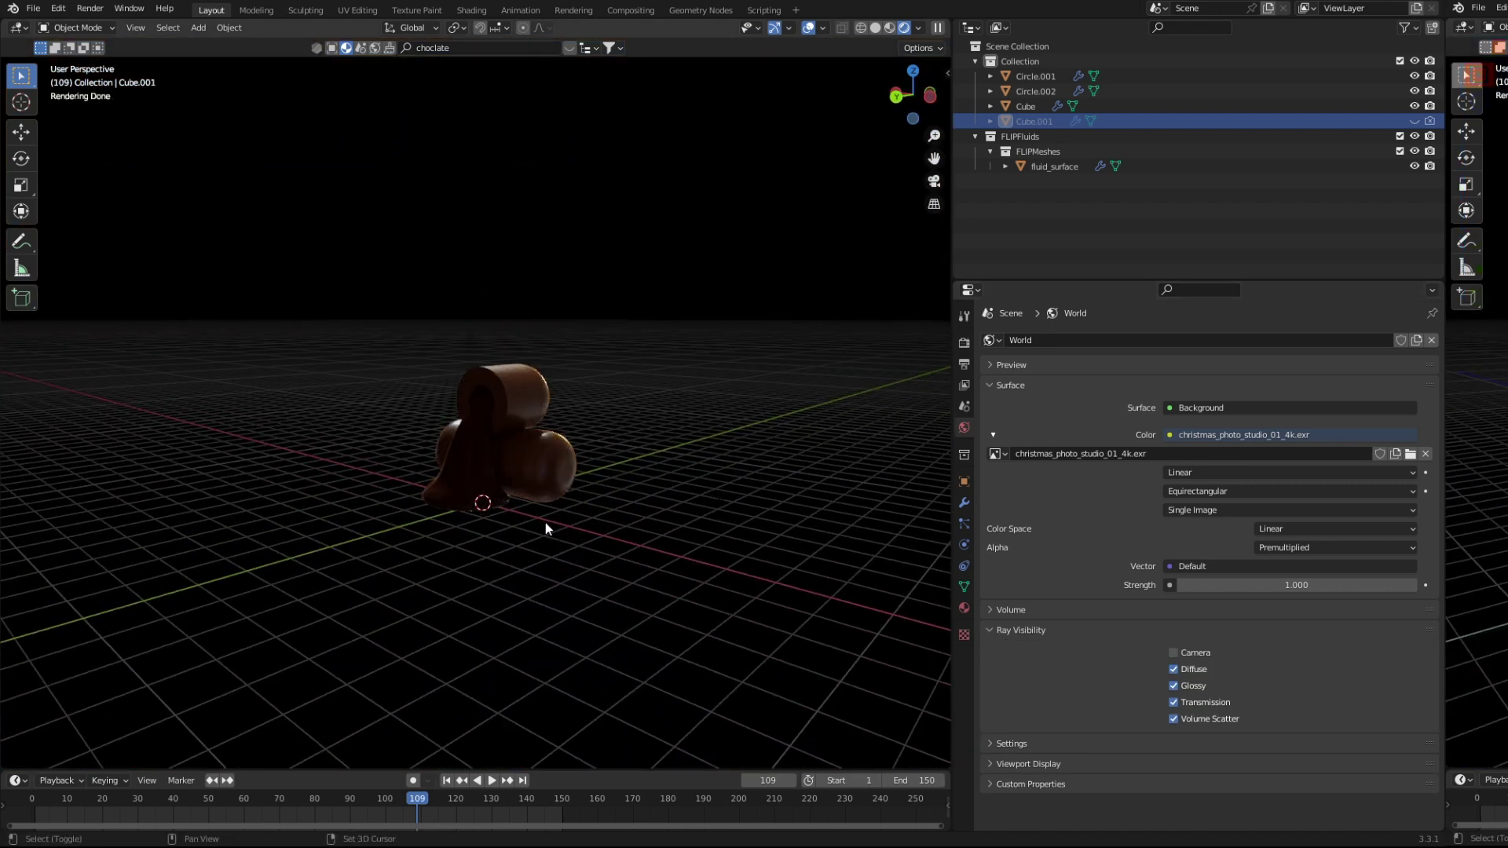
Add and enlarge a floor plane under the chocolate, then delete it again.
{"action": "key", "text": "shift+a"}
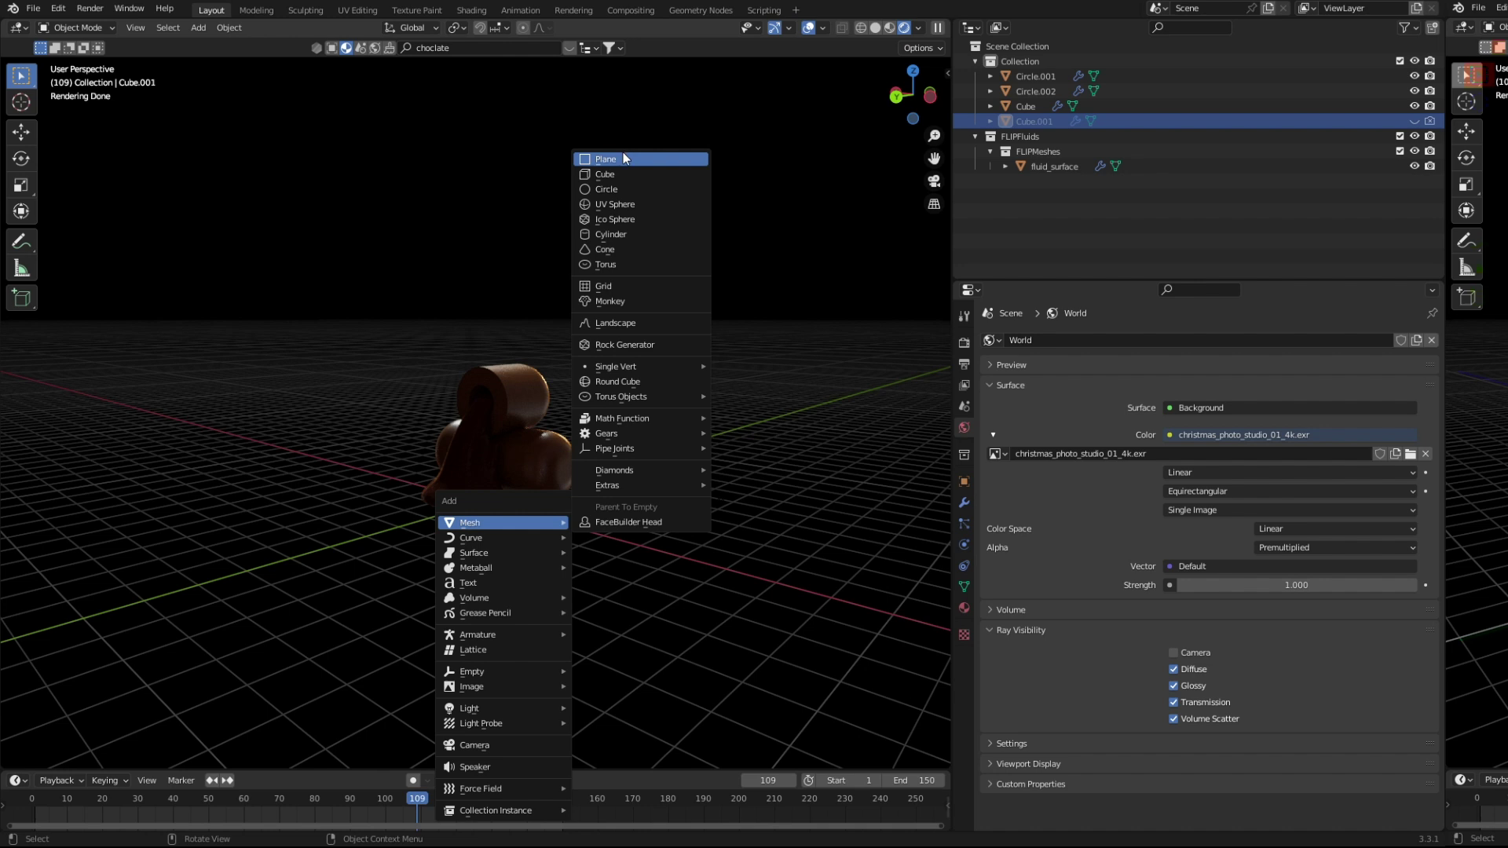
{"action": "left_click", "coordinate": [624, 154]}
{"action": "key", "text": "s"}
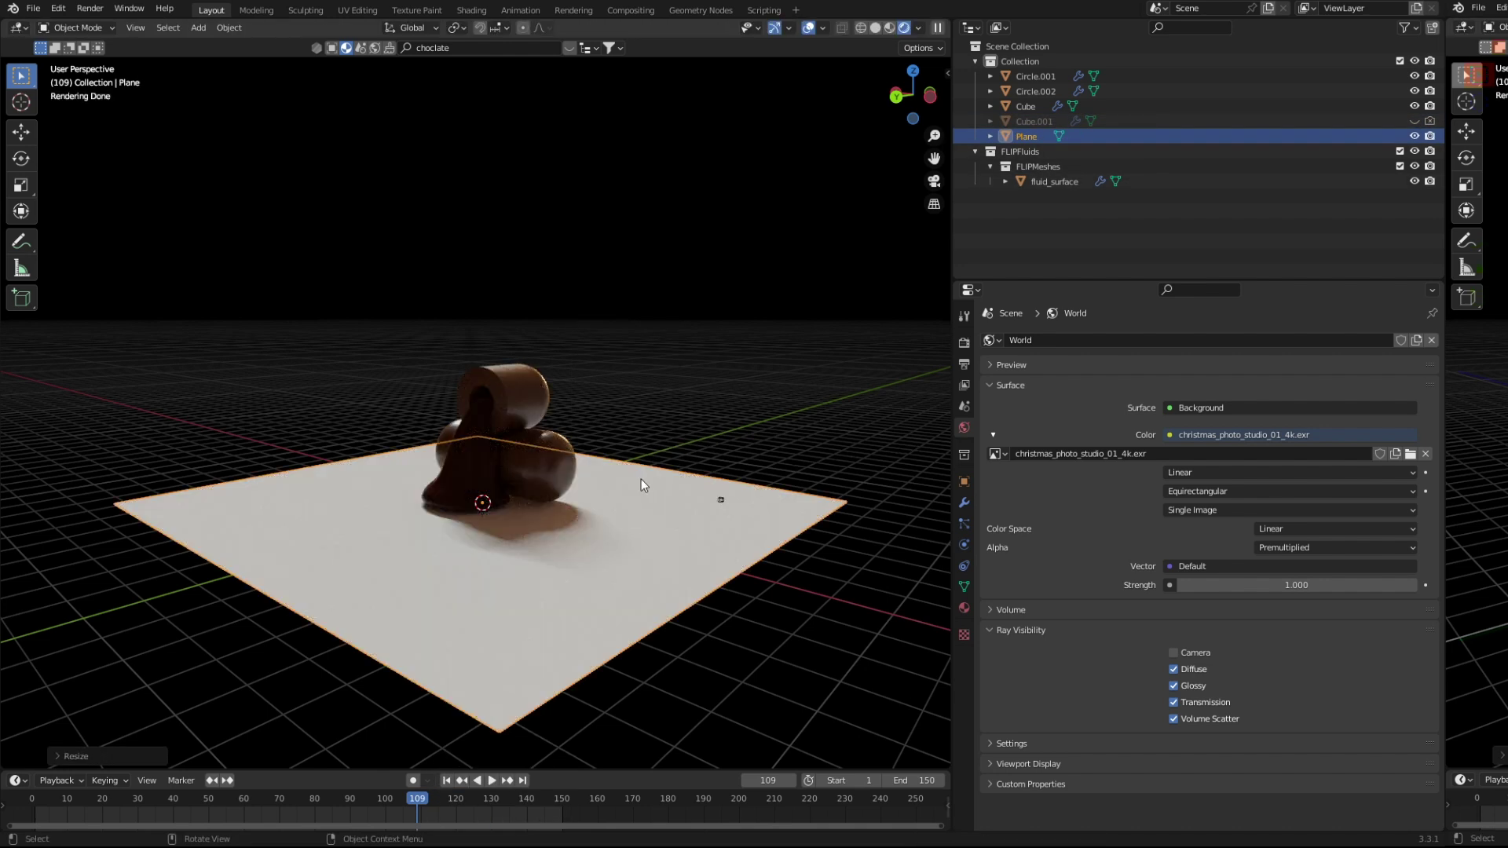
{"action": "left_click", "coordinate": [615, 493]}
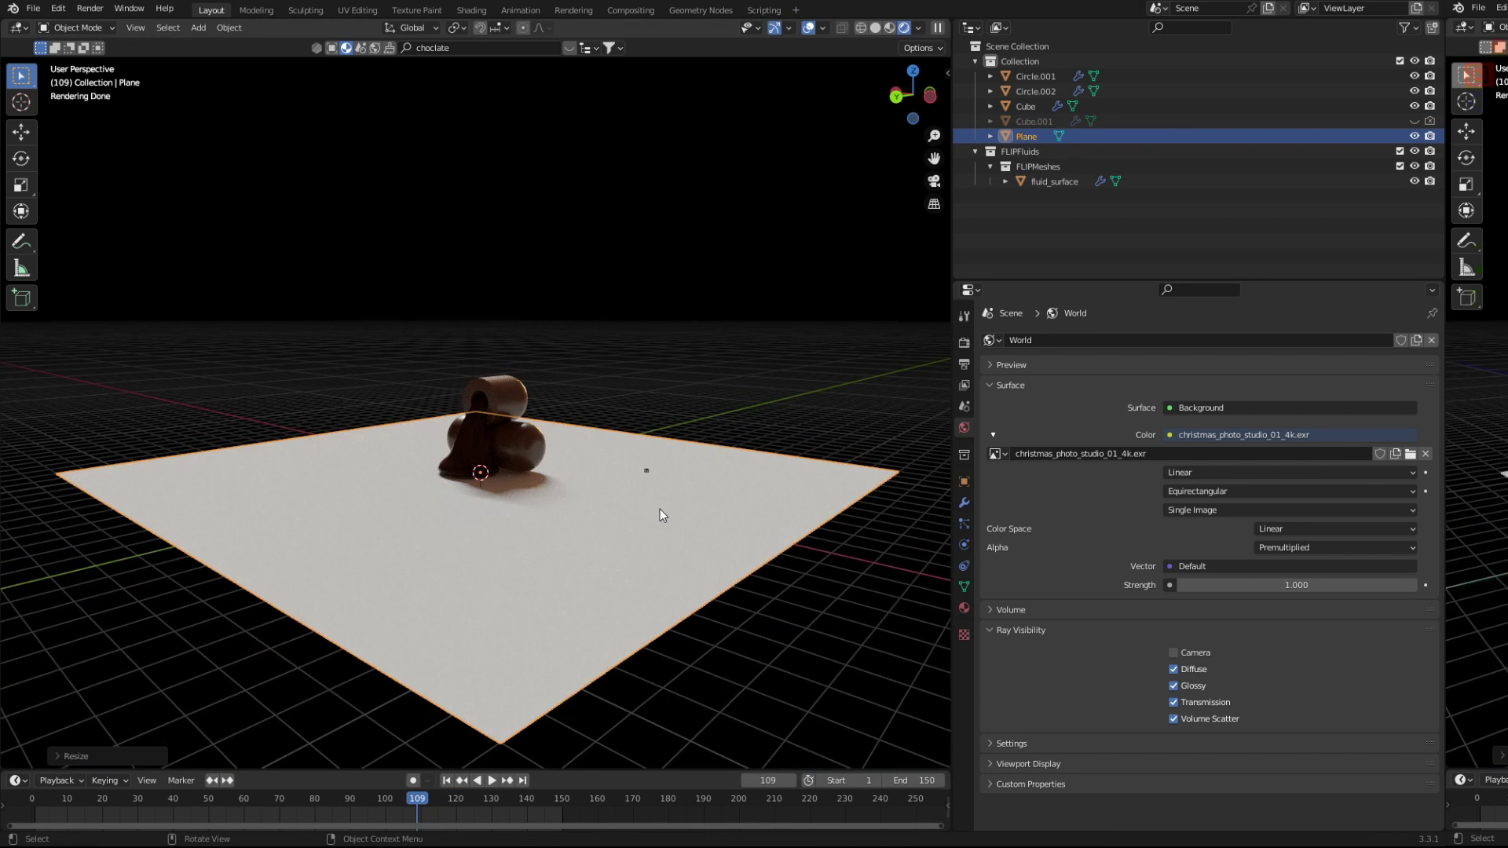
{"action": "key", "text": "s"}
{"action": "scroll", "coordinate": [704, 552], "scroll_direction": "down", "scroll_amount": 3}
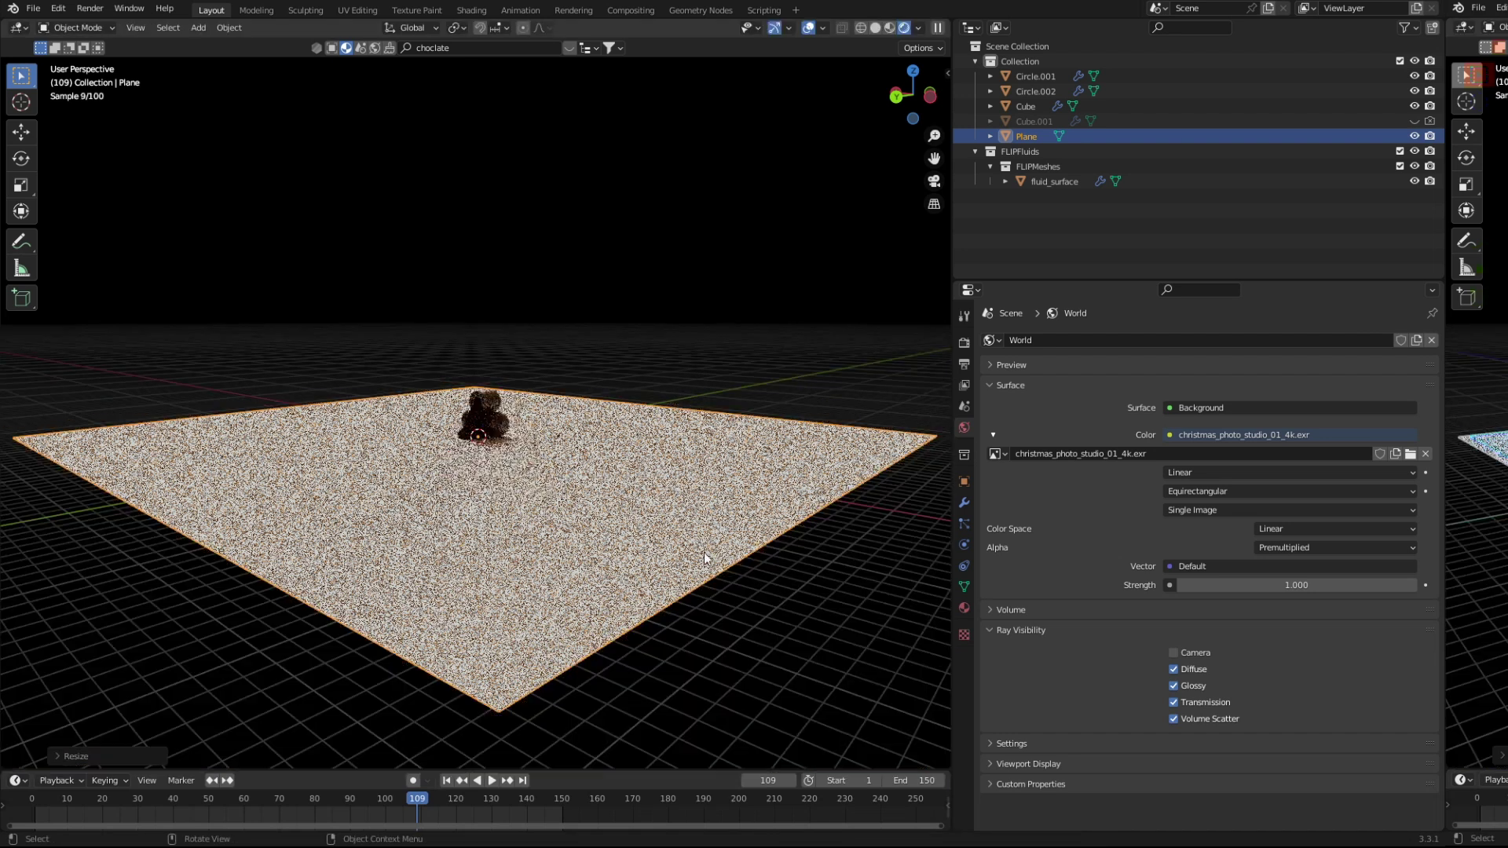
{"action": "left_click", "coordinate": [656, 523]}
{"action": "mouse_move", "coordinate": [657, 523]}
{"action": "middle_mouse_down"}
{"action": "mouse_move", "coordinate": [554, 493]}
{"action": "mouse_move", "coordinate": [573, 473]}
{"action": "mouse_move", "coordinate": [562, 451]}
{"action": "mouse_move", "coordinate": [530, 448]}
{"action": "middle_mouse_up"}
{"action": "key", "text": "Delete"}
{"action": "key", "text": "shift+a"}
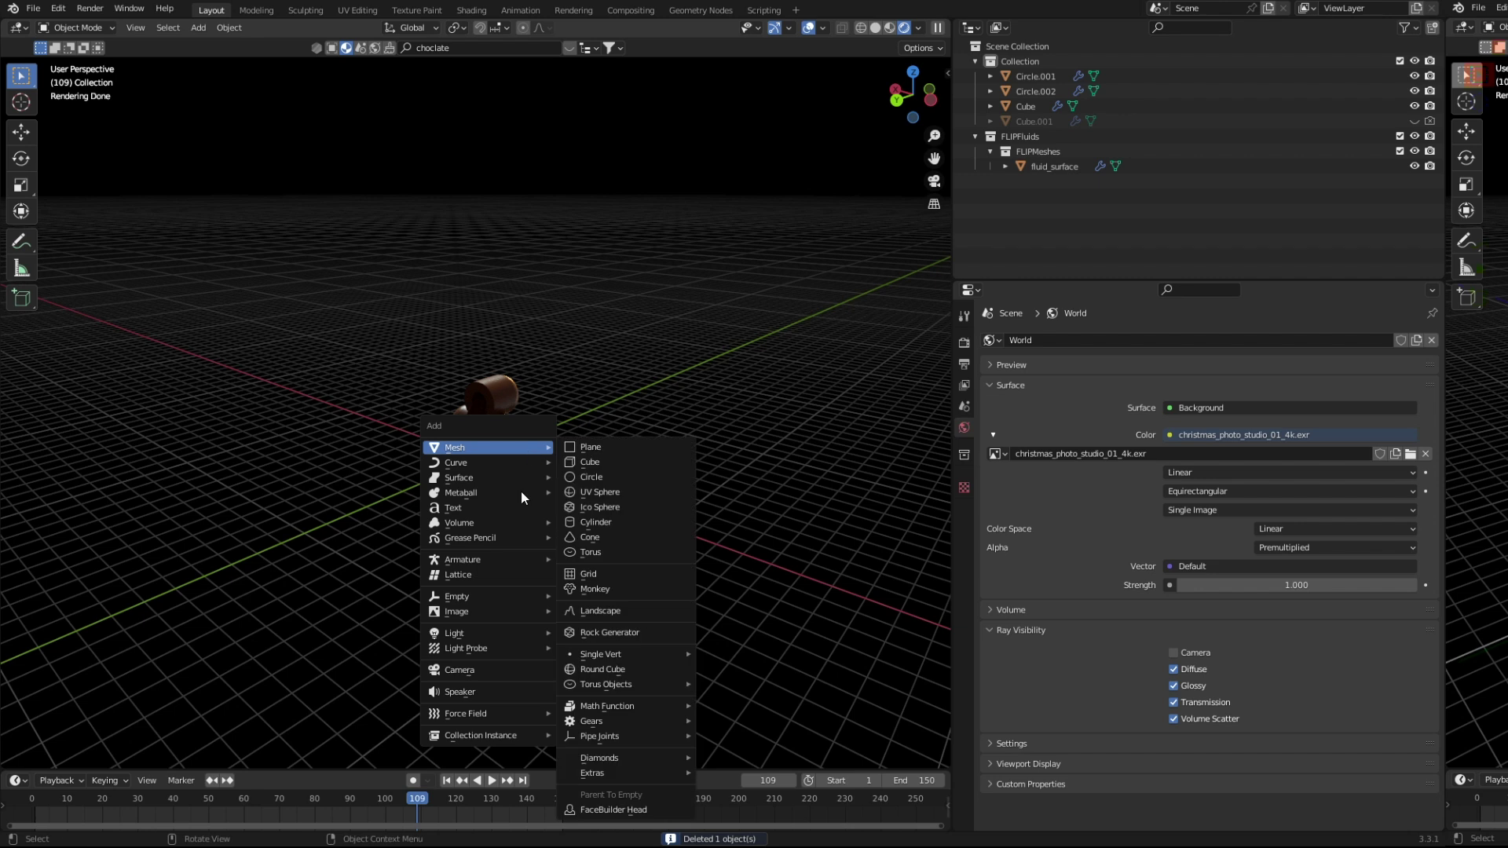
{"action": "mouse_move", "coordinate": [486, 633]}
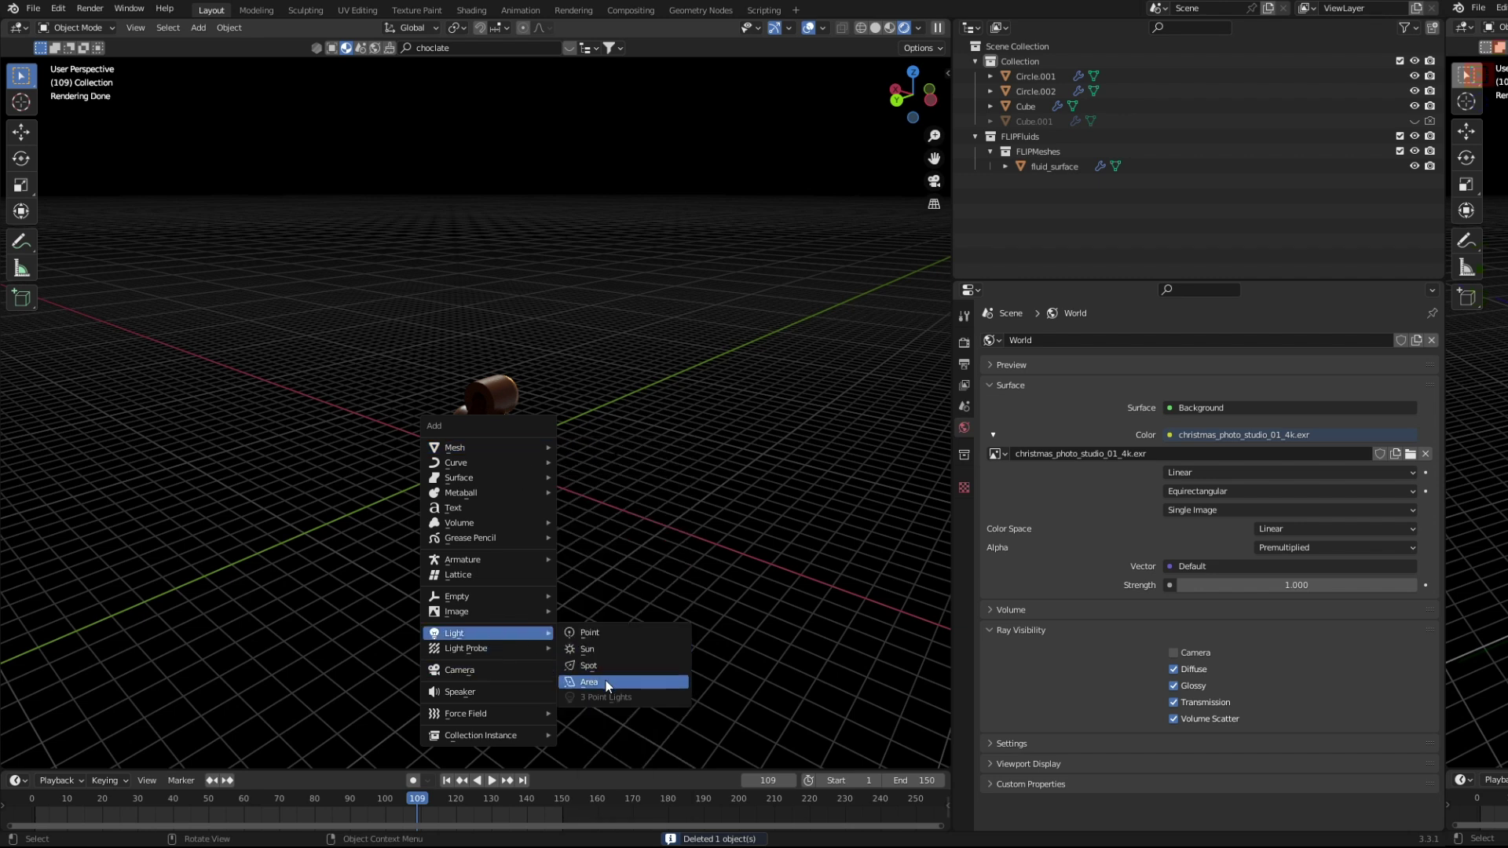
Add an area light above the chocolate, scaled up, with power kept at 100 W.
{"action": "left_click", "coordinate": [607, 681]}
{"action": "key", "text": "s"}
{"action": "key", "text": "Return"}
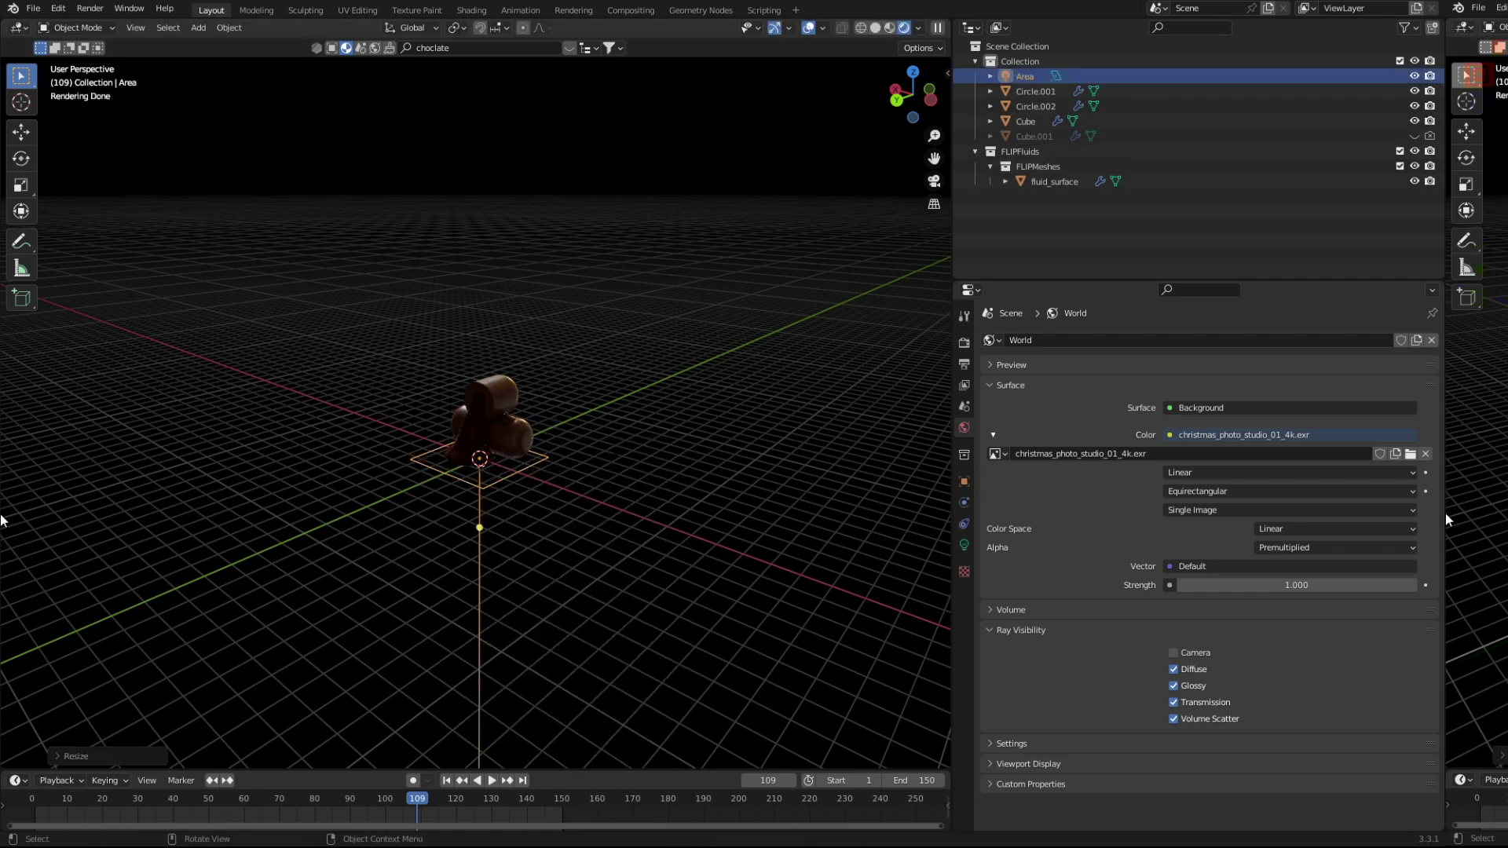
{"action": "key", "text": "g"}
{"action": "left_click", "coordinate": [42, 346]}
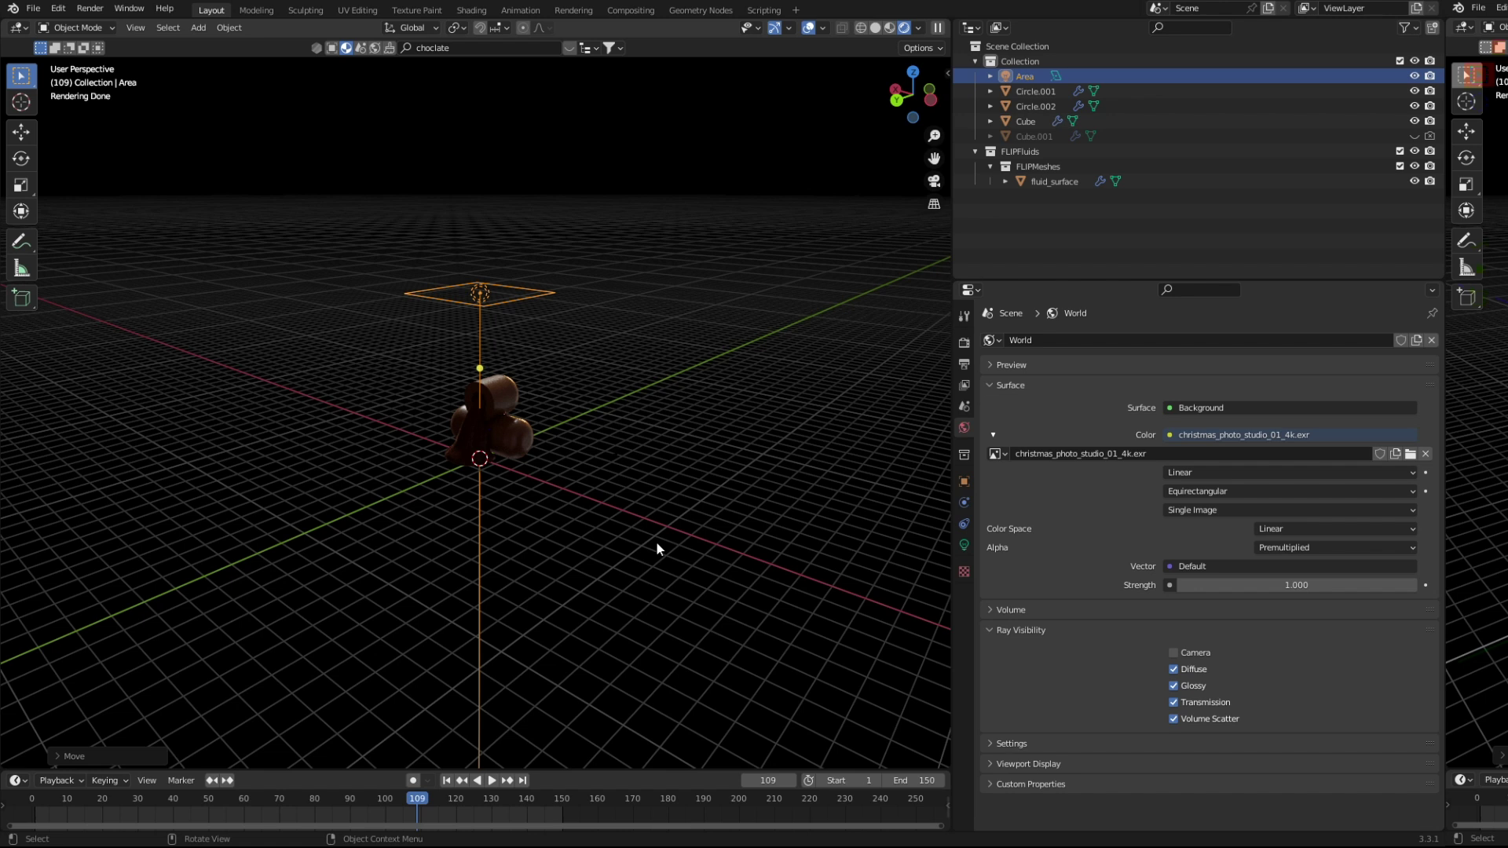
{"action": "left_click", "coordinate": [964, 545]}
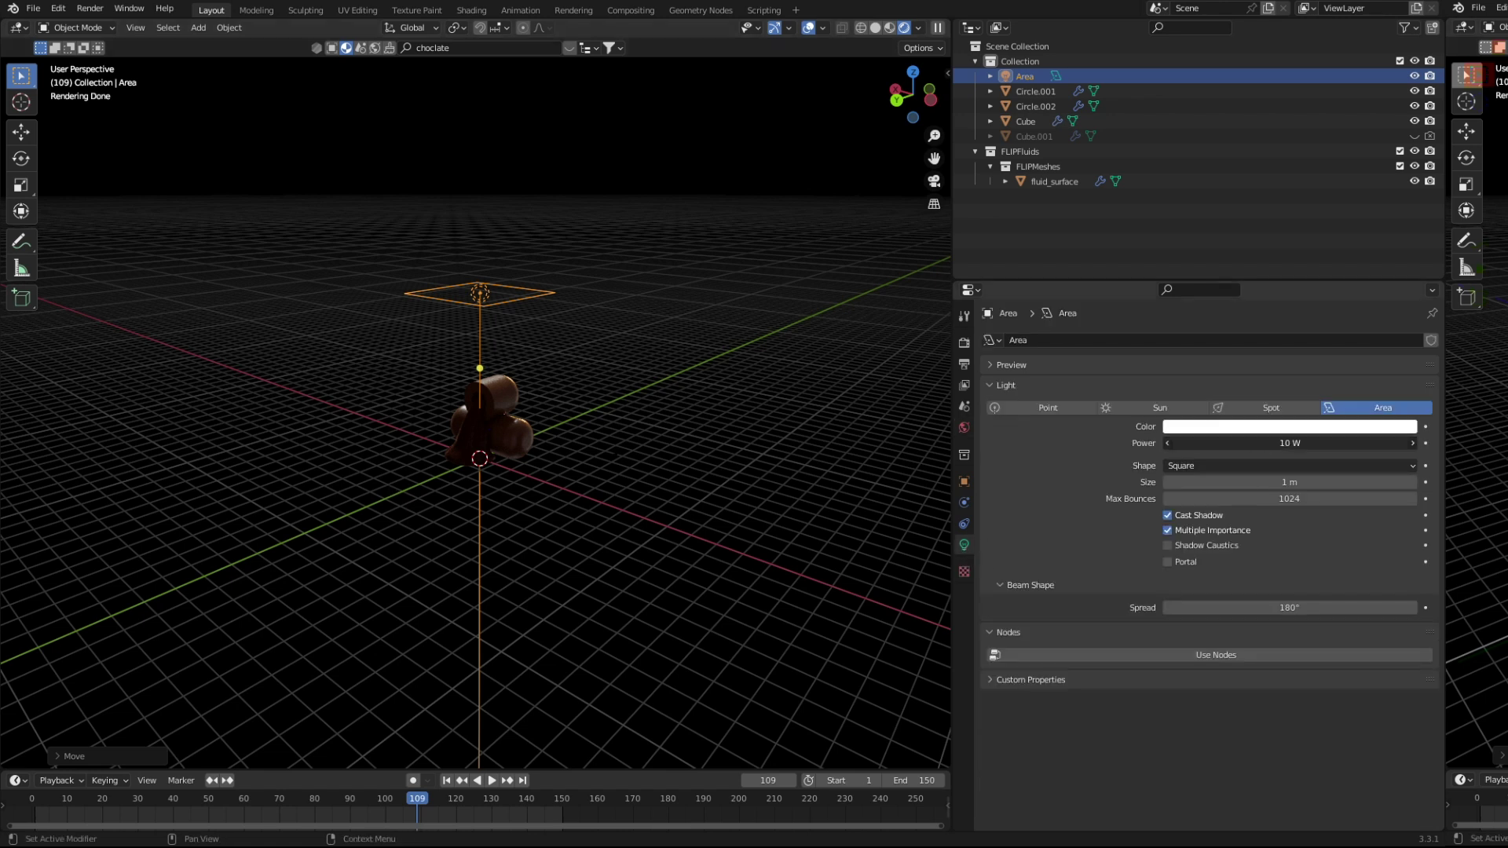
{"action": "key", "text": "Return"}
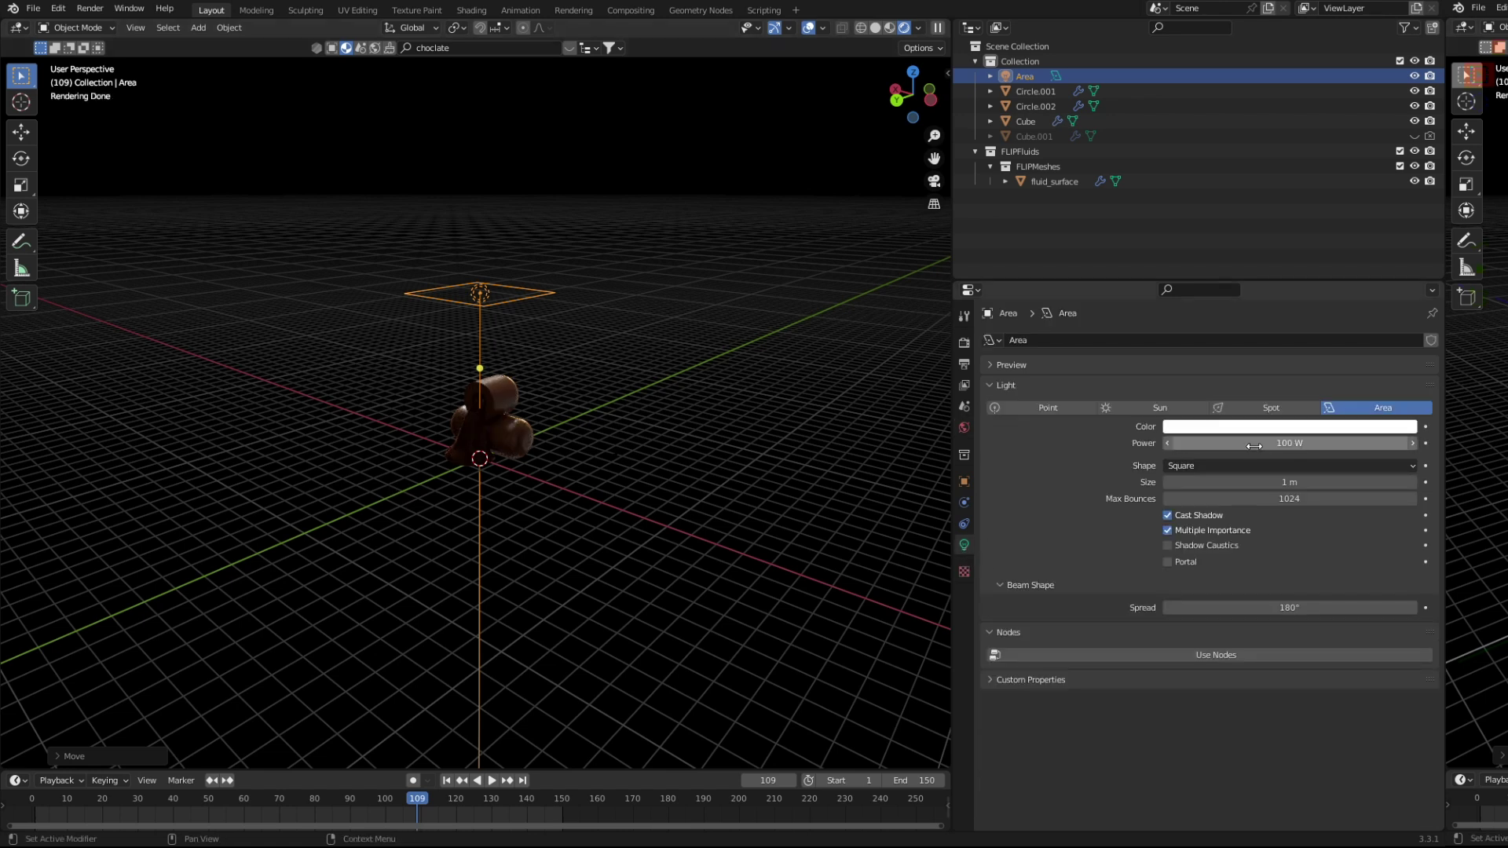
Duplicate it into a side light moved along Y, tilted about X and lowered level with the chocolate.
{"action": "key", "text": "shift+d"}
{"action": "key", "text": "z"}
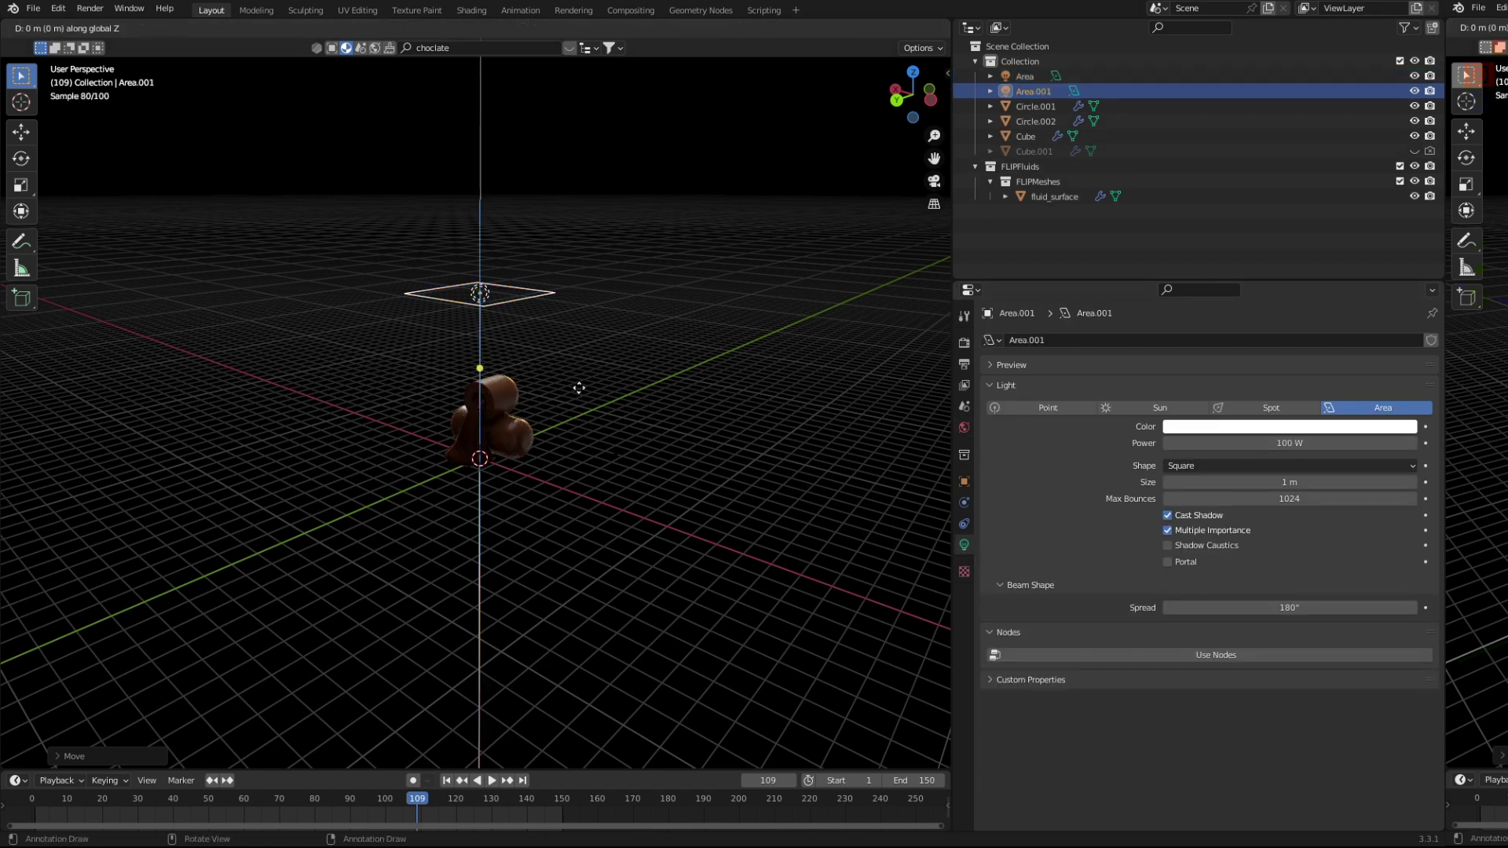
{"action": "key", "text": "shift+d"}
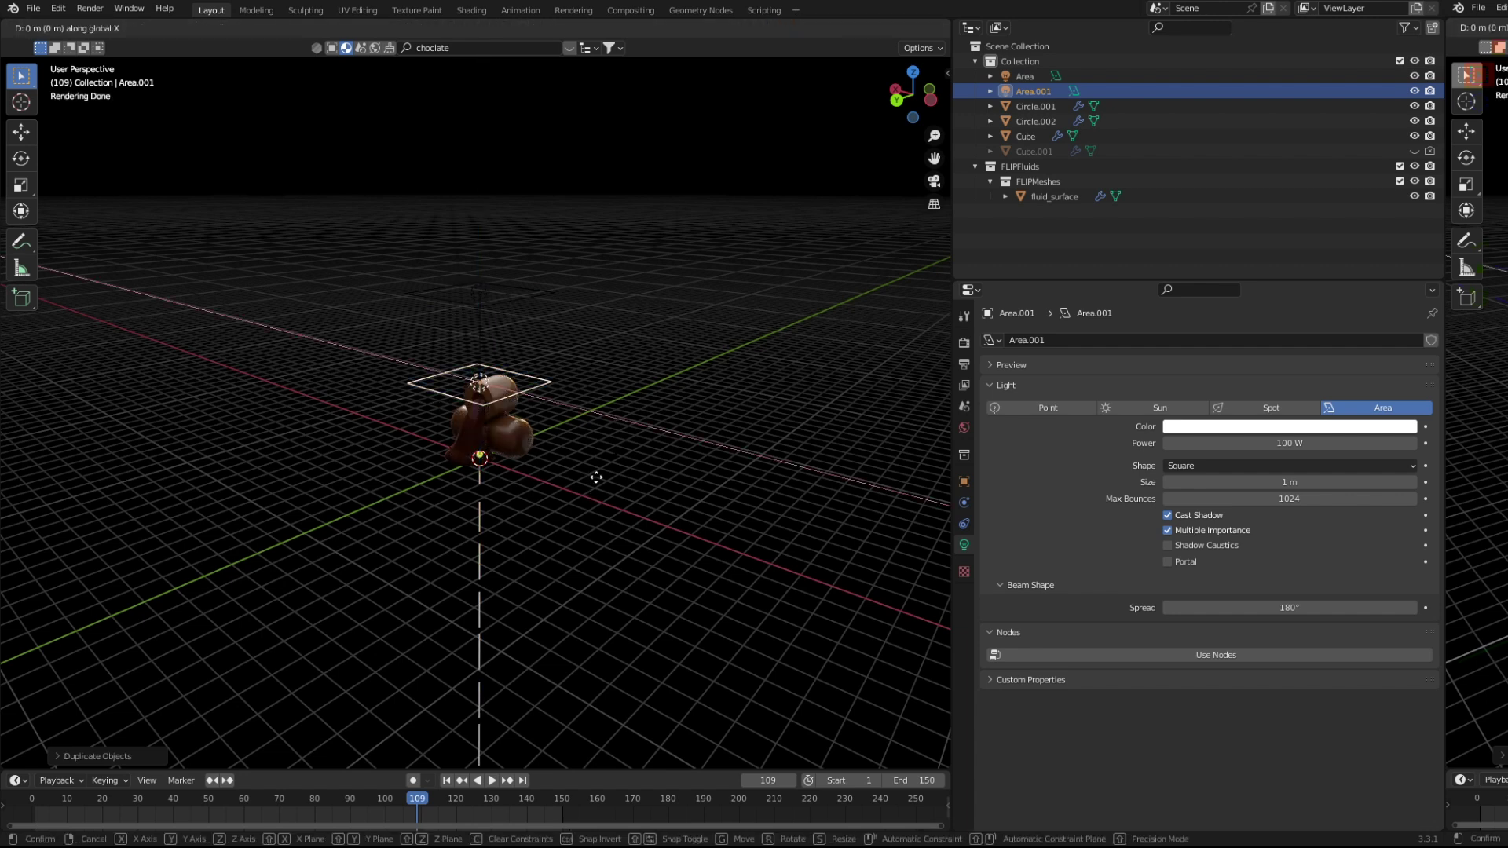
{"action": "key", "text": "y"}
{"action": "left_click", "coordinate": [452, 538]}
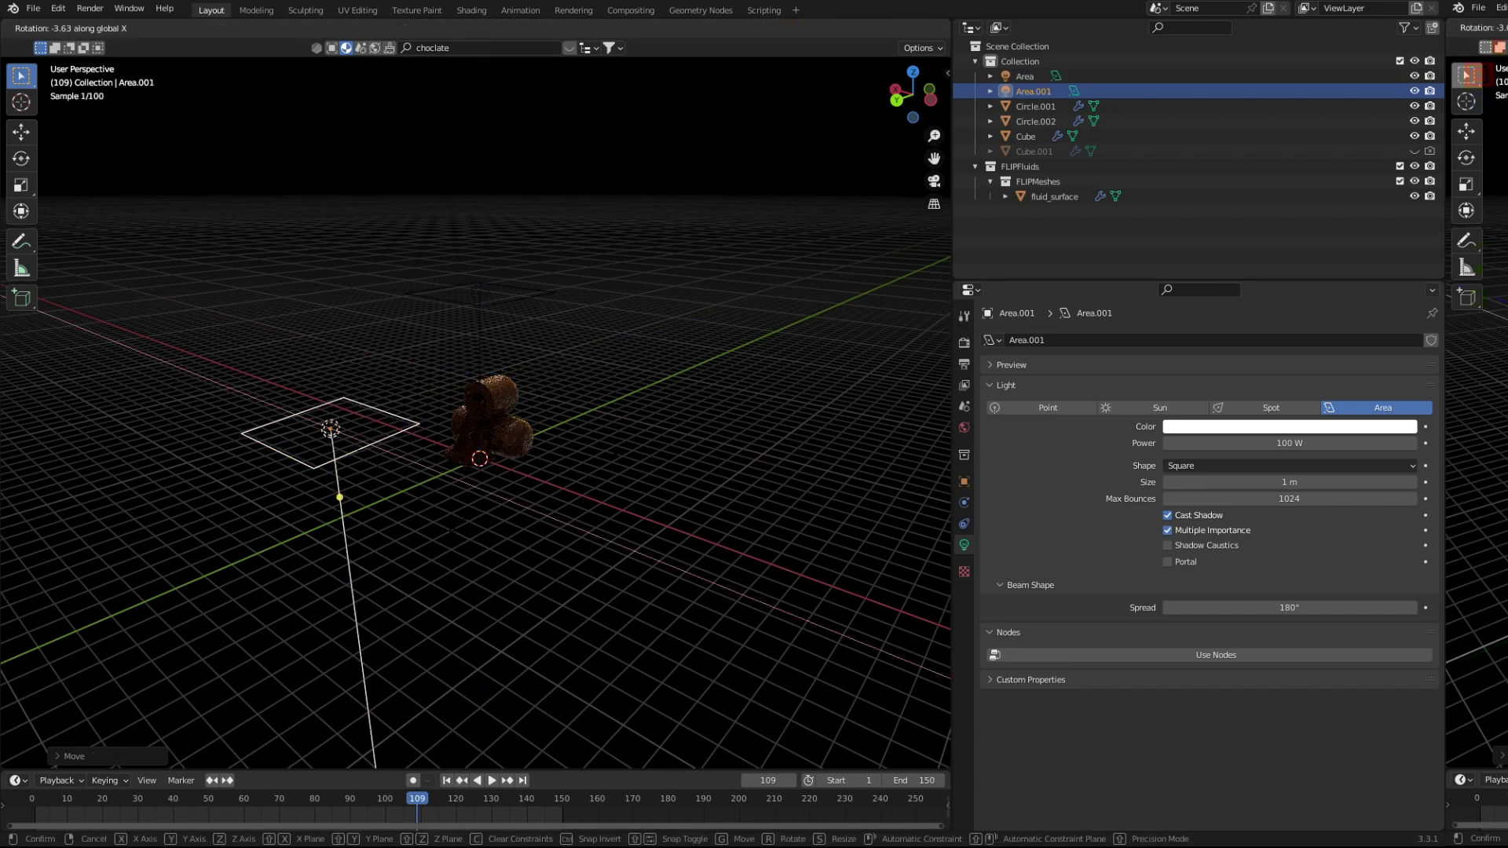
{"action": "key", "text": "r"}
{"action": "key", "text": "x"}
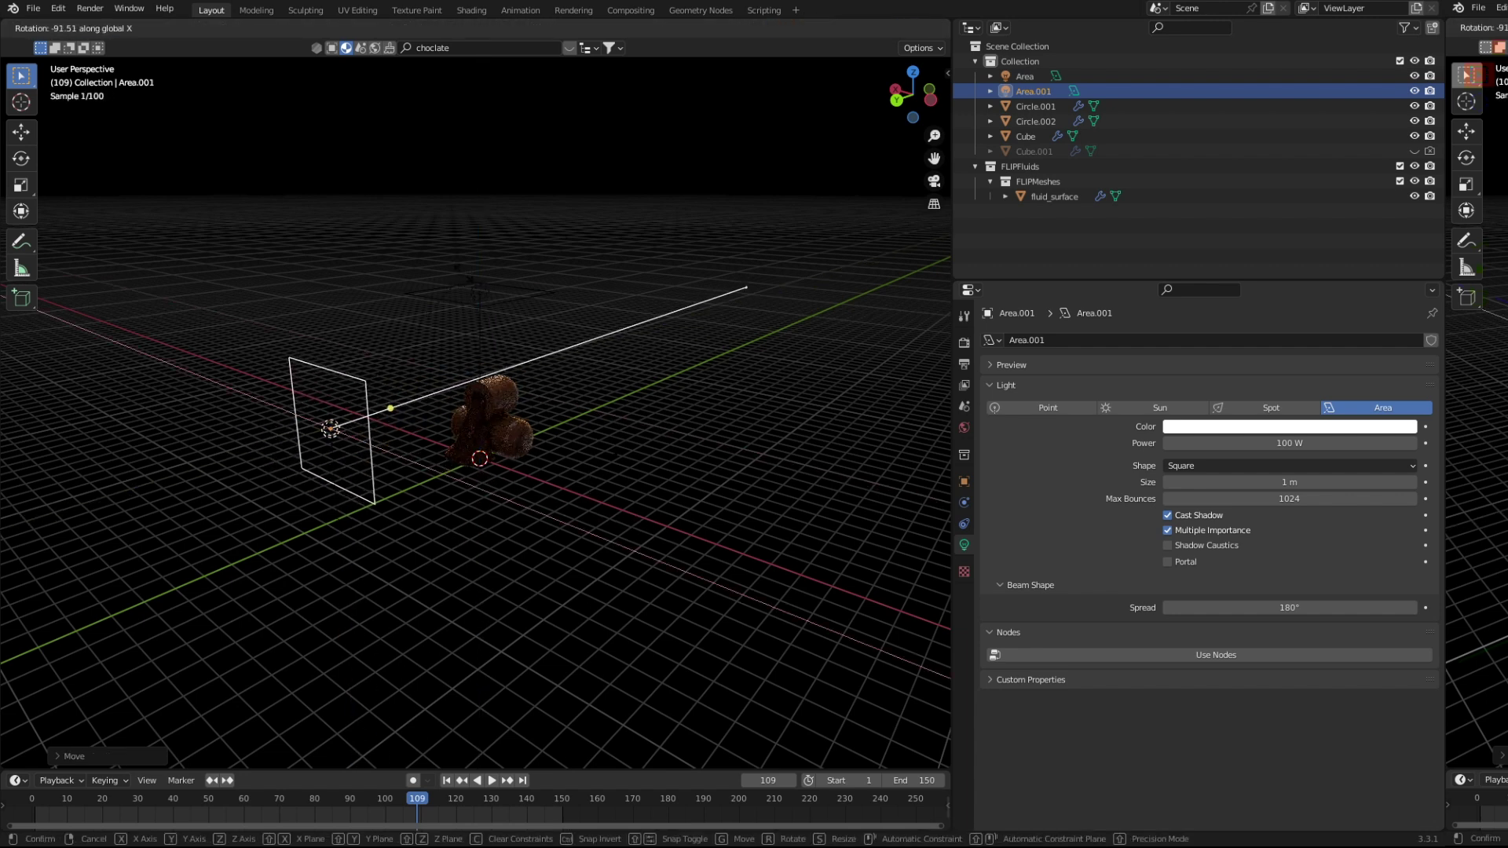
{"action": "left_click", "coordinate": [463, 273]}
{"action": "key", "text": "g"}
{"action": "key", "text": "z"}
{"action": "left_click", "coordinate": [461, 326]}
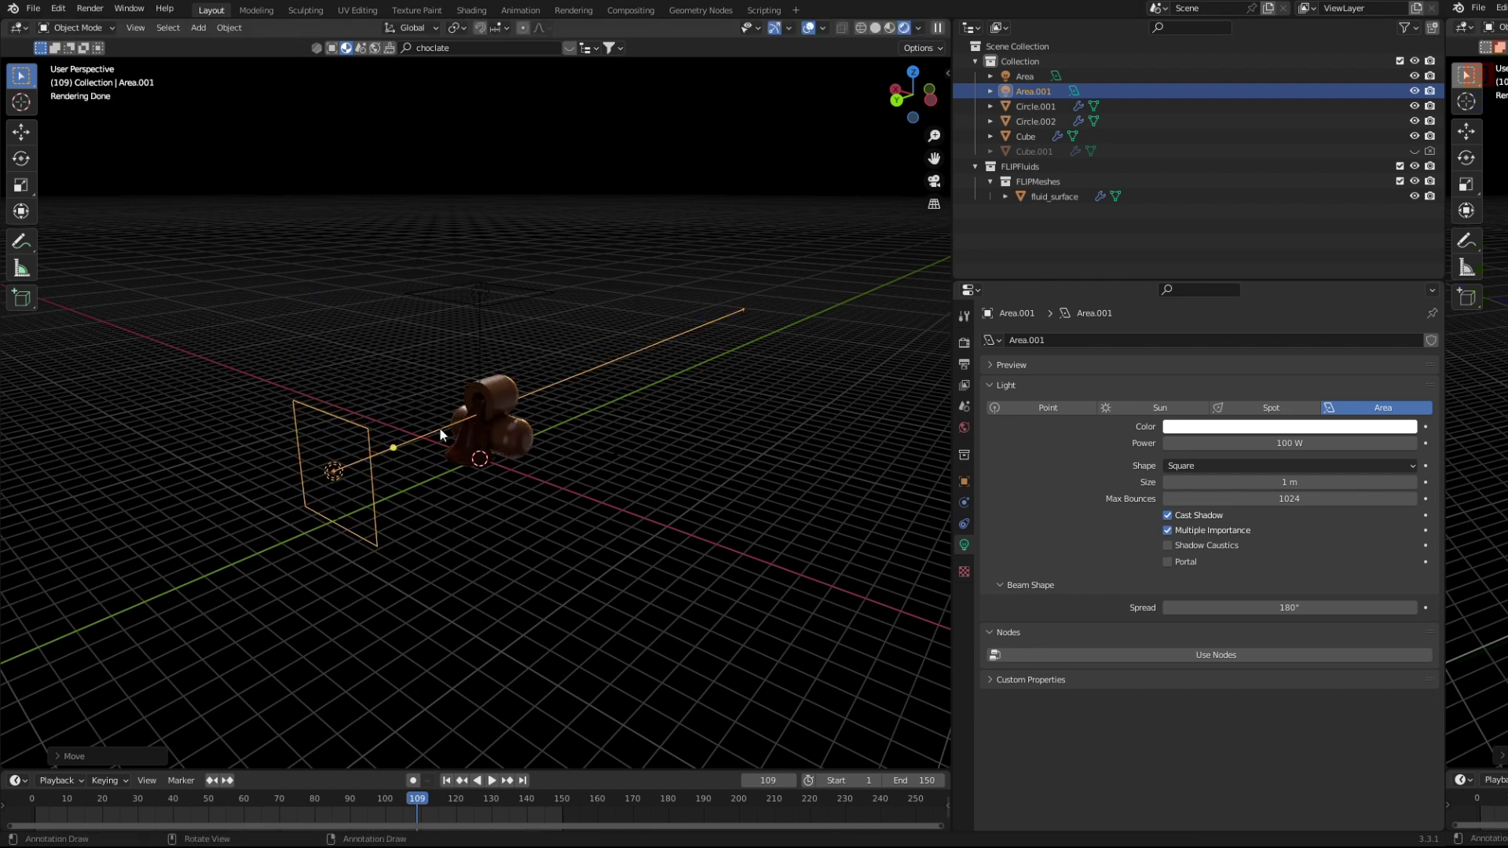
Copy the side light to the far side along X, flipped about X to face the chocolate.
{"action": "key", "text": "shift+d"}
{"action": "key", "text": "x"}
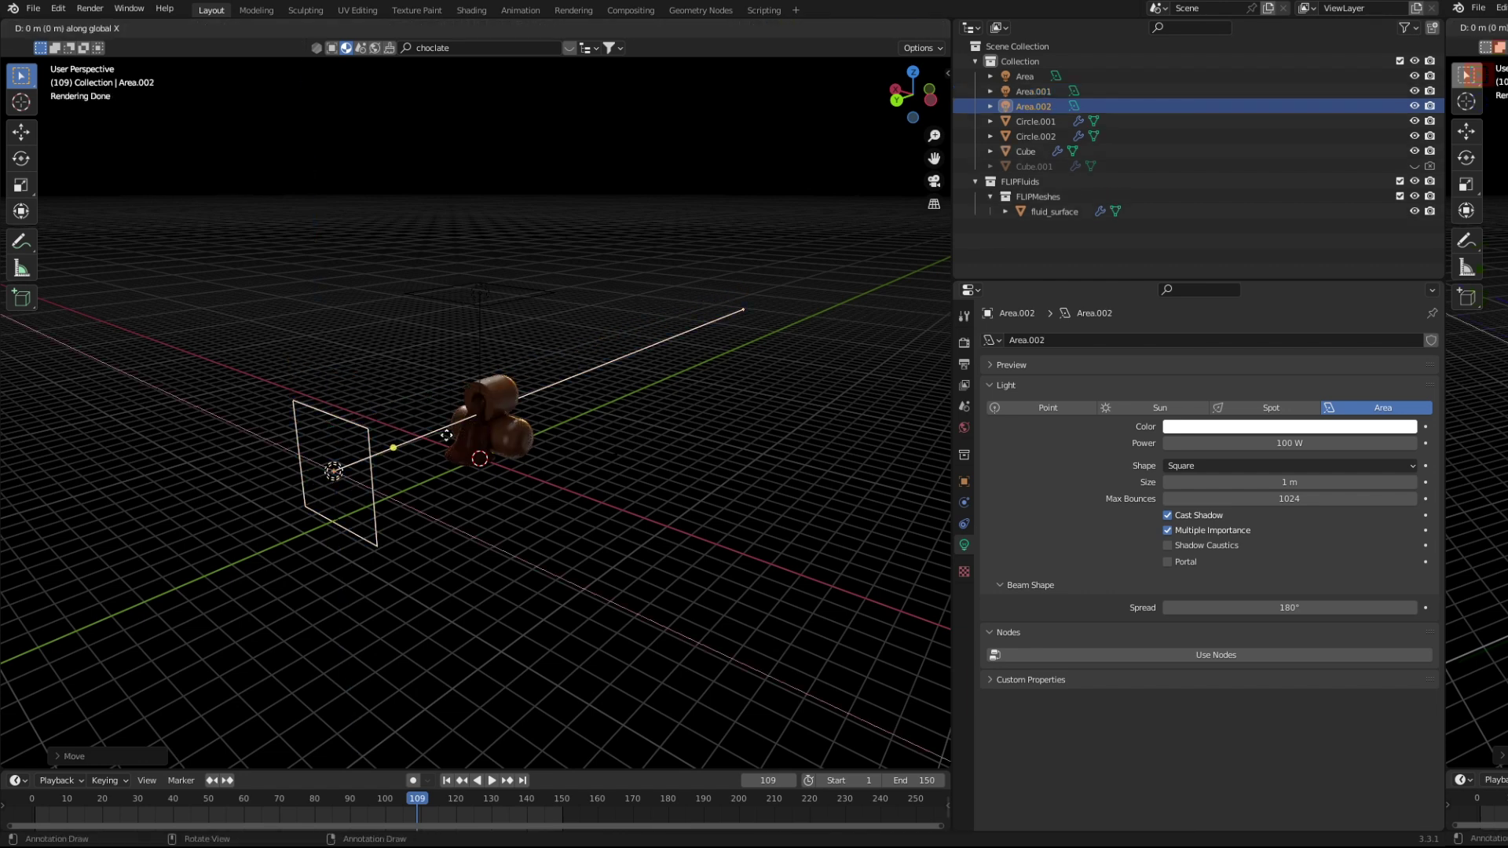
{"action": "left_click", "coordinate": [700, 315]}
{"action": "key", "text": "r"}
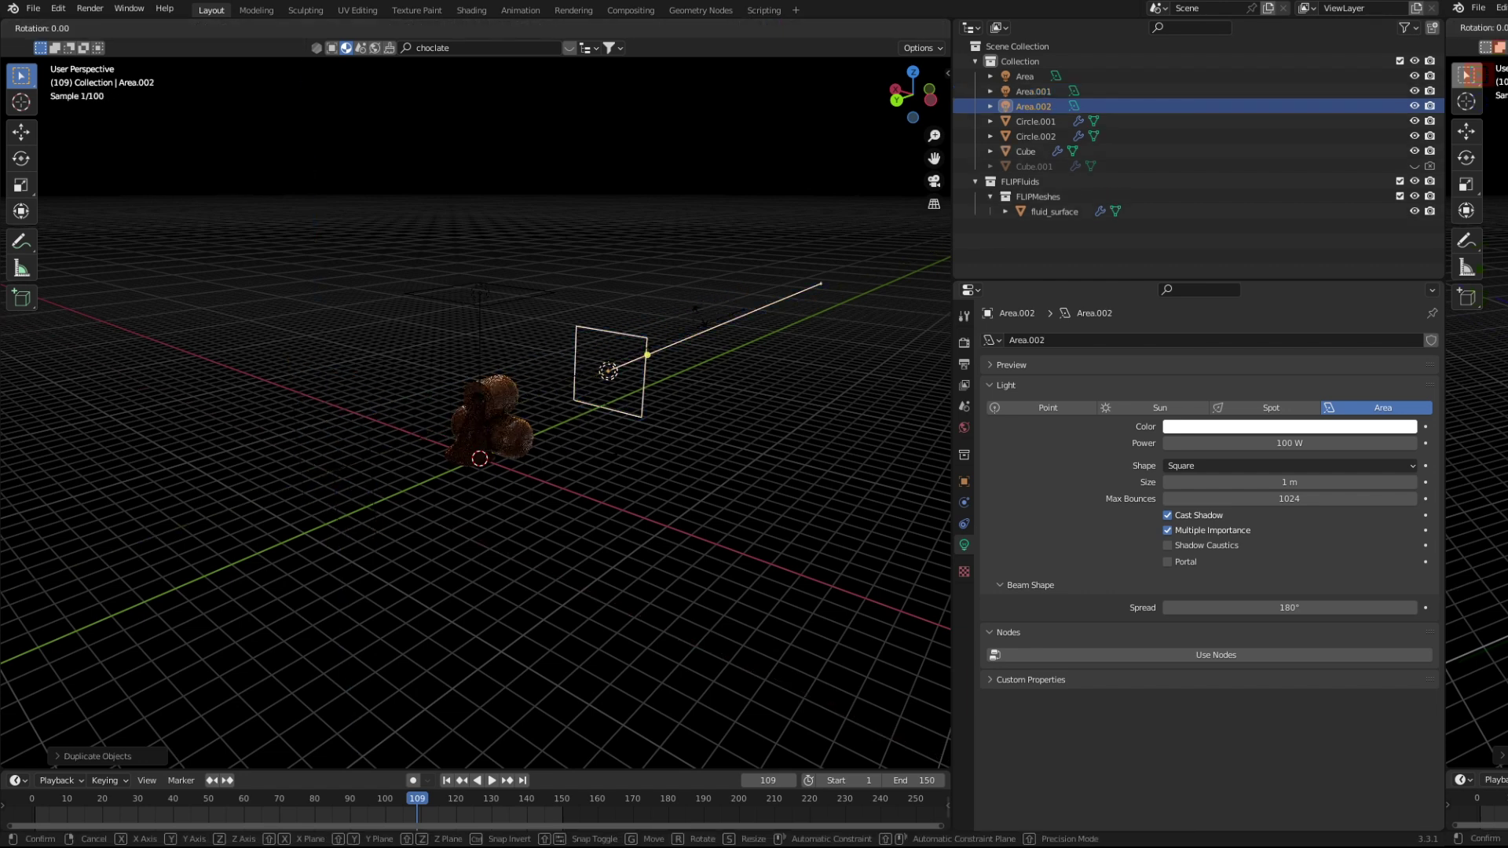
{"action": "key", "text": "x"}
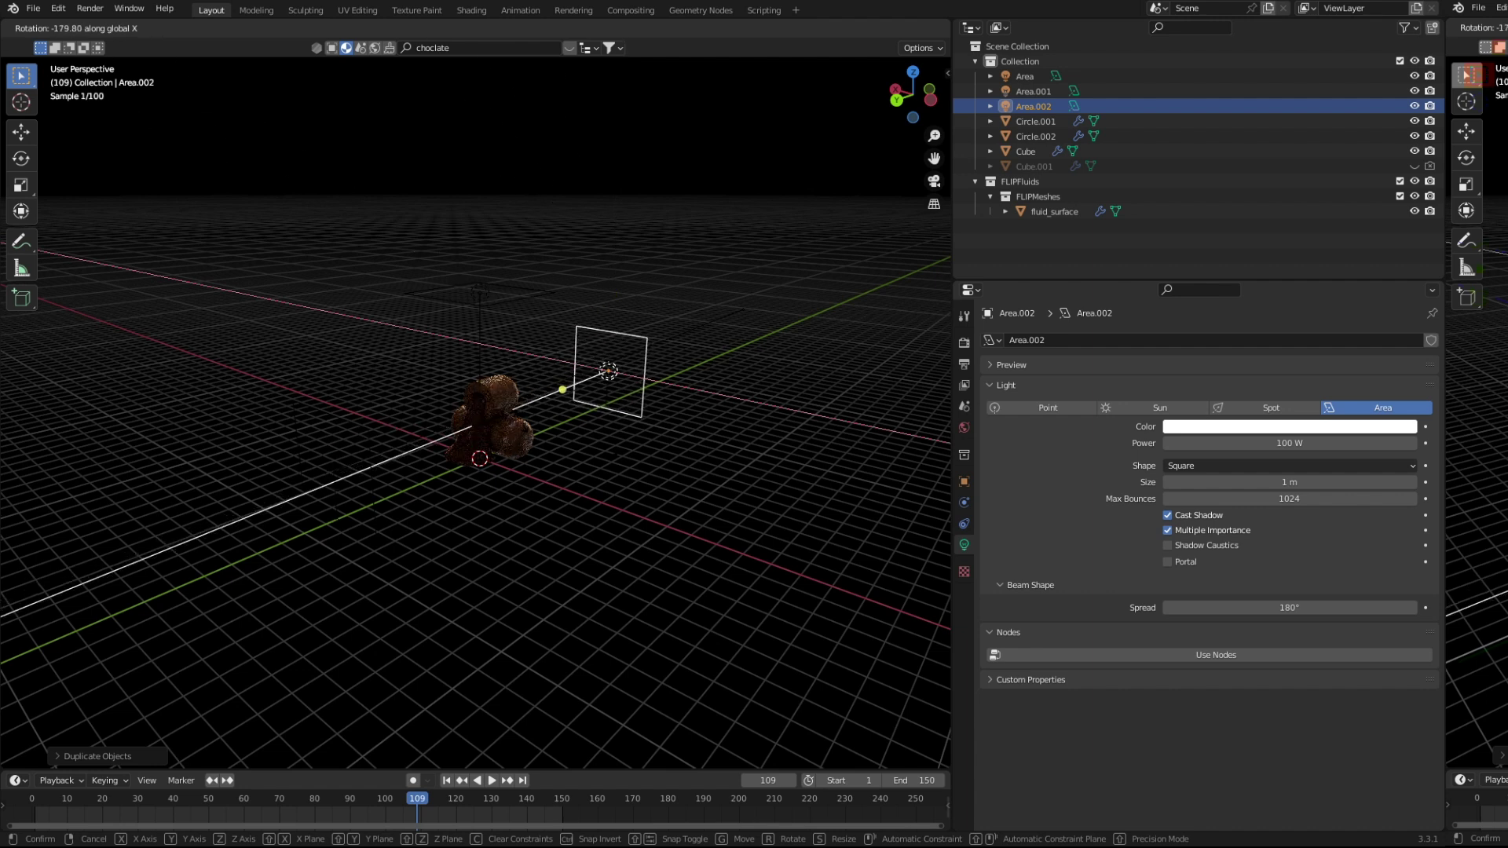
{"action": "left_click", "coordinate": [522, 423]}
Duplicate both side lights and rotate the copies around Z to light the remaining sides.
{"action": "left_click", "coordinate": [358, 440], "text": "shift"}
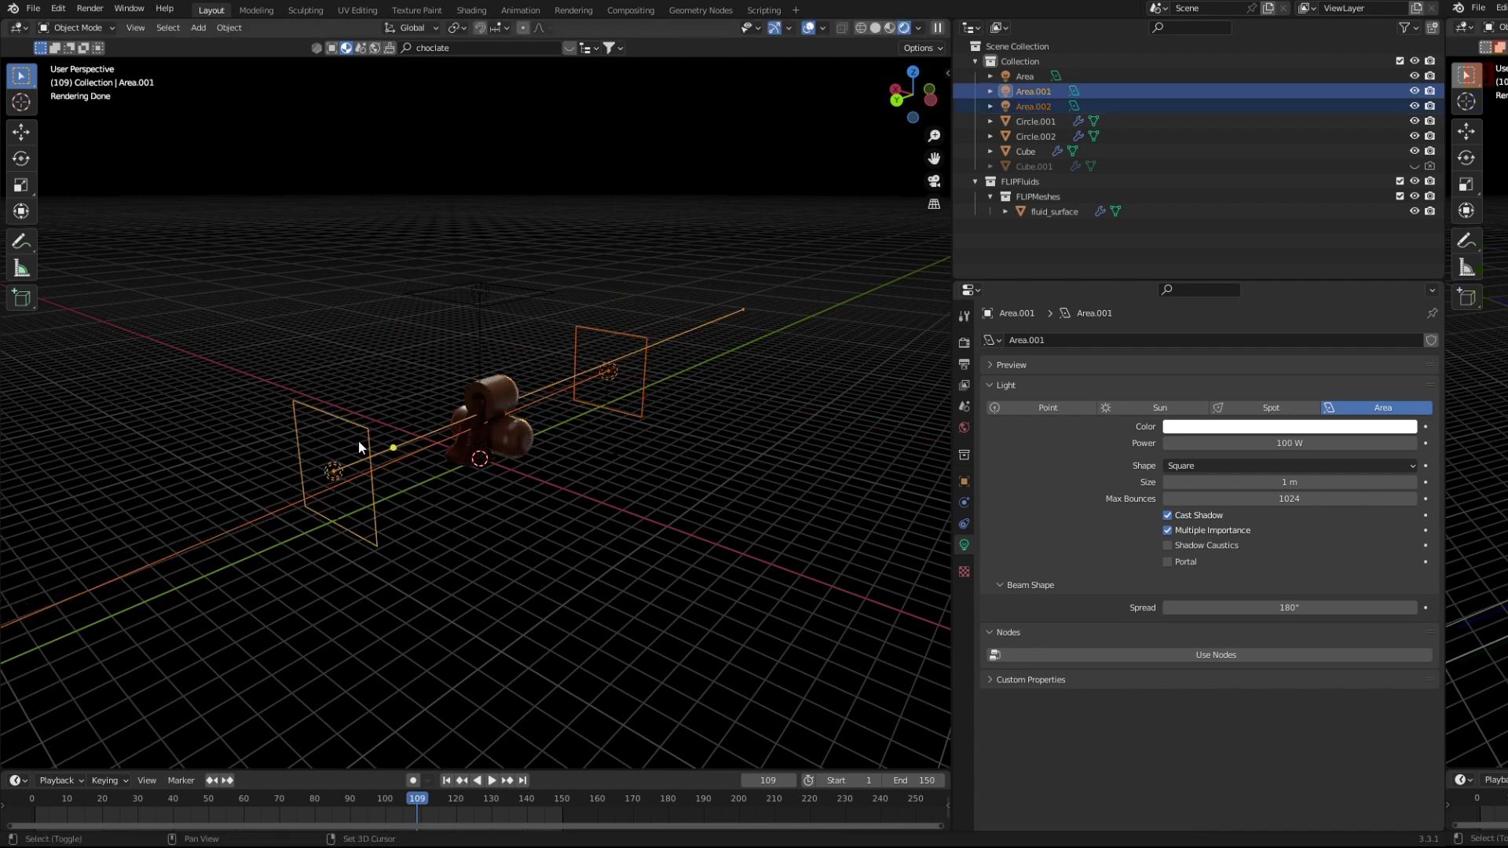
{"action": "key", "text": "shift+d"}
{"action": "key", "text": "r"}
{"action": "key", "text": "z"}
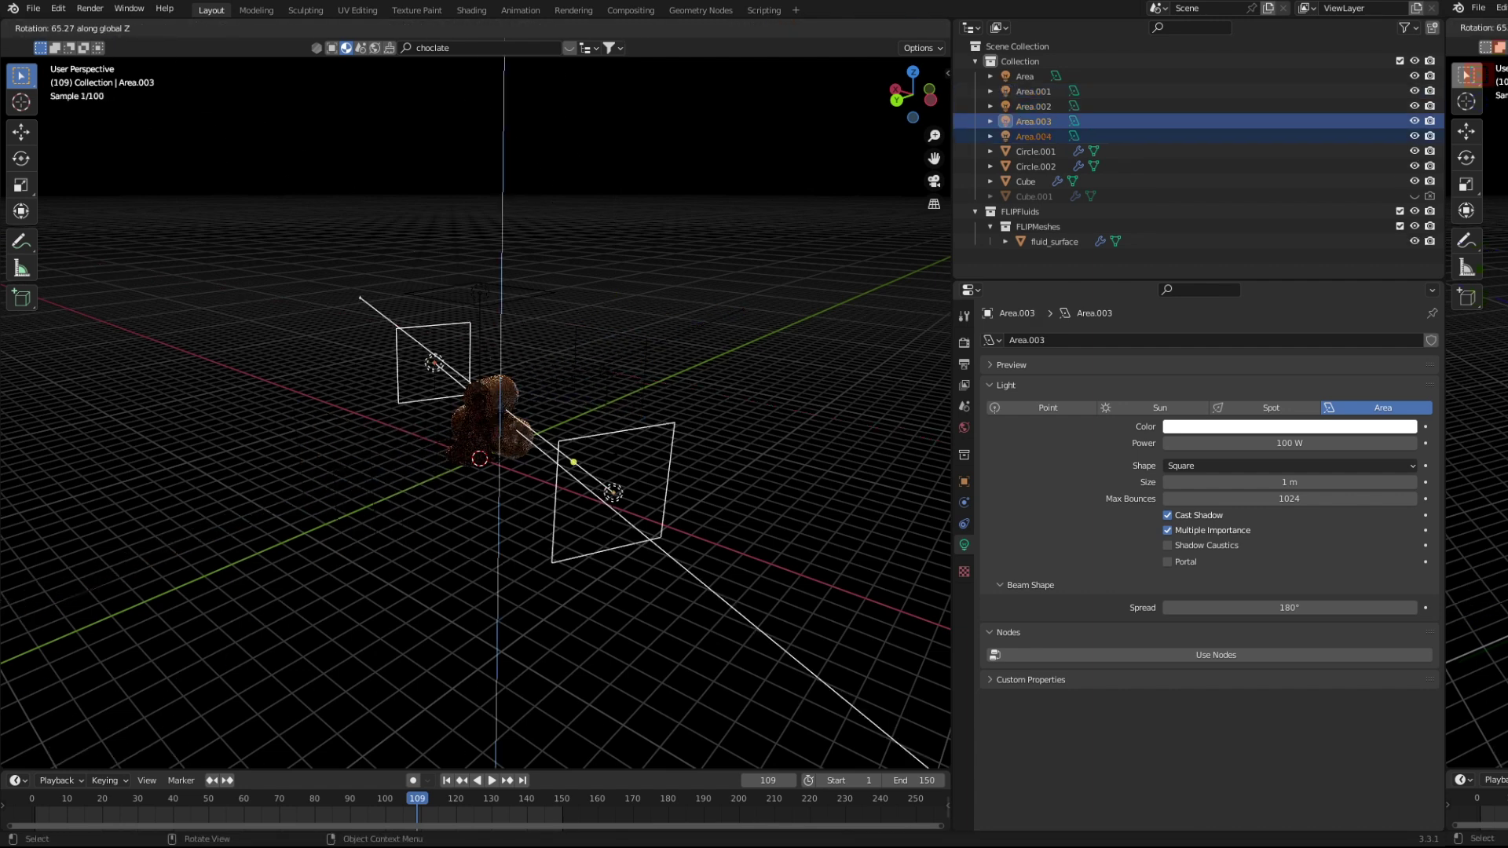
{"action": "left_click", "coordinate": [495, 457]}
{"action": "left_click", "coordinate": [388, 501]}
{"action": "scroll", "coordinate": [401, 510], "scroll_direction": "up", "scroll_amount": 2}
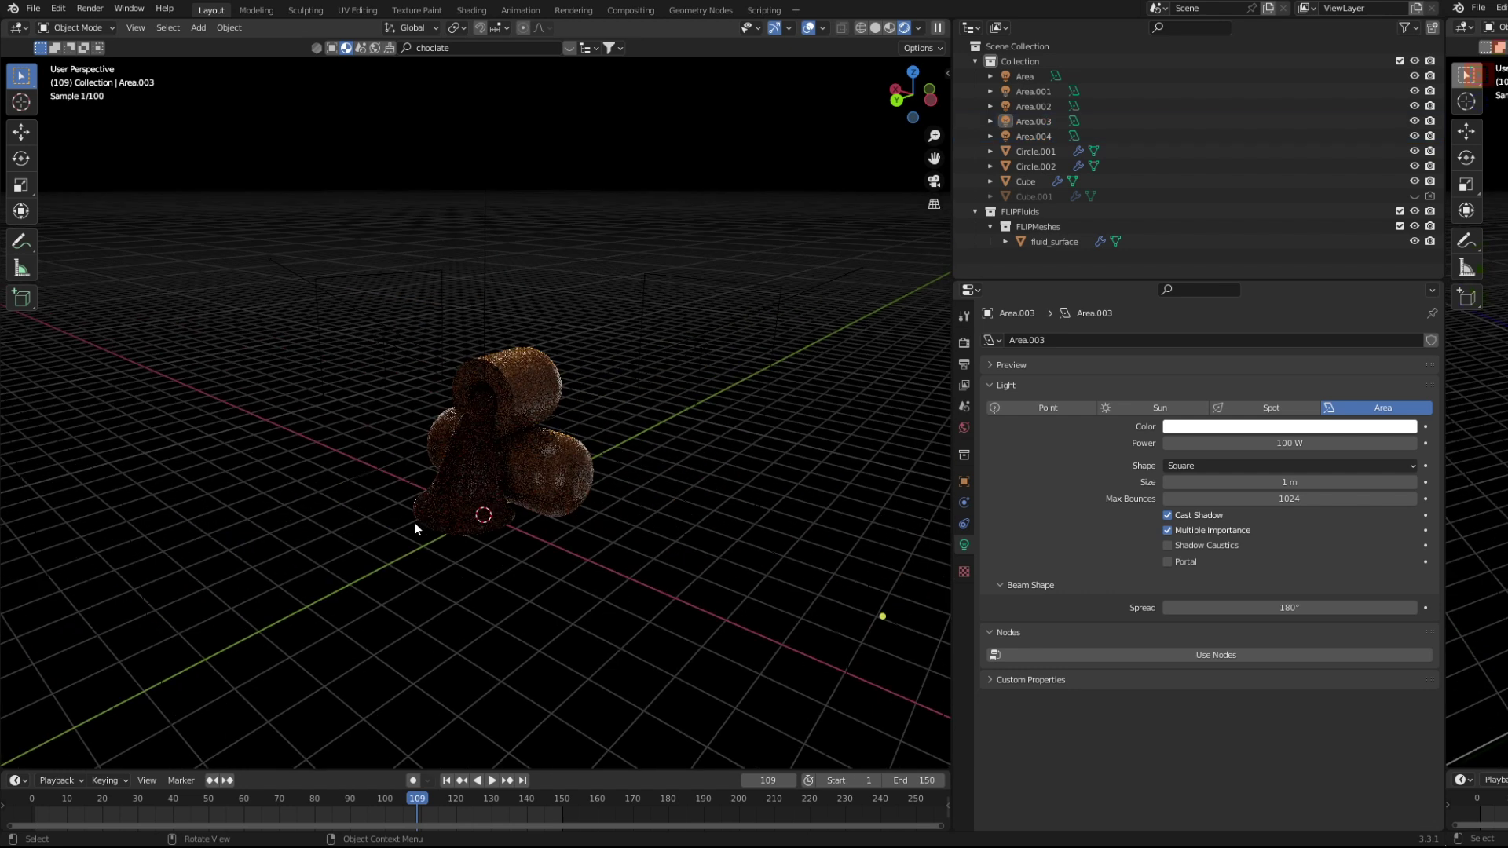
{"action": "scroll", "coordinate": [420, 549], "scroll_direction": "up", "scroll_amount": 2}
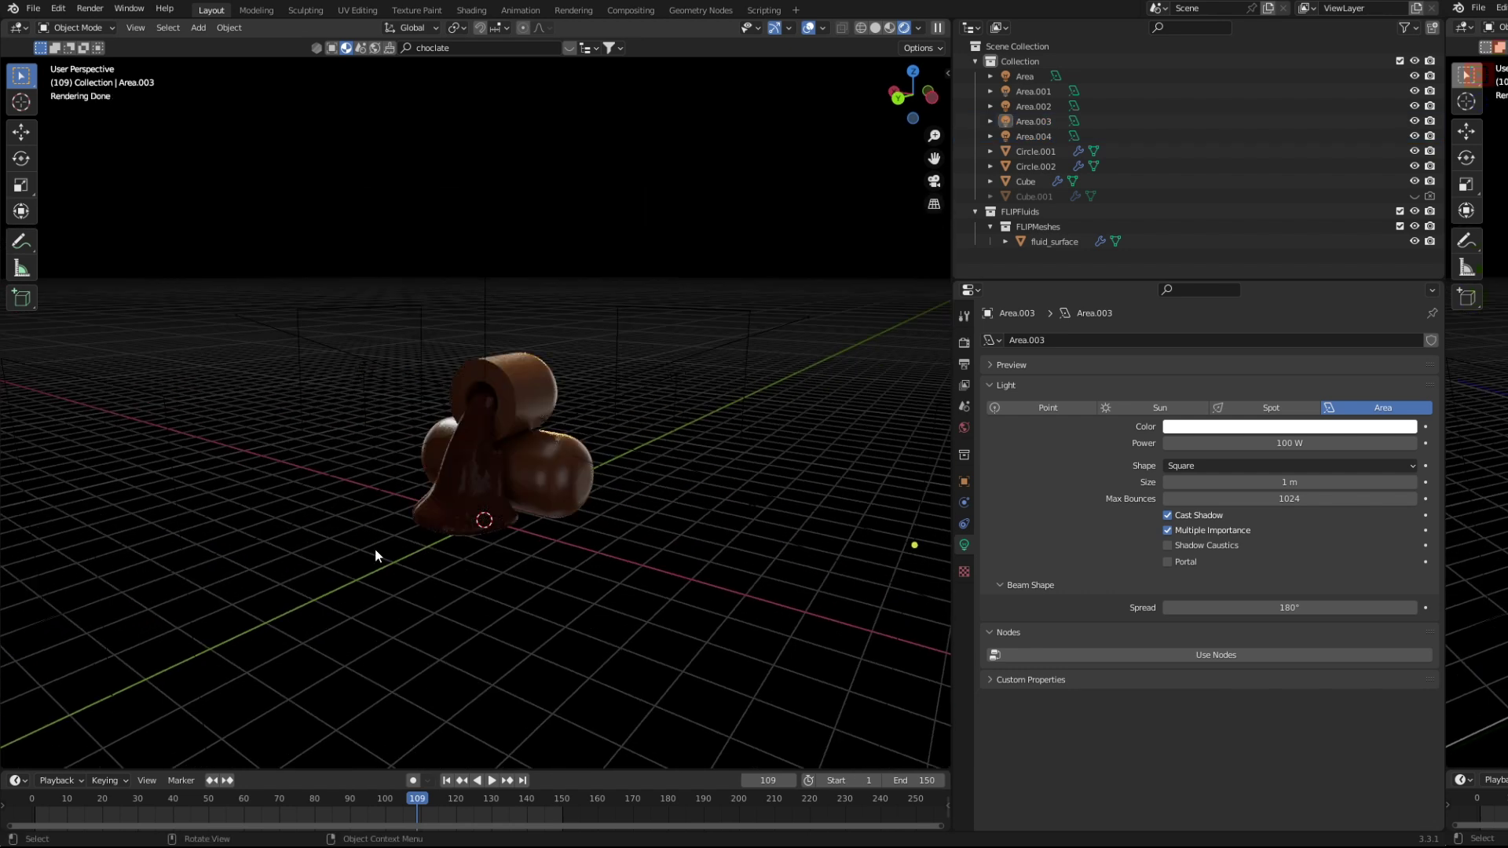
{"action": "scroll", "coordinate": [407, 553], "scroll_direction": "down", "scroll_amount": 2}
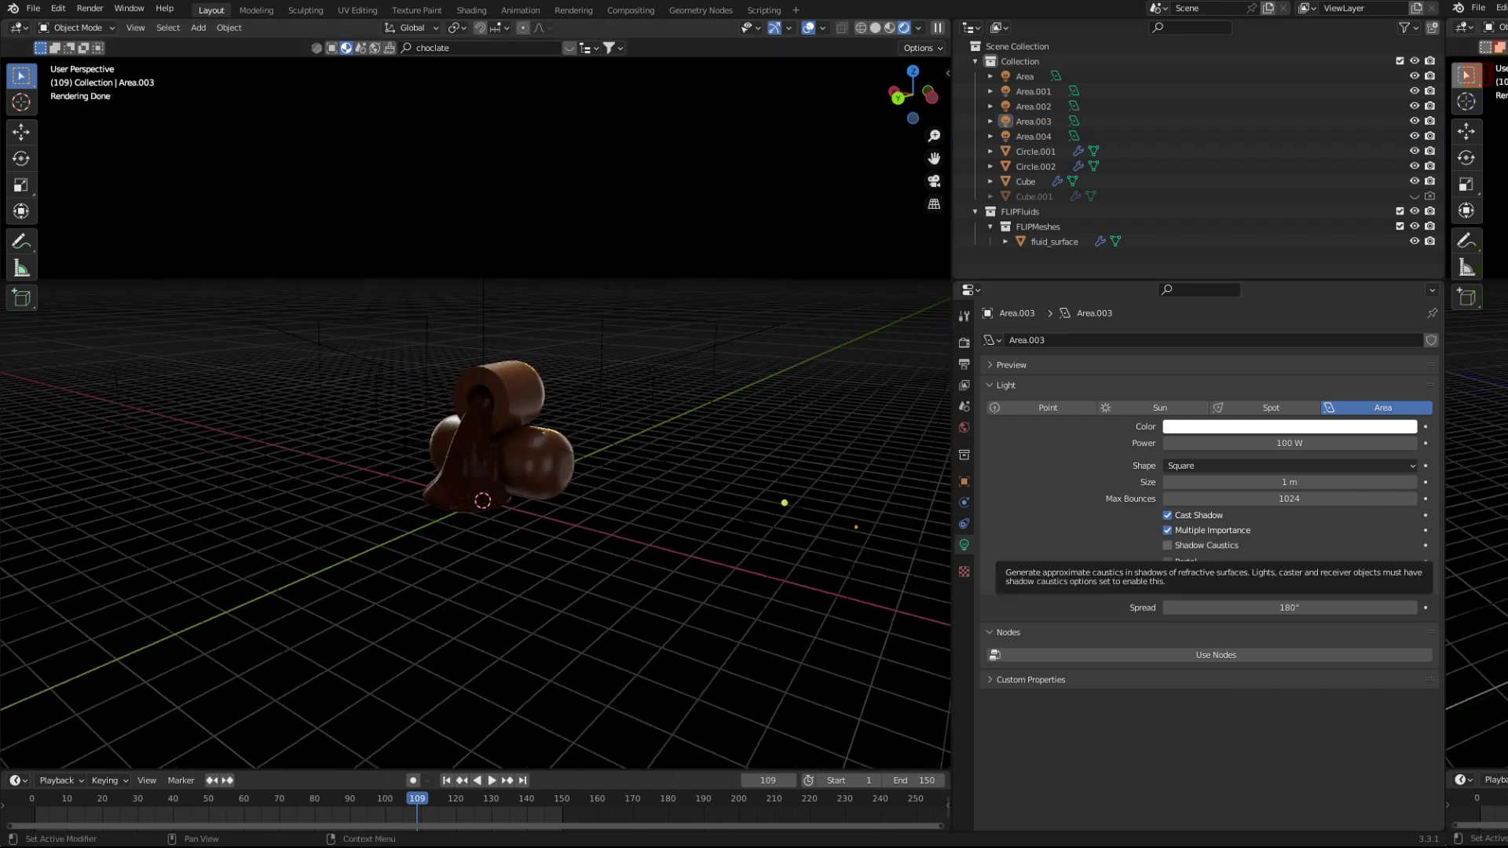
{"action": "scroll", "coordinate": [474, 540], "scroll_direction": "down", "scroll_amount": 1}
{"action": "scroll", "coordinate": [521, 535], "scroll_direction": "down", "scroll_amount": 1}
{"action": "scroll", "coordinate": [516, 560], "scroll_direction": "up", "scroll_amount": 1}
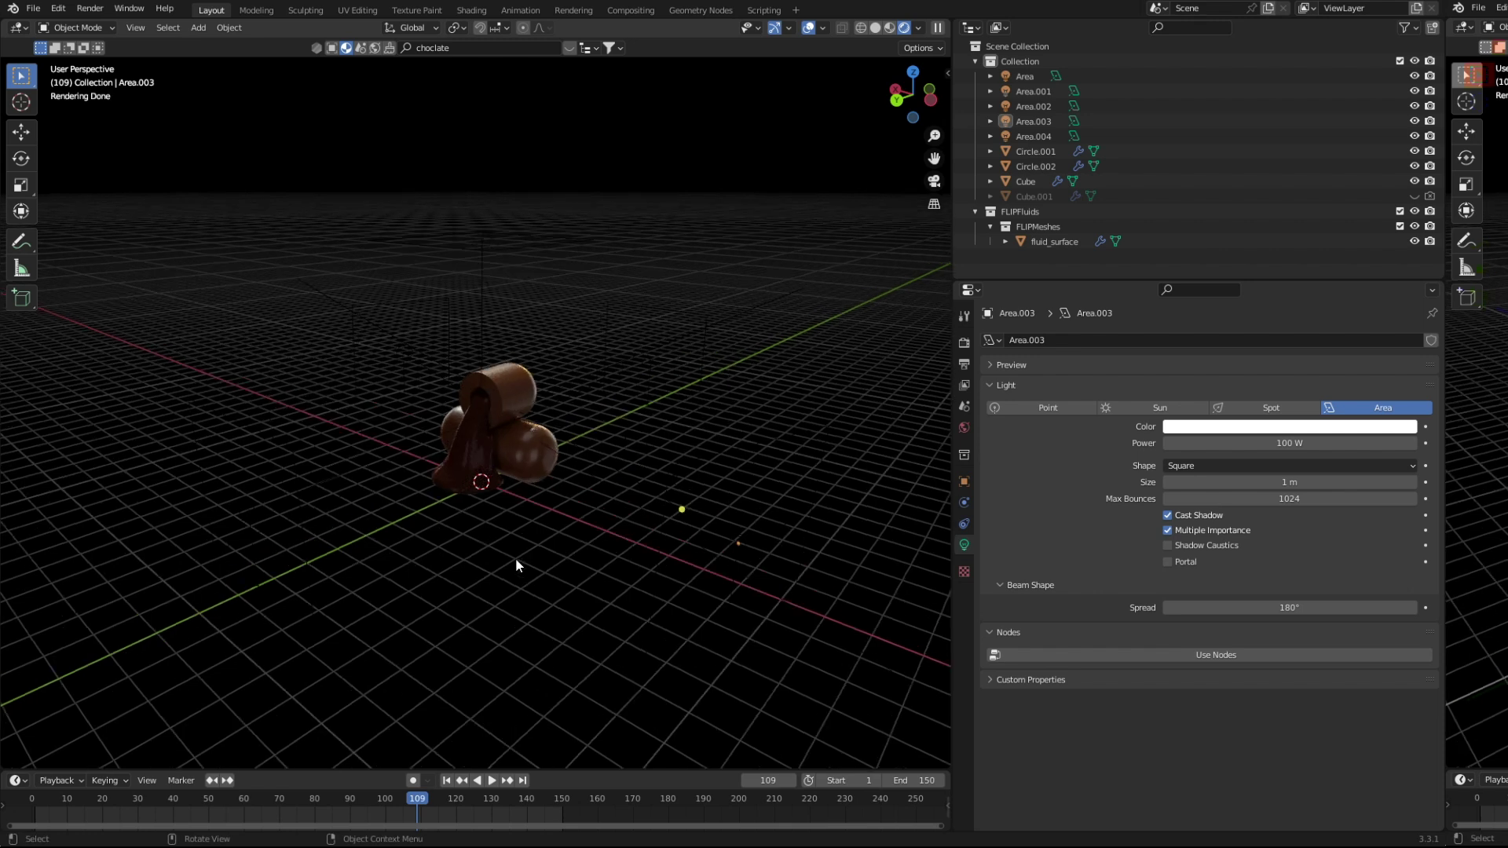
{"action": "key", "text": "shift+a"}
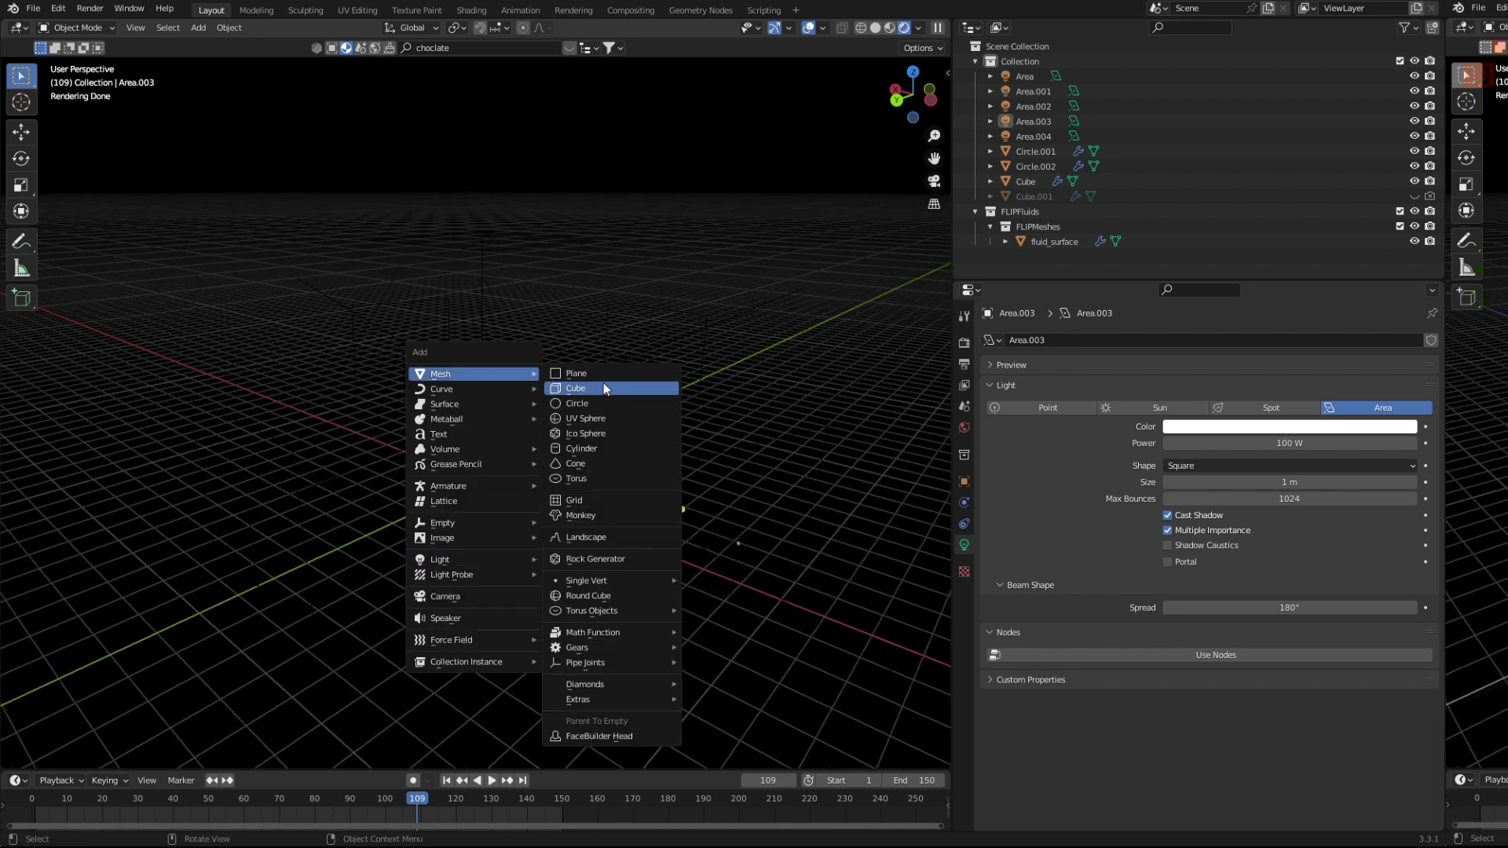
Set Area.001 to 98.2 W with a warm peach light colour.
{"action": "mouse_move", "coordinate": [611, 396]}
{"action": "middle_mouse_down"}
{"action": "mouse_move", "coordinate": [267, 524]}
{"action": "mouse_move", "coordinate": [413, 491]}
{"action": "mouse_move", "coordinate": [399, 505]}
{"action": "mouse_move", "coordinate": [553, 516]}
{"action": "mouse_move", "coordinate": [569, 545]}
{"action": "mouse_move", "coordinate": [512, 531]}
{"action": "mouse_move", "coordinate": [681, 496]}
{"action": "middle_mouse_up"}
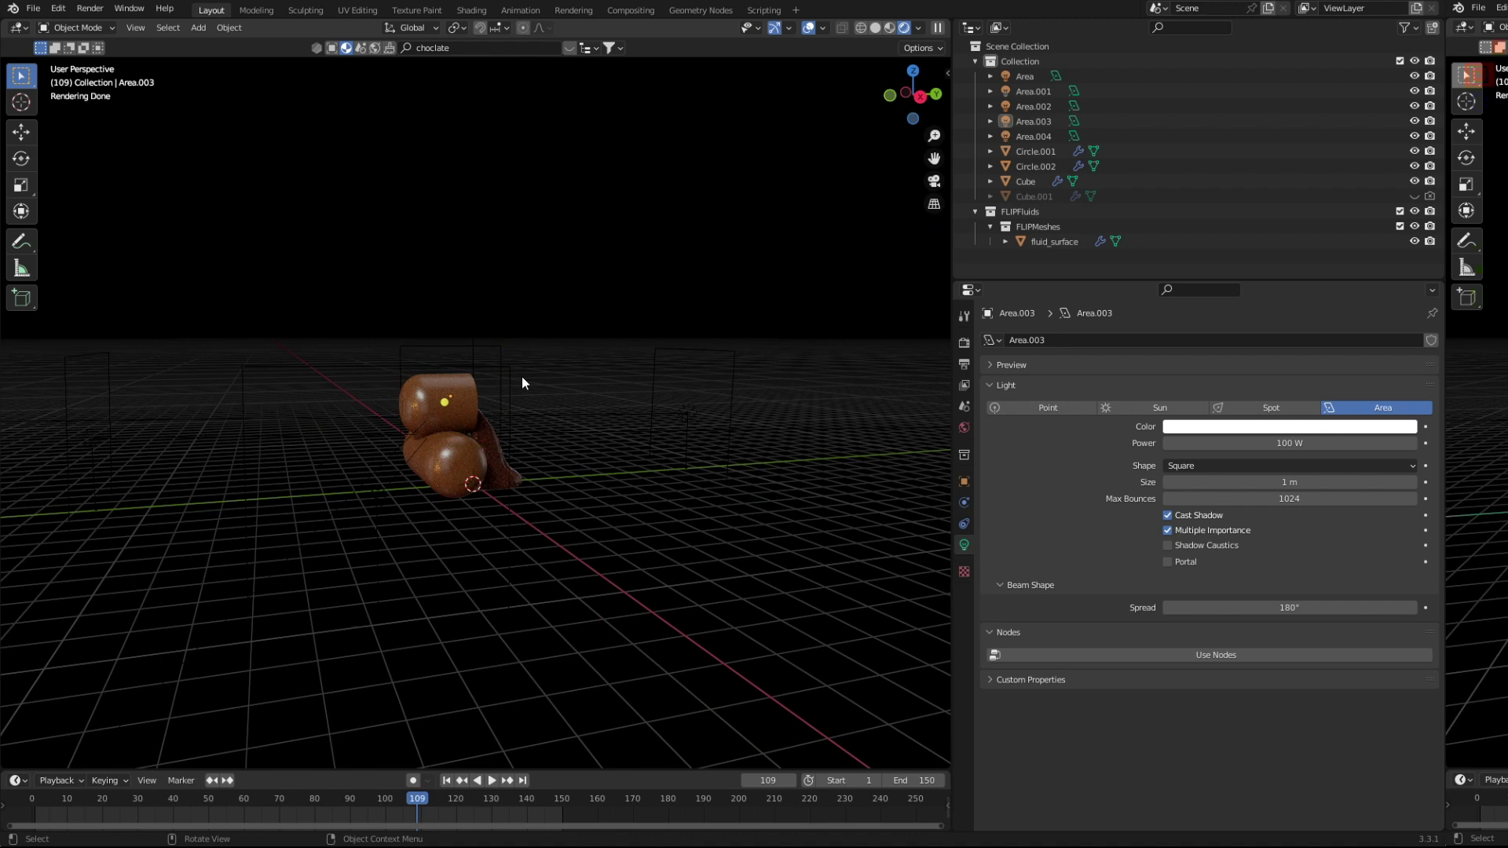
{"action": "mouse_move", "coordinate": [680, 365]}
{"action": "middle_mouse_down"}
{"action": "mouse_move", "coordinate": [705, 348]}
{"action": "mouse_move", "coordinate": [705, 379]}
{"action": "middle_mouse_up"}
{"action": "left_click", "coordinate": [705, 349]}
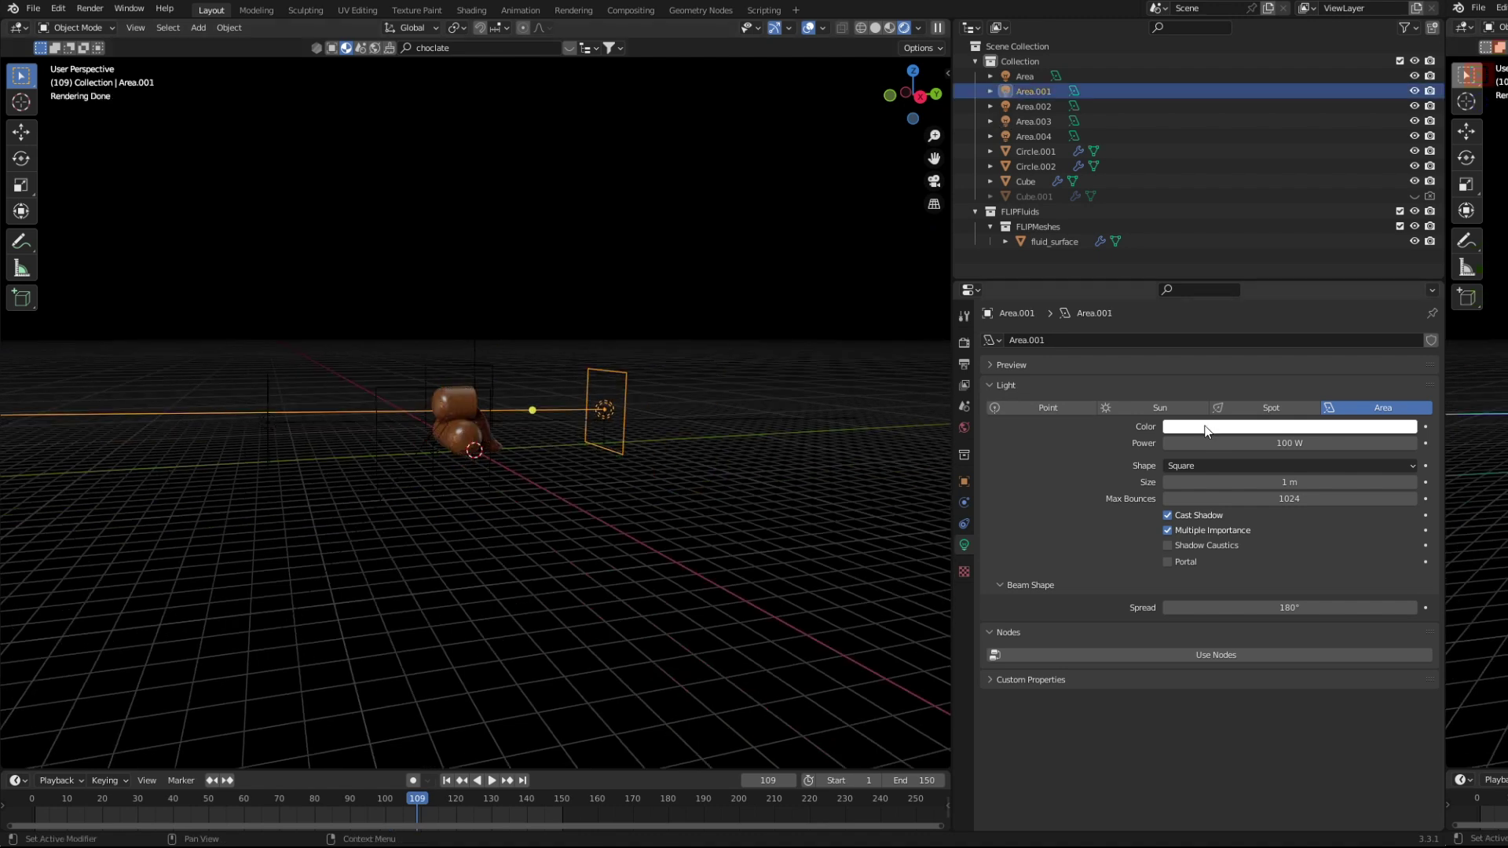
{"action": "left_click_drag", "start_coordinate": [1286, 445], "coordinate": [1280, 444]}
{"action": "left_click", "coordinate": [1296, 429]}
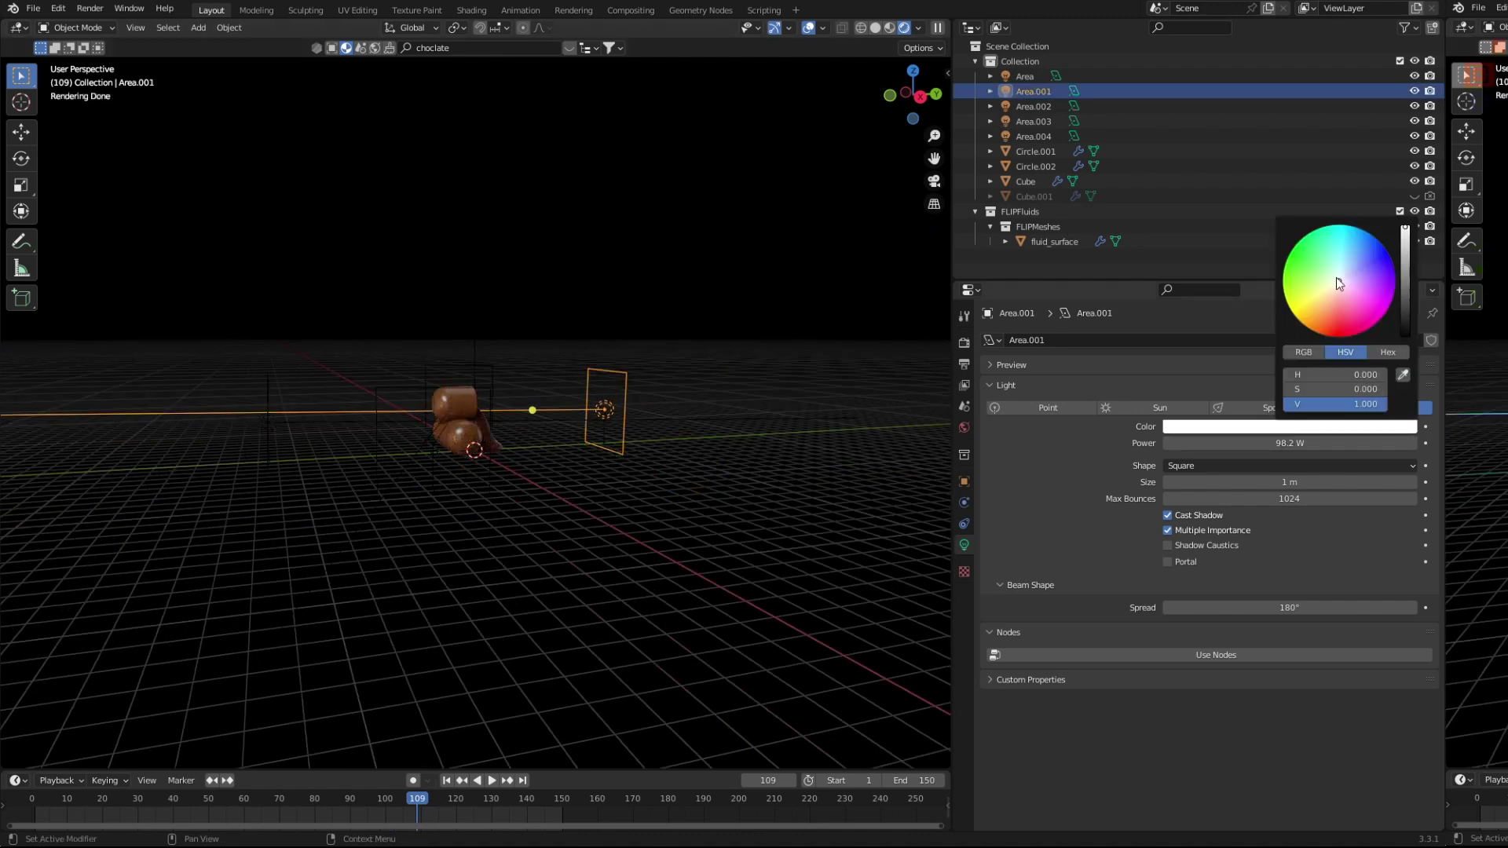
{"action": "left_click_drag", "start_coordinate": [1339, 283], "coordinate": [1336, 294]}
{"action": "left_click", "coordinate": [1335, 297]}
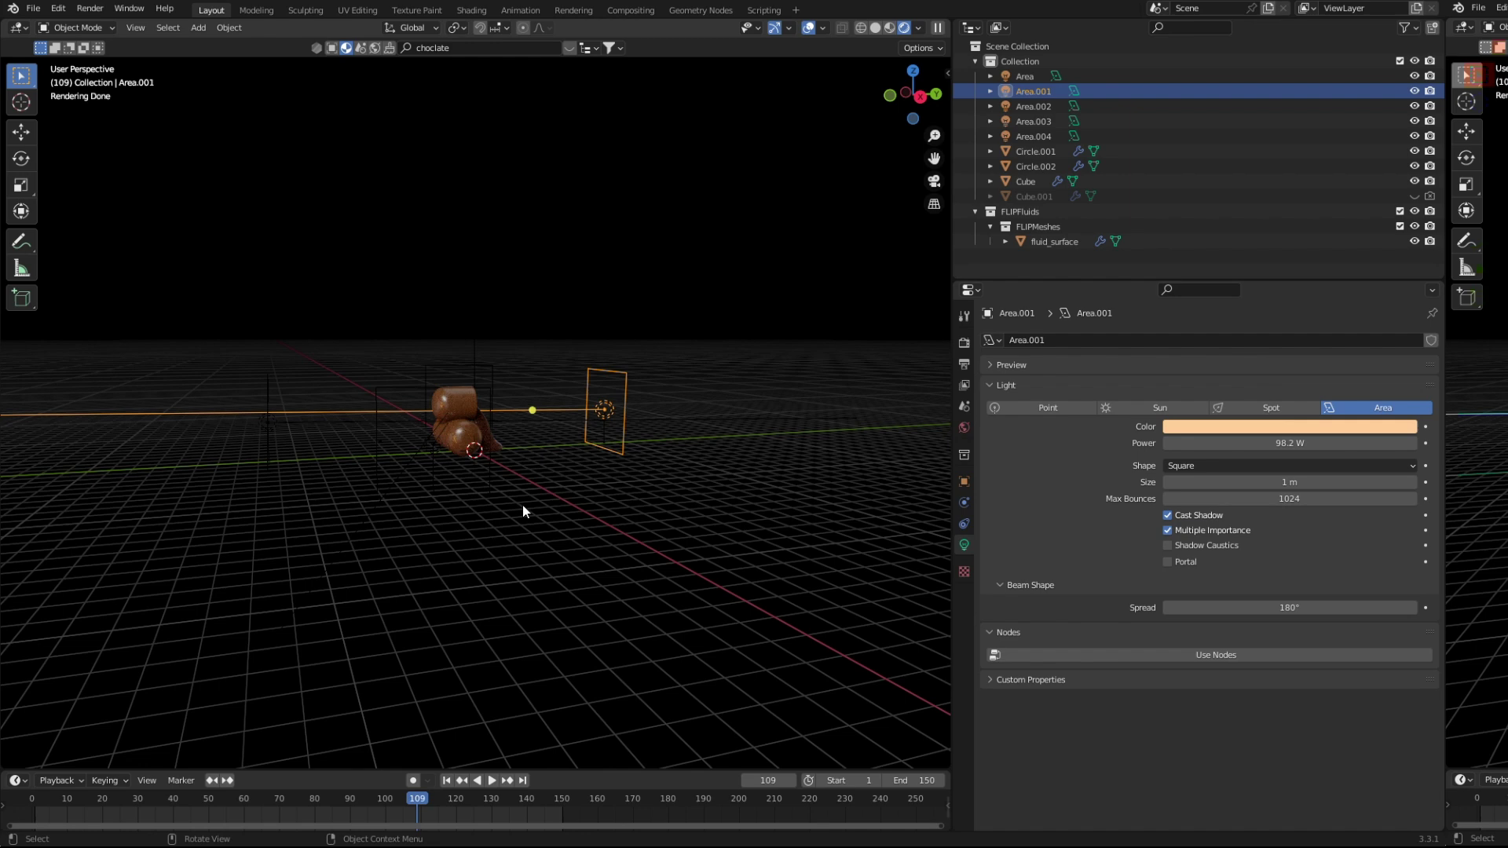
{"action": "mouse_move", "coordinate": [523, 507]}
{"action": "middle_mouse_down"}
{"action": "mouse_move", "coordinate": [446, 517]}
{"action": "mouse_move", "coordinate": [515, 538]}
{"action": "mouse_move", "coordinate": [513, 519]}
{"action": "middle_mouse_up"}
{"action": "key", "text": "shift+a"}
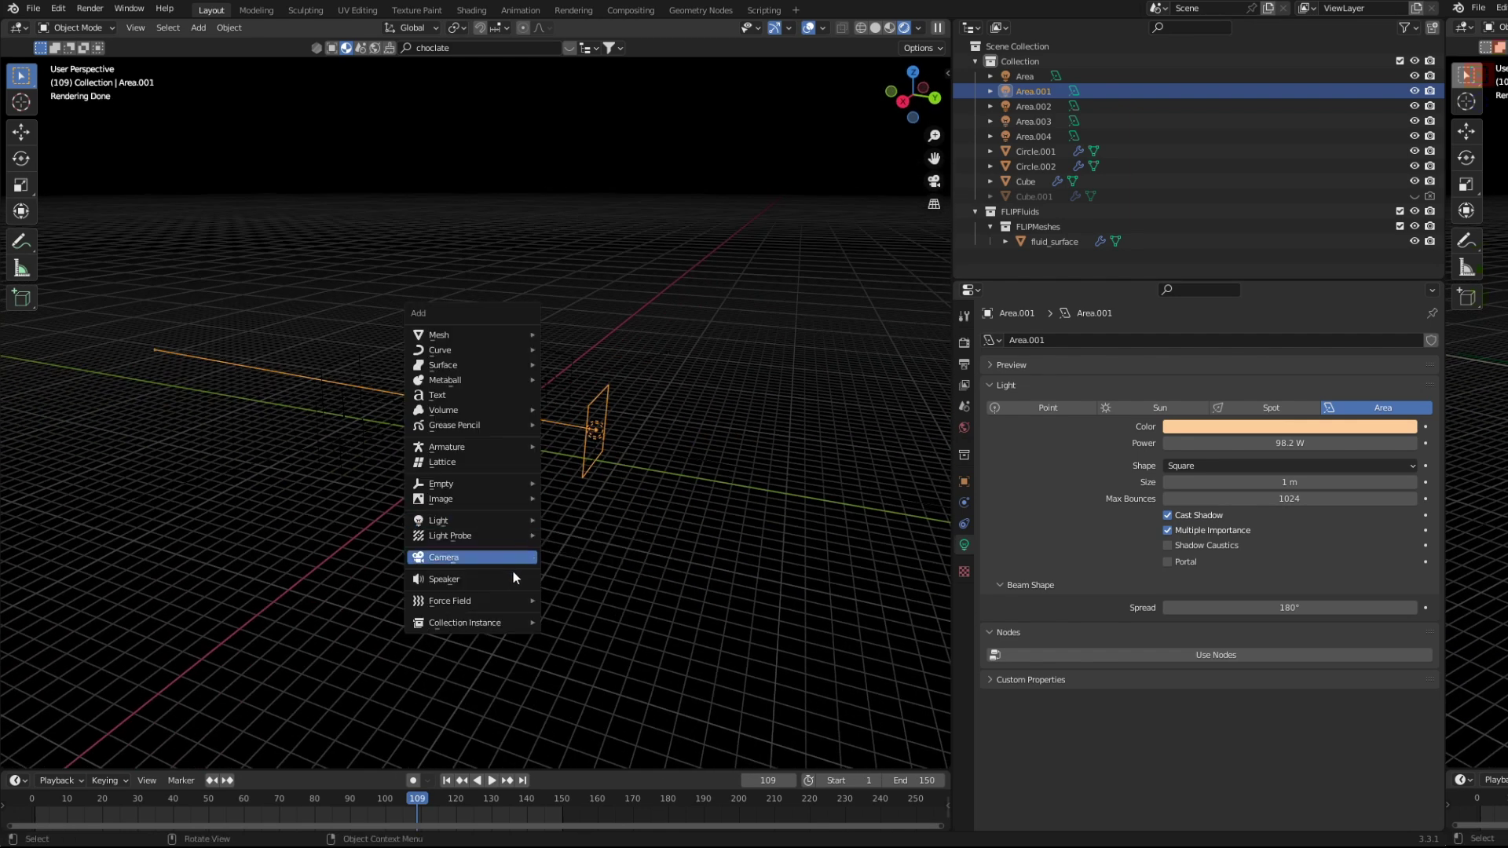
Add a camera and align it to the current view framing the chocolate pour.
{"action": "left_click", "coordinate": [512, 559]}
{"action": "mouse_move", "coordinate": [512, 559]}
{"action": "middle_mouse_down"}
{"action": "mouse_move", "coordinate": [458, 544]}
{"action": "mouse_move", "coordinate": [486, 502]}
{"action": "mouse_move", "coordinate": [483, 435]}
{"action": "mouse_move", "coordinate": [441, 440]}
{"action": "middle_mouse_up"}
{"action": "left_click", "coordinate": [484, 434]}
{"action": "key", "text": "KP_Decimal"}
{"action": "scroll", "coordinate": [483, 431], "scroll_direction": "down", "scroll_amount": 4}
{"action": "scroll", "coordinate": [441, 444], "scroll_direction": "down", "scroll_amount": 4}
{"action": "left_click", "coordinate": [564, 436]}
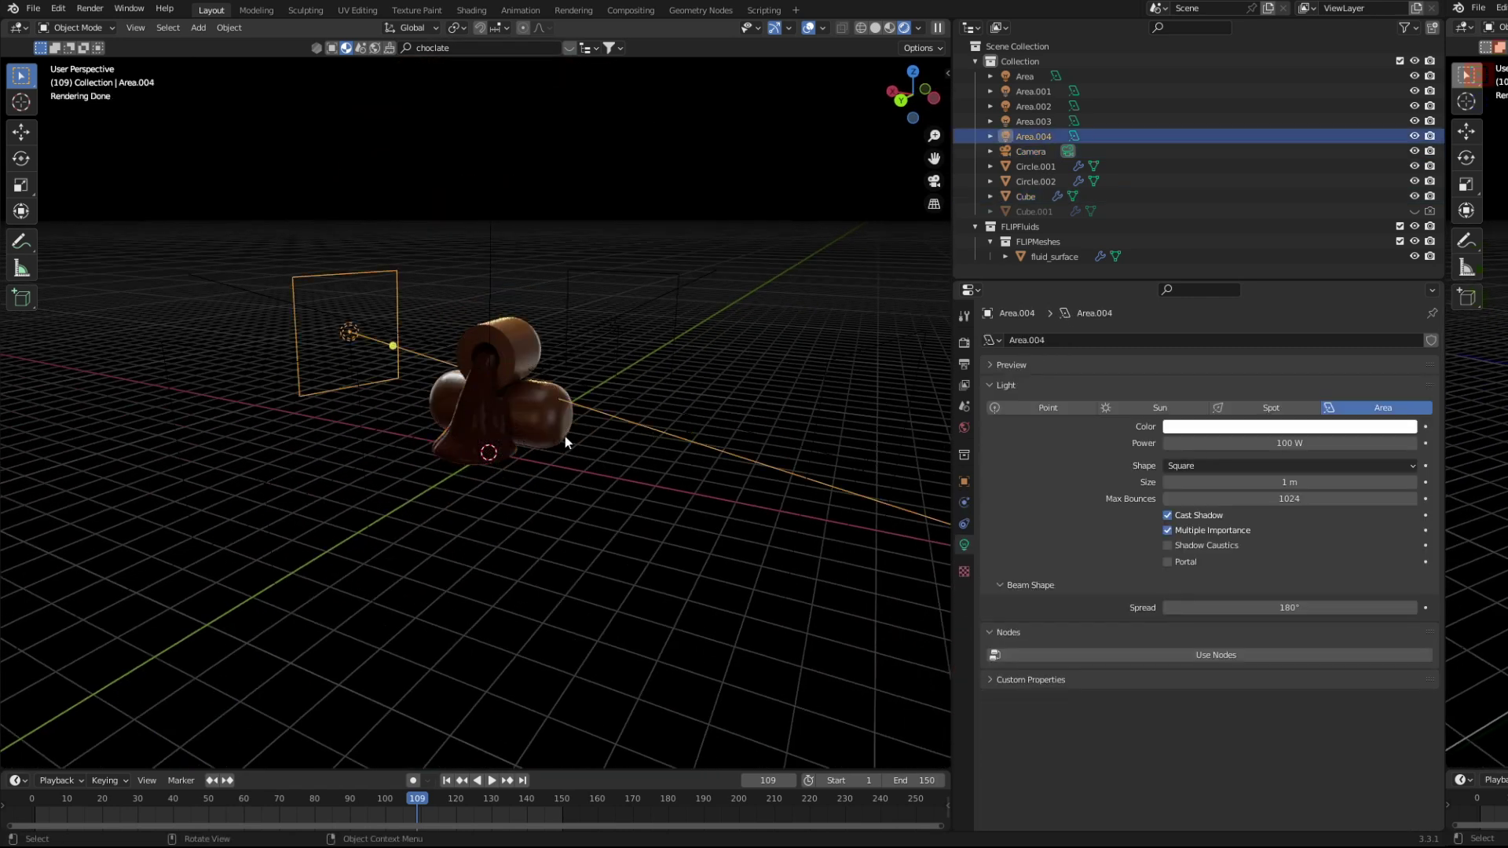
{"action": "middle_click_drag", "start_coordinate": [564, 436], "coordinate": [526, 448]}
{"action": "key", "text": "ctrl+alt+KP_0"}
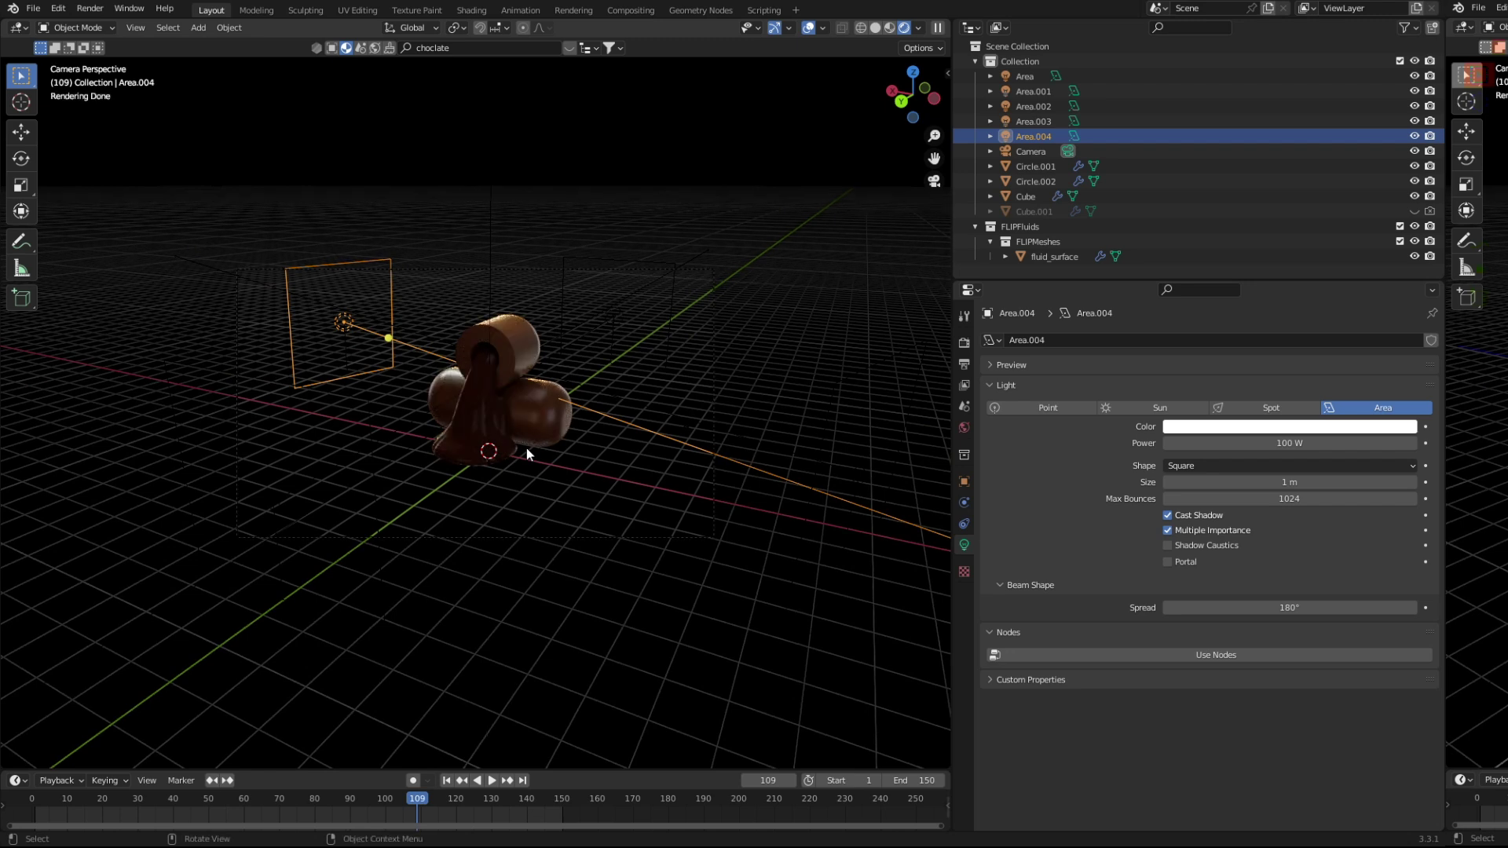
{"action": "left_click", "coordinate": [963, 343]}
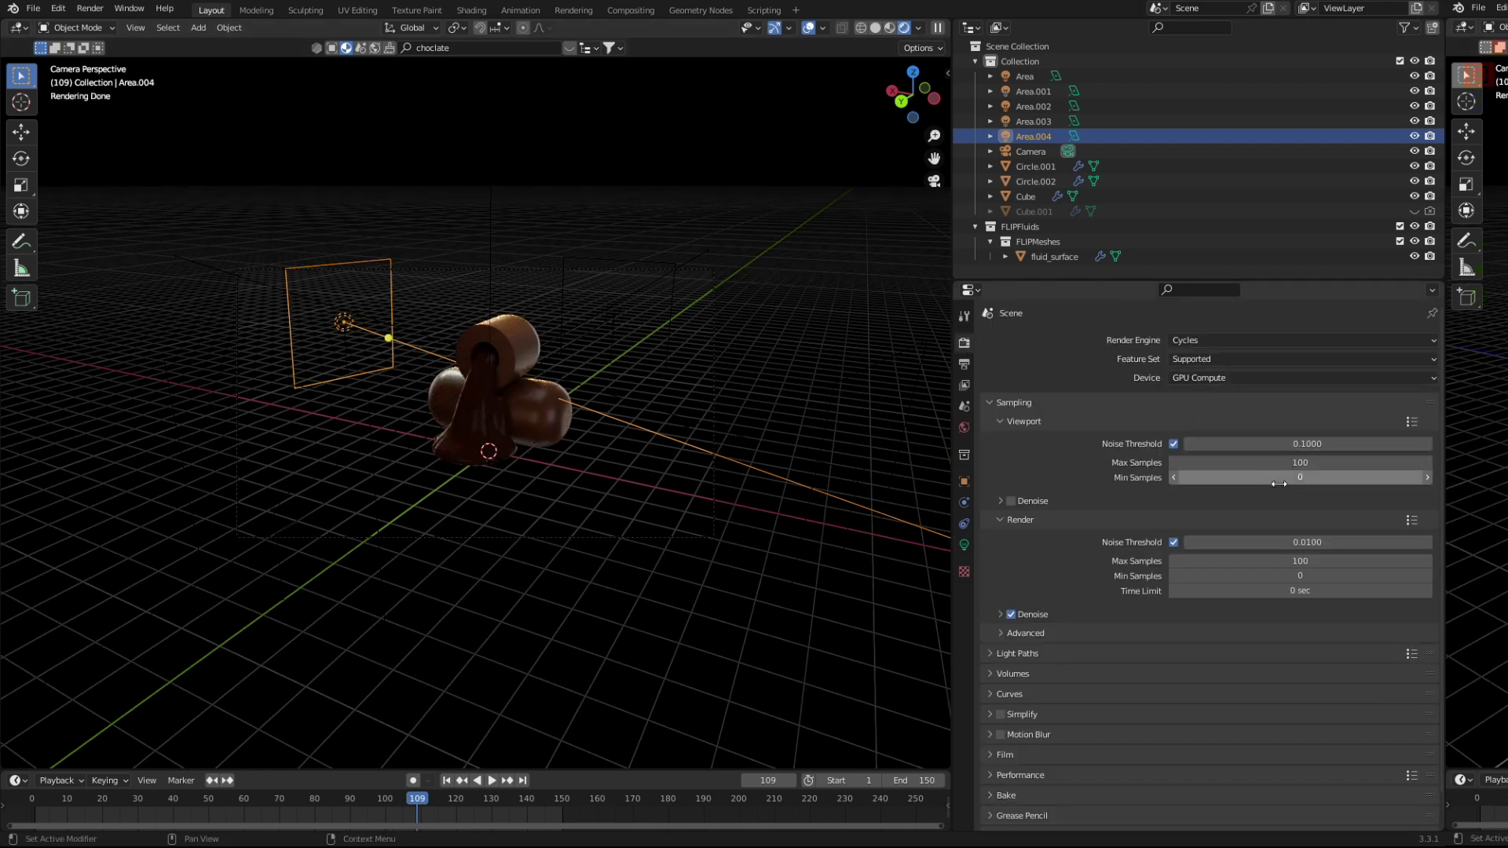
Set the output resolution width to 1080 px for a square 1080×1080 frame.
{"action": "left_click", "coordinate": [964, 363]}
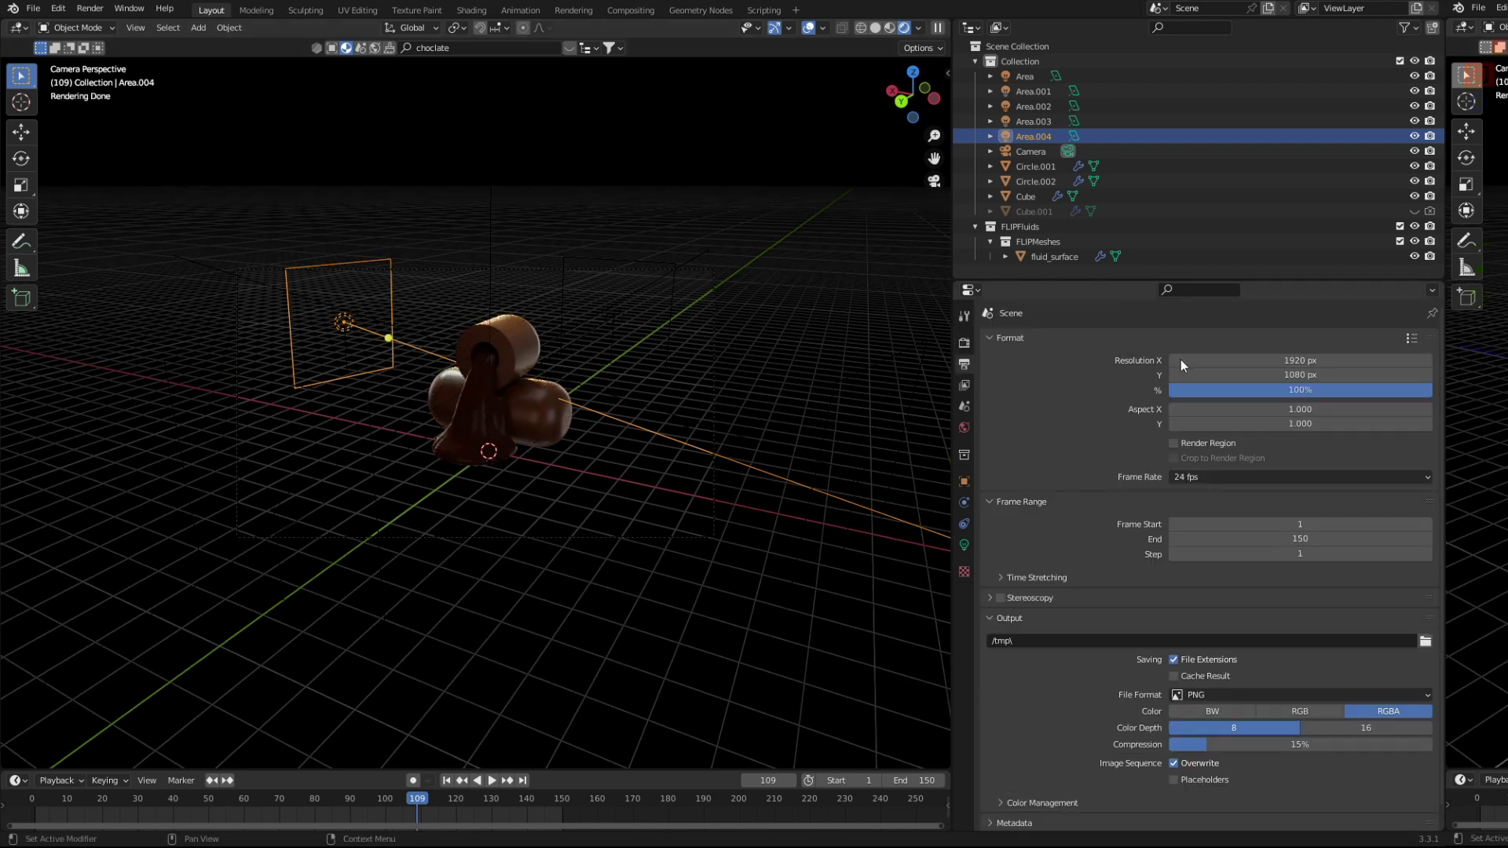
{"action": "left_click", "coordinate": [1286, 361]}
{"action": "type", "text": "1080"}
{"action": "key", "text": "Return"}
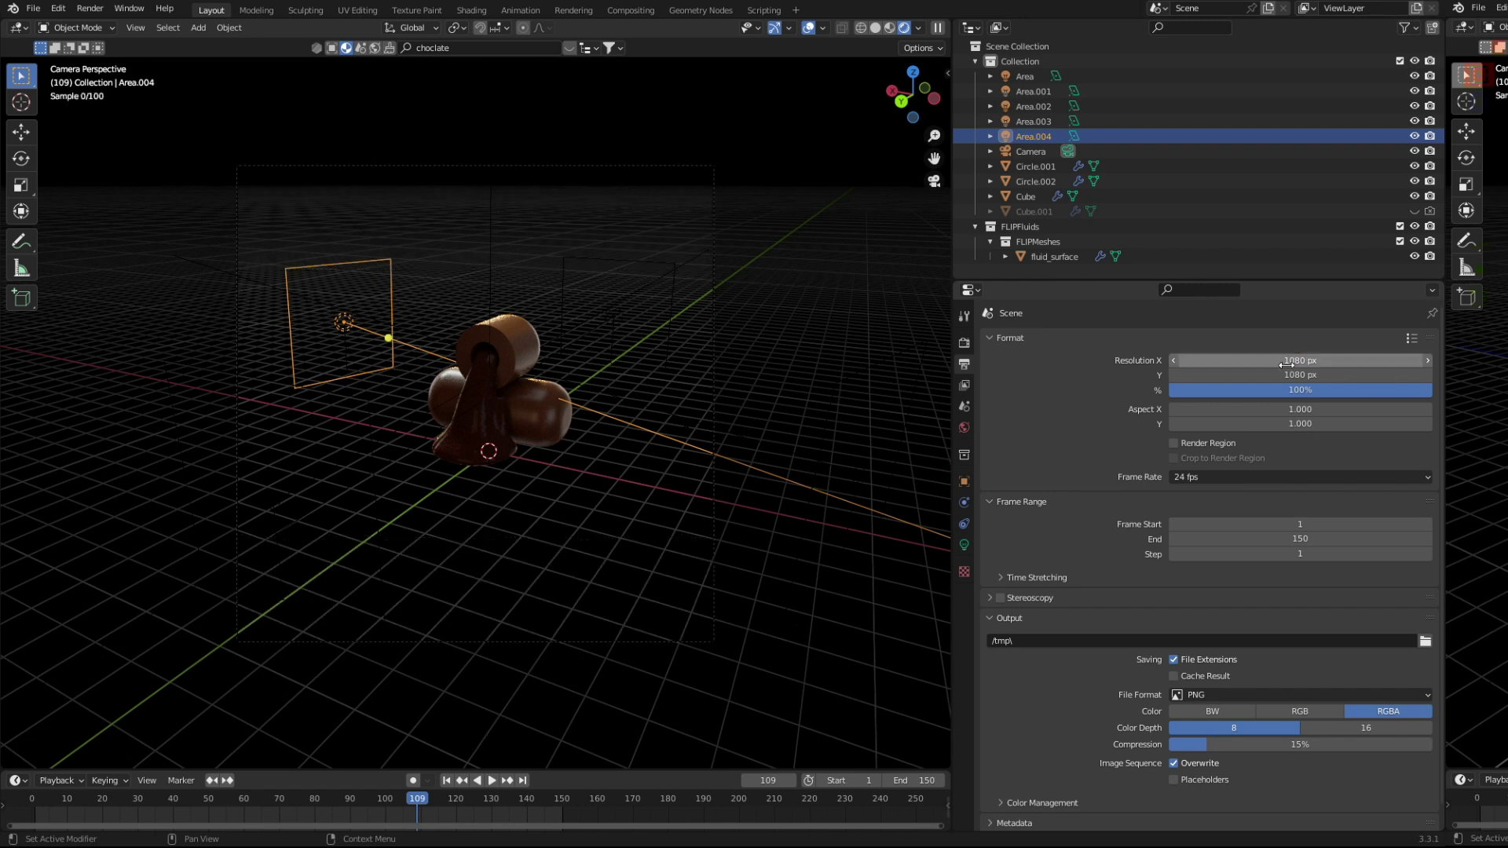
Move the camera to reframe the chocolate, checking the result through the camera view.
{"action": "left_click", "coordinate": [521, 377]}
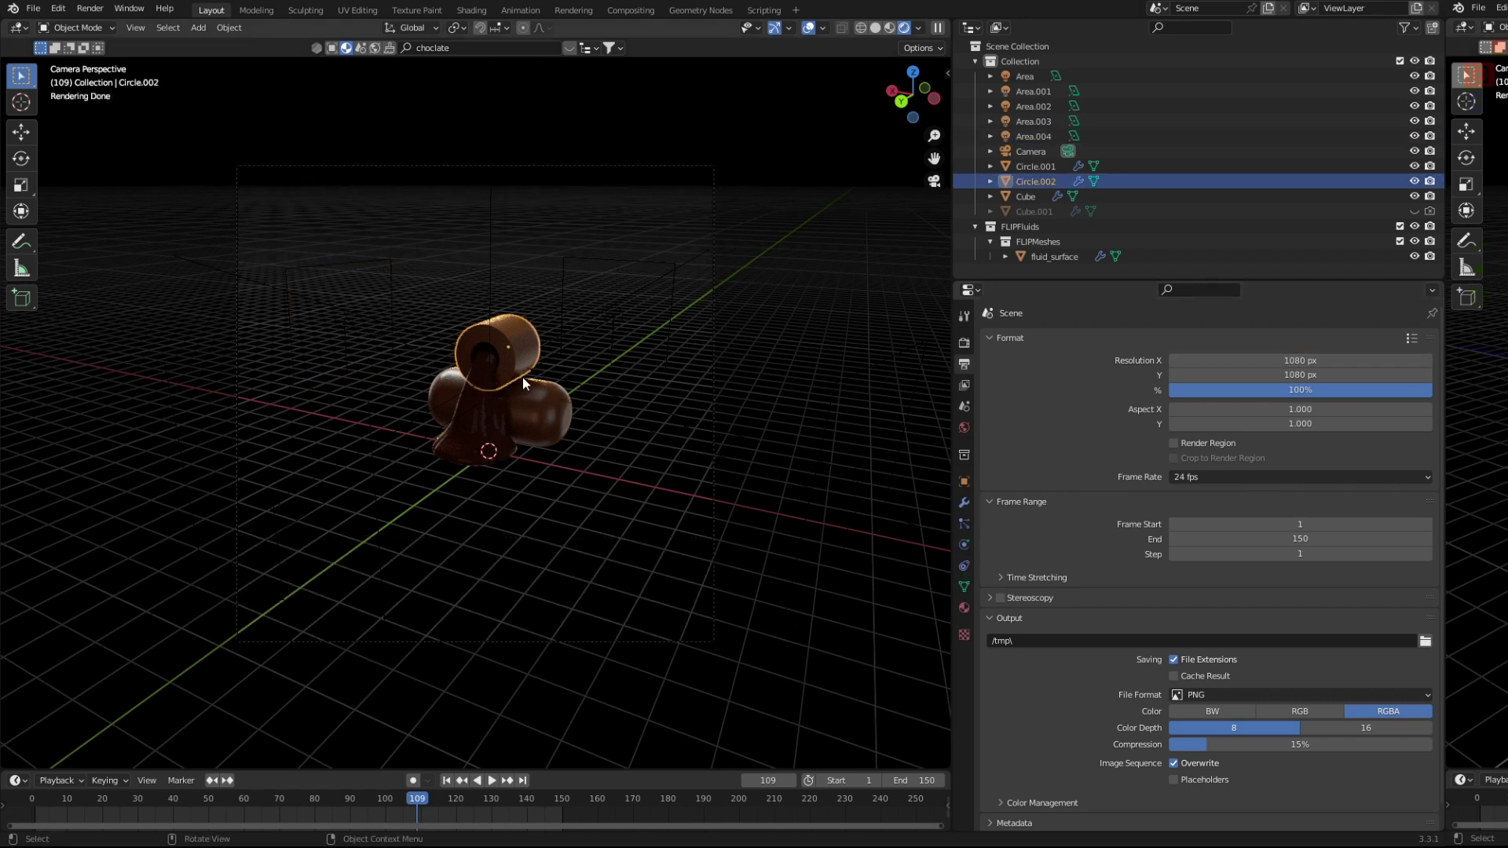
{"action": "key", "text": "KP_Decimal"}
{"action": "scroll", "coordinate": [521, 377], "scroll_direction": "down", "scroll_amount": 2}
{"action": "scroll", "coordinate": [507, 408], "scroll_direction": "down", "scroll_amount": 3}
{"action": "scroll", "coordinate": [498, 440], "scroll_direction": "down", "scroll_amount": 2}
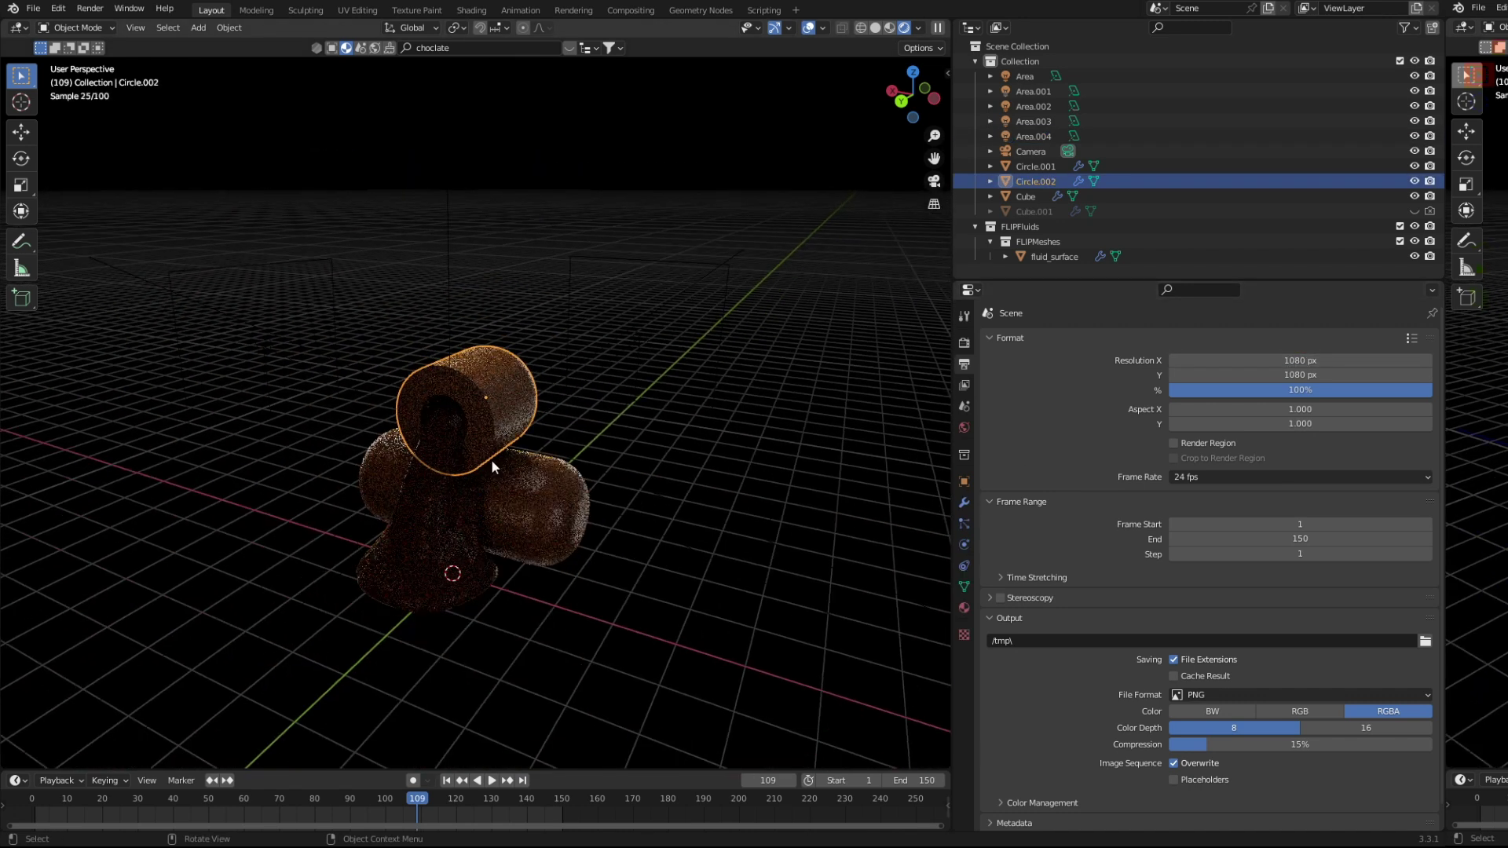
{"action": "key", "text": "KP_0"}
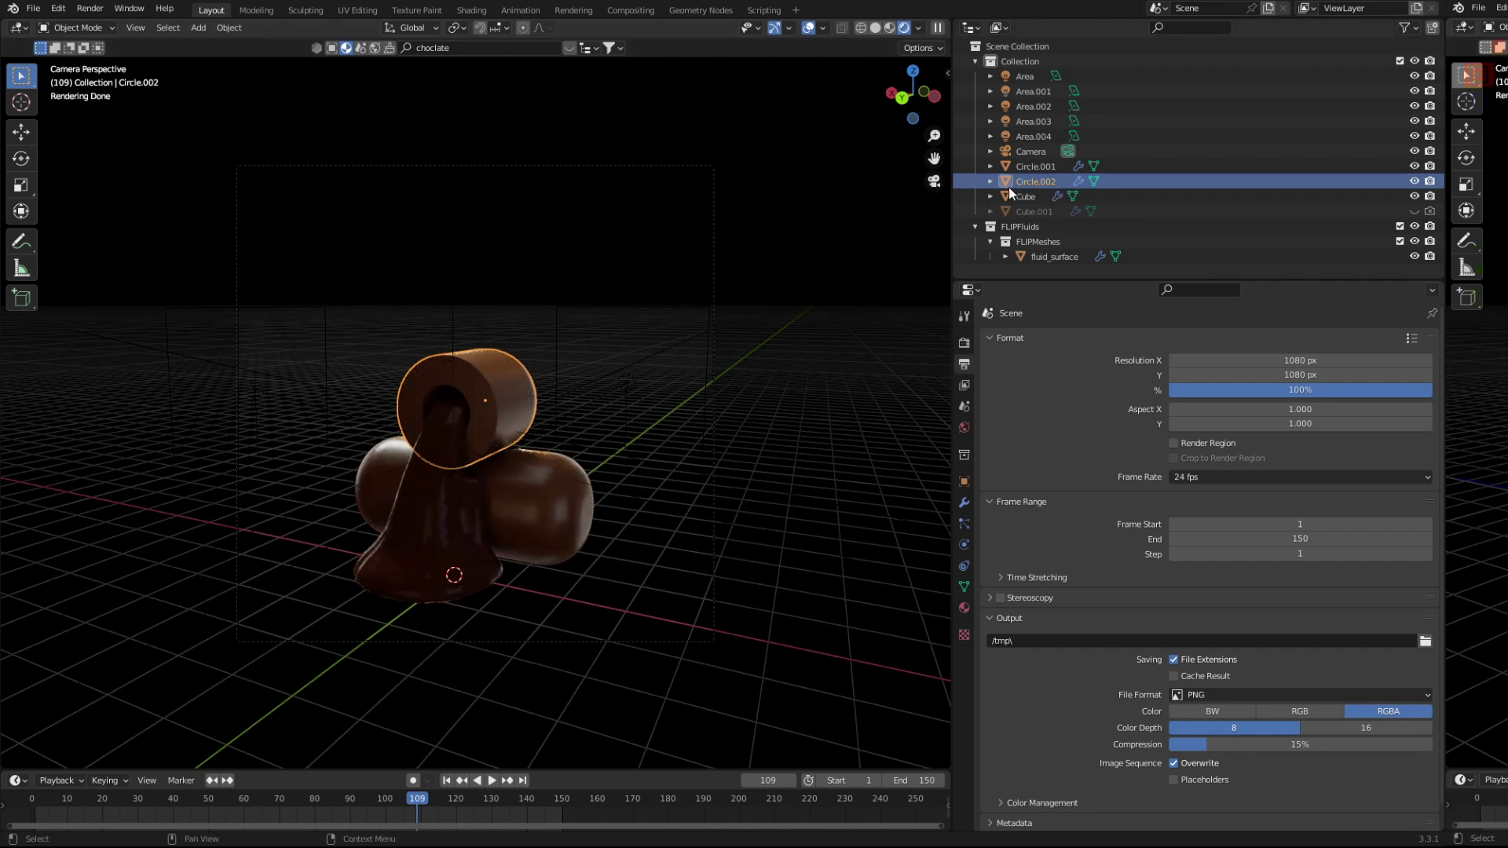
{"action": "left_click", "coordinate": [1031, 151]}
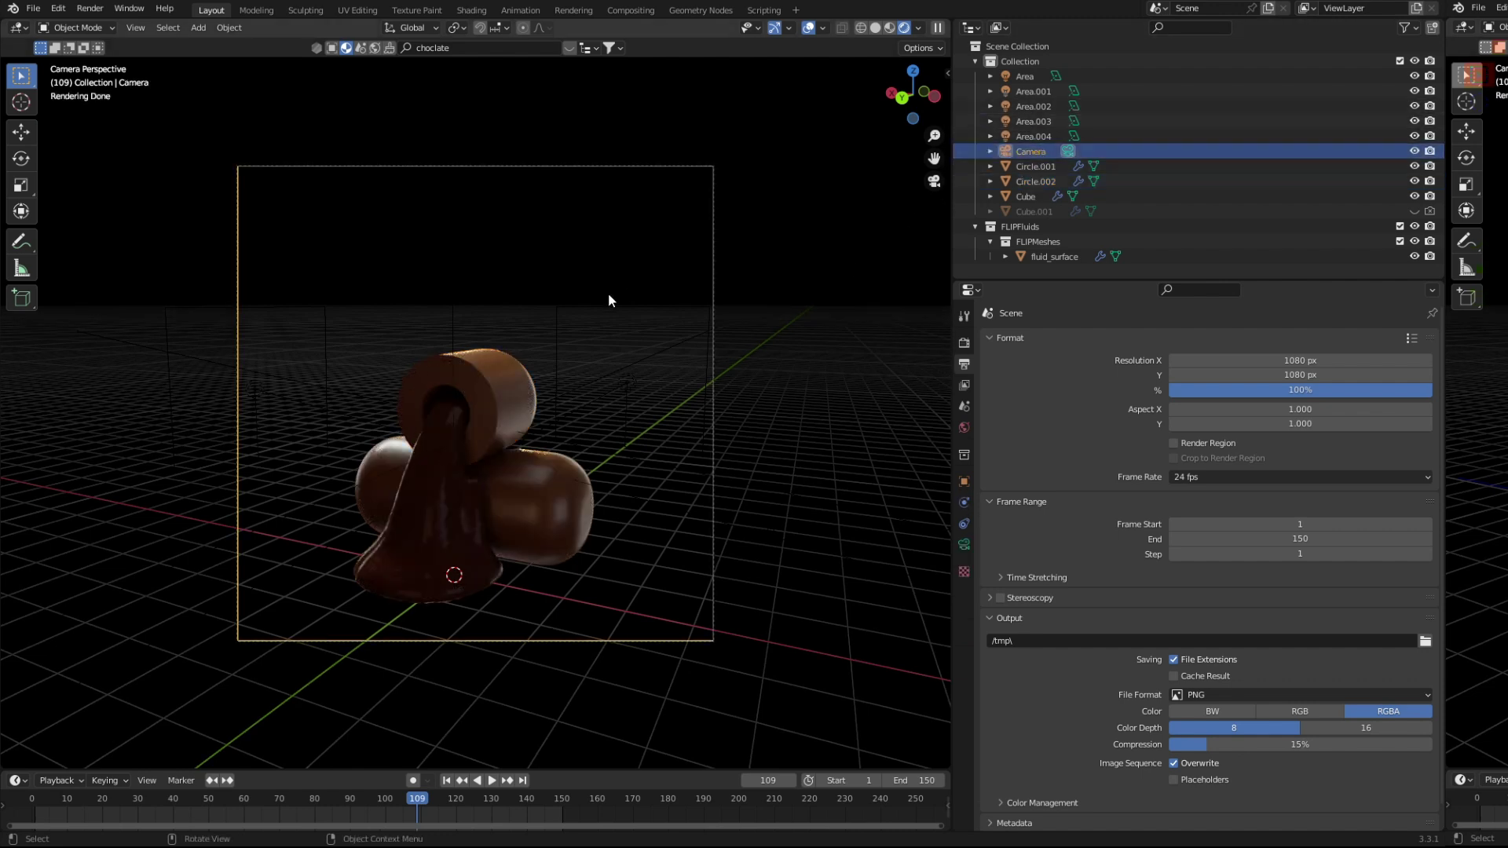
{"action": "key", "text": "g"}
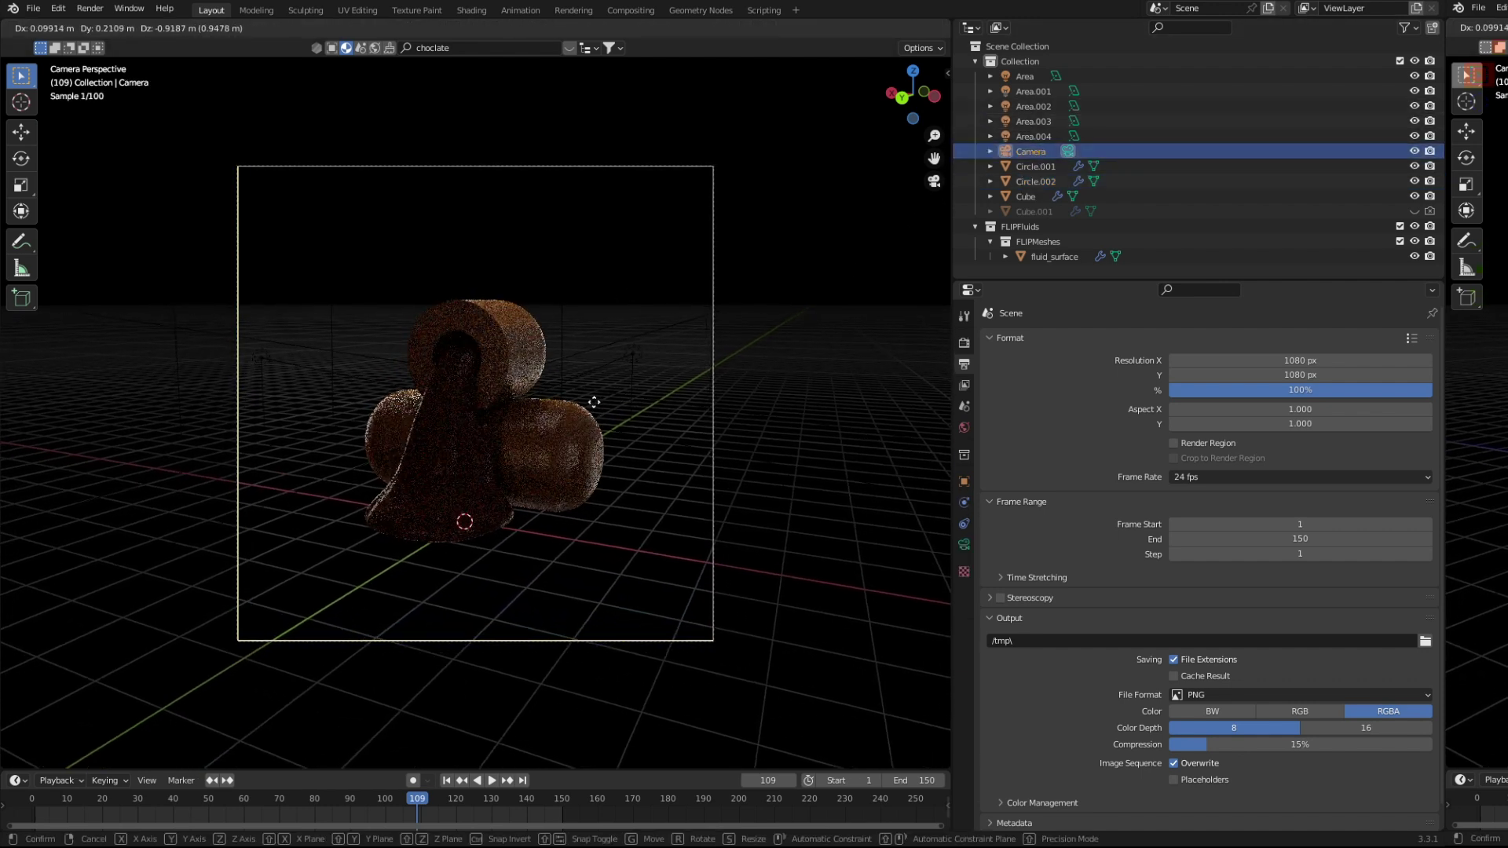
{"action": "left_click", "coordinate": [589, 399]}
{"action": "scroll", "coordinate": [541, 384], "scroll_direction": "down", "scroll_amount": 2}
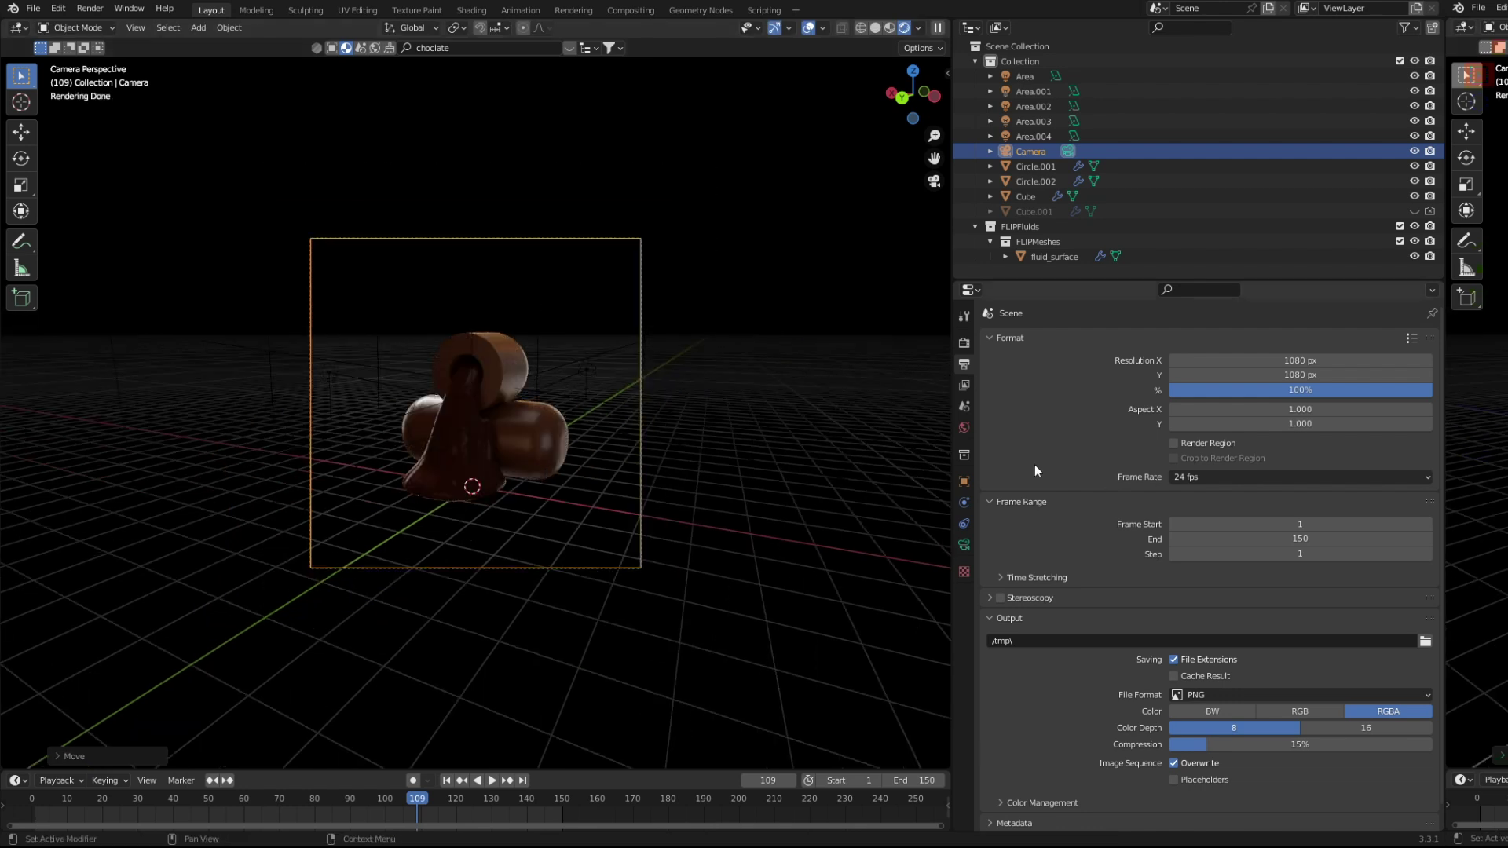
{"action": "middle_click_drag", "start_coordinate": [706, 470], "coordinate": [454, 458]}
{"action": "left_click", "coordinate": [507, 469]}
{"action": "scroll", "coordinate": [506, 460], "scroll_direction": "down", "scroll_amount": 3}
{"action": "key", "text": "KP_0"}
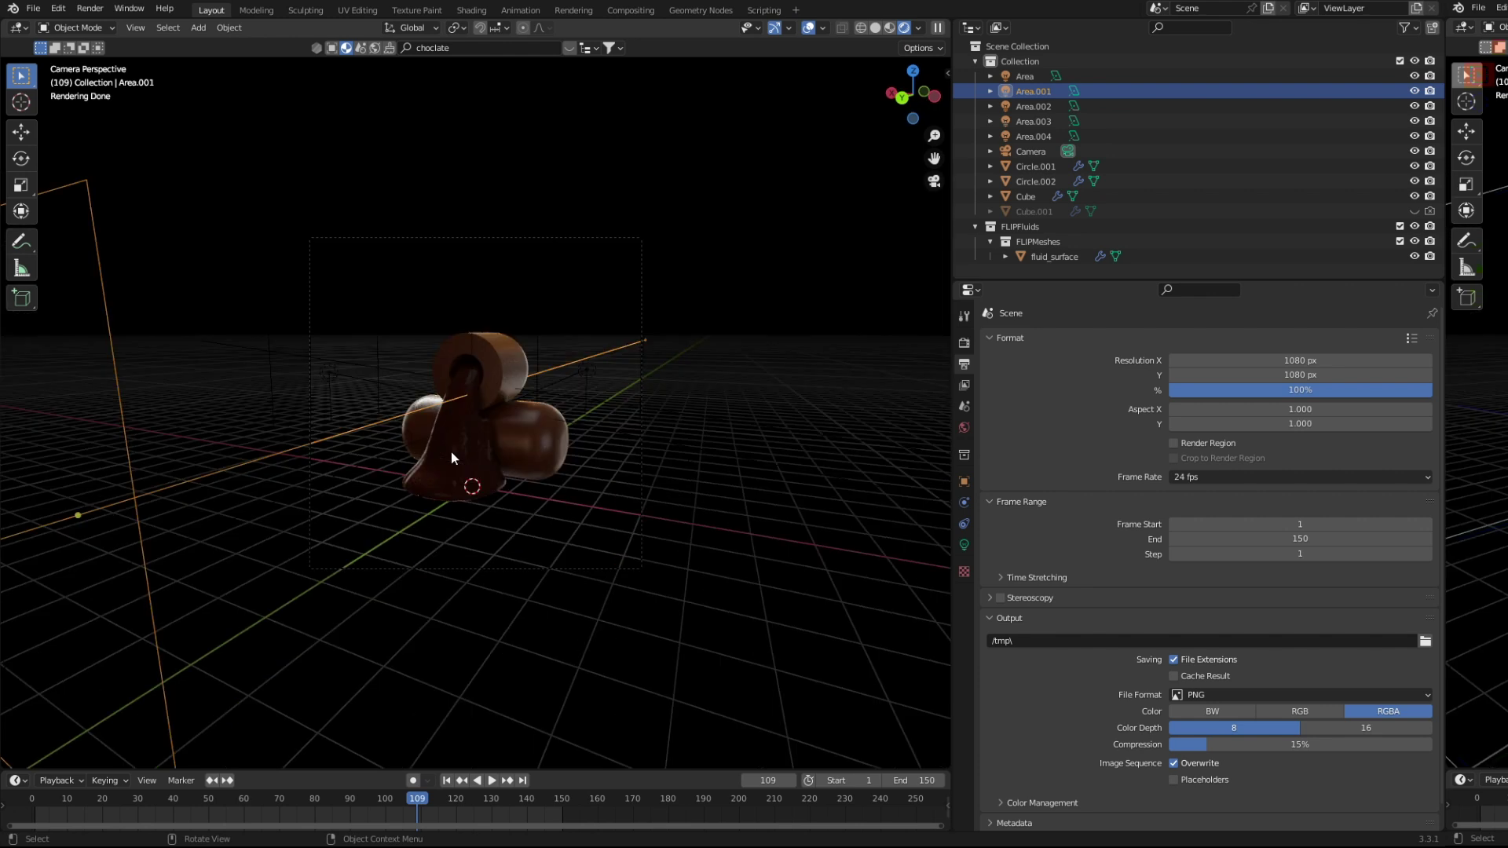
Try duplicating Circle.001 and deleting Circle.002, undoing both so the pieces stay unchanged.
{"action": "left_click", "coordinate": [569, 470]}
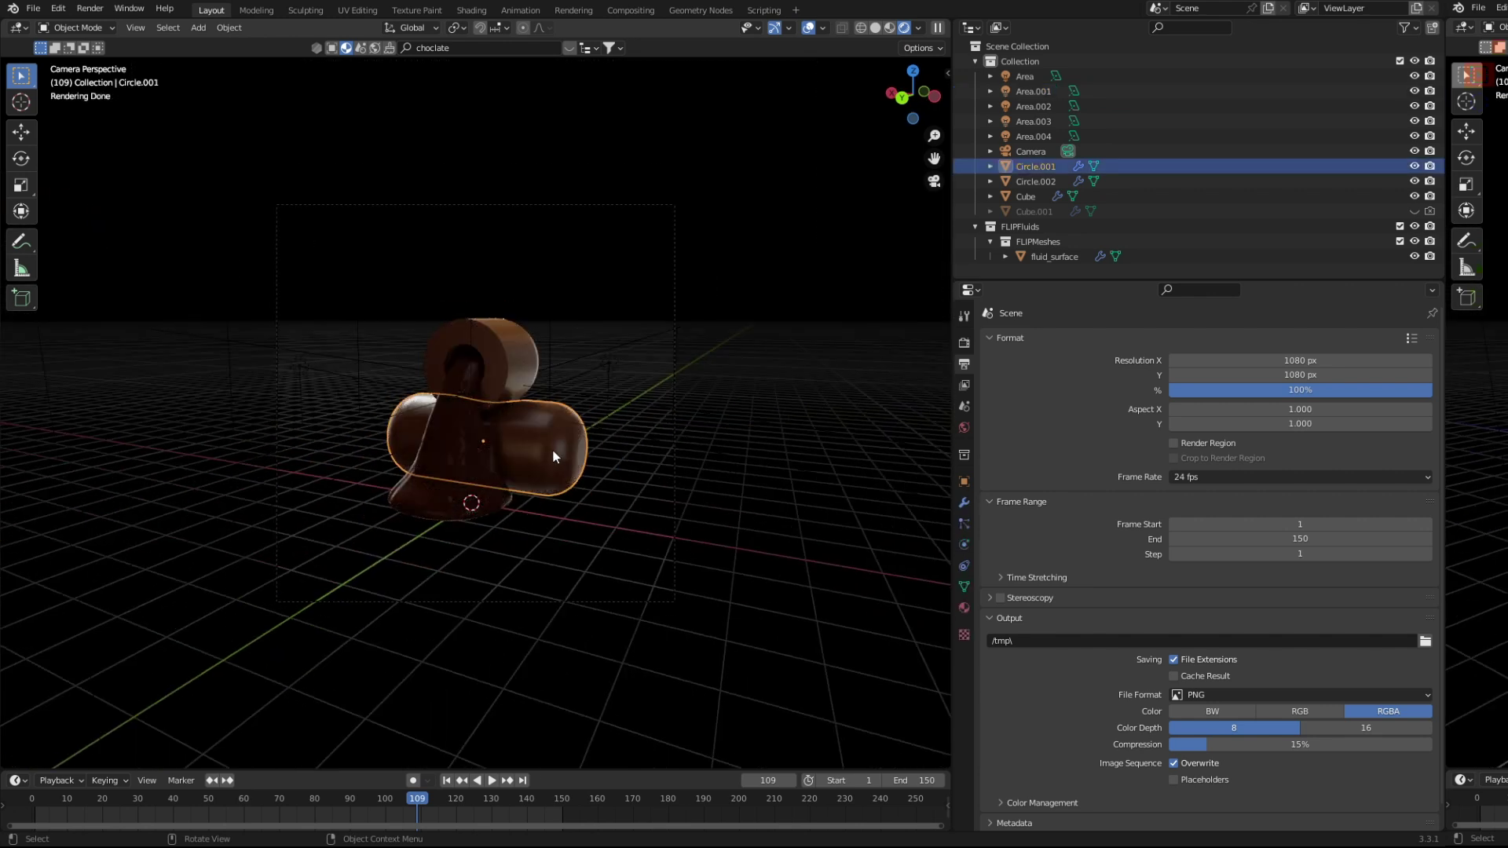
{"action": "key", "text": "shift+d"}
{"action": "key", "text": "x"}
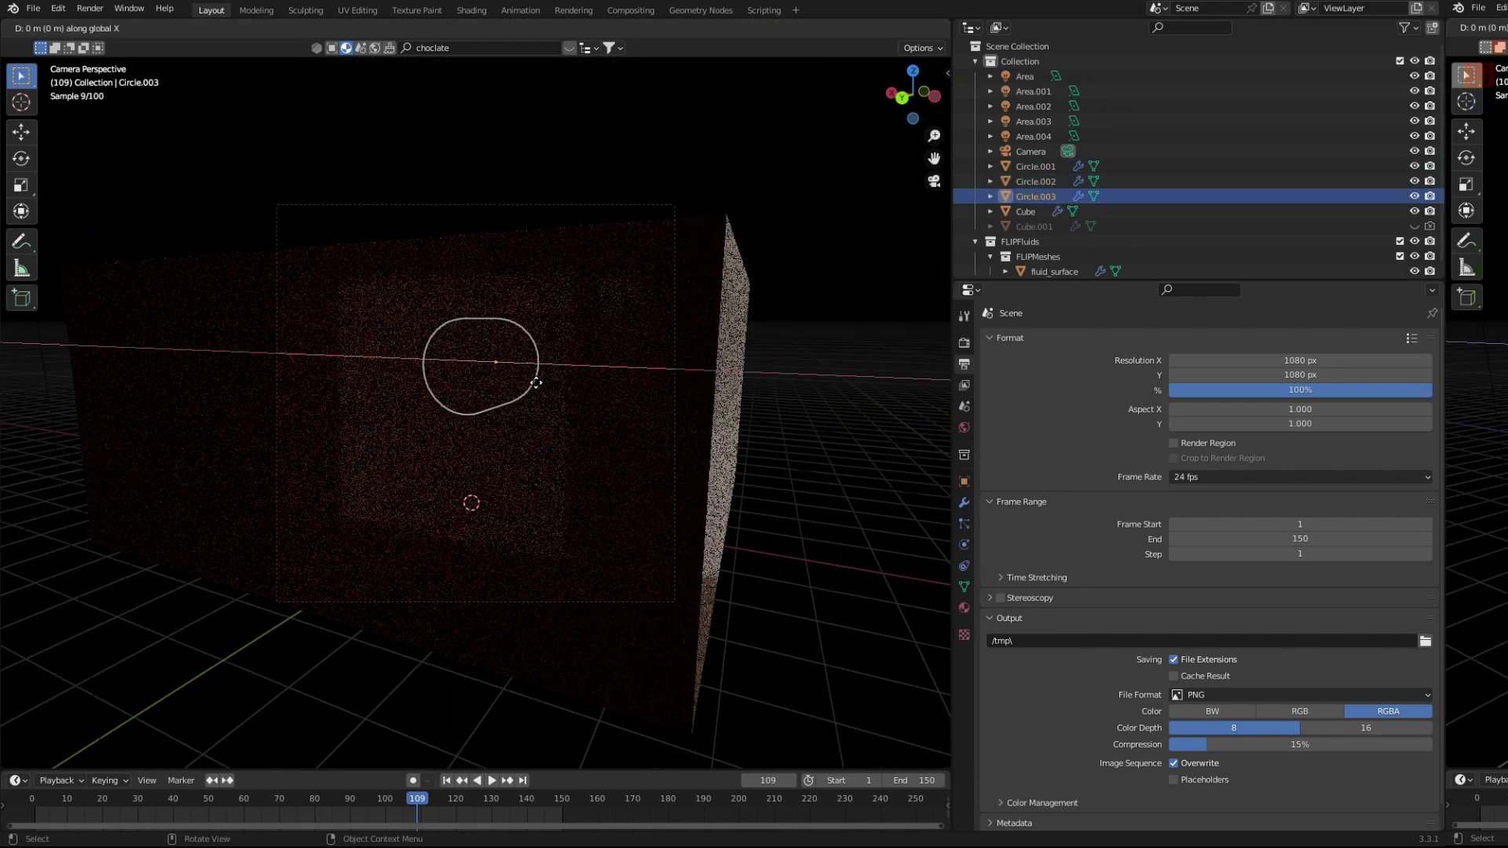
{"action": "key", "text": "Escape"}
{"action": "key", "text": "ctrl+z"}
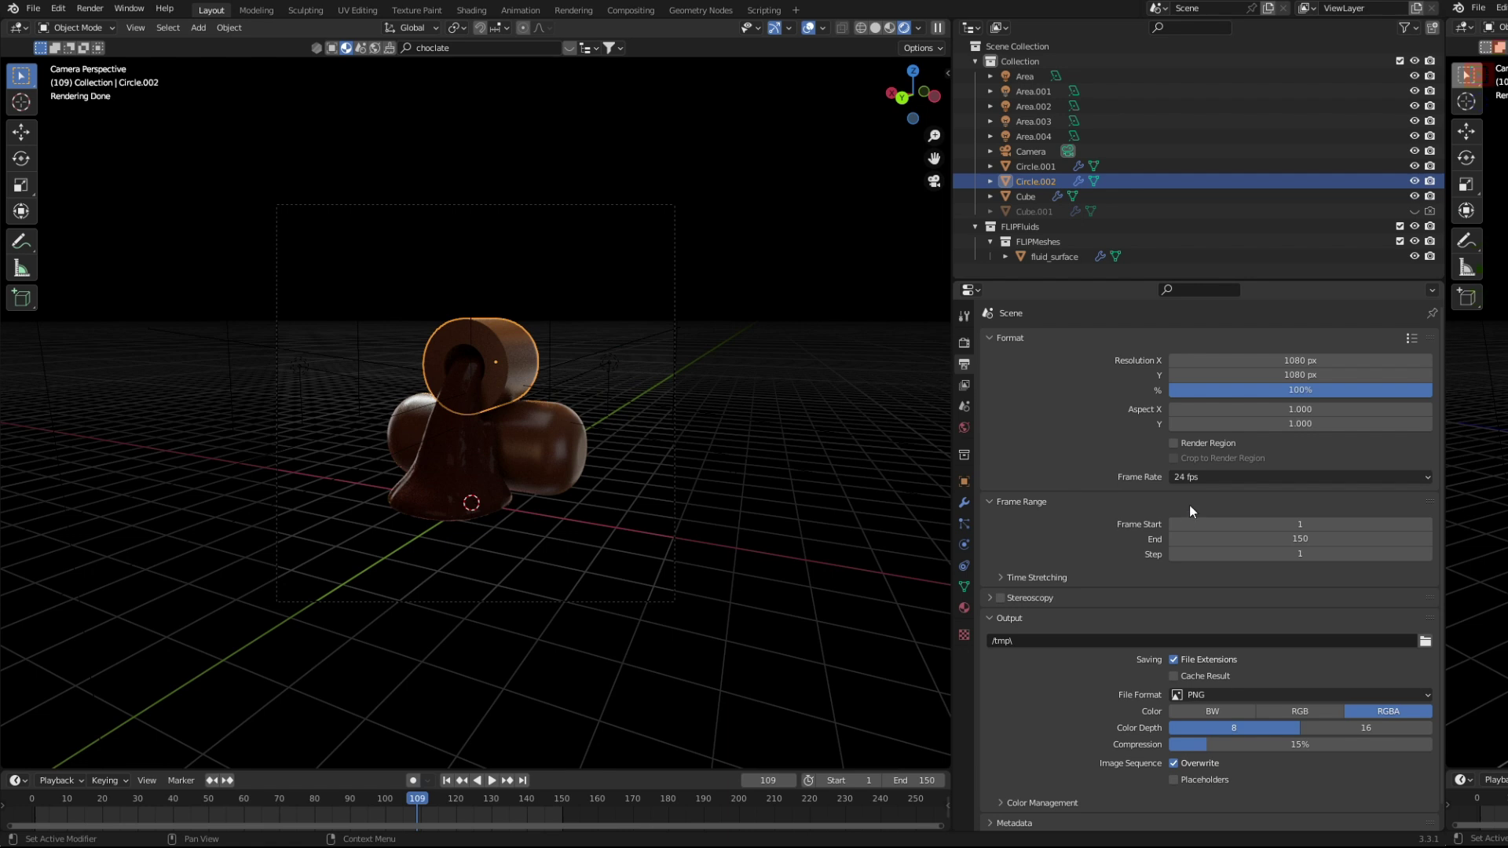
{"action": "key", "text": "Delete"}
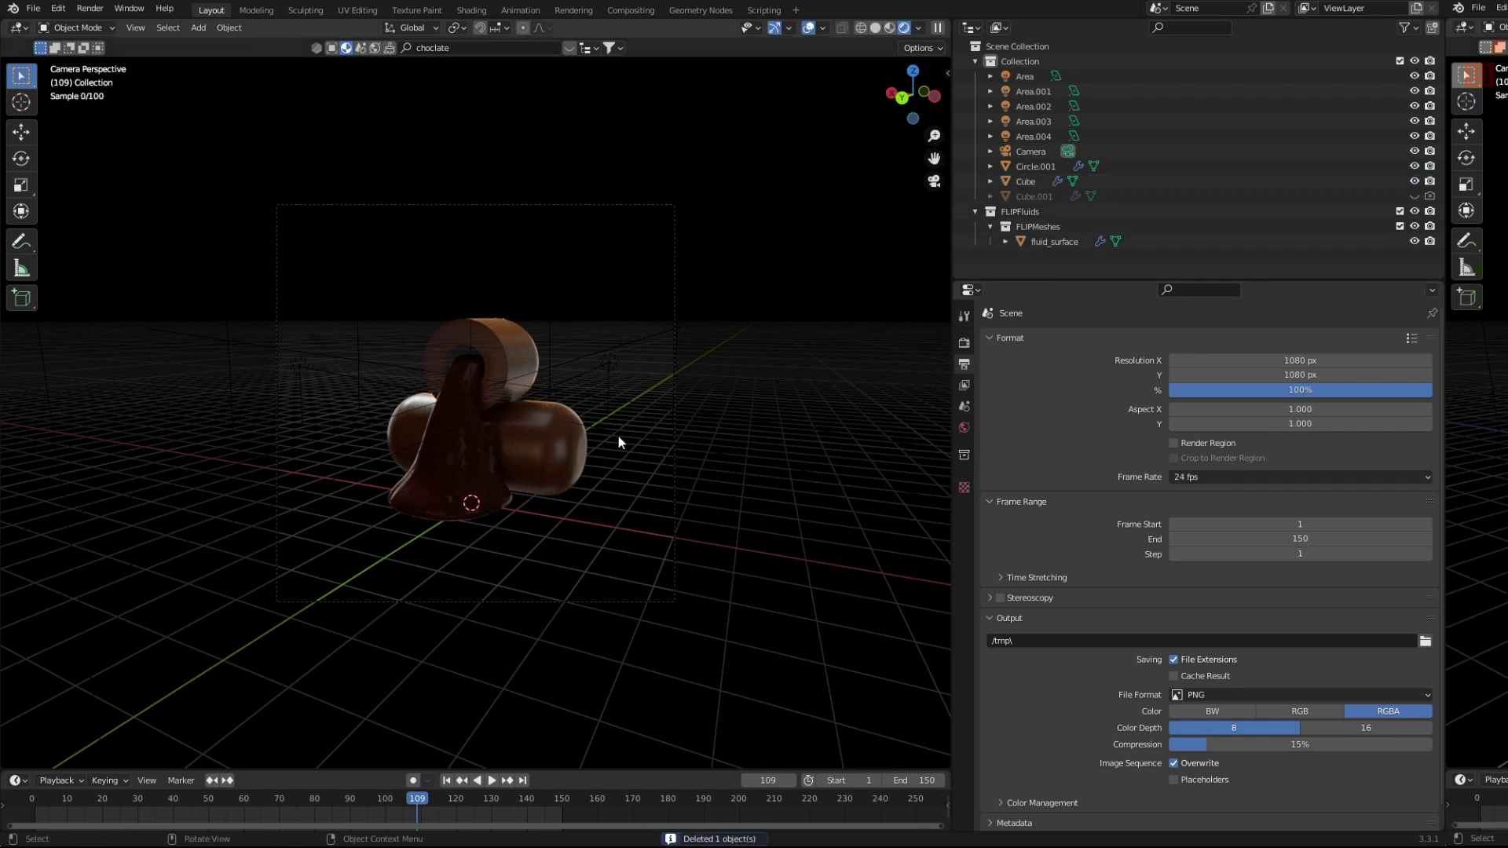
{"action": "key", "text": "ctrl+z"}
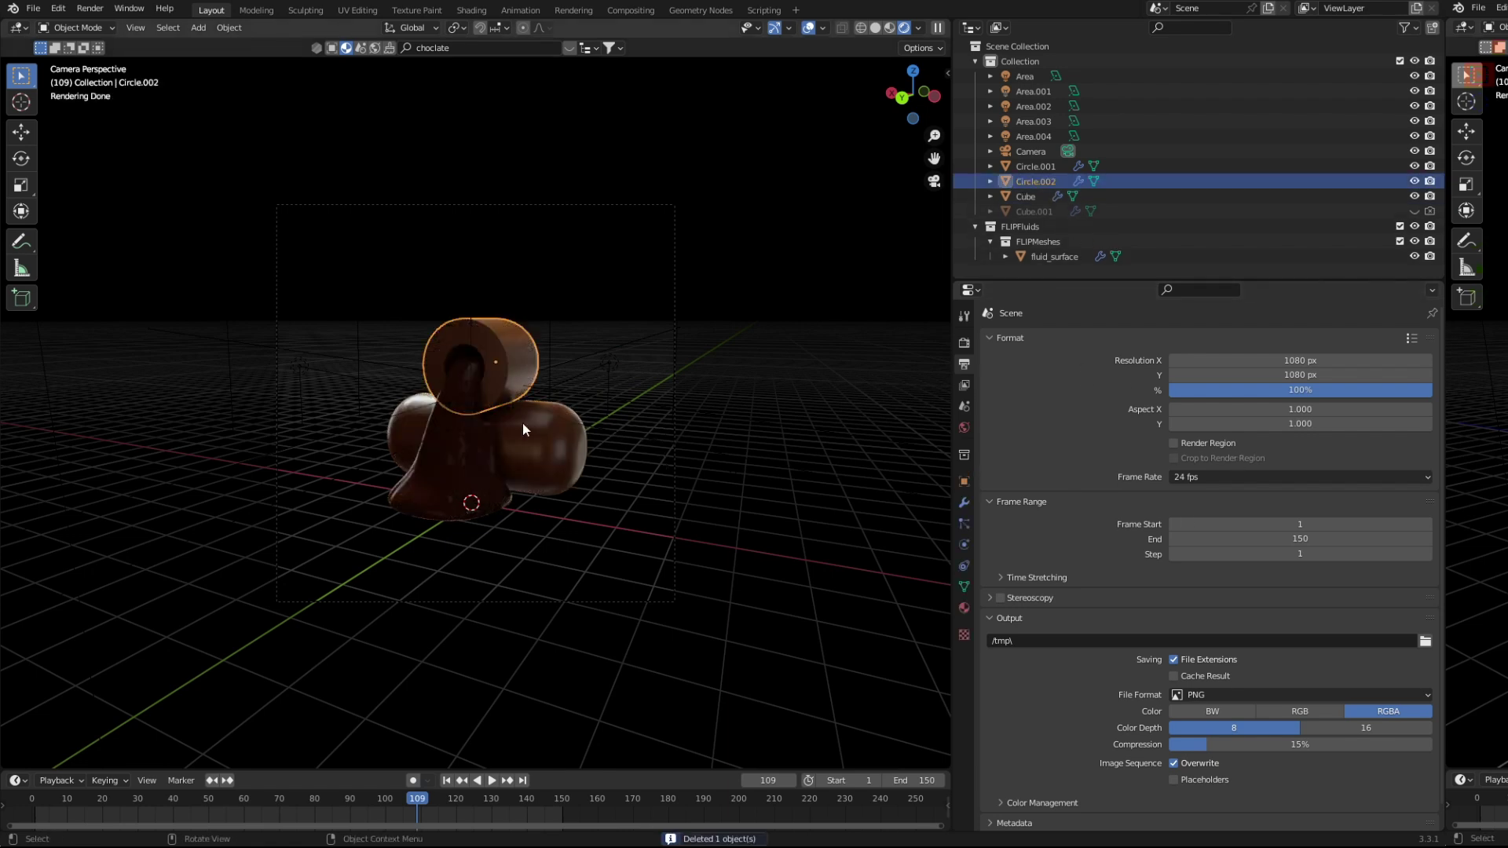
Orbit around the chocolate scene to centre it, then return to the camera view.
{"action": "scroll", "coordinate": [550, 362], "scroll_direction": "up", "scroll_amount": 3}
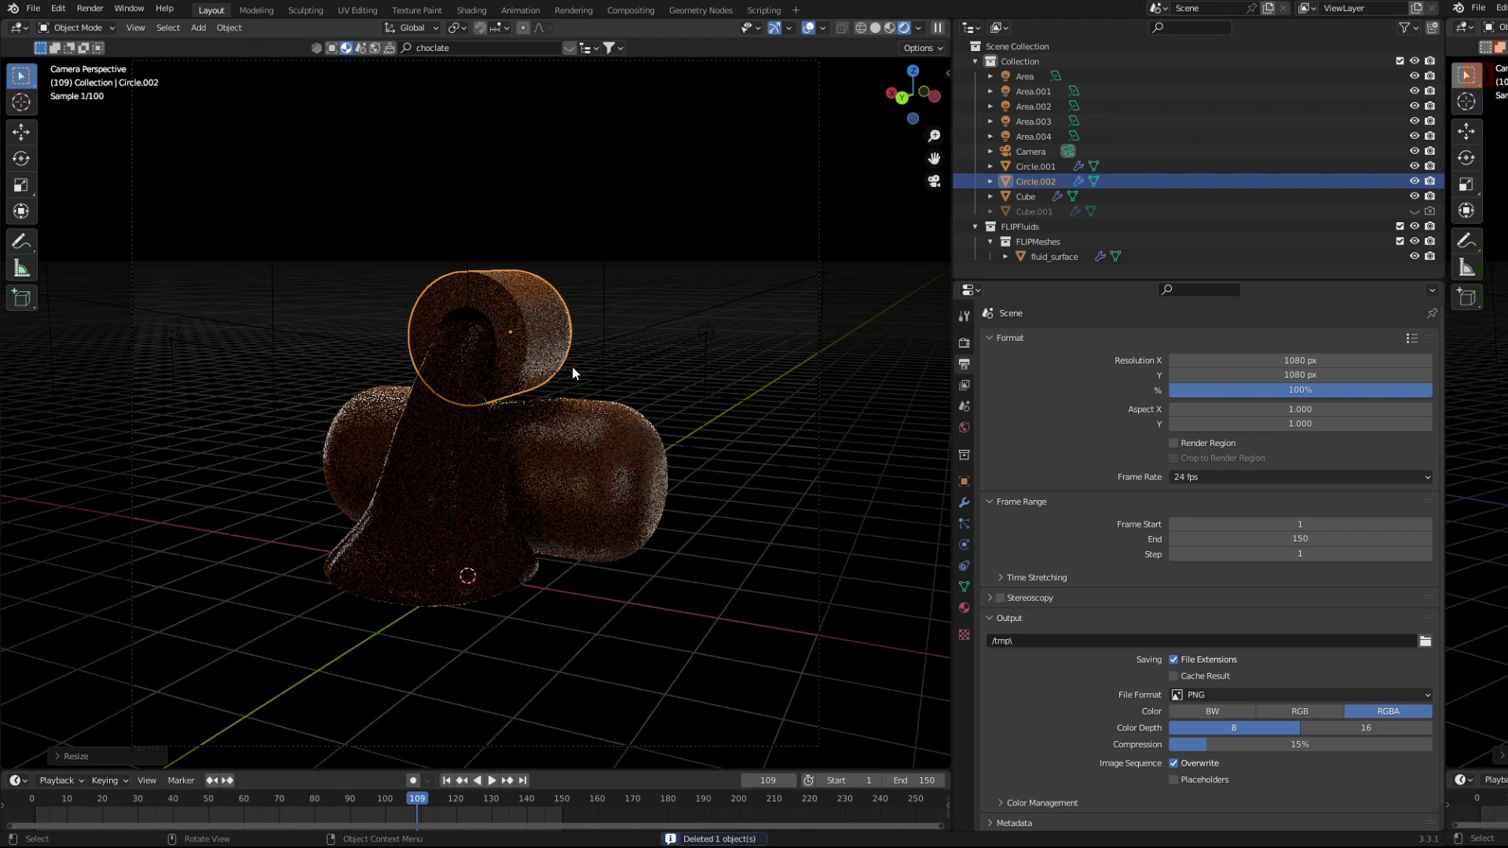
{"action": "middle_click_drag", "start_coordinate": [571, 365], "coordinate": [595, 362]}
{"action": "scroll", "coordinate": [576, 376], "scroll_direction": "down", "scroll_amount": 2}
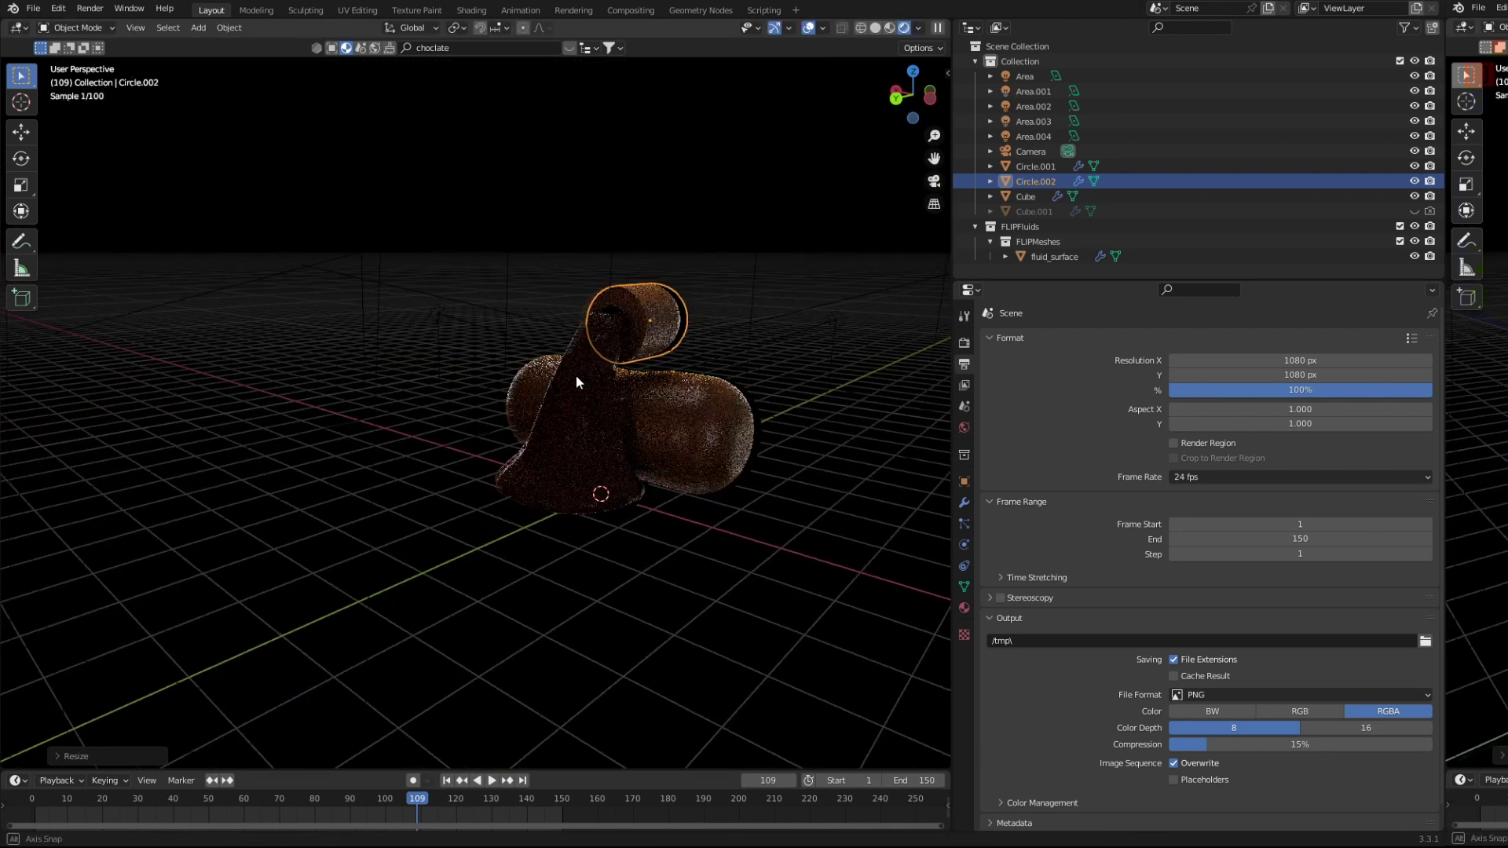
{"action": "scroll", "coordinate": [576, 375], "scroll_direction": "up", "scroll_amount": 2}
{"action": "mouse_move", "coordinate": [668, 393]}
{"action": "middle_mouse_down"}
{"action": "mouse_move", "coordinate": [732, 389]}
{"action": "mouse_move", "coordinate": [532, 426]}
{"action": "middle_mouse_up"}
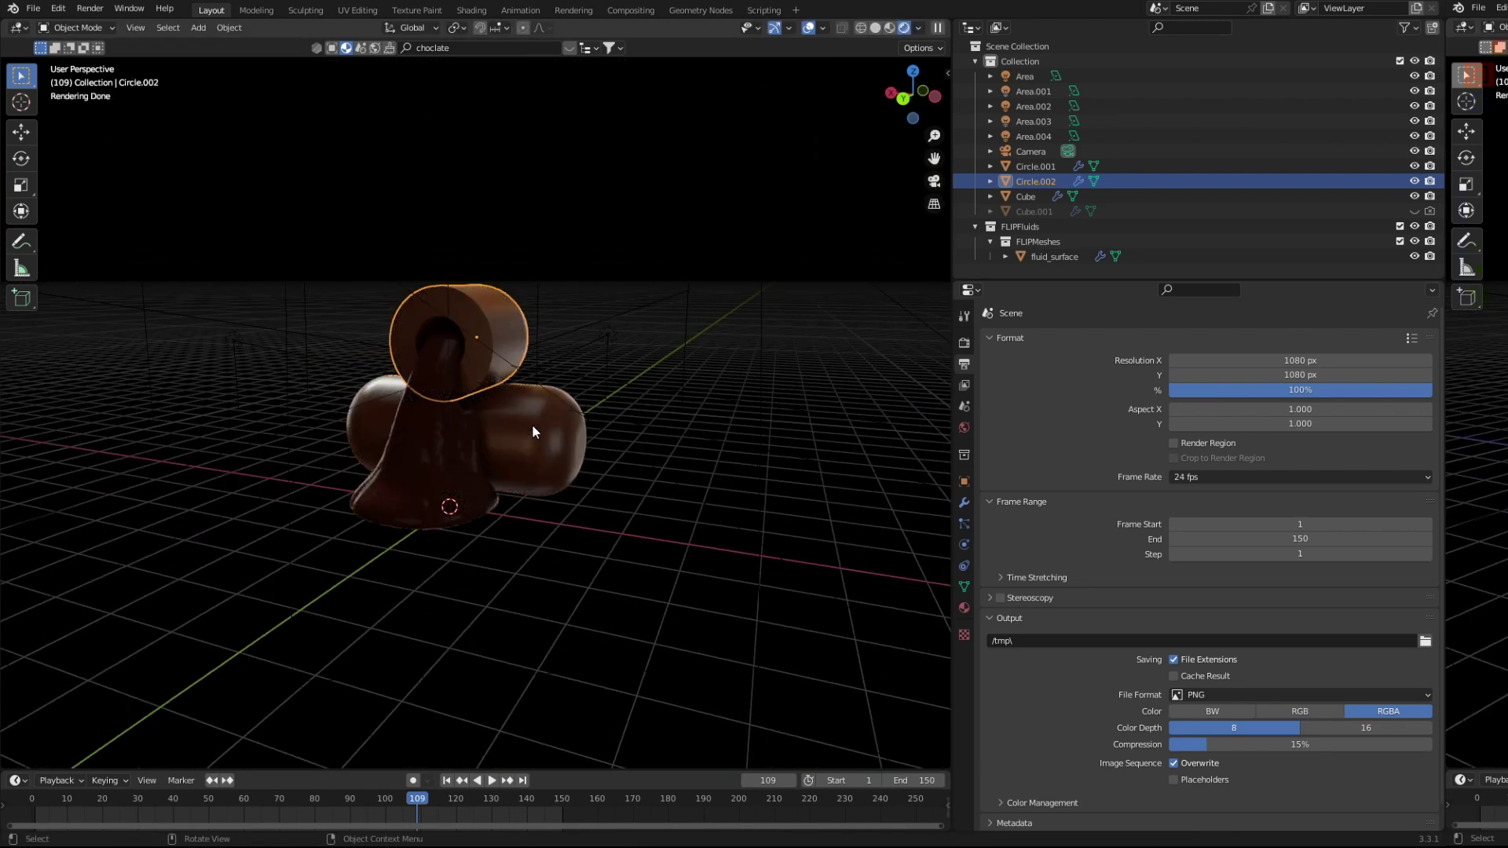
{"action": "key", "text": "KP_0"}
{"action": "scroll", "coordinate": [531, 425], "scroll_direction": "down", "scroll_amount": 4}
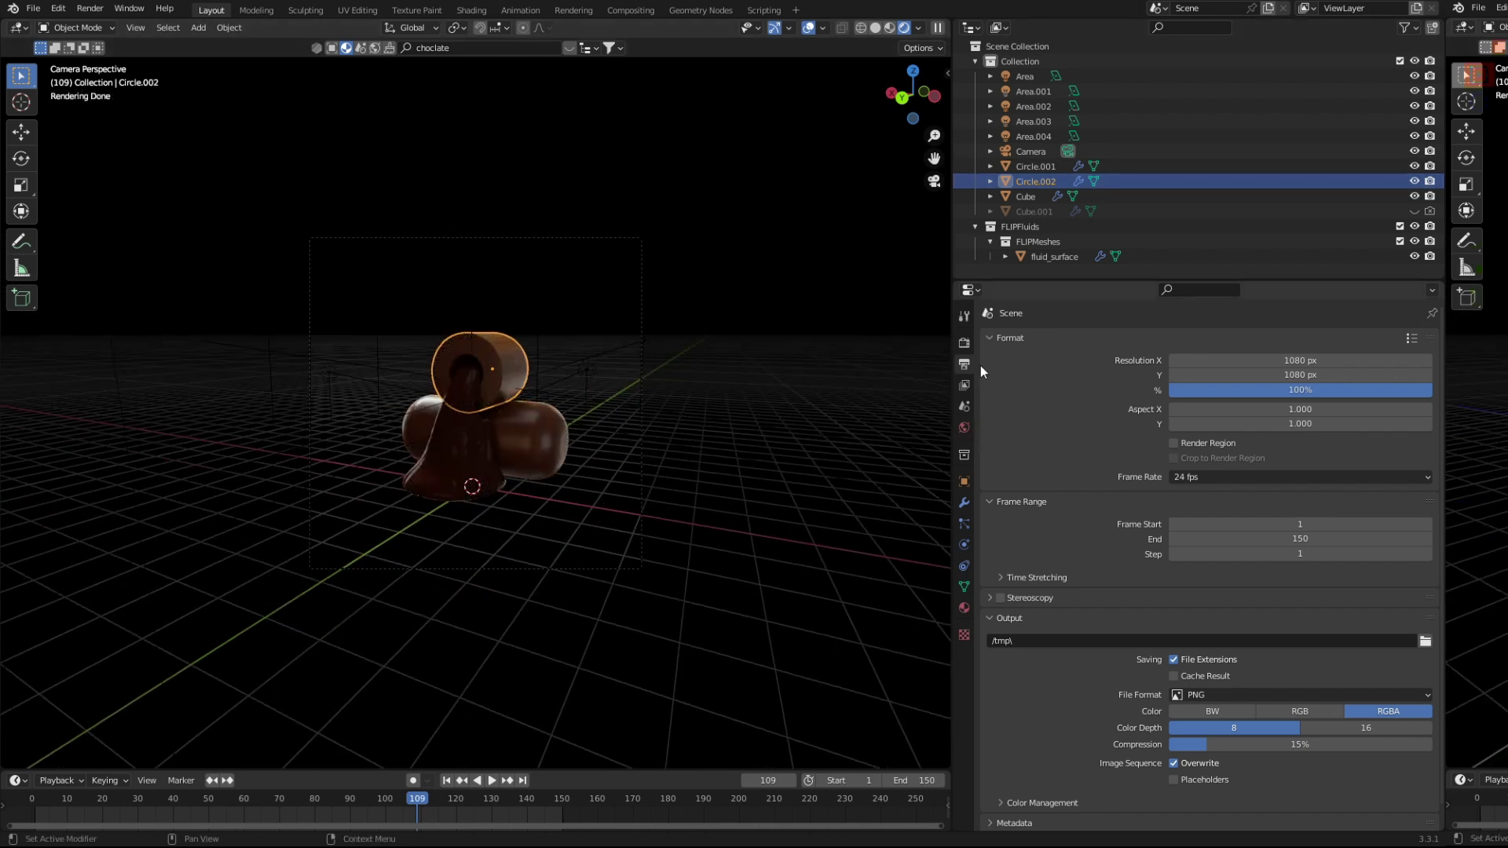
Turn on Transparent in the Film render settings.
{"action": "left_click", "coordinate": [963, 342]}
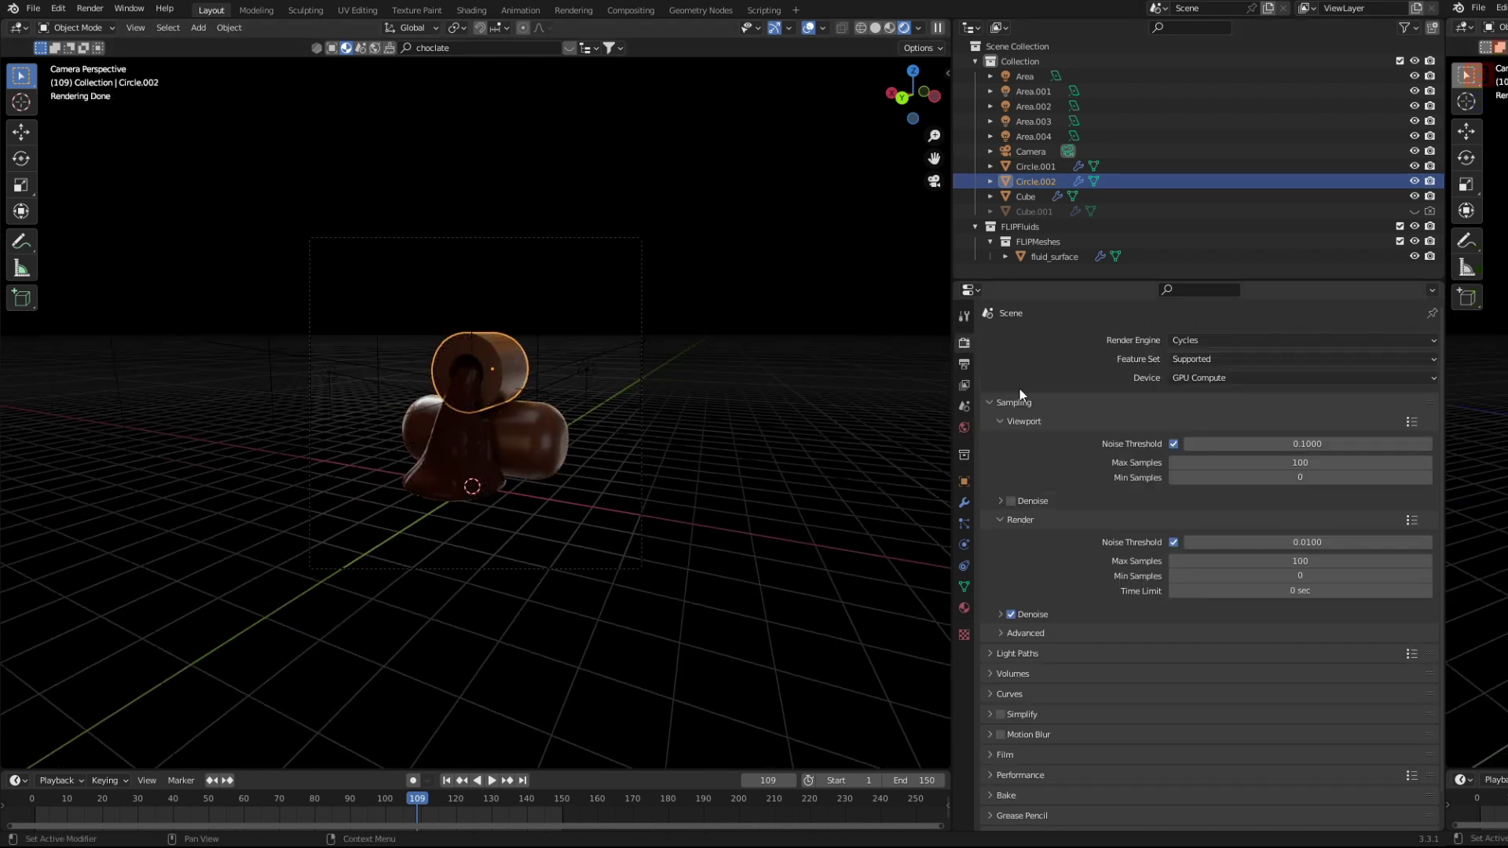
{"action": "scroll", "coordinate": [1054, 594], "scroll_direction": "down", "scroll_amount": 1}
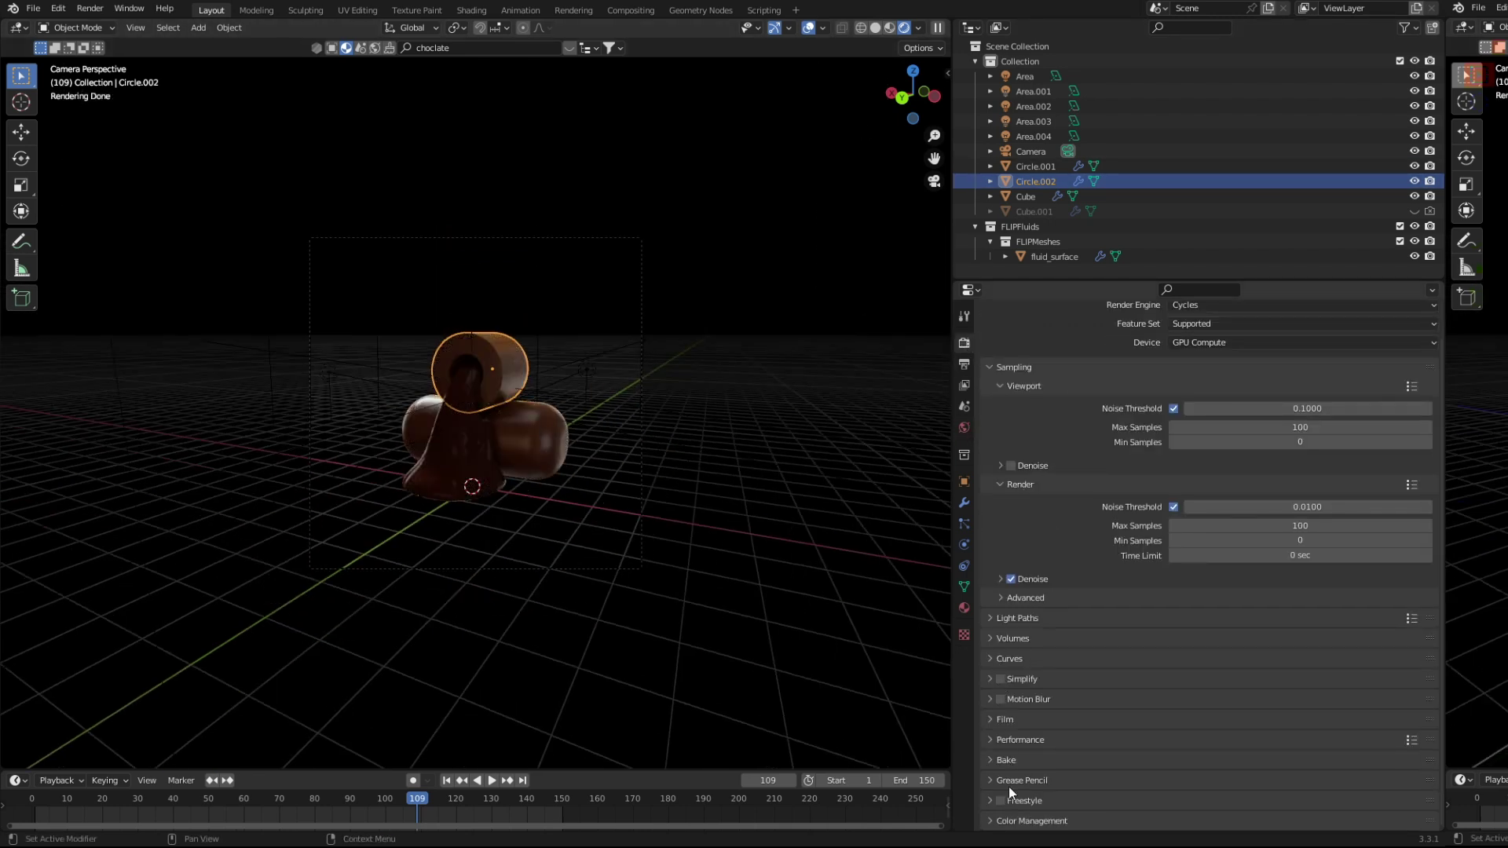
{"action": "left_click", "coordinate": [987, 727]}
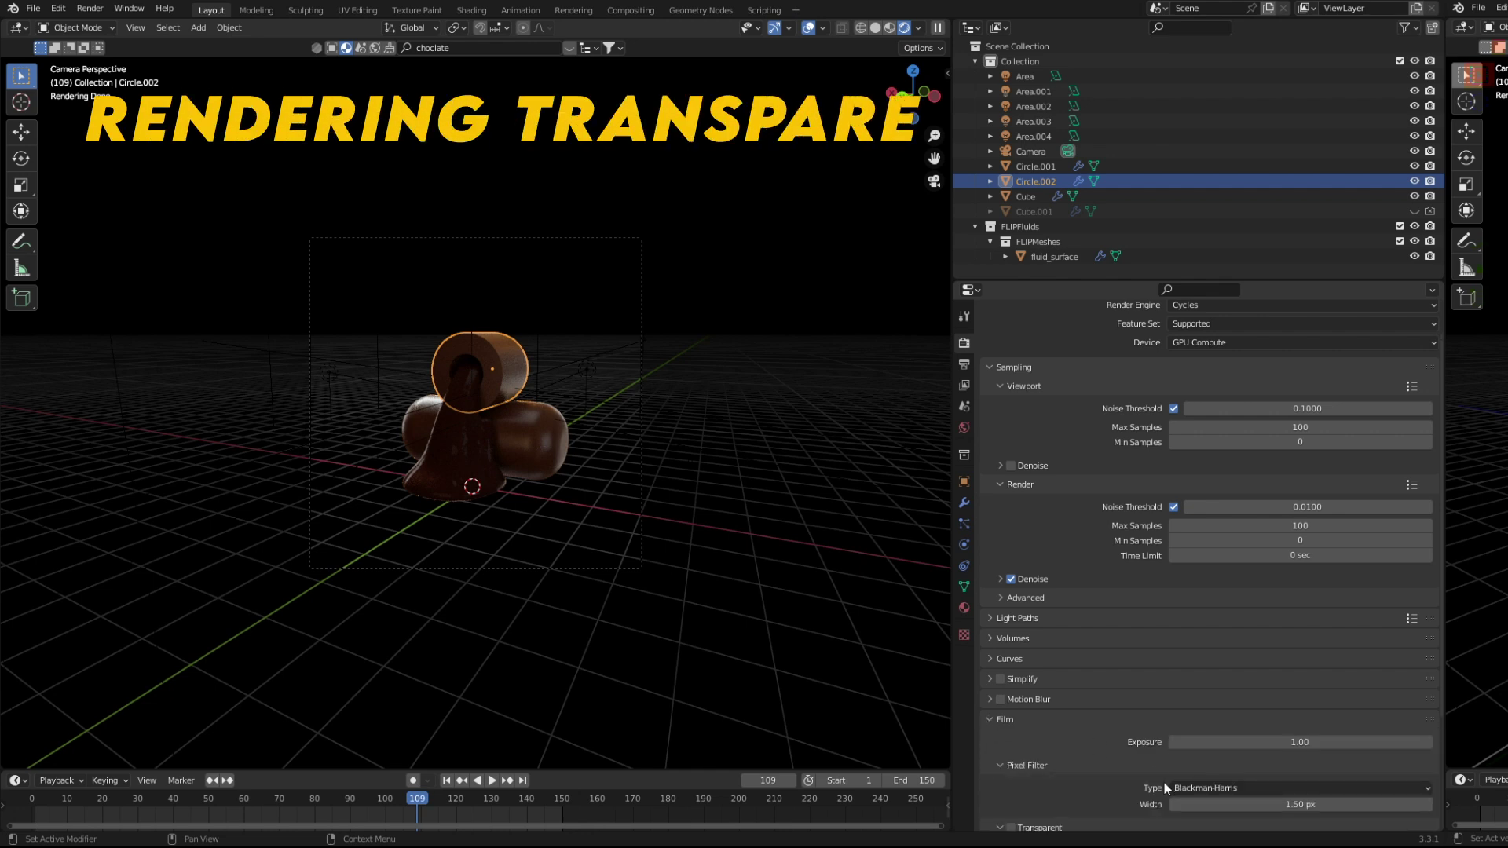
{"action": "scroll", "coordinate": [1099, 774], "scroll_direction": "down", "scroll_amount": 3}
{"action": "left_click", "coordinate": [1011, 737]}
{"action": "scroll", "coordinate": [734, 655], "scroll_direction": "up", "scroll_amount": 4}
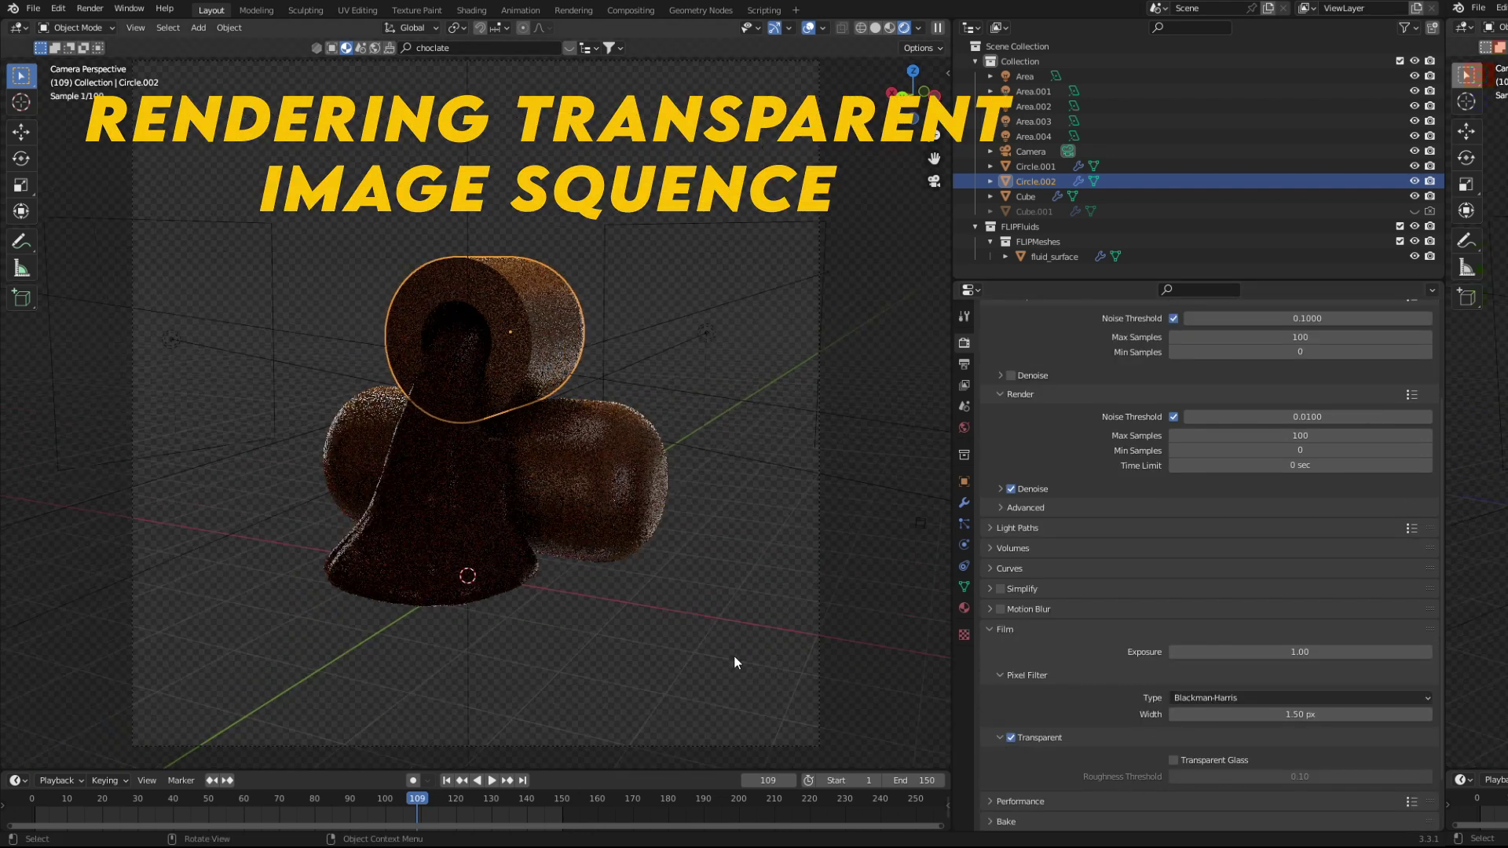
Preview the chocolate pour animation from the first frame, stopping at frame 112.
{"action": "left_click", "coordinate": [446, 780]}
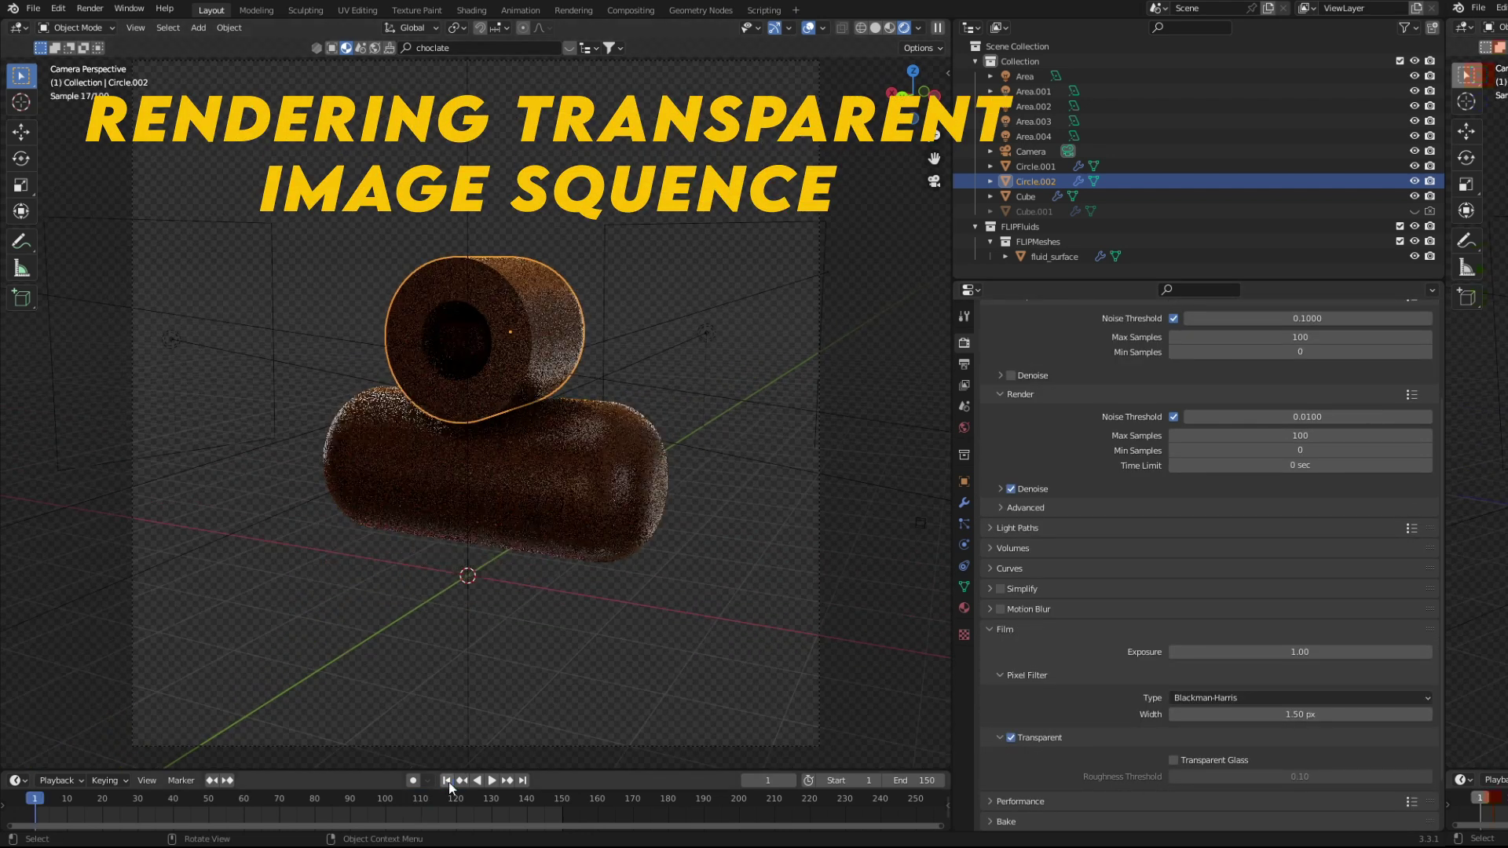
{"action": "left_click", "coordinate": [495, 780]}
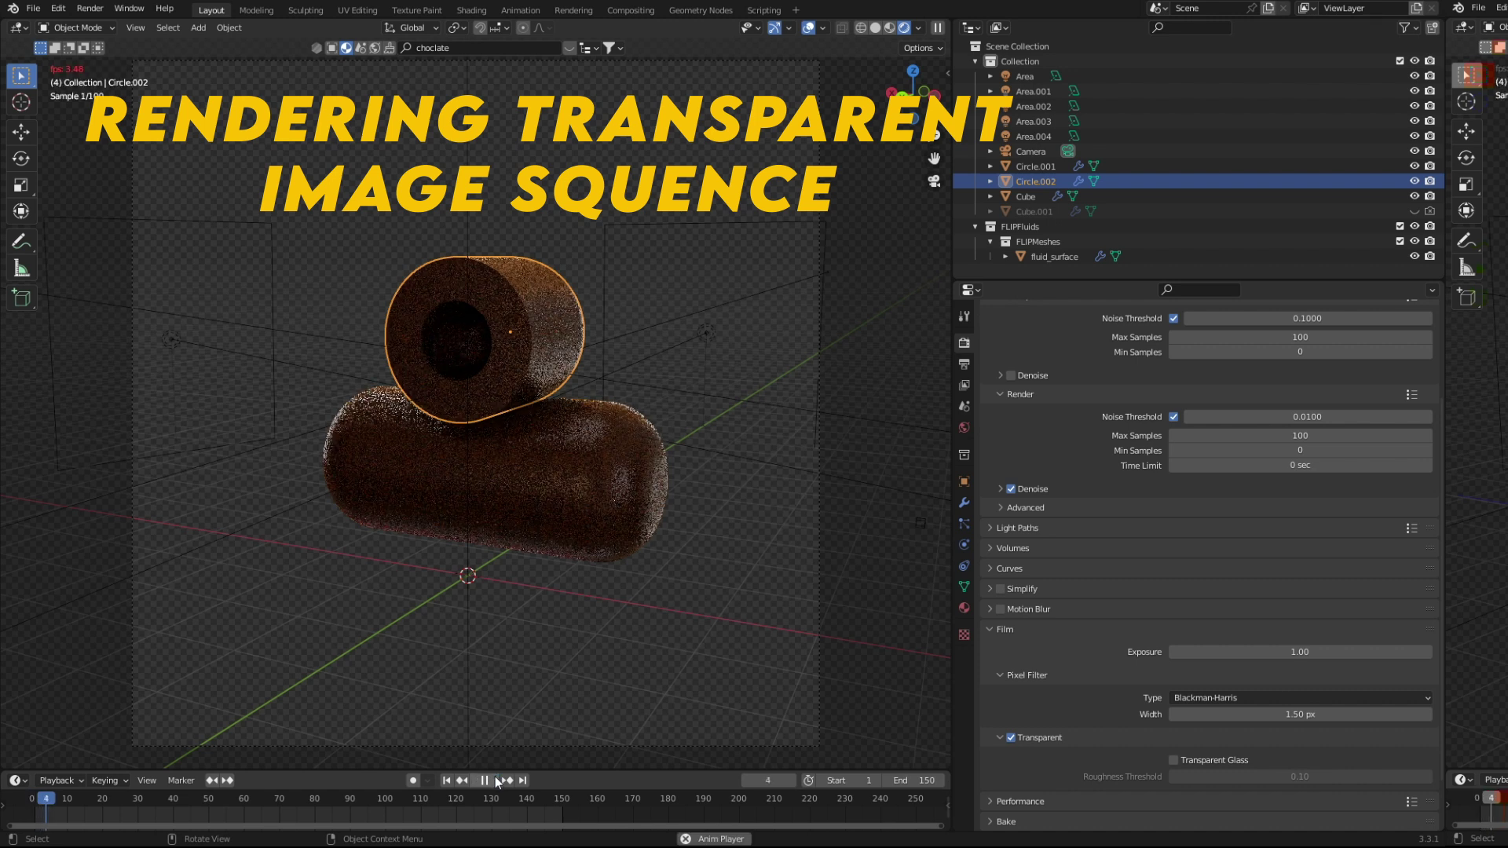
{"action": "left_click", "coordinate": [494, 780]}
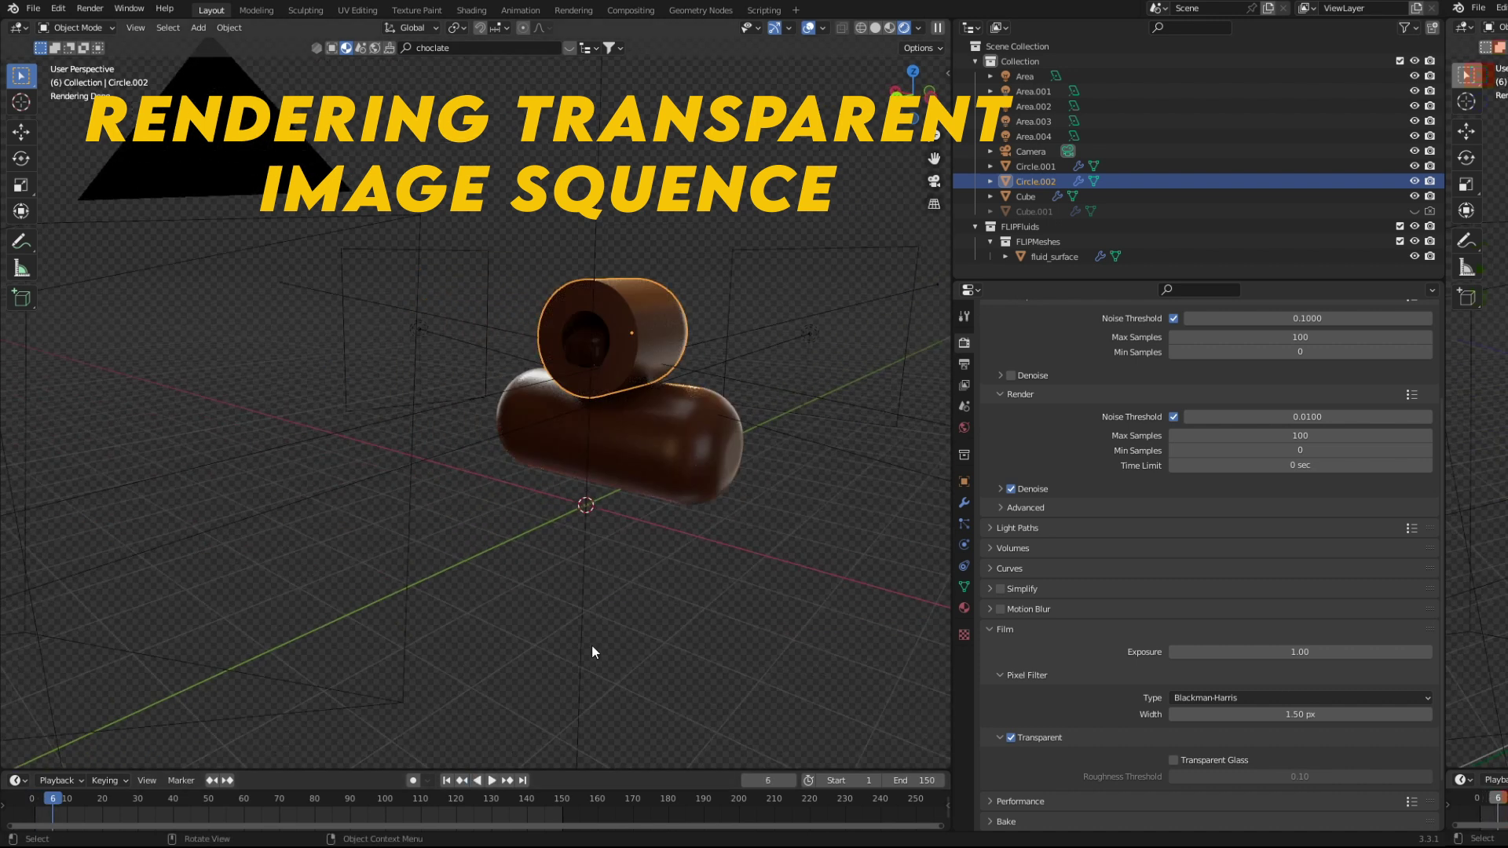
{"action": "scroll", "coordinate": [591, 652], "scroll_direction": "down", "scroll_amount": 5}
{"action": "left_click", "coordinate": [491, 779]}
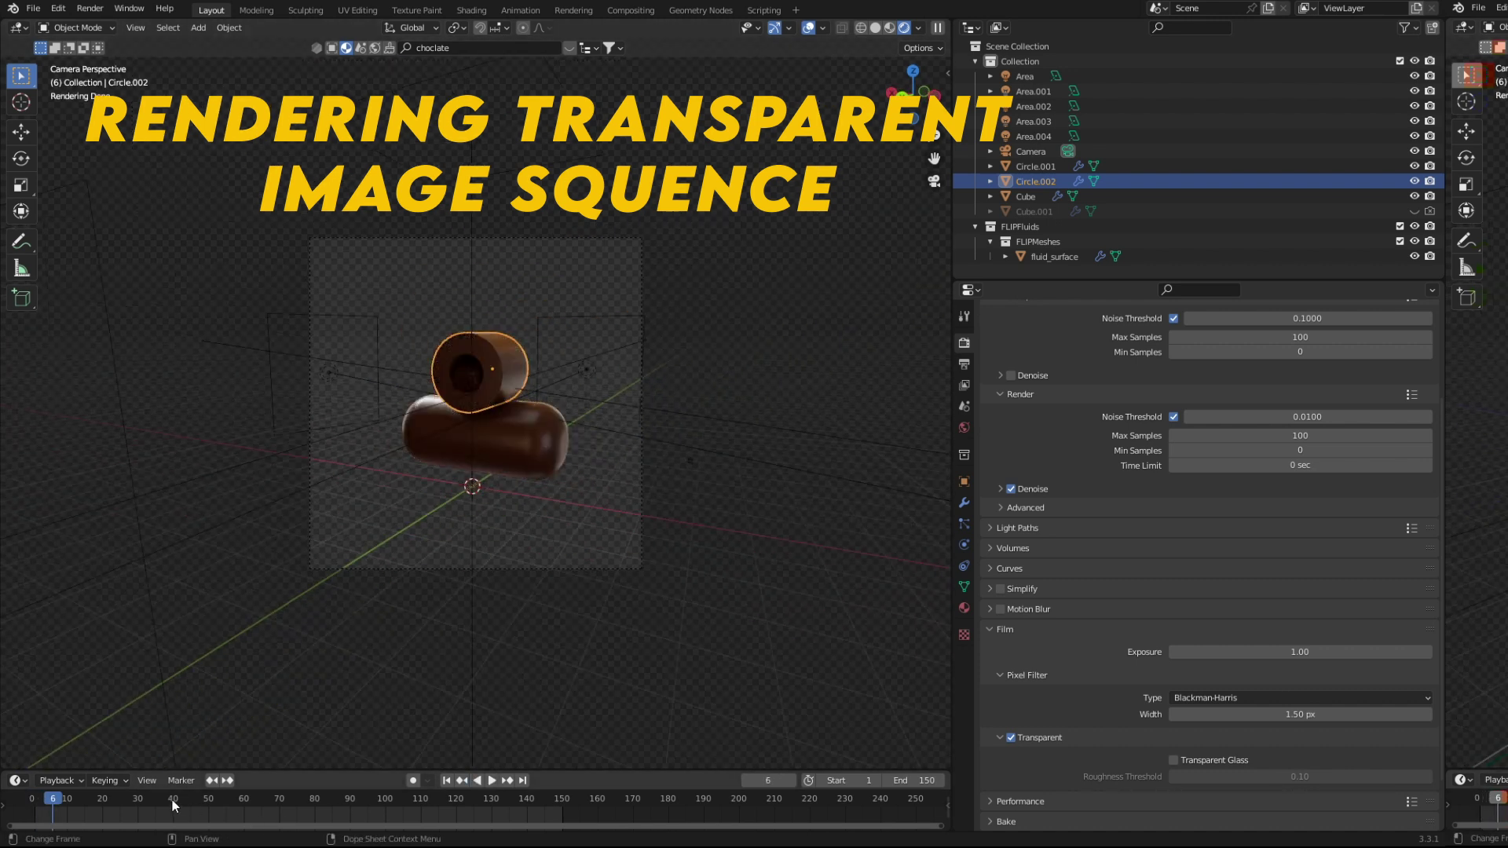
{"action": "mouse_move", "coordinate": [502, 691]}
{"action": "middle_mouse_down"}
{"action": "mouse_move", "coordinate": [569, 618]}
{"action": "mouse_move", "coordinate": [602, 437]}
{"action": "middle_mouse_up"}
{"action": "key", "text": "space"}
Move the camera to reframe the chocolate pour in the camera view.
{"action": "left_click", "coordinate": [588, 375]}
{"action": "key", "text": "KP_Decimal"}
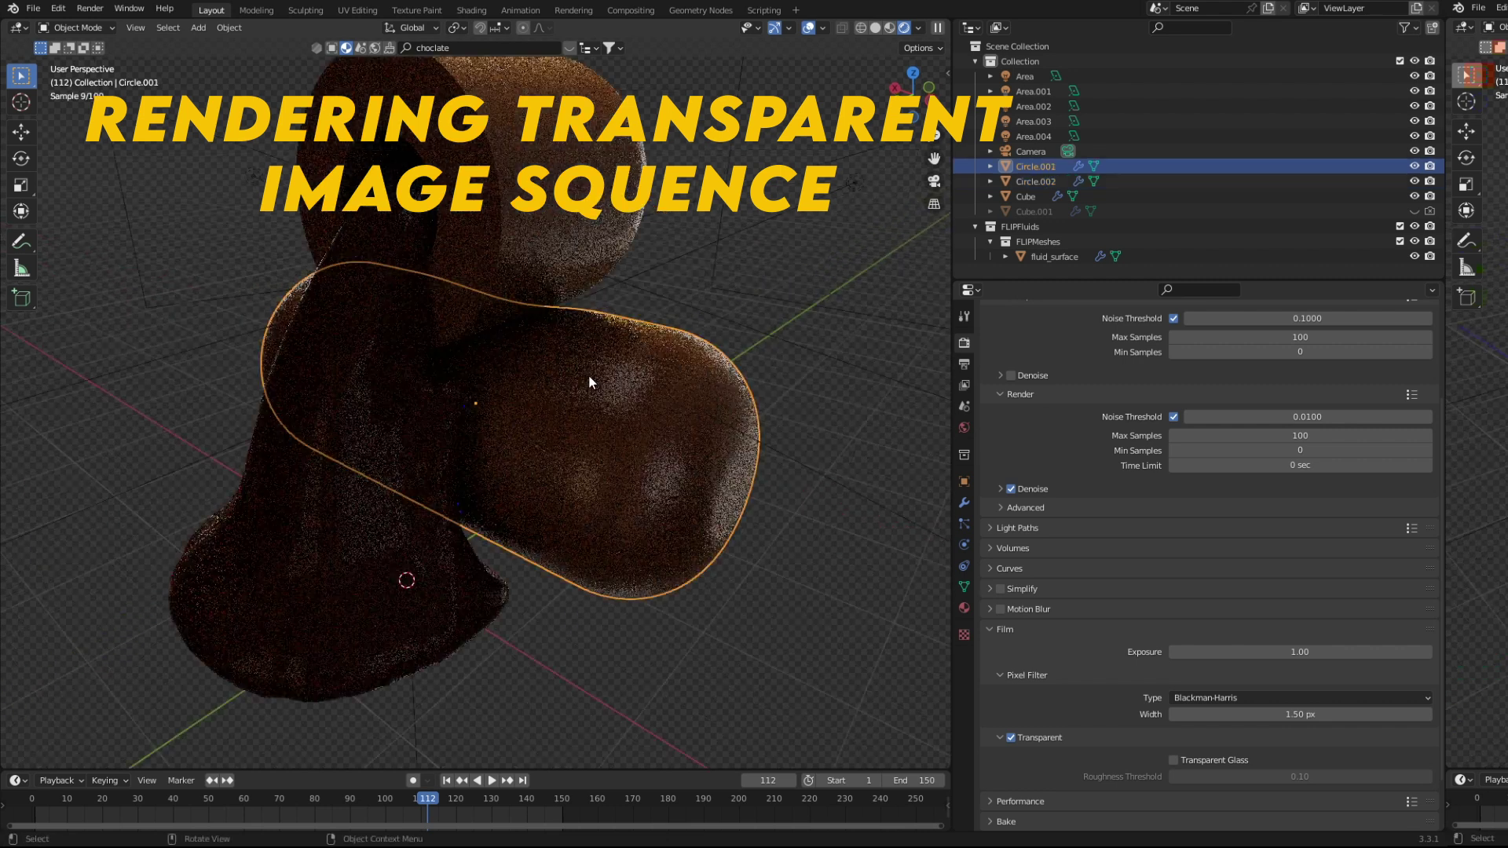
{"action": "key", "text": "KP_0"}
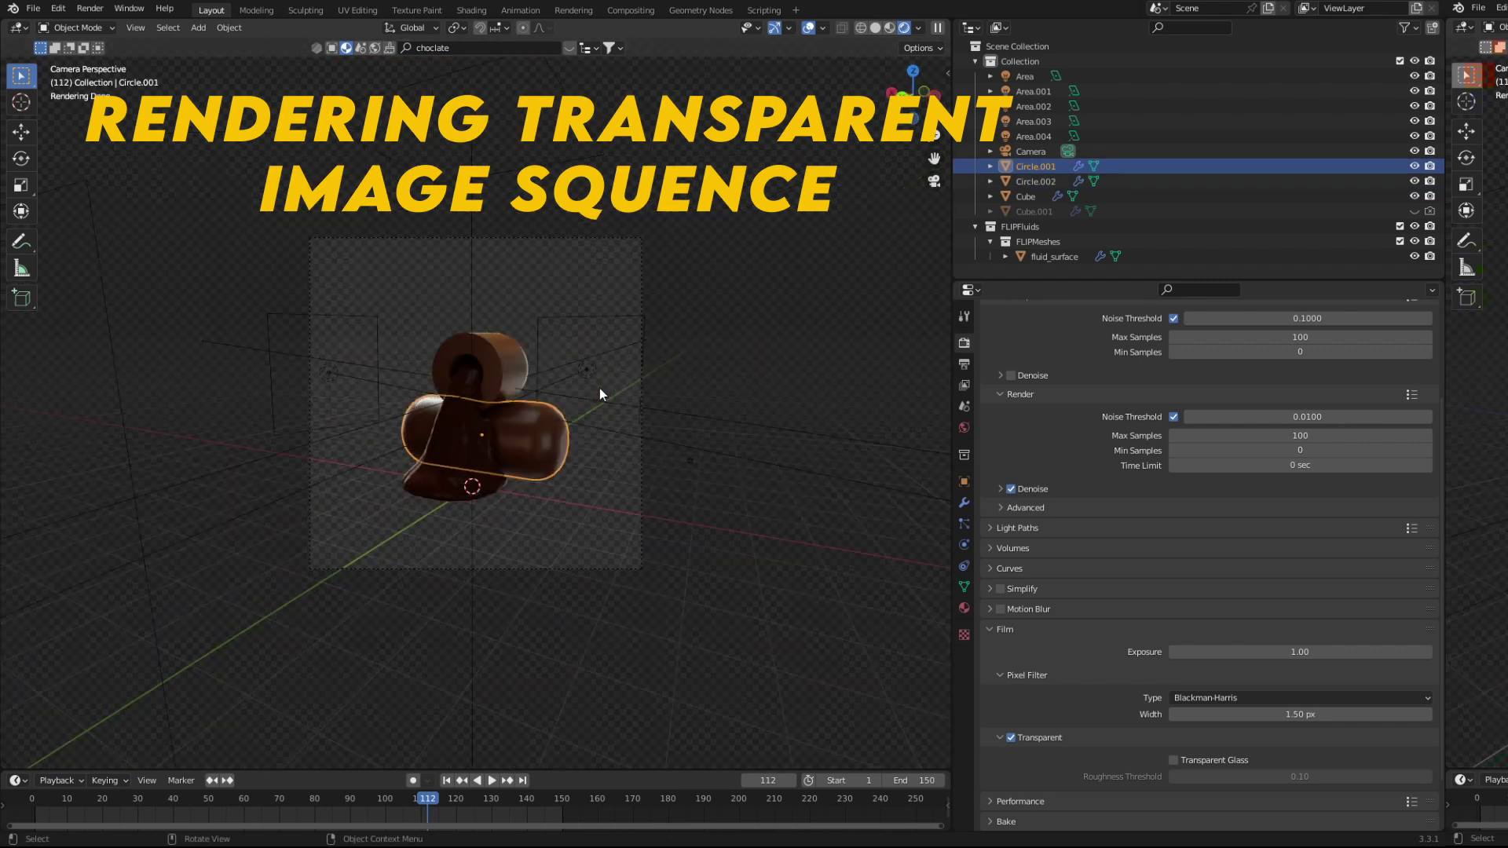
{"action": "middle_click_drag", "start_coordinate": [601, 369], "coordinate": [597, 402]}
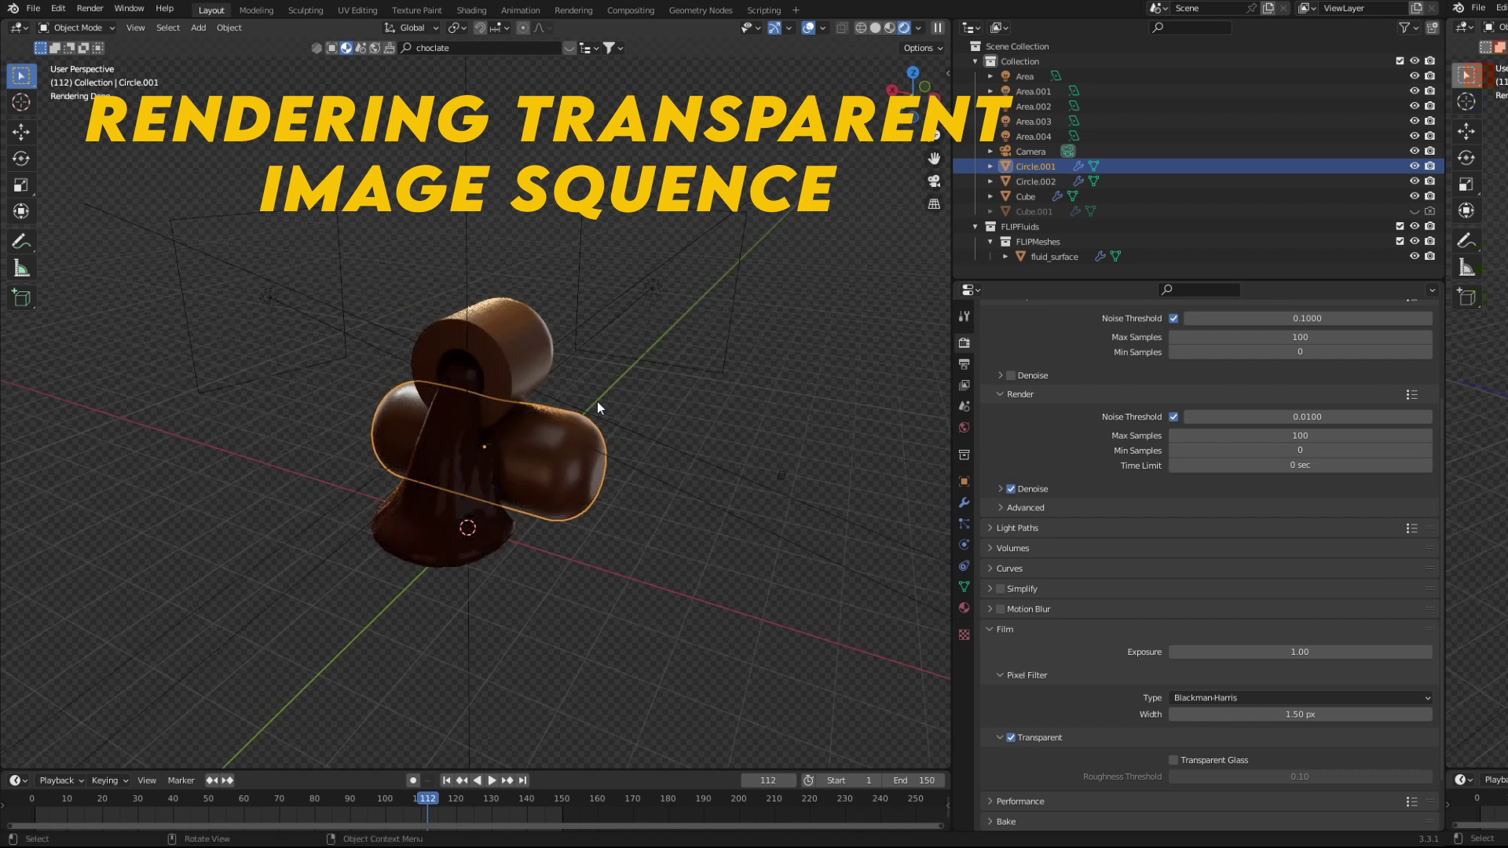
{"action": "key", "text": "ctrl+alt+KP_0"}
{"action": "left_click", "coordinate": [1035, 154]}
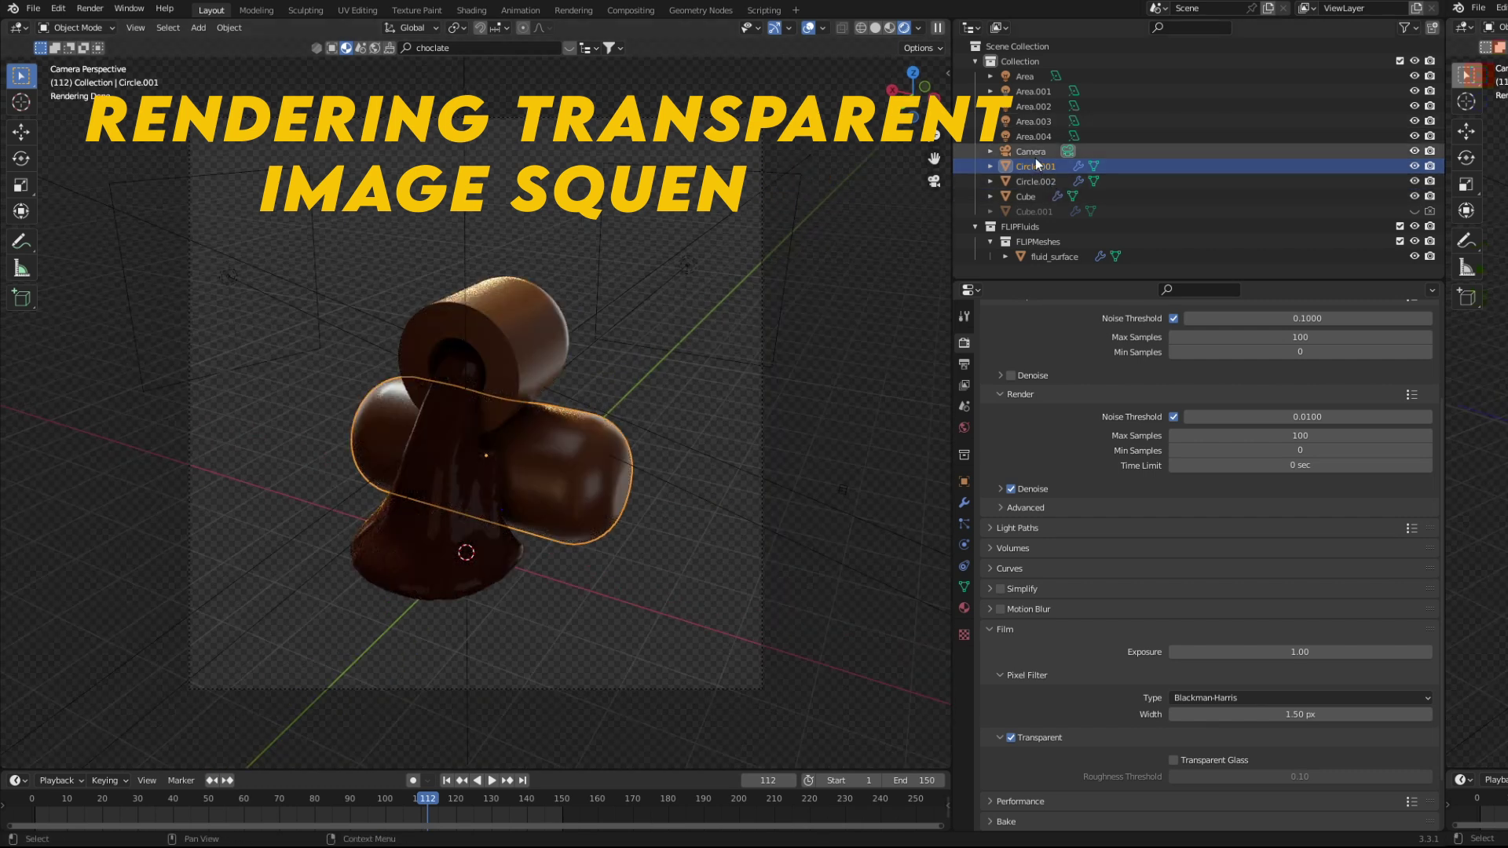
{"action": "key", "text": "g"}
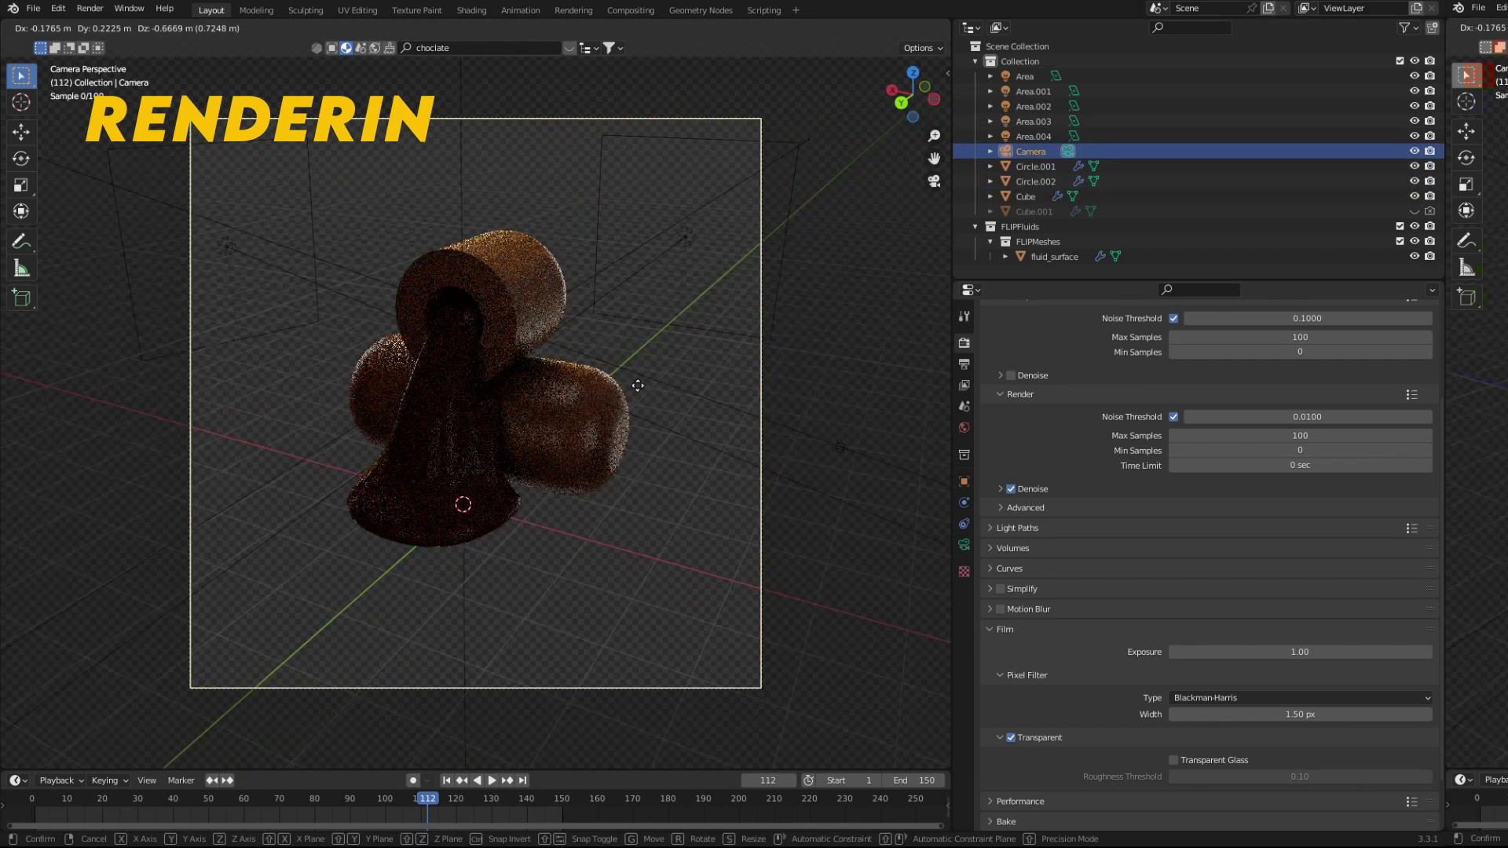
{"action": "left_click", "coordinate": [640, 383]}
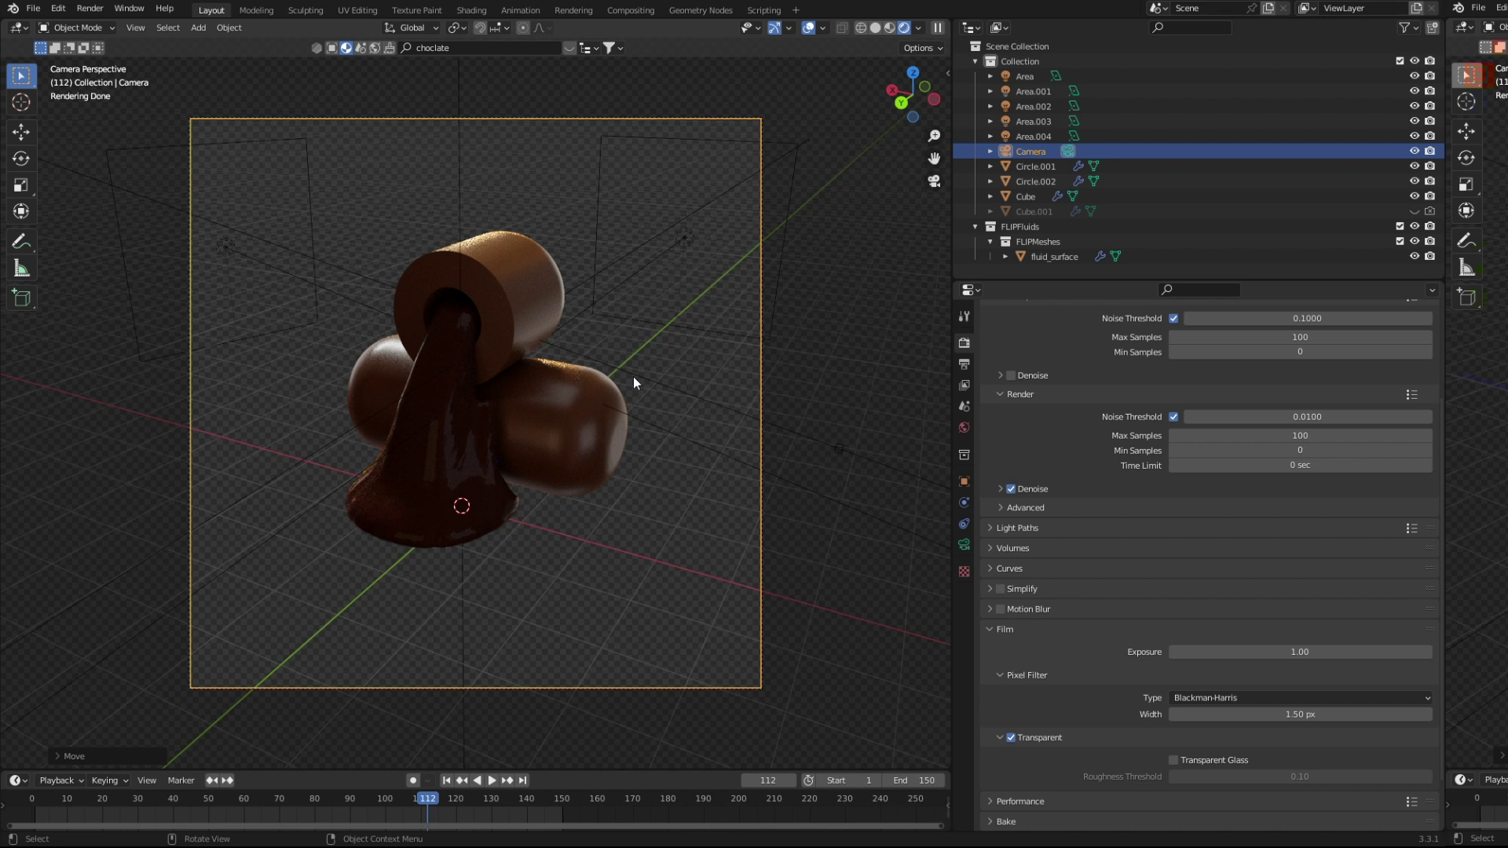
{"action": "scroll", "coordinate": [633, 376], "scroll_direction": "down", "scroll_amount": 1}
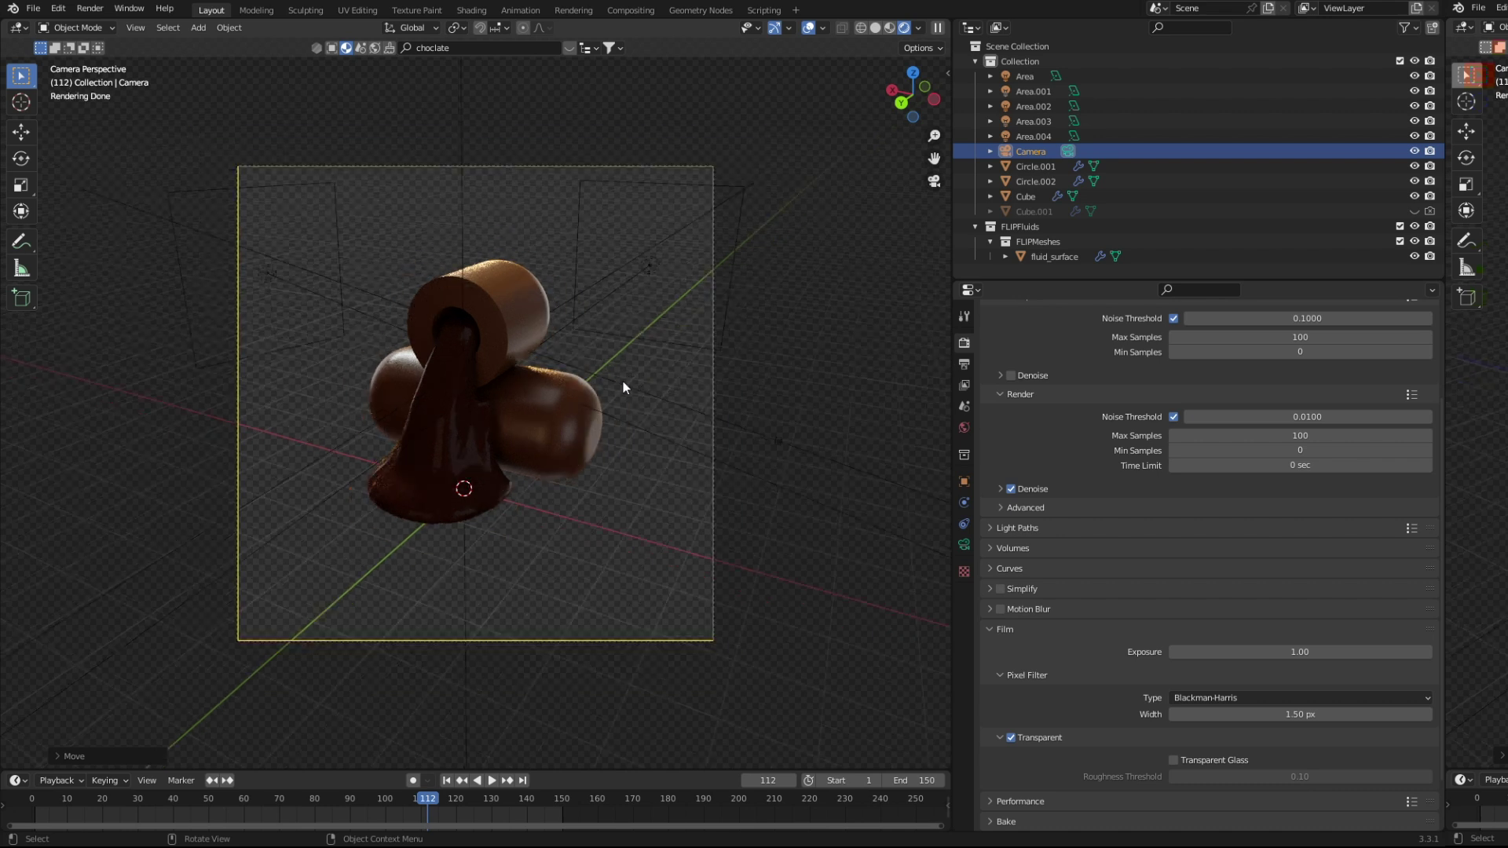
{"action": "mouse_move", "coordinate": [633, 375]}
{"action": "middle_mouse_down"}
{"action": "mouse_move", "coordinate": [757, 369]}
{"action": "mouse_move", "coordinate": [591, 379]}
{"action": "mouse_move", "coordinate": [603, 355]}
{"action": "mouse_move", "coordinate": [672, 362]}
{"action": "mouse_move", "coordinate": [592, 380]}
{"action": "middle_mouse_up"}
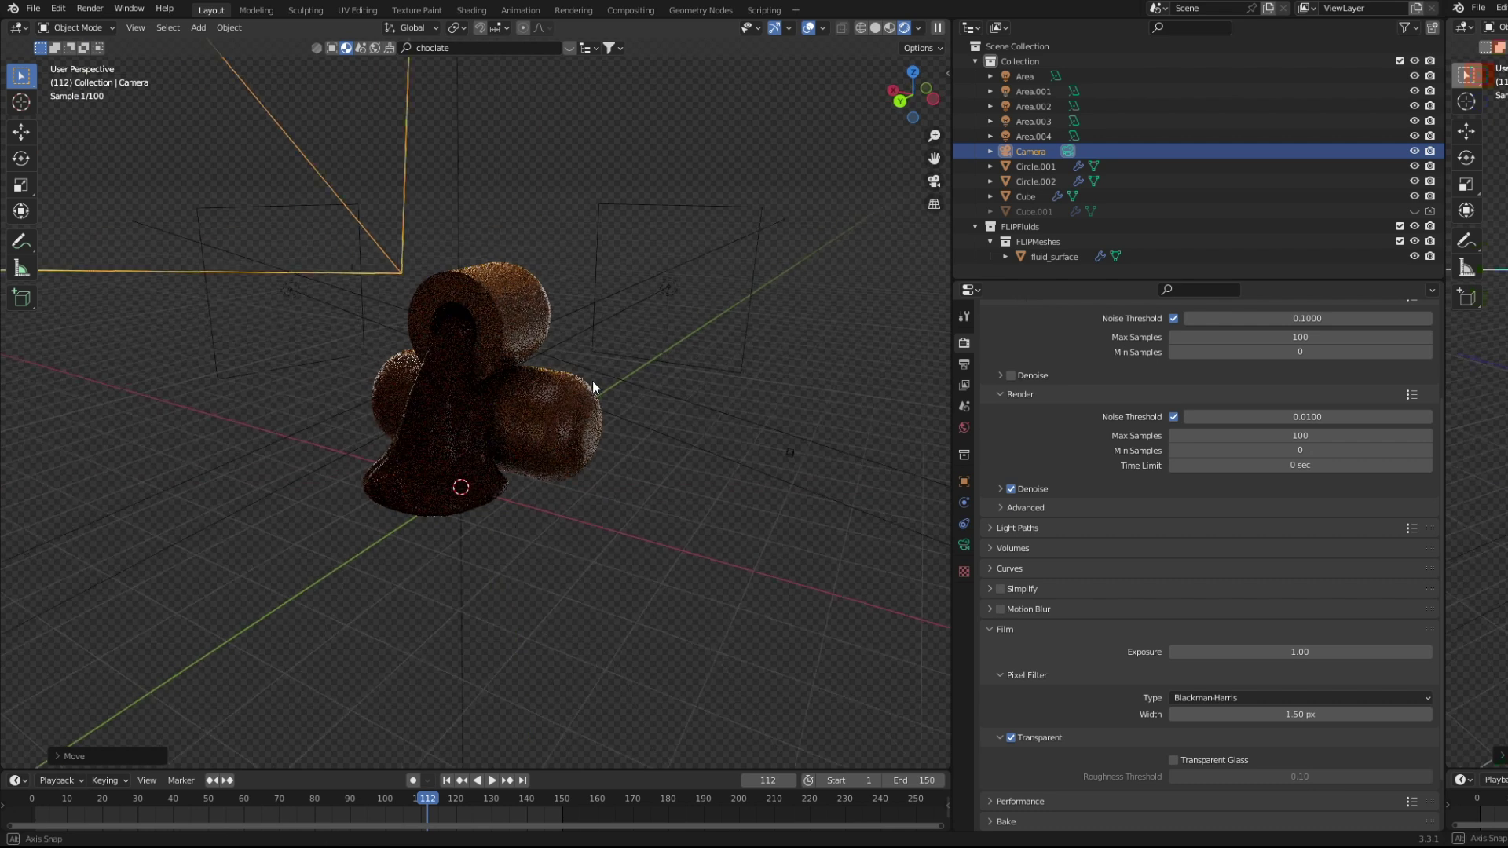
{"action": "key", "text": "KP_0"}
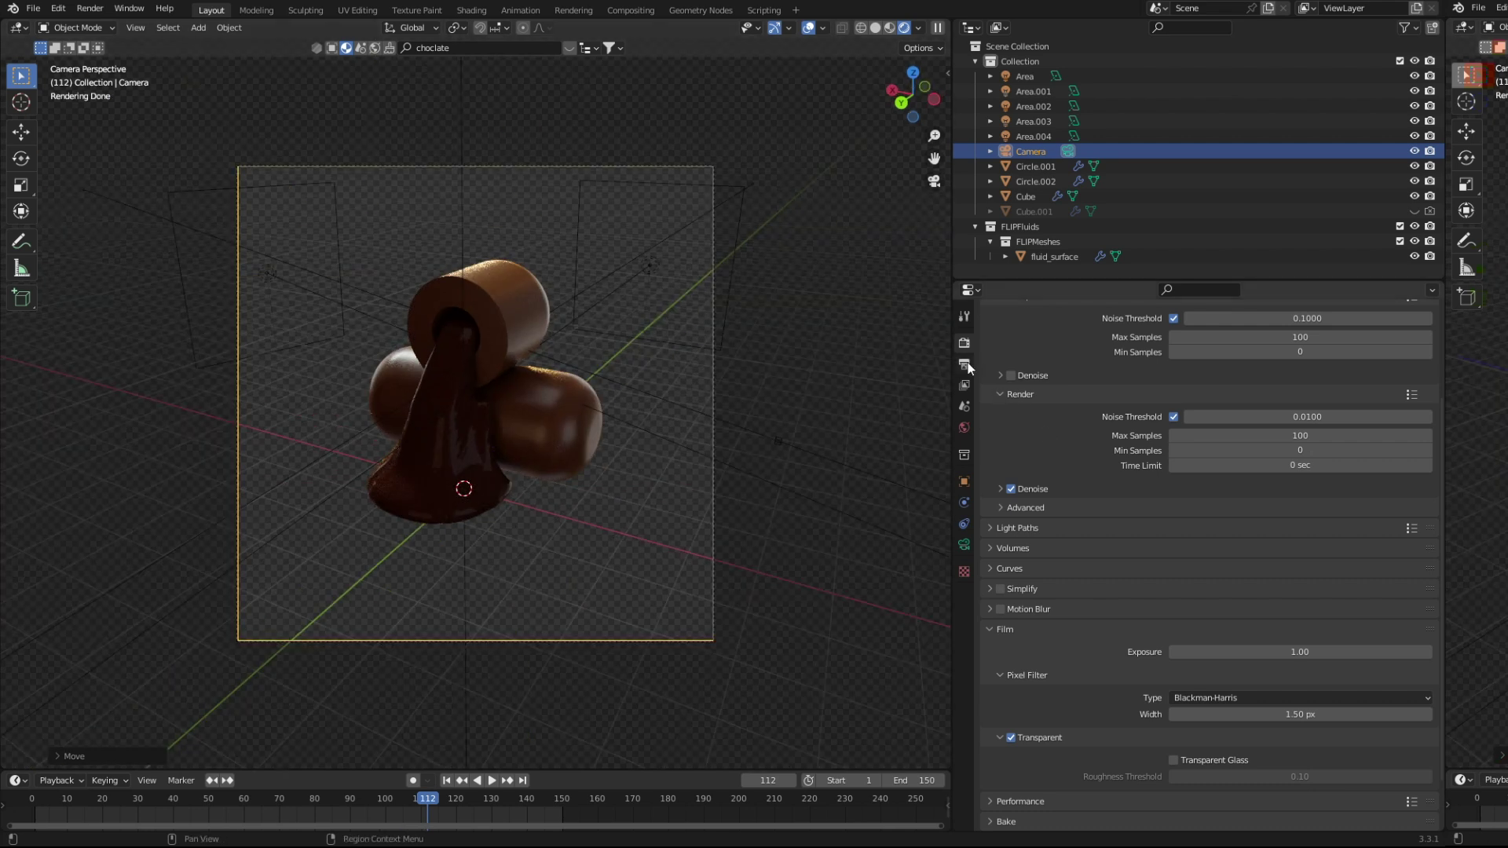
Point the output path to the melting choclate folder and run Render Animation.
{"action": "key", "text": "ctrl+Tab"}
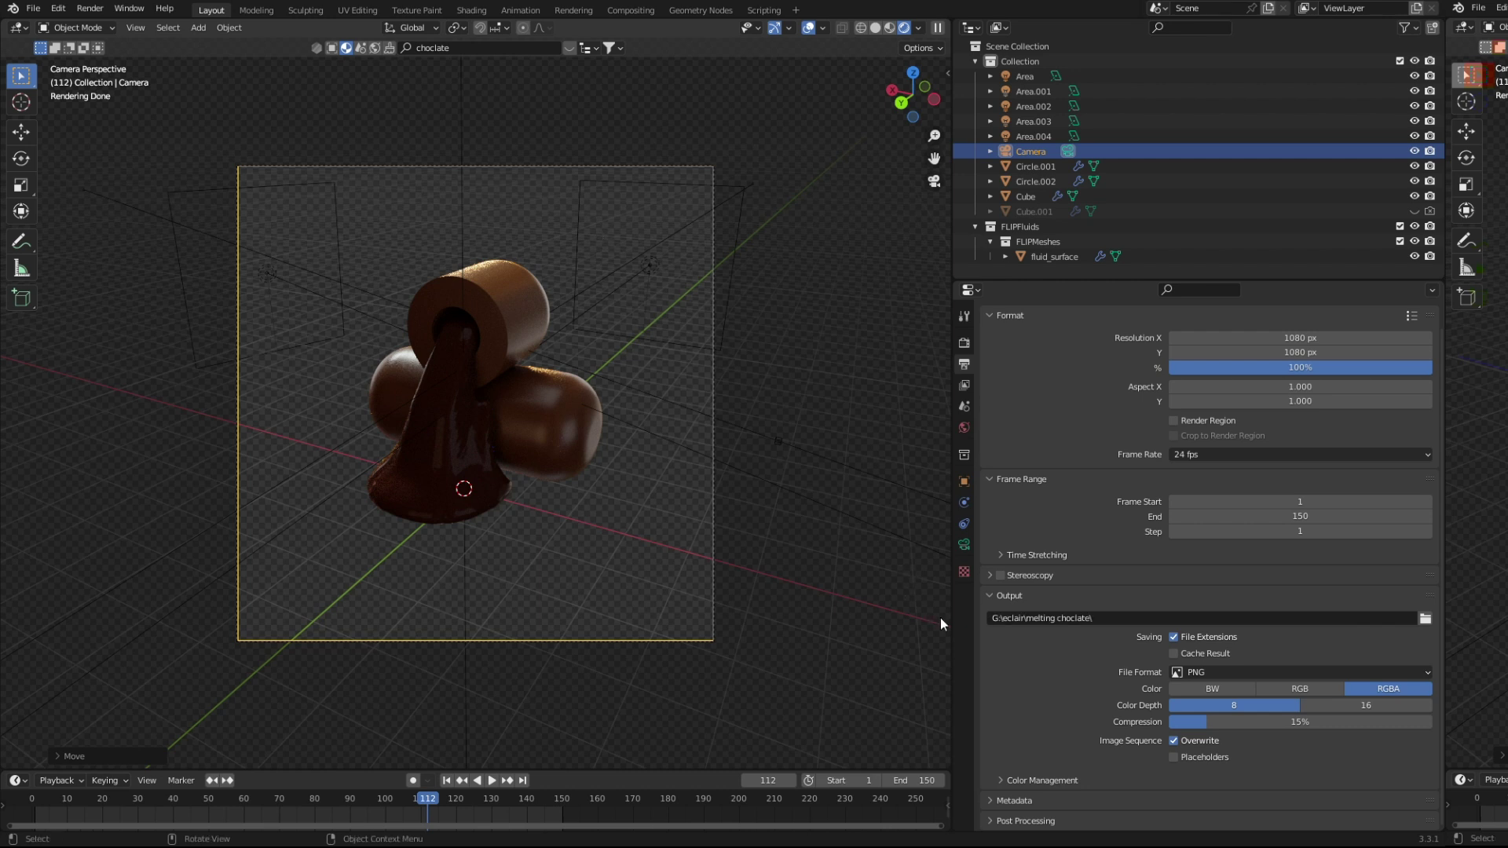
{"action": "left_click", "coordinate": [98, 9]}
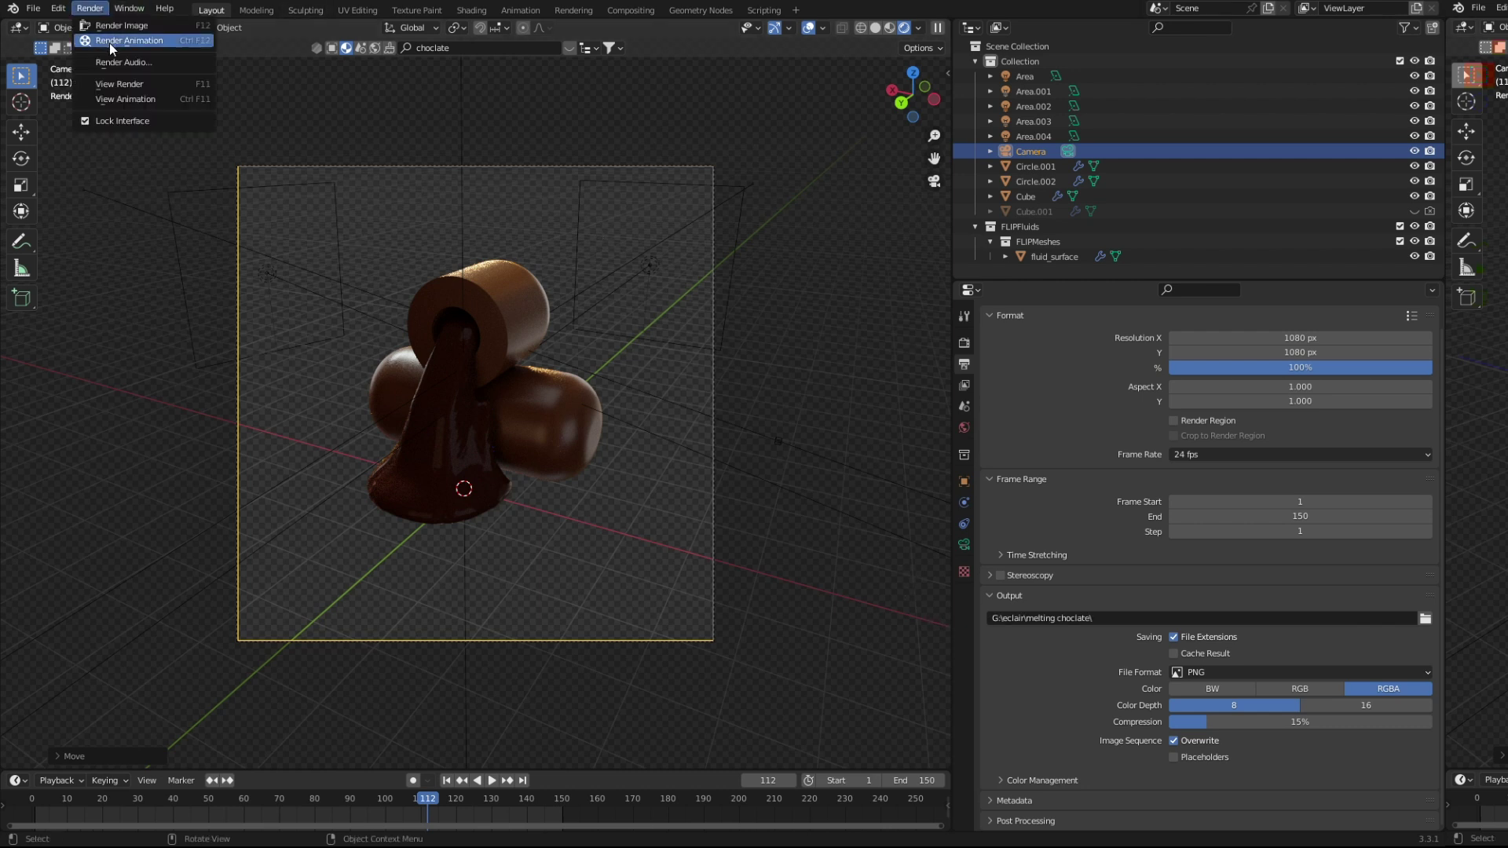